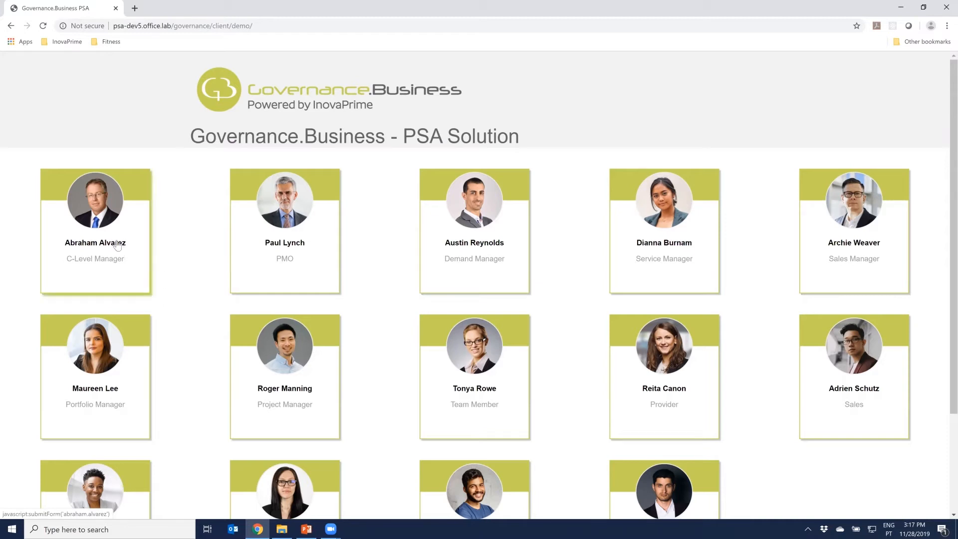
Enter the demo with the C-Level Manager profile and review the current-year Business Plan and Margins by Customer tables
{"action": "left_click", "coordinate": [179, 284]}
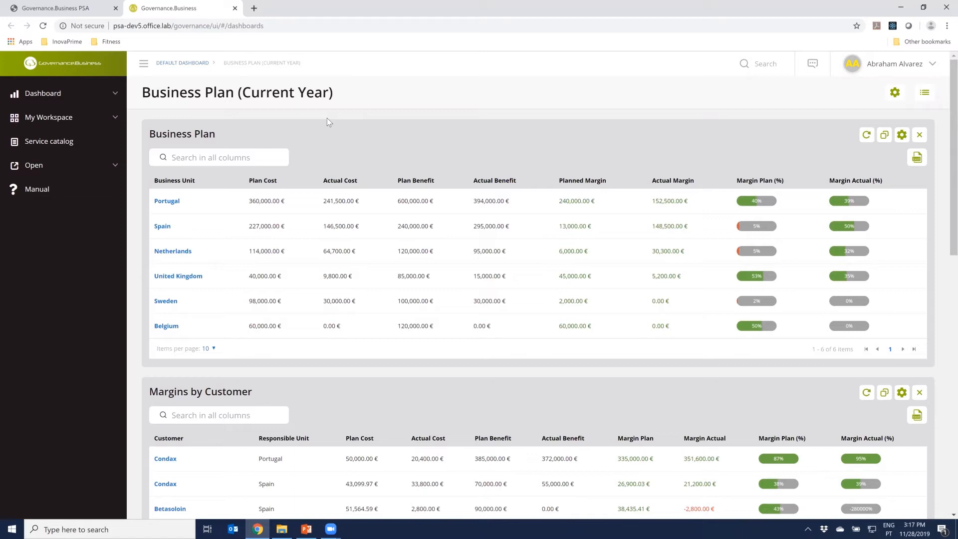
{"action": "scroll", "coordinate": [364, 385], "scroll_direction": "down", "scroll_amount": 2}
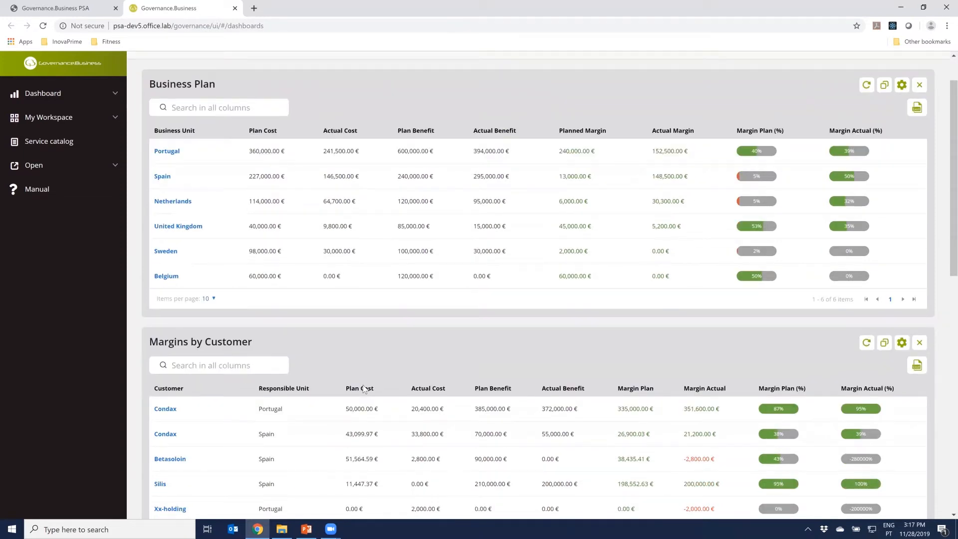
{"action": "scroll", "coordinate": [364, 382], "scroll_direction": "down", "scroll_amount": 4}
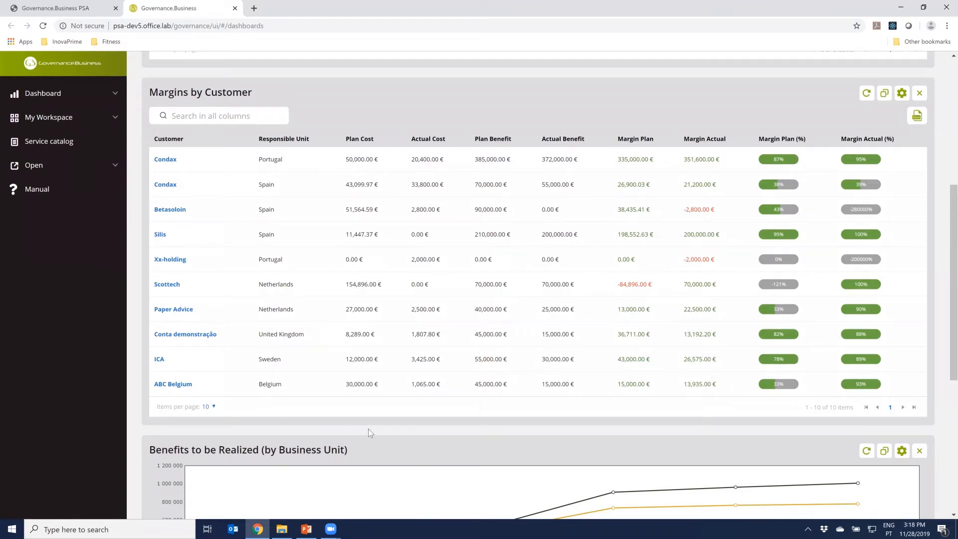
{"action": "scroll", "coordinate": [368, 429], "scroll_direction": "down", "scroll_amount": 3}
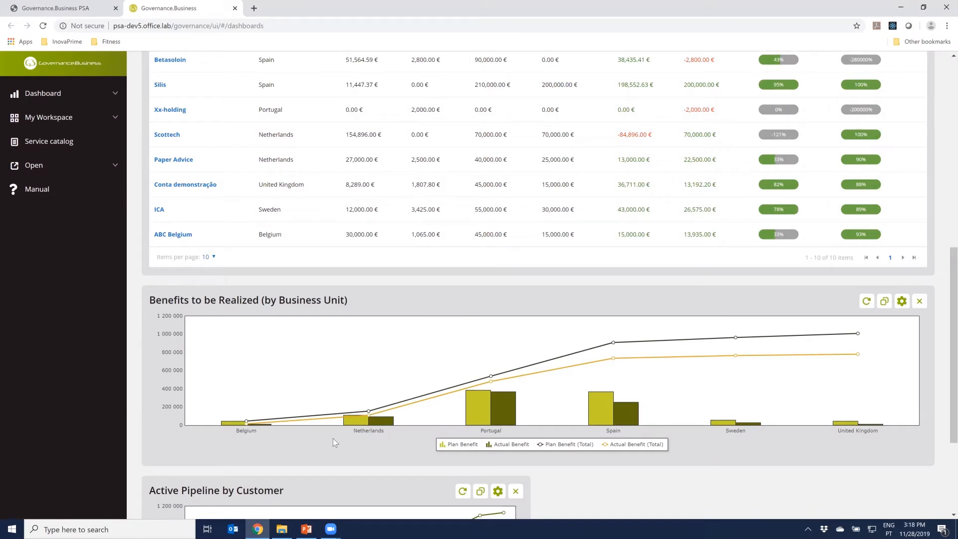
Examine the Benefits to be Realized chart for Portugal and Spain and the Active Pipeline by Customer chart
{"action": "mouse_move", "coordinate": [497, 402]}
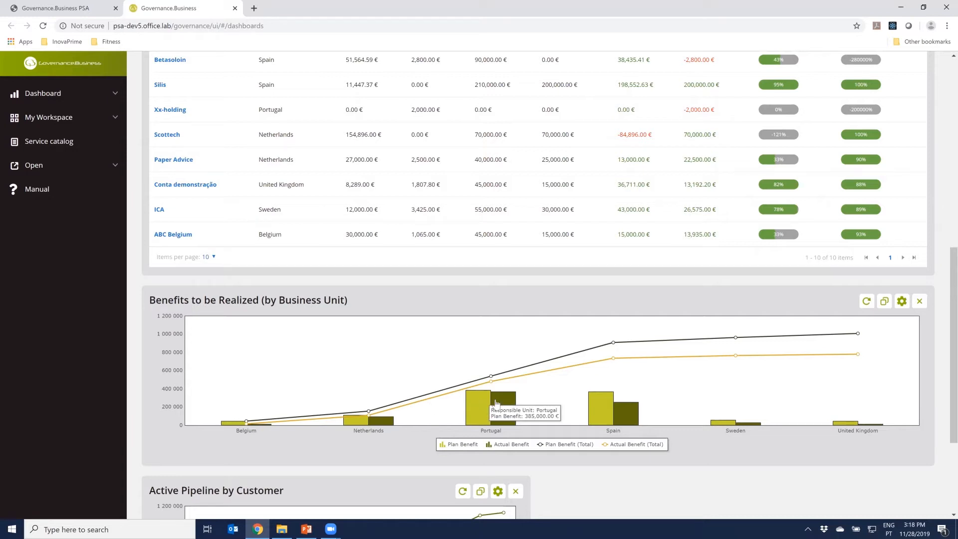
{"action": "mouse_move", "coordinate": [624, 414]}
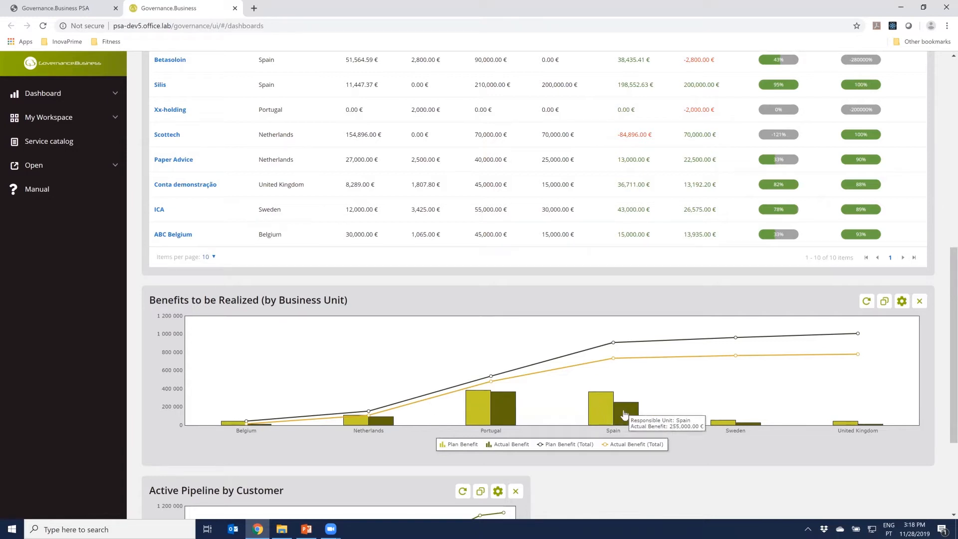
{"action": "scroll", "coordinate": [541, 469], "scroll_direction": "down", "scroll_amount": 1}
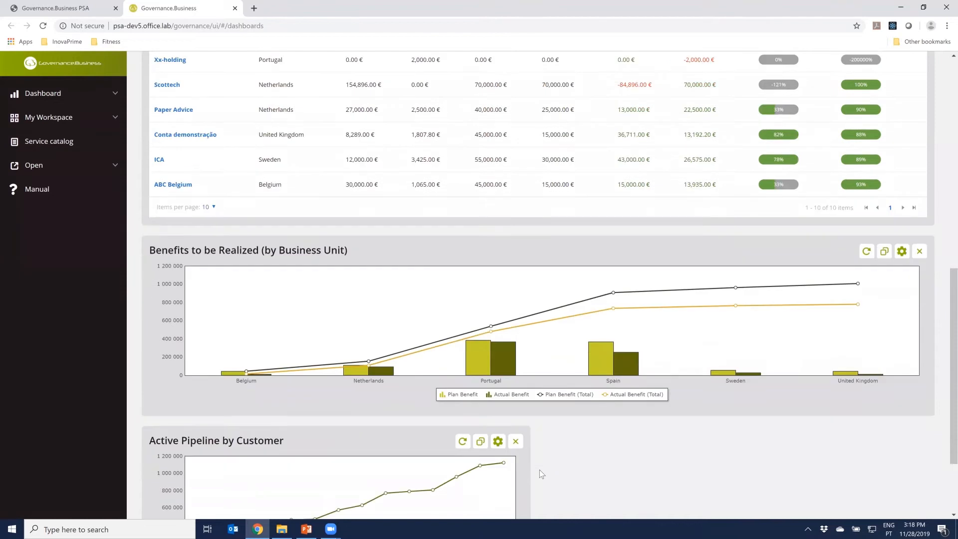
{"action": "scroll", "coordinate": [539, 469], "scroll_direction": "down", "scroll_amount": 2}
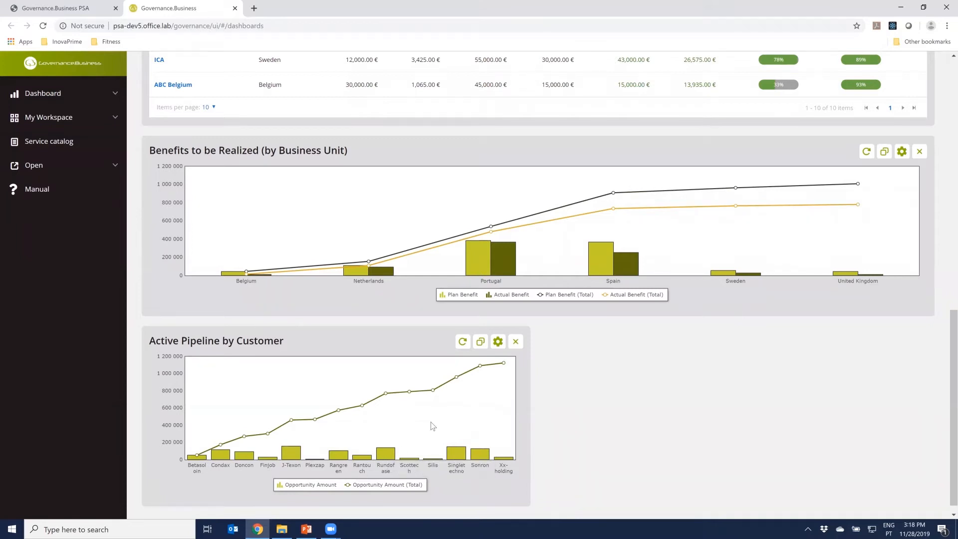
{"action": "mouse_move", "coordinate": [503, 365]}
Open the Portugal business plan and review its financial summary, margins by customer and monthly benefits
{"action": "scroll", "coordinate": [537, 379], "scroll_direction": "up", "scroll_amount": 6}
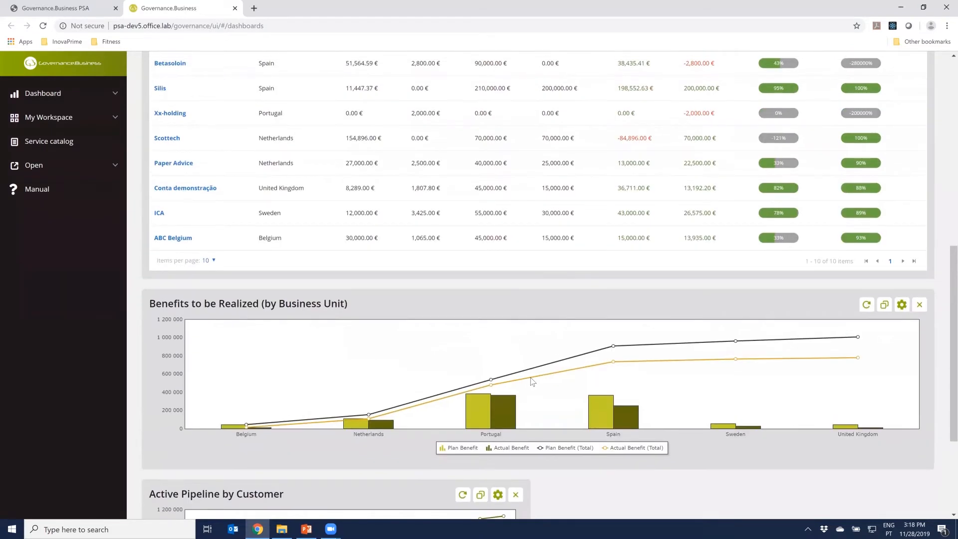
{"action": "scroll", "coordinate": [532, 382], "scroll_direction": "up", "scroll_amount": 6}
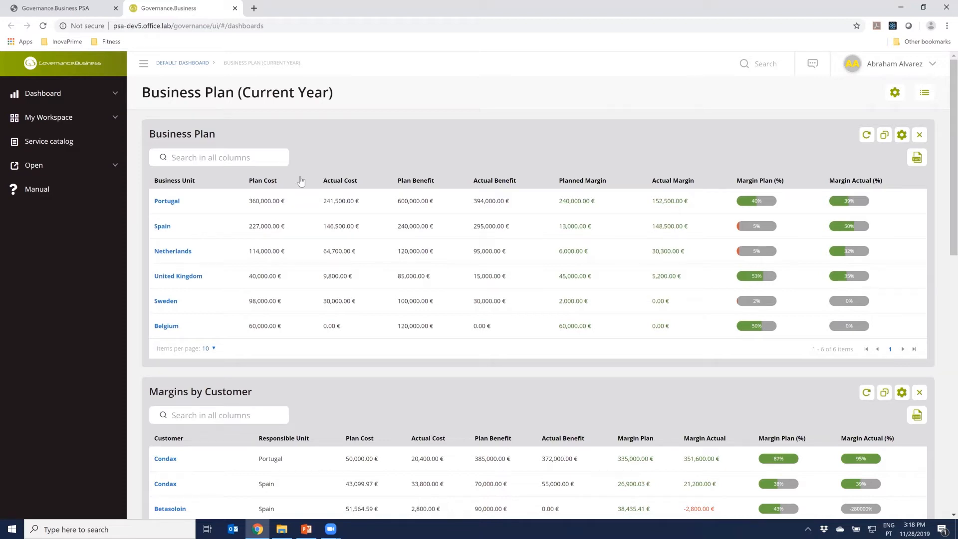
{"action": "left_click", "coordinate": [169, 204]}
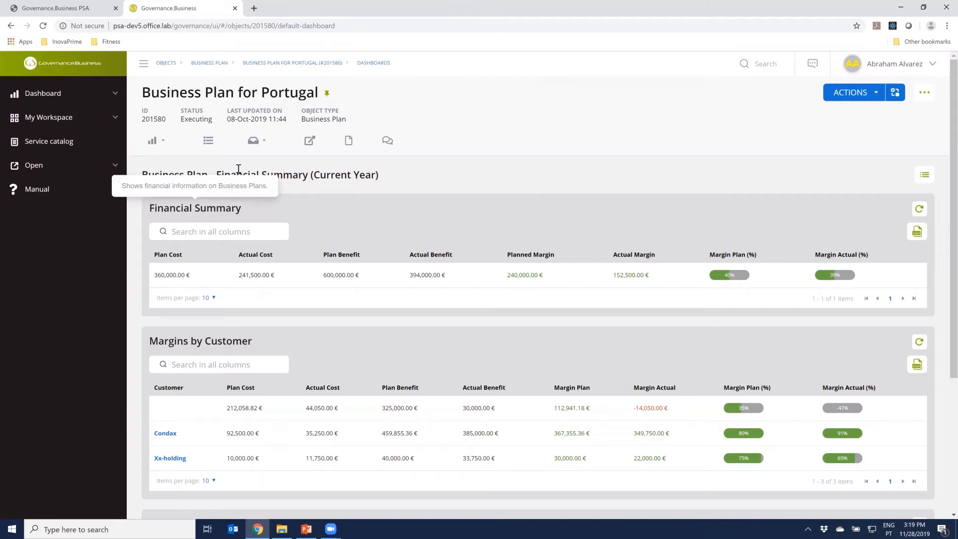
{"action": "left_click", "coordinate": [258, 144]}
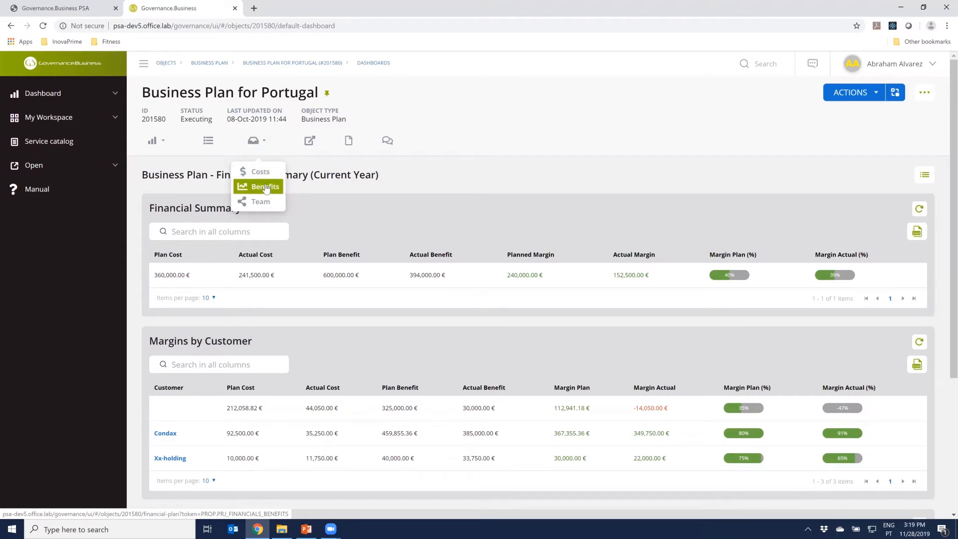
{"action": "left_click", "coordinate": [343, 196]}
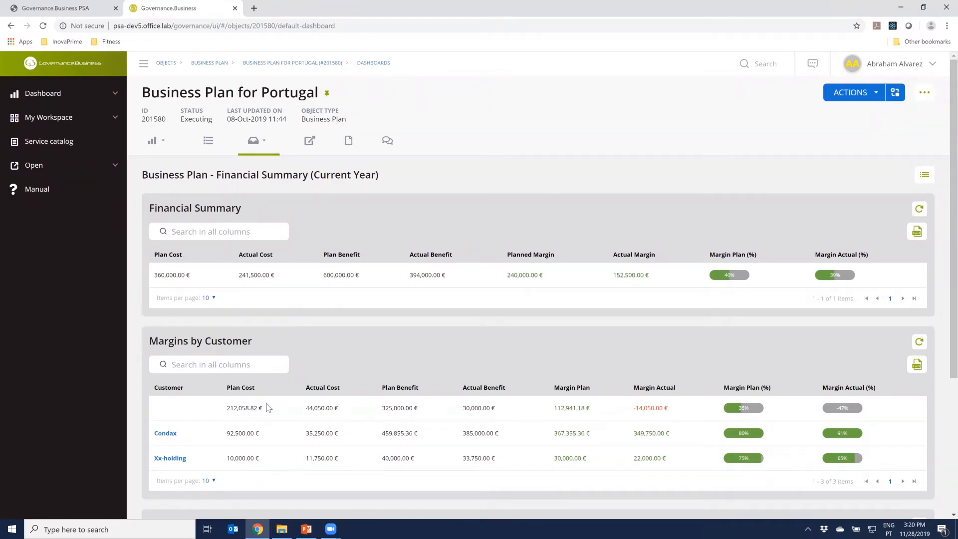
{"action": "scroll", "coordinate": [268, 408], "scroll_direction": "down", "scroll_amount": 1}
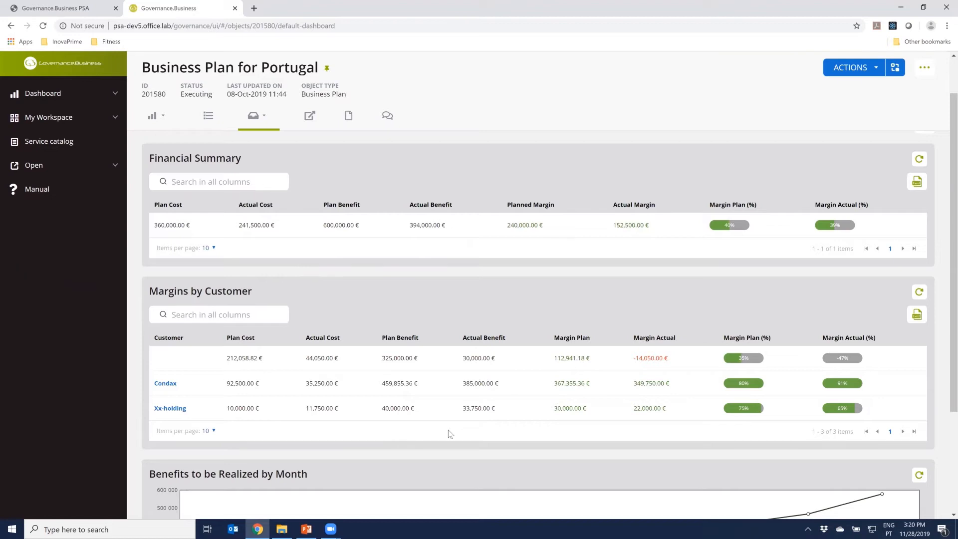
{"action": "scroll", "coordinate": [450, 434], "scroll_direction": "down", "scroll_amount": 3}
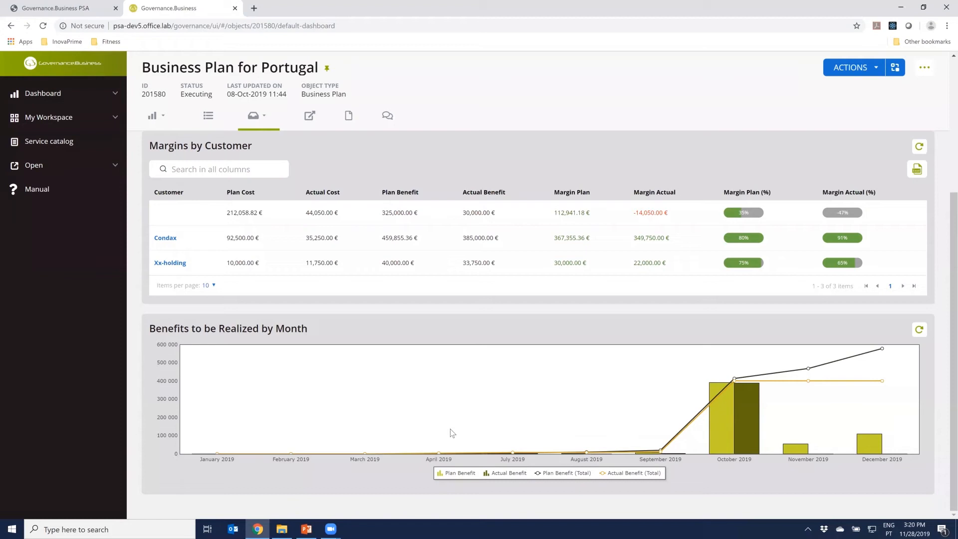
Show the Pipeline dashboard of the Portugal plan and examine the business line charts, sales funnel, top leads and top opportunities
{"action": "scroll", "coordinate": [450, 431], "scroll_direction": "up", "scroll_amount": 4}
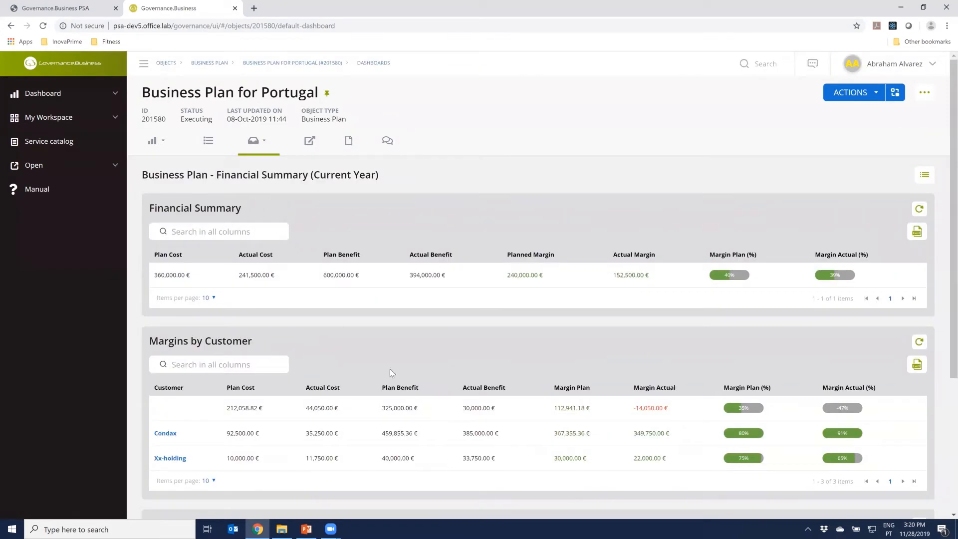
{"action": "left_click", "coordinate": [155, 141]}
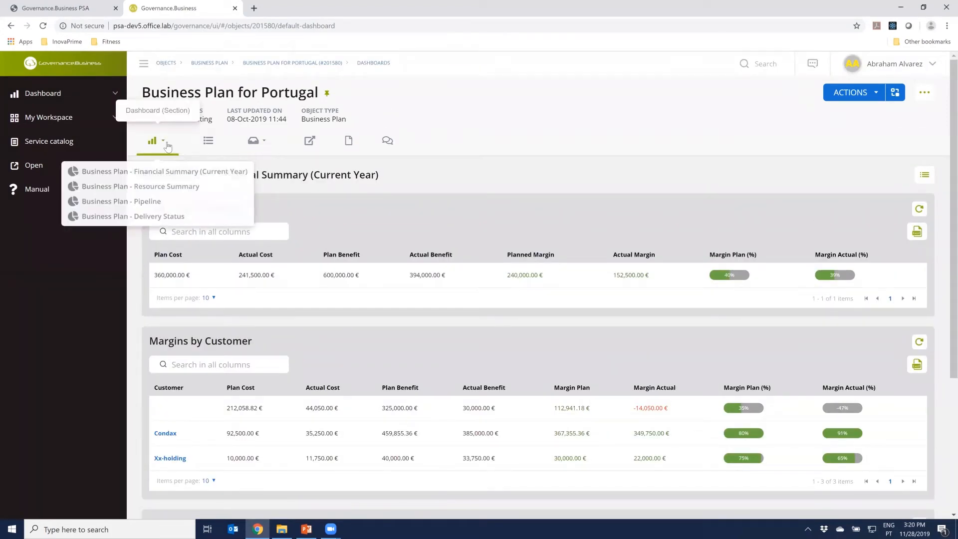
{"action": "left_click", "coordinate": [149, 202]}
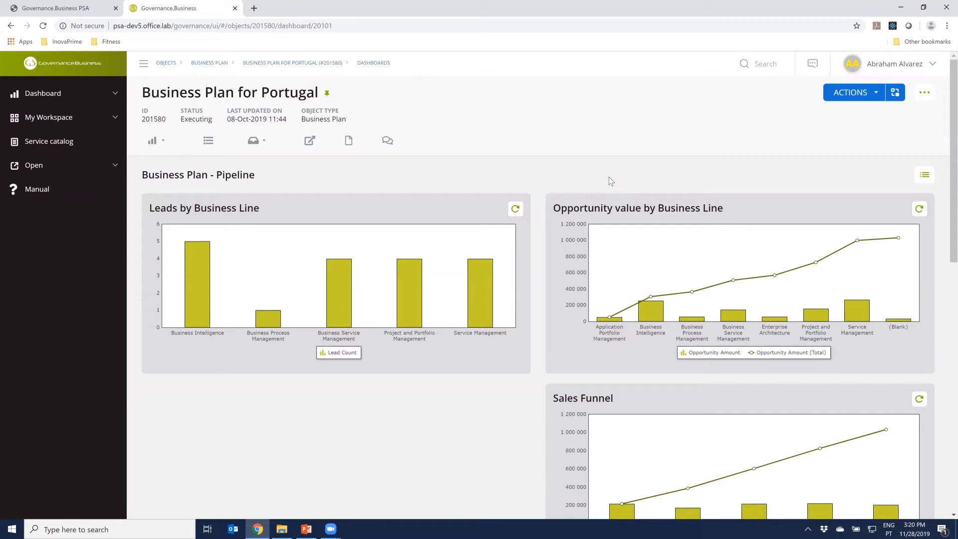
{"action": "scroll", "coordinate": [616, 172], "scroll_direction": "down", "scroll_amount": 1}
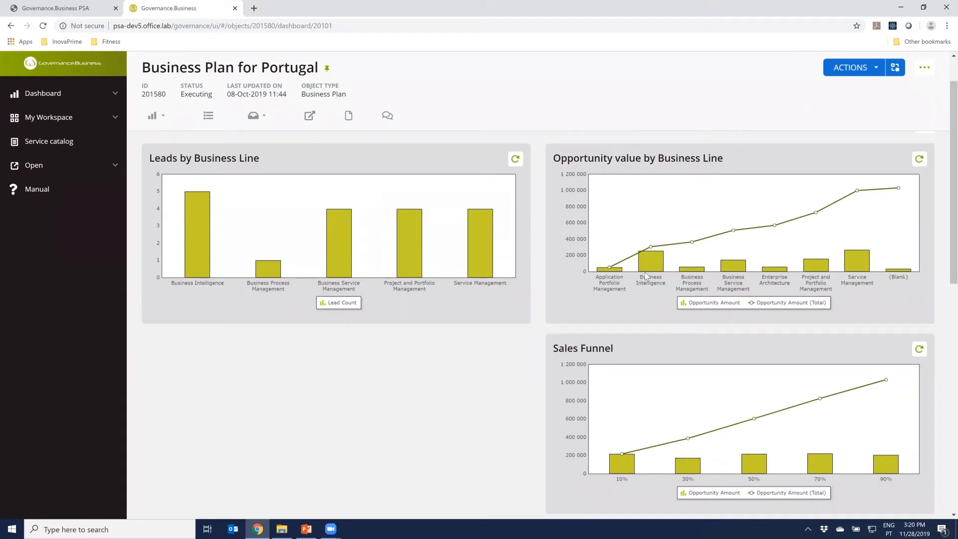
{"action": "mouse_move", "coordinate": [853, 266]}
{"action": "scroll", "coordinate": [714, 379], "scroll_direction": "down", "scroll_amount": 2}
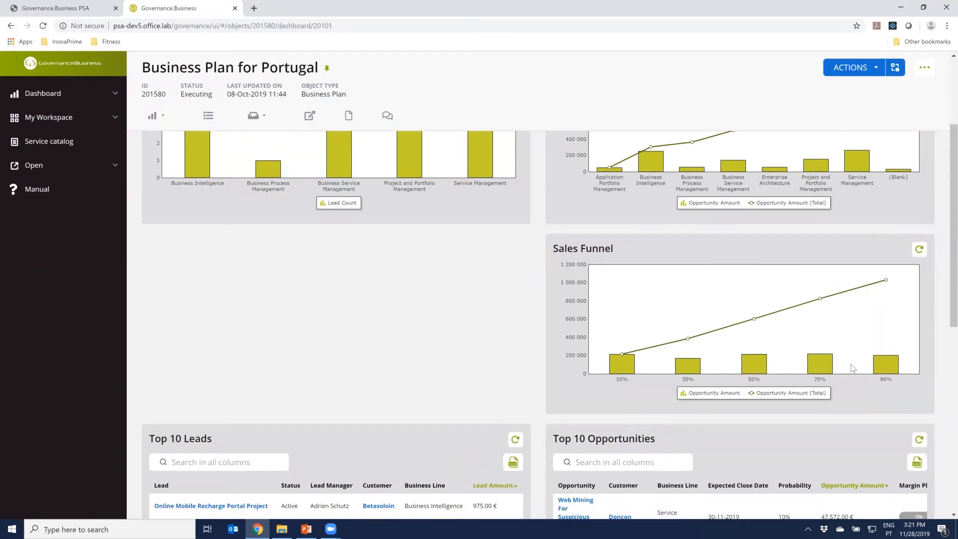
{"action": "scroll", "coordinate": [679, 450], "scroll_direction": "down", "scroll_amount": 4}
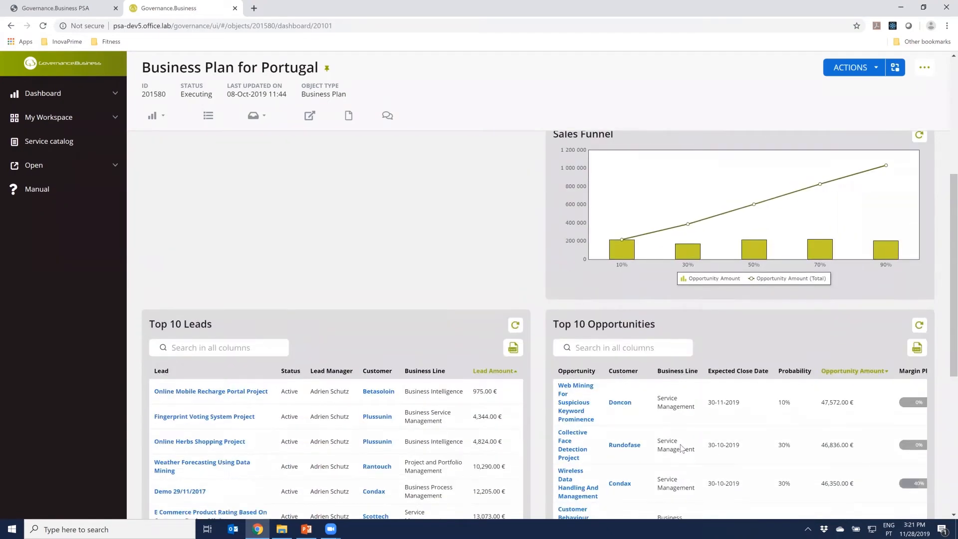
{"action": "scroll", "coordinate": [660, 427], "scroll_direction": "down", "scroll_amount": 1}
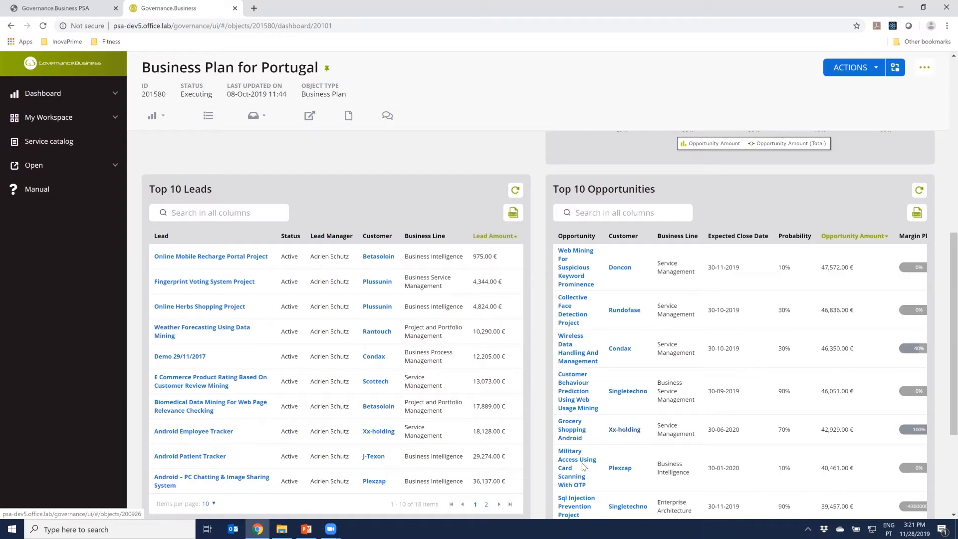
Show the Delivery Status dashboard of the Portugal plan and review its active service contracts and ongoing projects
{"action": "scroll", "coordinate": [453, 339], "scroll_direction": "up", "scroll_amount": 7}
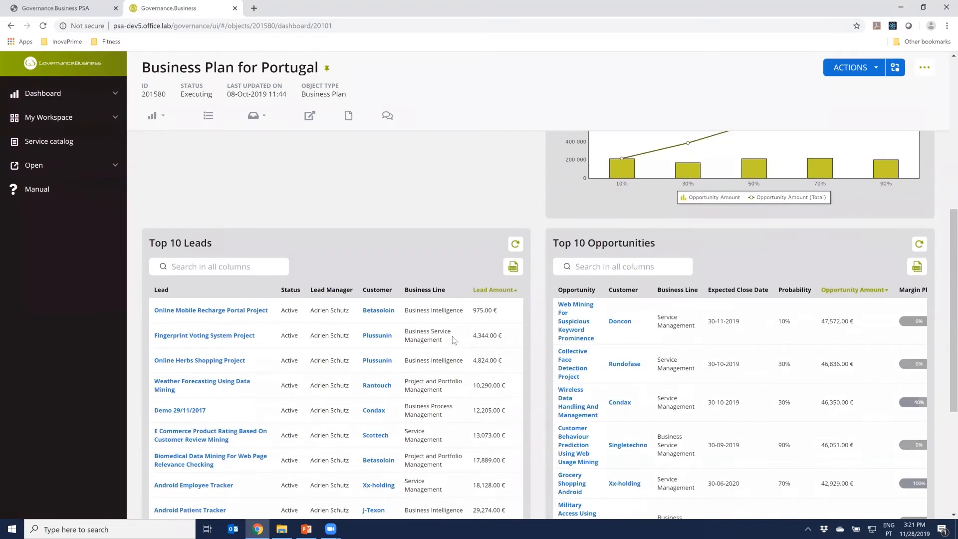
{"action": "scroll", "coordinate": [449, 344], "scroll_direction": "up", "scroll_amount": 1}
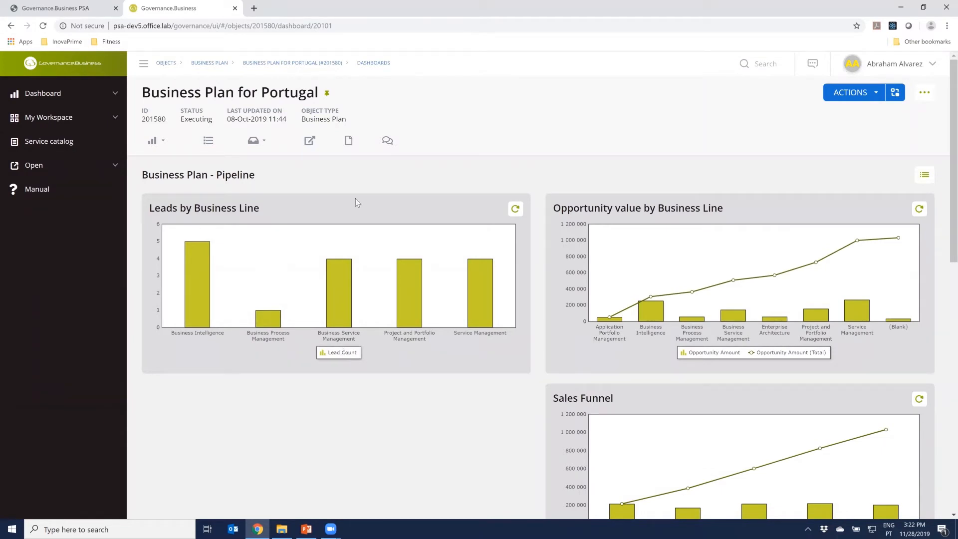
{"action": "left_click", "coordinate": [154, 140]}
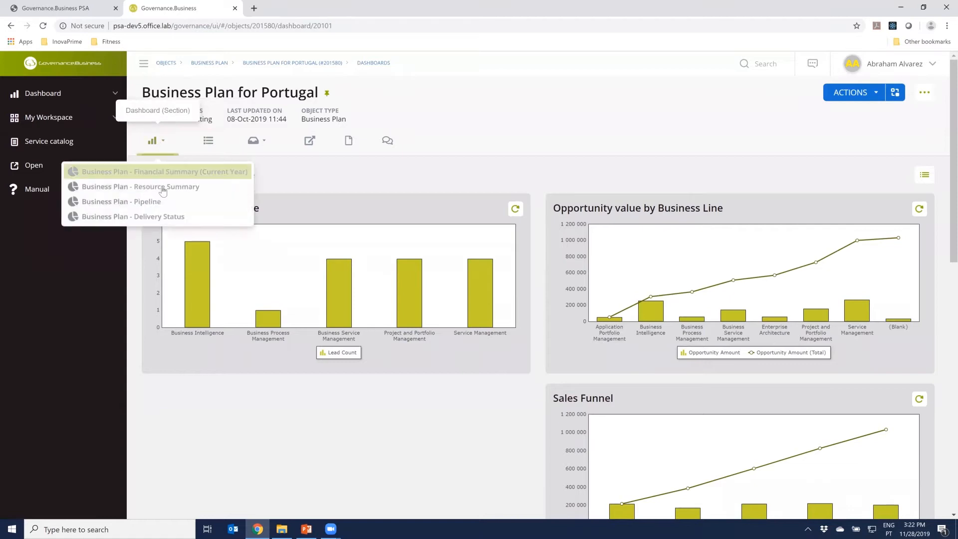
{"action": "left_click", "coordinate": [168, 217]}
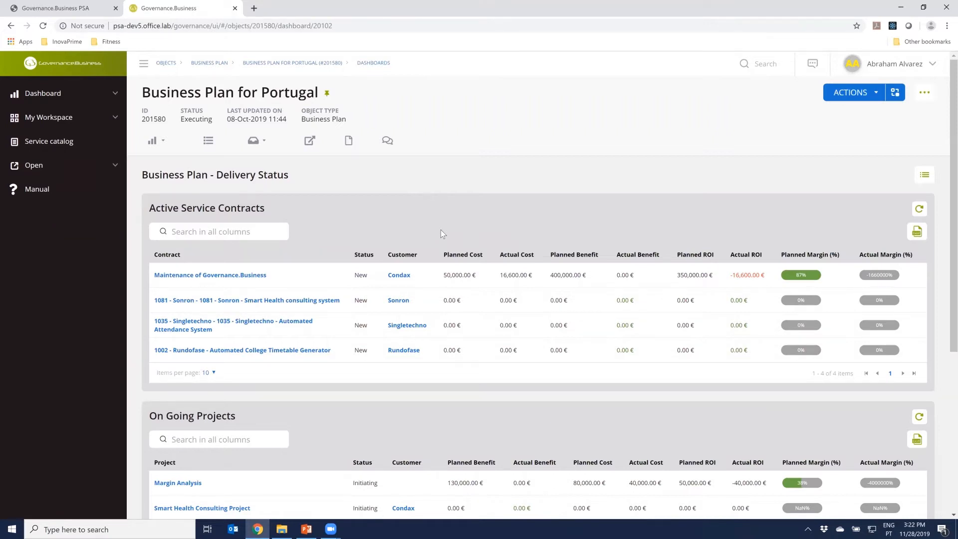
{"action": "scroll", "coordinate": [441, 229], "scroll_direction": "down", "scroll_amount": 3}
{"action": "scroll", "coordinate": [441, 230], "scroll_direction": "up", "scroll_amount": 2}
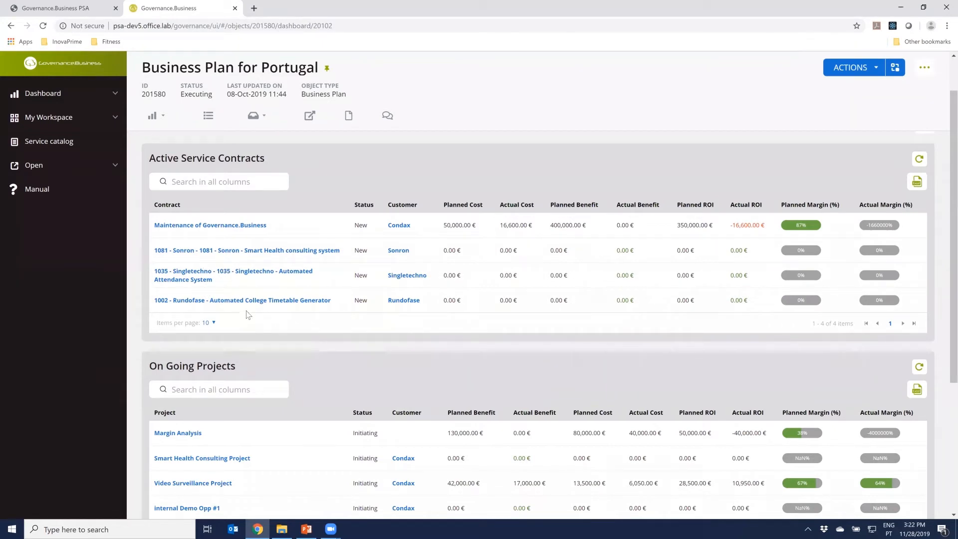
{"action": "scroll", "coordinate": [264, 384], "scroll_direction": "down", "scroll_amount": 1}
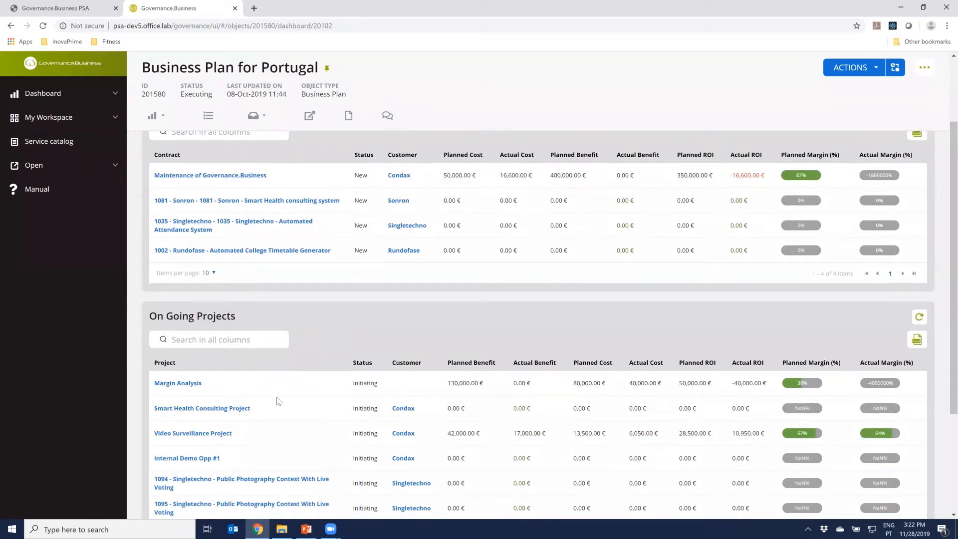
{"action": "scroll", "coordinate": [279, 399], "scroll_direction": "down", "scroll_amount": 1}
{"action": "scroll", "coordinate": [279, 400], "scroll_direction": "down", "scroll_amount": 2}
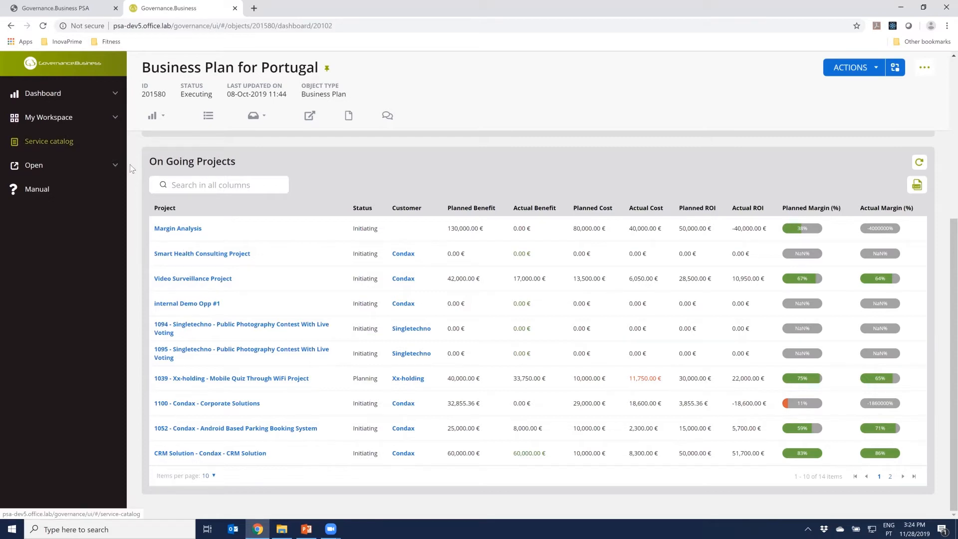
Start a new Business Plan from the Strategic category of the service catalog
{"action": "scroll", "coordinate": [144, 181], "scroll_direction": "up", "scroll_amount": 3}
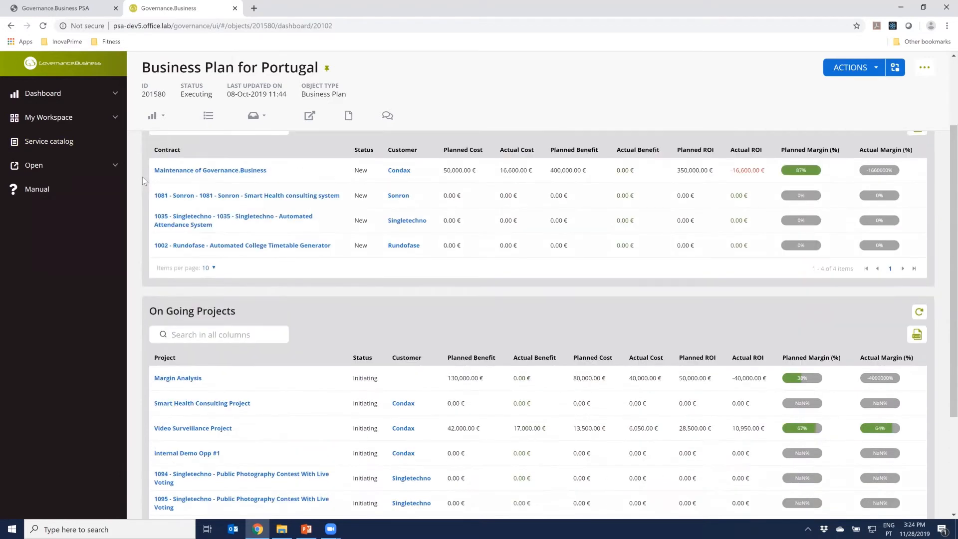
{"action": "scroll", "coordinate": [142, 177], "scroll_direction": "up", "scroll_amount": 2}
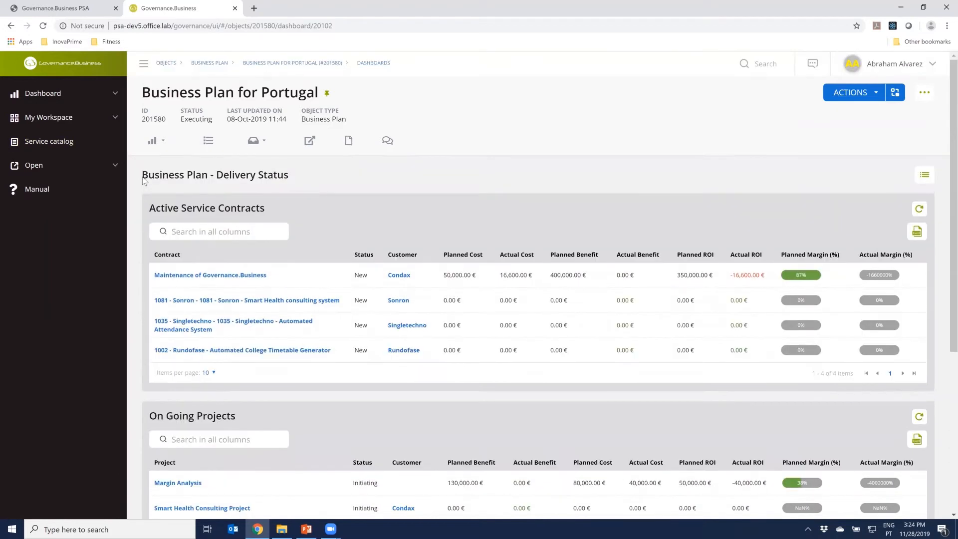
{"action": "left_click", "coordinate": [66, 142]}
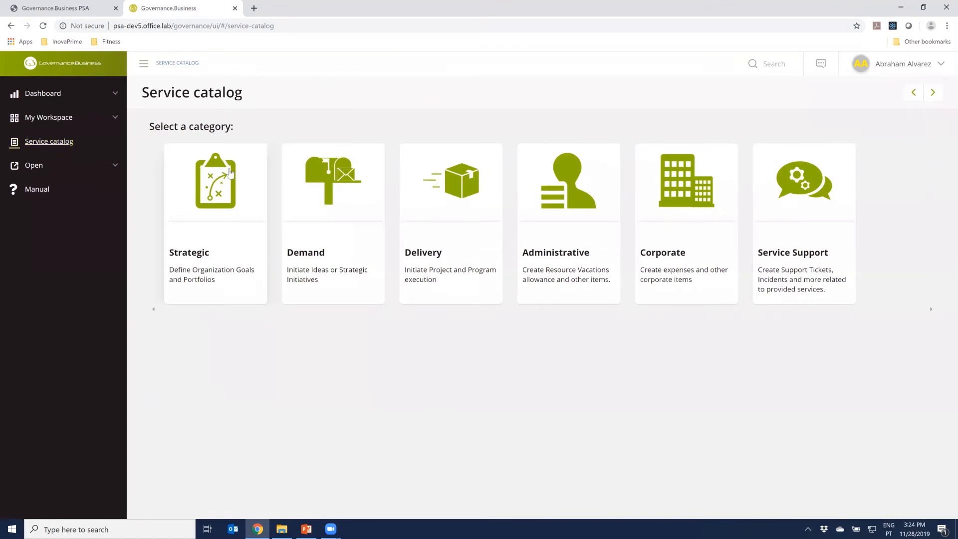
{"action": "left_click", "coordinate": [215, 249]}
{"action": "scroll", "coordinate": [668, 376], "scroll_direction": "down", "scroll_amount": 1}
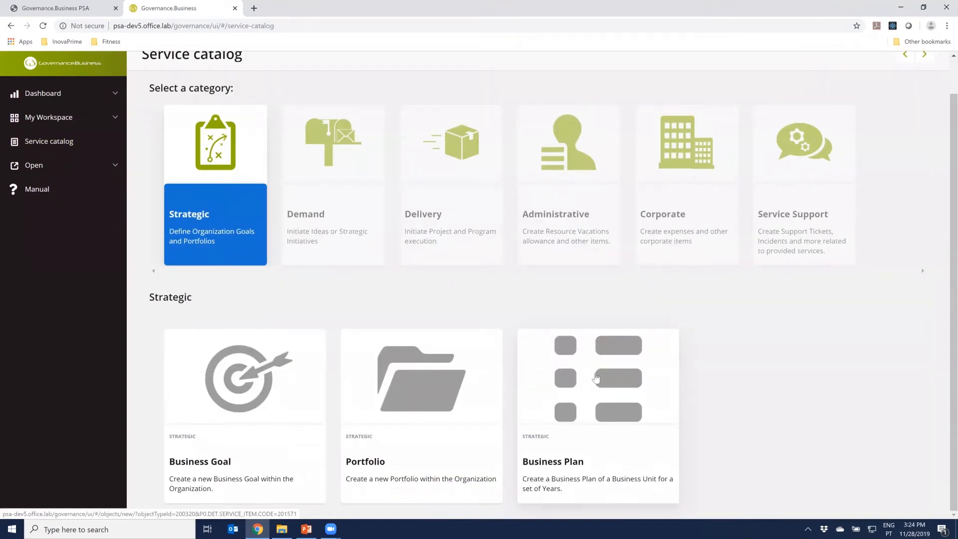
{"action": "left_click", "coordinate": [615, 382]}
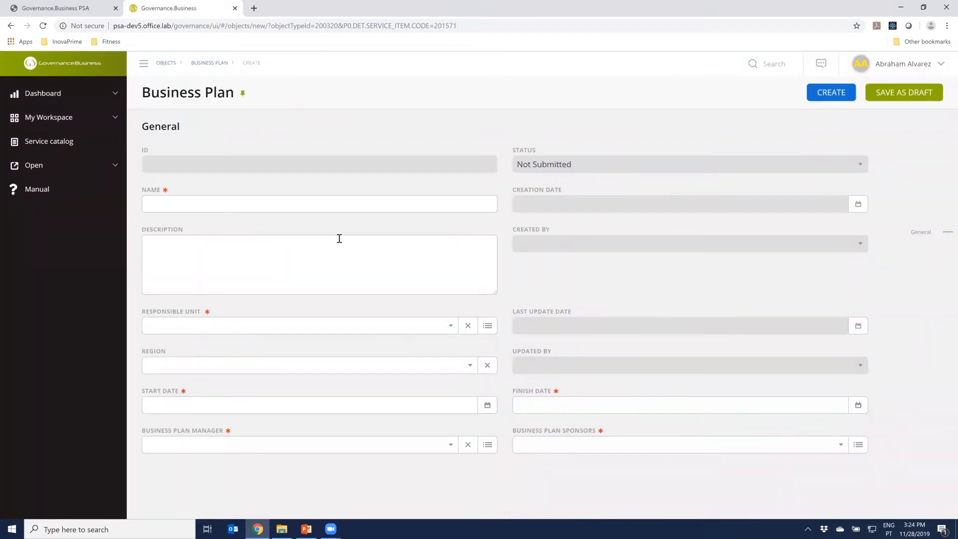
Set both the responsible unit and the region of the new business plan to Denmark
{"action": "left_click", "coordinate": [264, 332]}
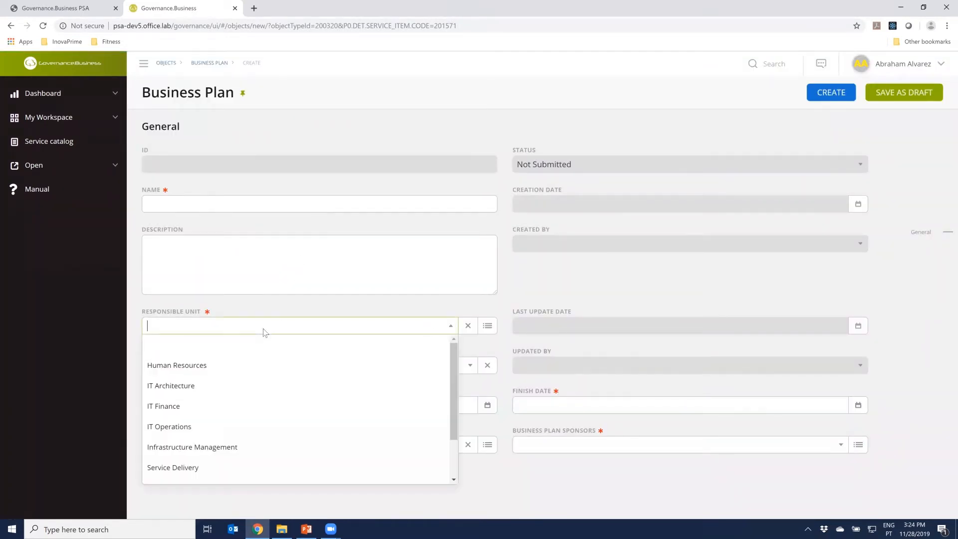
{"action": "type", "text": "Denmark"}
{"action": "key", "text": "Return"}
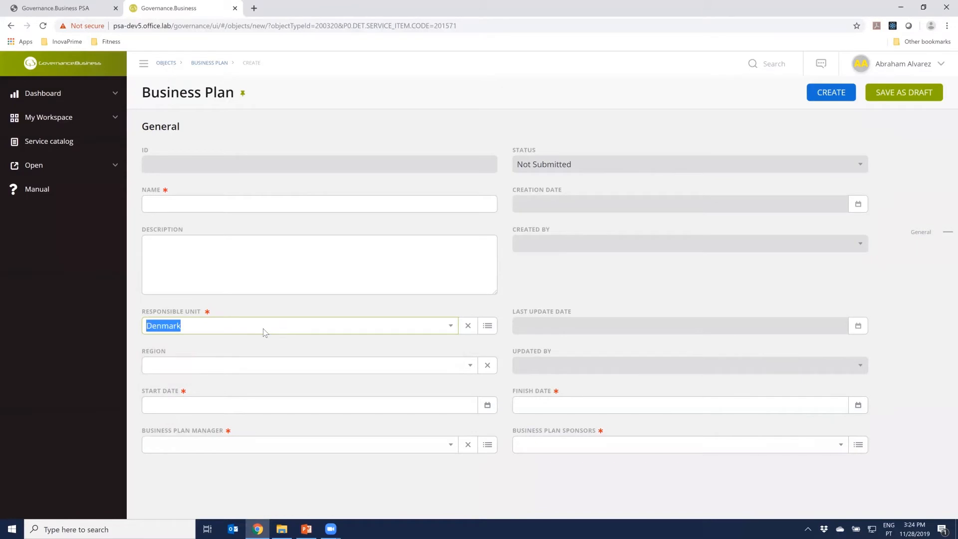
{"action": "left_click", "coordinate": [258, 365]}
{"action": "type", "text": "de"}
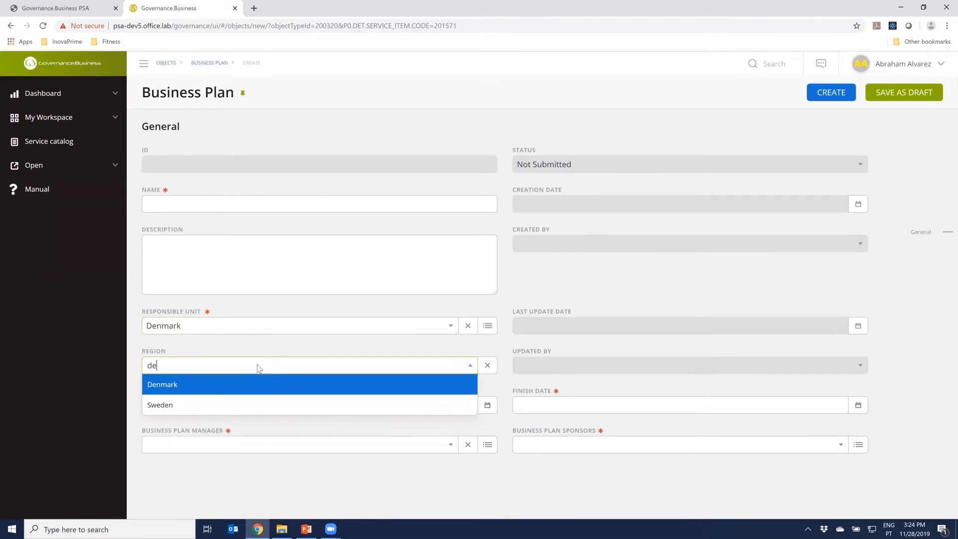
{"action": "key", "text": "Return"}
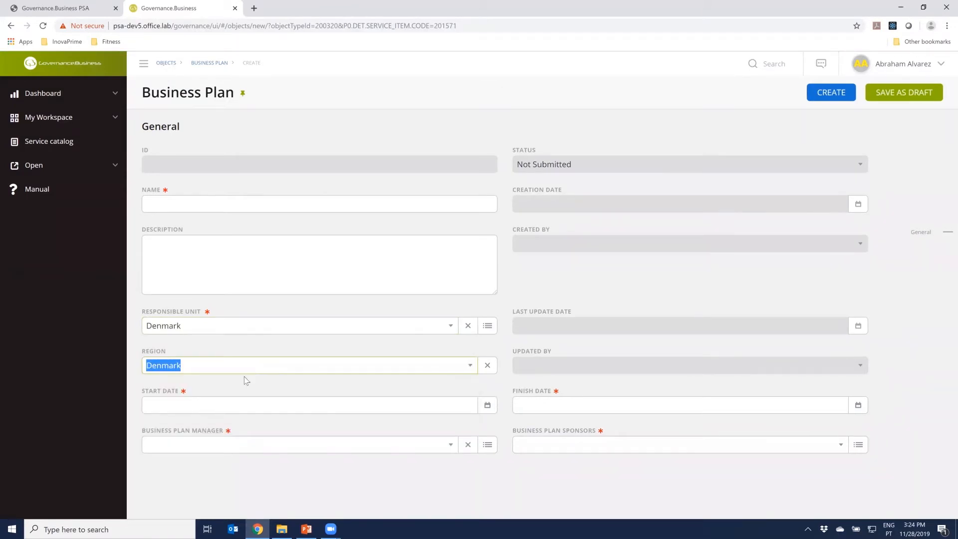
Set the plan's start date to 01-Jan-2019 and its finish date to 31-Dec-2019
{"action": "left_click", "coordinate": [459, 406]}
{"action": "type", "text": "1-1-2019"}
{"action": "key", "text": "Tab"}
{"action": "left_click", "coordinate": [585, 408]}
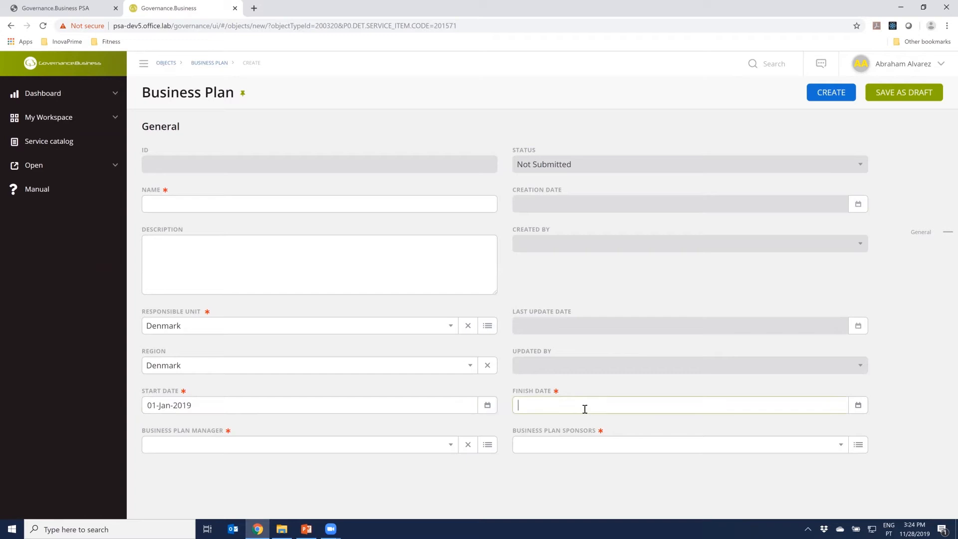
{"action": "type", "text": "31-"}
{"action": "type", "text": "12-2019"}
{"action": "key", "text": "Tab"}
{"action": "left_click", "coordinate": [592, 382]}
Assign the signed-in executive as both the business plan manager and the business plan sponsor
{"action": "left_click", "coordinate": [313, 448]}
{"action": "type", "text": "abra"}
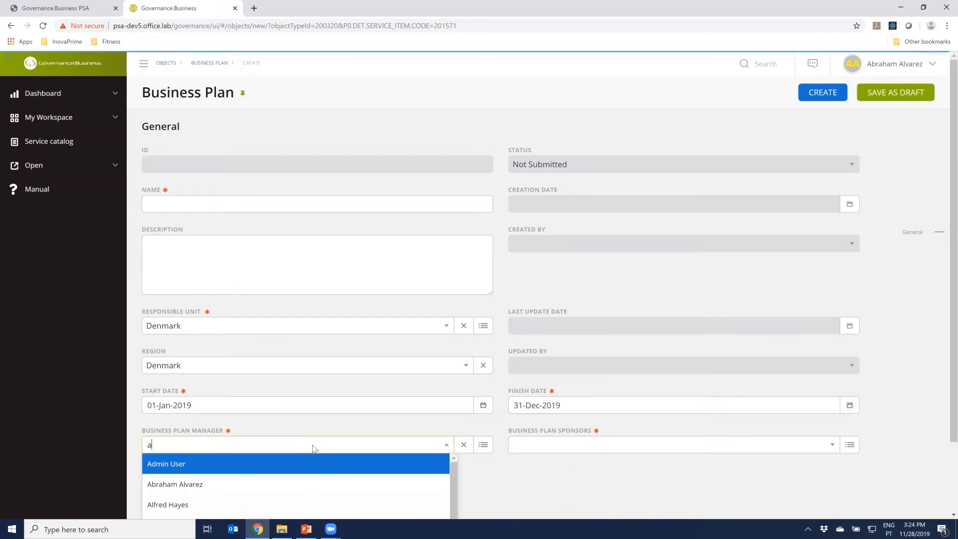
{"action": "key", "text": "Return"}
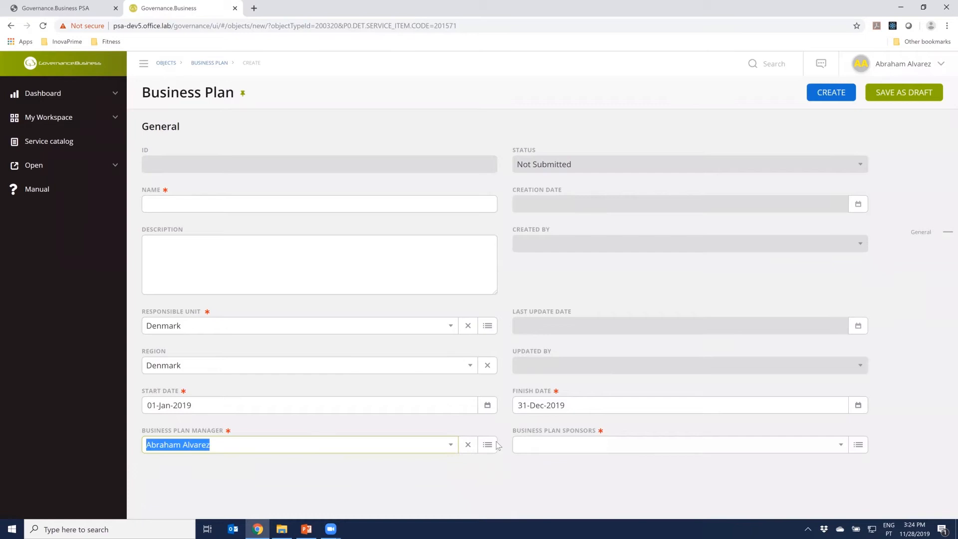
{"action": "left_click", "coordinate": [551, 447]}
{"action": "type", "text": "abra"}
{"action": "key", "text": "Return"}
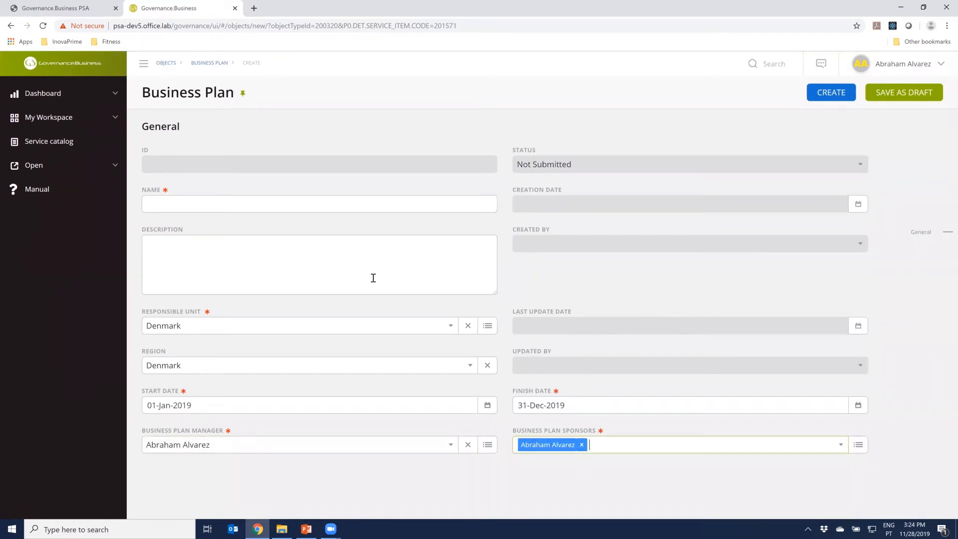
Name the business plan Denmark and create it
{"action": "left_click", "coordinate": [276, 242]}
{"action": "left_click", "coordinate": [249, 207]}
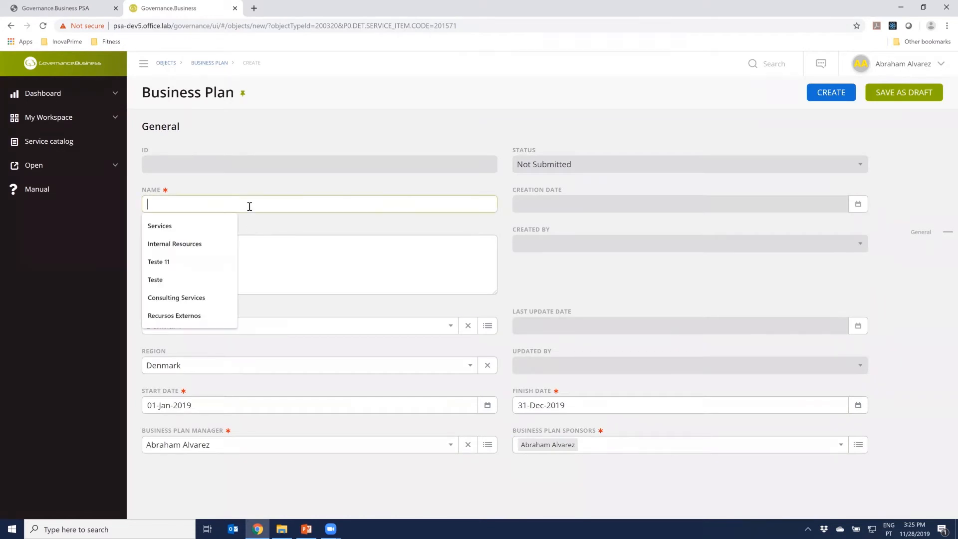
{"action": "type", "text": "Denmark"}
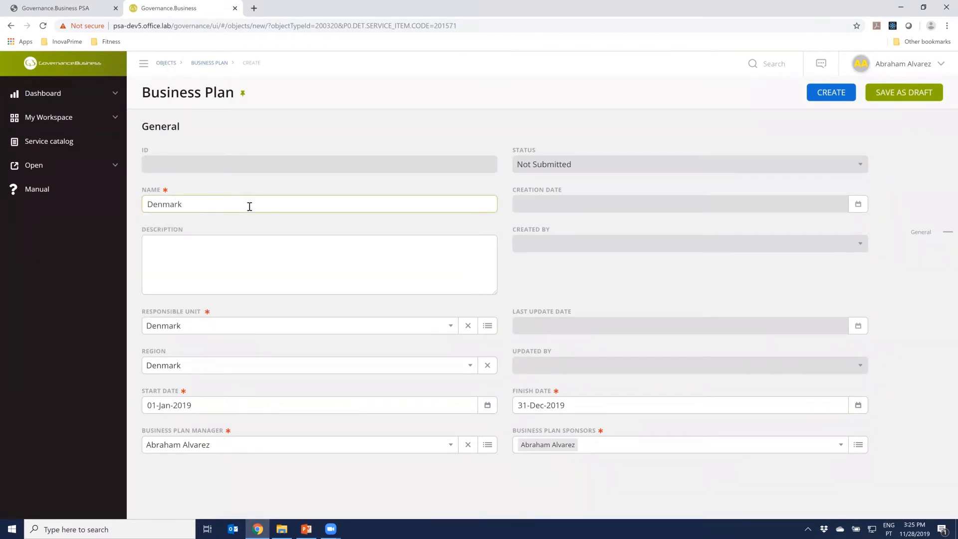
{"action": "left_click", "coordinate": [568, 287]}
{"action": "left_click", "coordinate": [829, 98]}
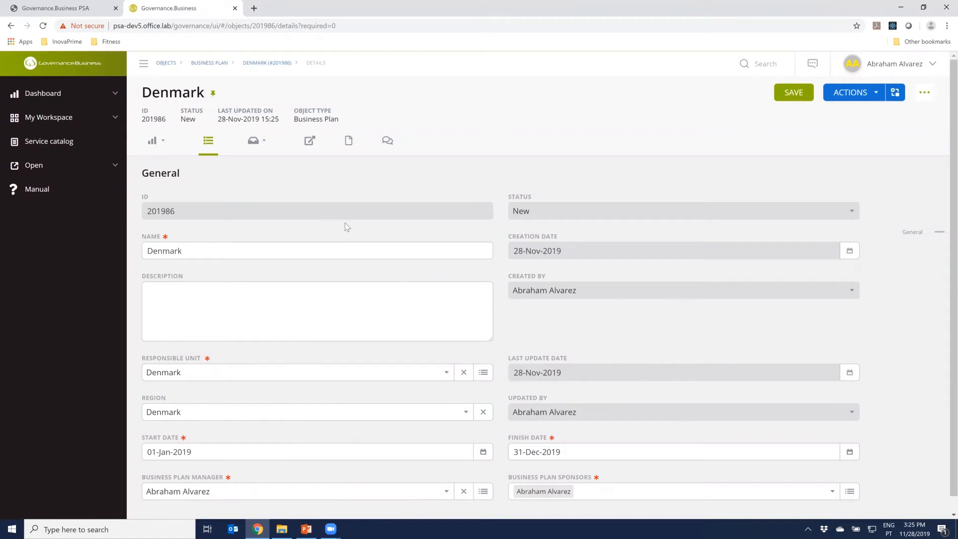
Create a financial plan for the Denmark plan's costs and choose to add lines to it
{"action": "scroll", "coordinate": [345, 220], "scroll_direction": "down", "scroll_amount": 1}
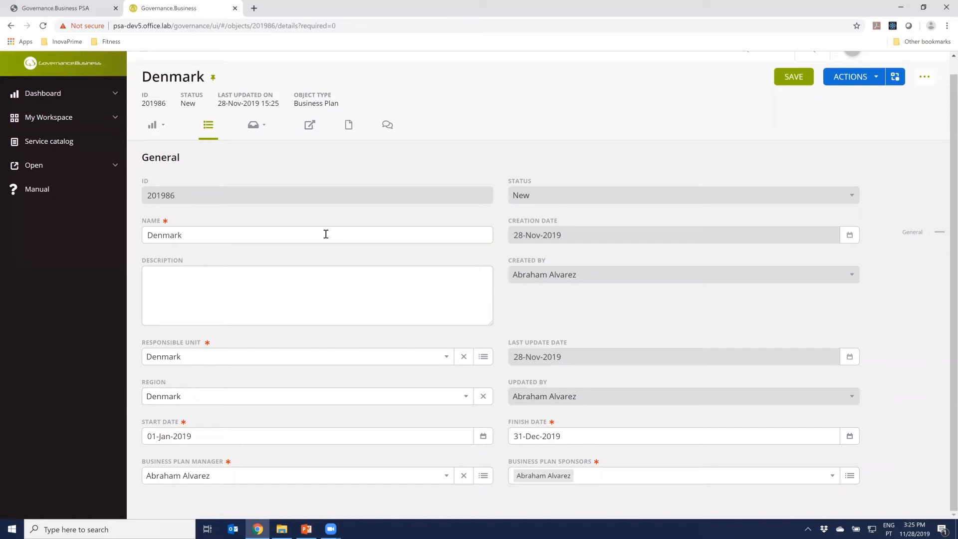
{"action": "left_click", "coordinate": [264, 128]}
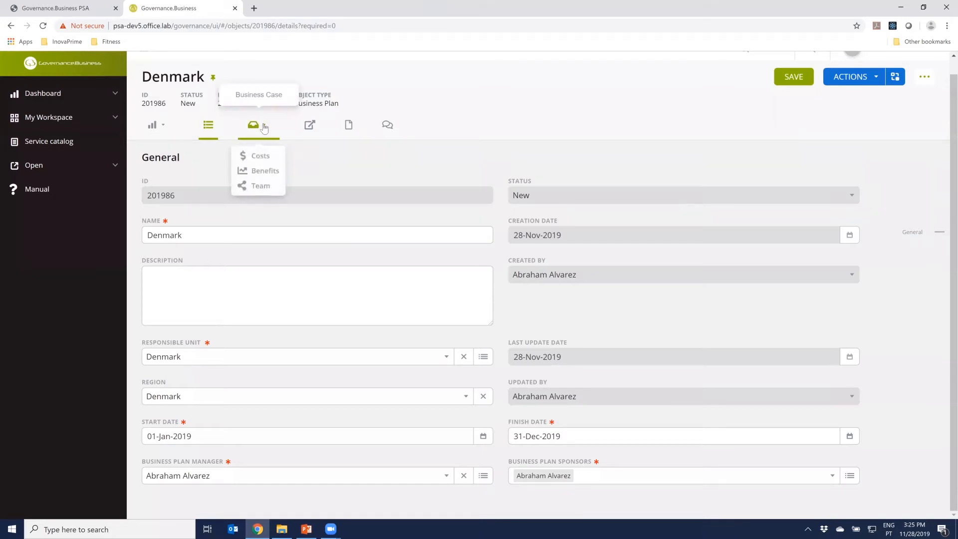
{"action": "left_click", "coordinate": [259, 156]}
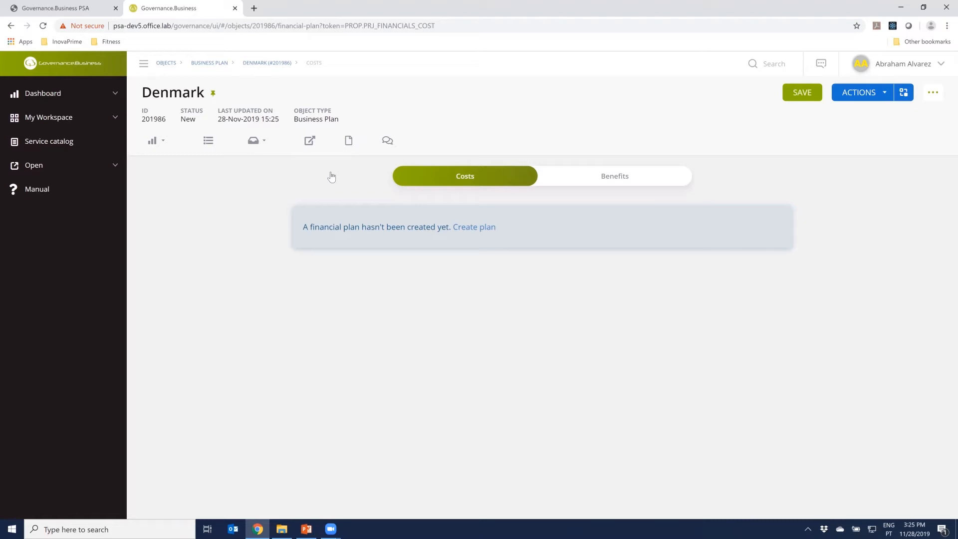
{"action": "left_click", "coordinate": [472, 226]}
{"action": "left_click", "coordinate": [580, 175]}
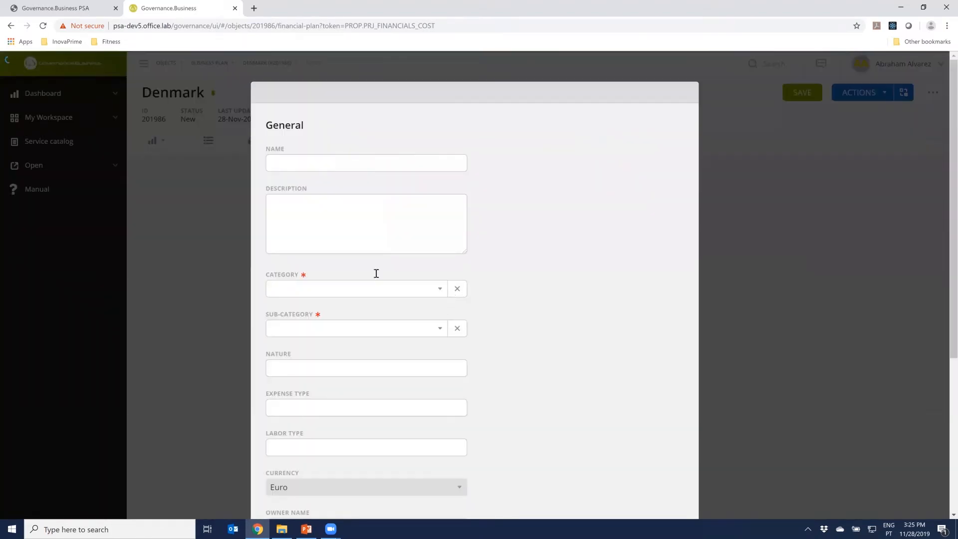
Name the new cost line Internal Resources, with category Labor and sub-category Internal Resources
{"action": "left_click", "coordinate": [355, 170]}
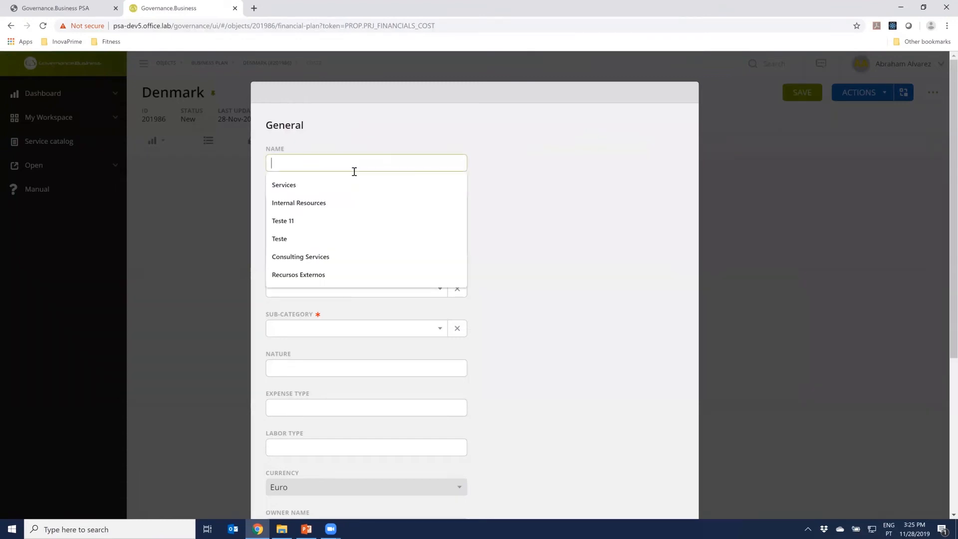
{"action": "type", "text": "Intern"}
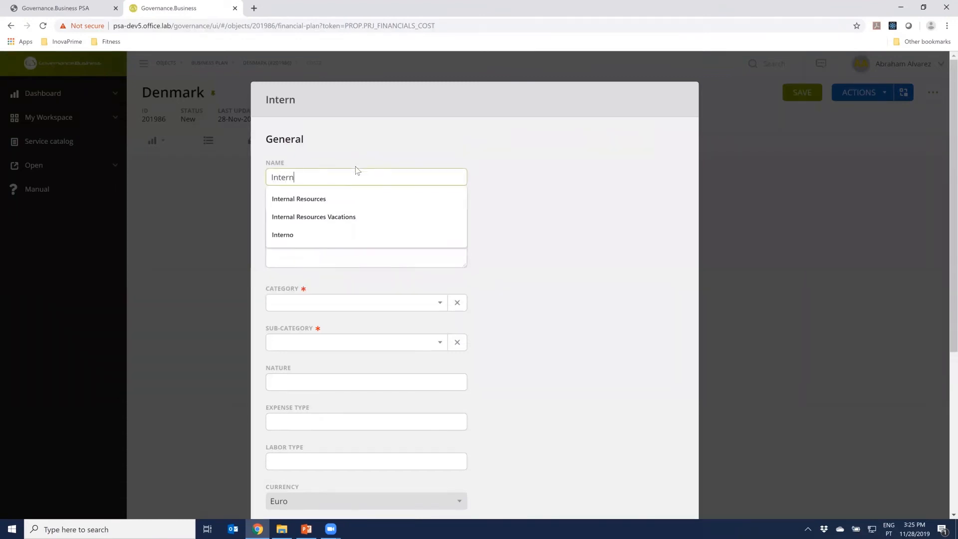
{"action": "type", "text": "al Resources"}
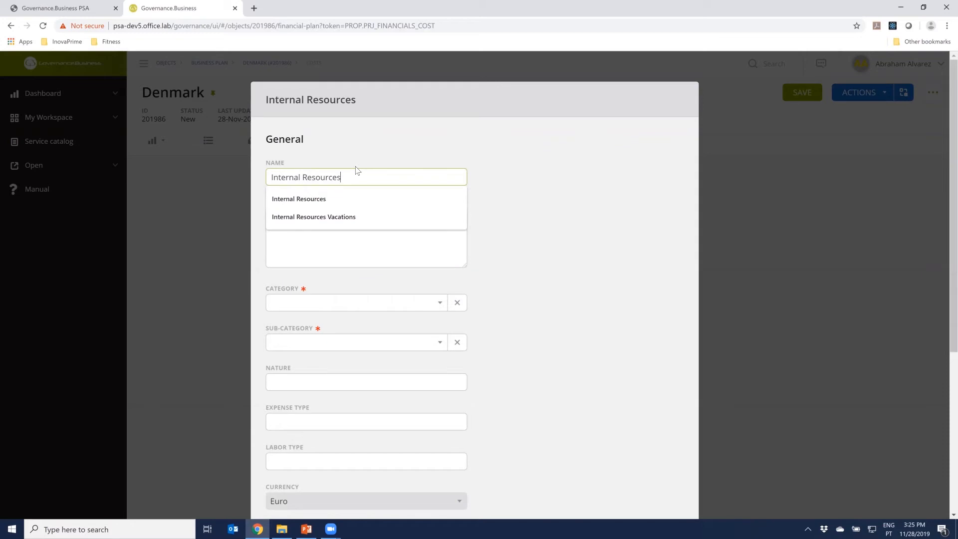
{"action": "left_click", "coordinate": [504, 214]}
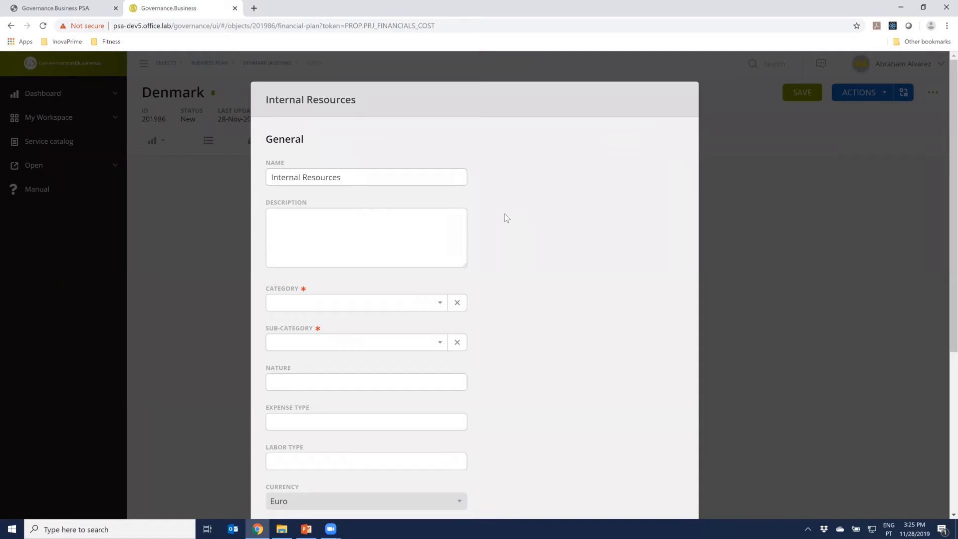
{"action": "left_click", "coordinate": [357, 311]}
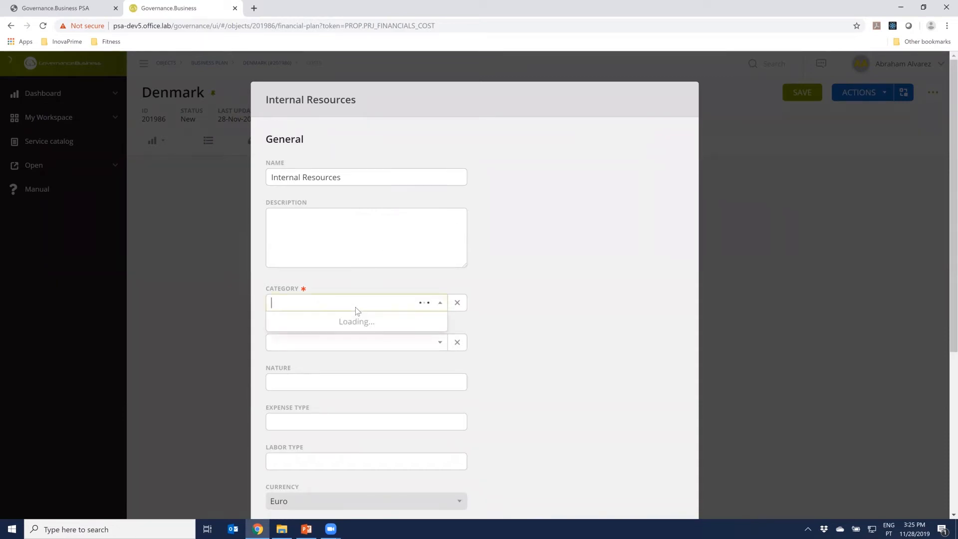
{"action": "left_click", "coordinate": [328, 342]}
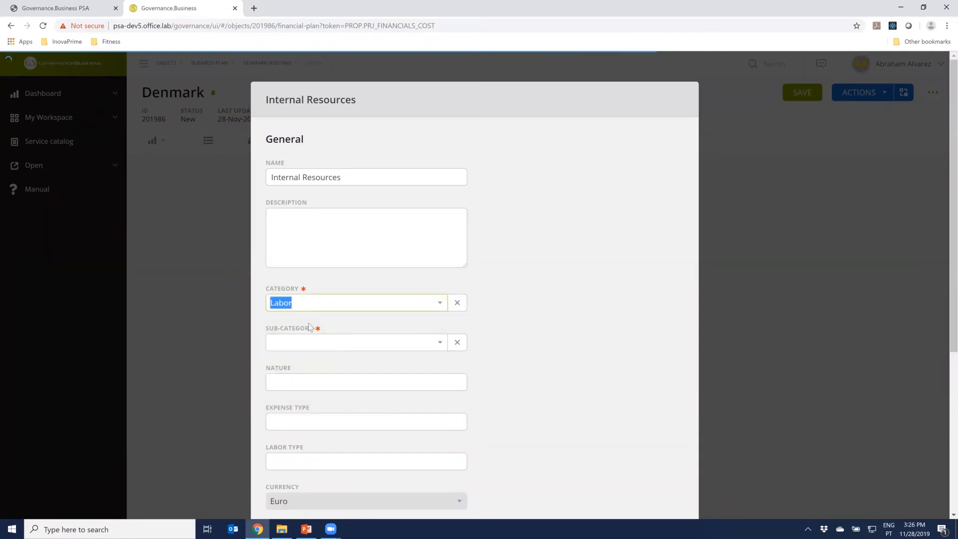
{"action": "left_click", "coordinate": [365, 345]}
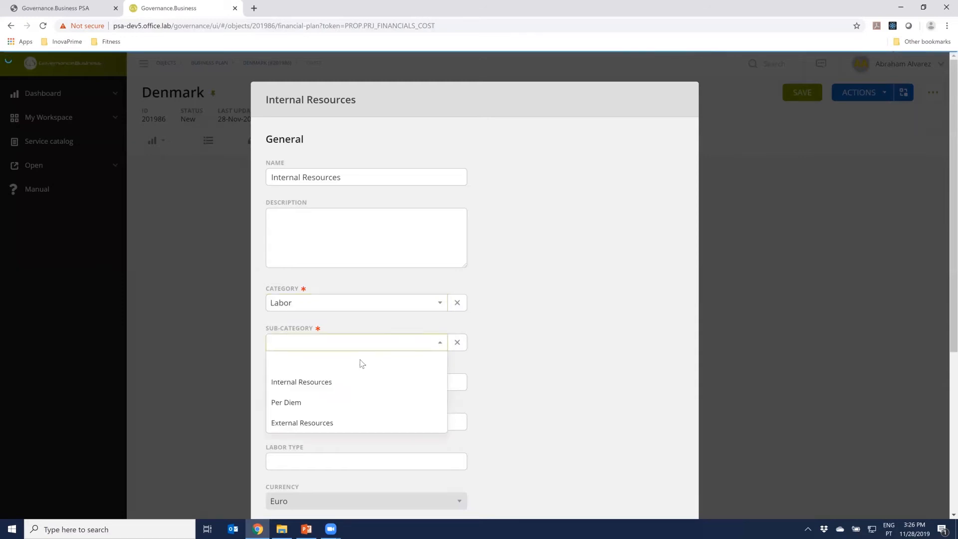
{"action": "left_click", "coordinate": [344, 385]}
Check the transaction currency options, keep Euro and save the Internal Resources cost line
{"action": "scroll", "coordinate": [473, 417], "scroll_direction": "down", "scroll_amount": 2}
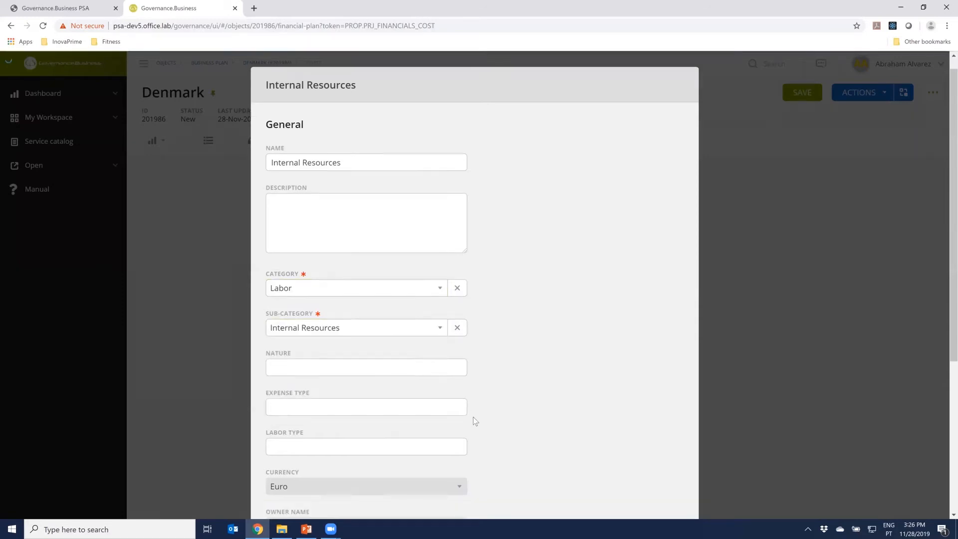
{"action": "scroll", "coordinate": [348, 446], "scroll_direction": "down", "scroll_amount": 1}
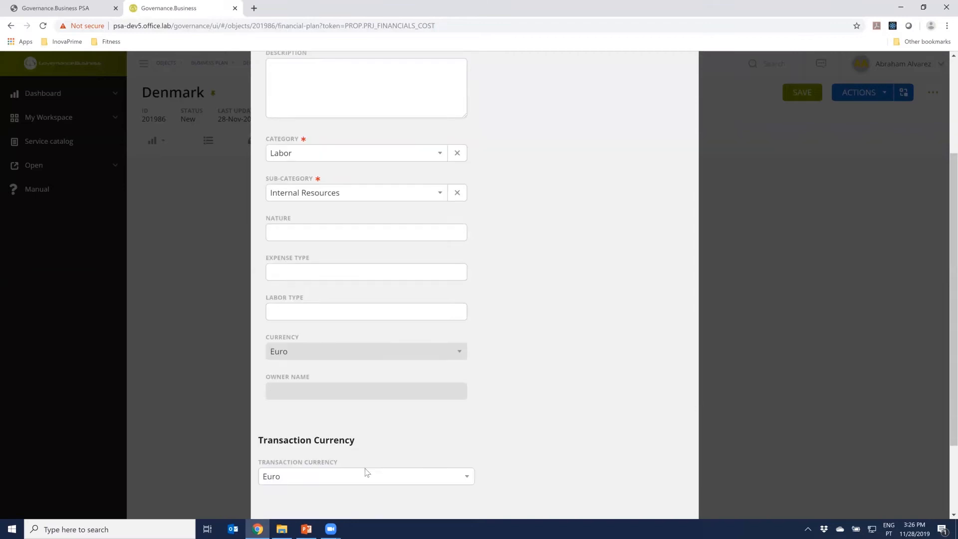
{"action": "left_click", "coordinate": [298, 481]}
{"action": "scroll", "coordinate": [381, 465], "scroll_direction": "down", "scroll_amount": 1}
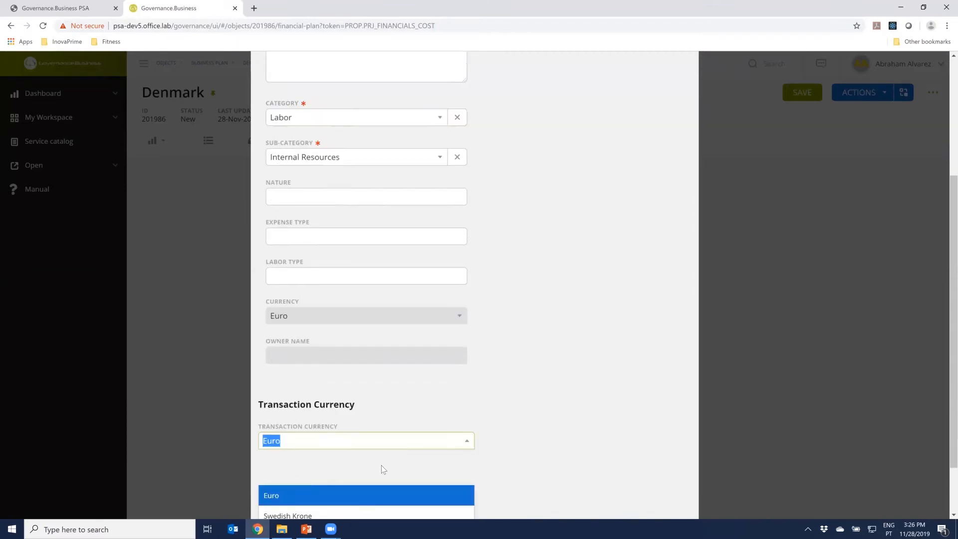
{"action": "left_click", "coordinate": [531, 394]}
{"action": "left_click", "coordinate": [466, 428]}
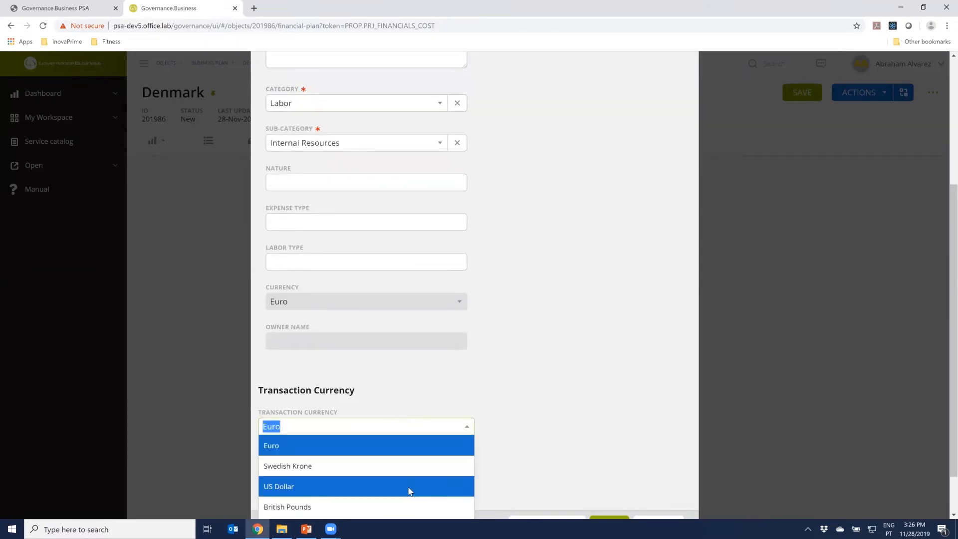
{"action": "left_click", "coordinate": [490, 382]}
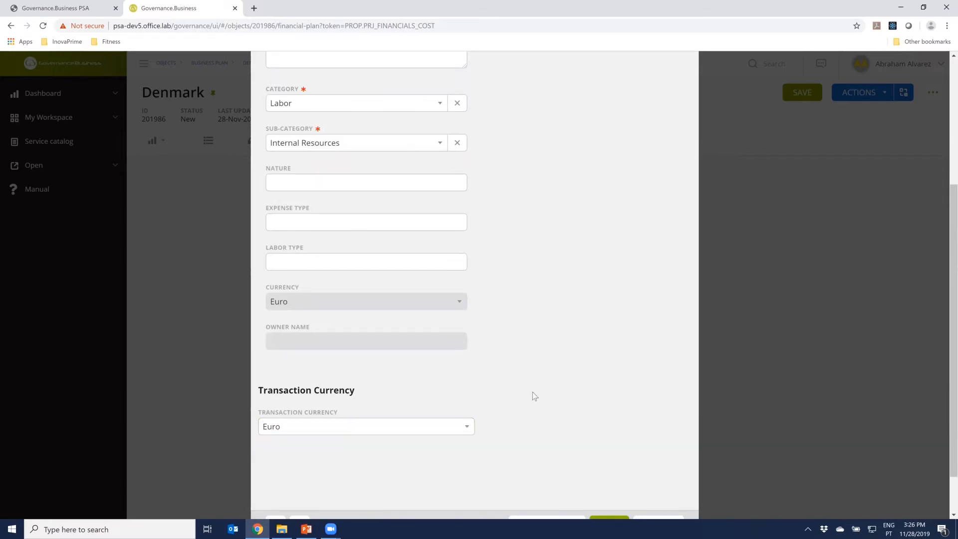
{"action": "scroll", "coordinate": [534, 395], "scroll_direction": "down", "scroll_amount": 1}
{"action": "left_click", "coordinate": [611, 471]}
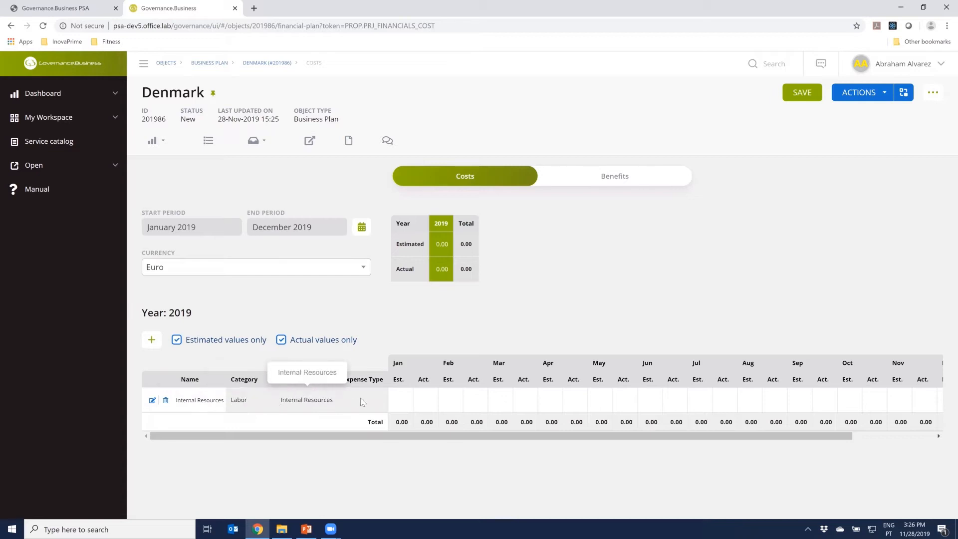
Show only estimated values and set the Internal Resources cost estimate for January 2019 to 8,000
{"action": "left_click", "coordinate": [281, 340]}
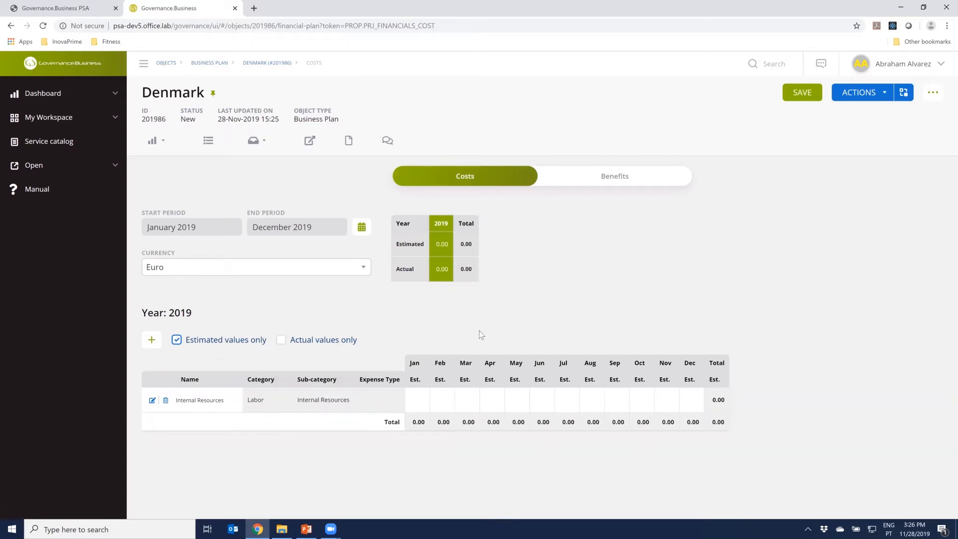
{"action": "left_click", "coordinate": [416, 401]}
{"action": "type", "text": "1"}
{"action": "type", "text": "8000"}
{"action": "key", "text": "ctrl+a"}
{"action": "key", "text": "ctrl+c"}
Copy the 8,000 estimate for Internal Resources into every month from February to December 2019 and save the cost plan
{"action": "left_click", "coordinate": [444, 403]}
{"action": "key", "text": "ctrl+v"}
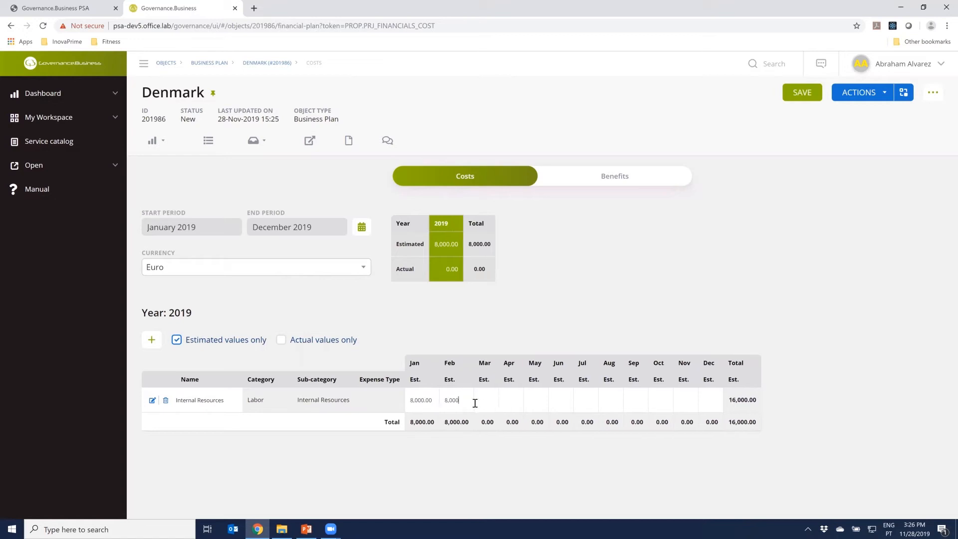
{"action": "left_click", "coordinate": [500, 399]}
{"action": "key", "text": "ctrl+v"}
{"action": "left_click", "coordinate": [511, 399]}
{"action": "key", "text": "ctrl+v"}
{"action": "left_click", "coordinate": [549, 399]}
{"action": "key", "text": "ctrl+v"}
{"action": "left_click", "coordinate": [583, 398]}
{"action": "key", "text": "ctrl+v"}
{"action": "left_click", "coordinate": [619, 398]}
{"action": "key", "text": "ctrl+v"}
{"action": "left_click", "coordinate": [652, 399]}
{"action": "key", "text": "ctrl+v"}
{"action": "left_click", "coordinate": [686, 399]}
{"action": "key", "text": "ctrl+v"}
{"action": "left_click", "coordinate": [733, 399]}
{"action": "key", "text": "ctrl+v"}
{"action": "left_click", "coordinate": [764, 400]}
{"action": "key", "text": "ctrl+v"}
{"action": "left_click", "coordinate": [800, 400]}
{"action": "key", "text": "ctrl+v"}
{"action": "left_click", "coordinate": [838, 324]}
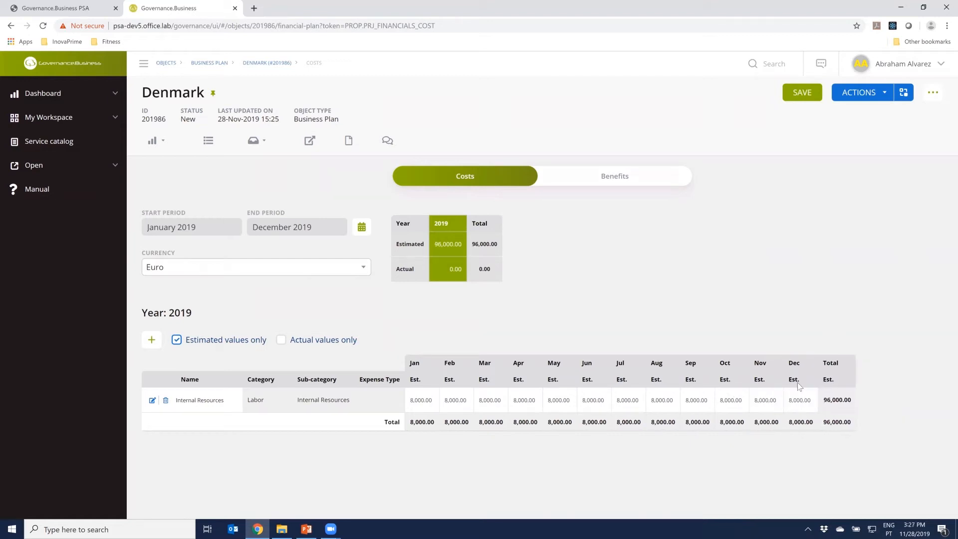
{"action": "left_click", "coordinate": [817, 99]}
Create a financial plan for the Denmark plan's benefits and choose to add lines to it
{"action": "left_click", "coordinate": [613, 178]}
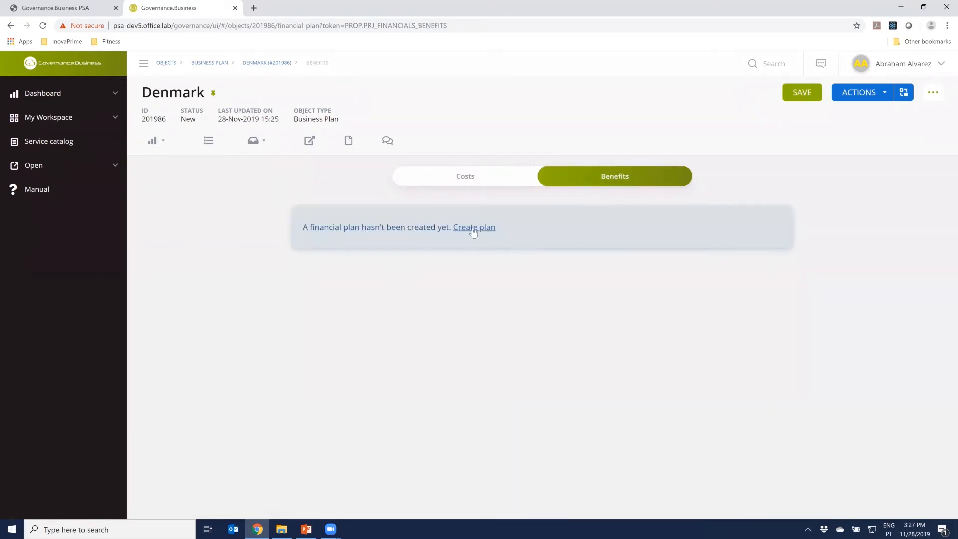
{"action": "left_click", "coordinate": [473, 230]}
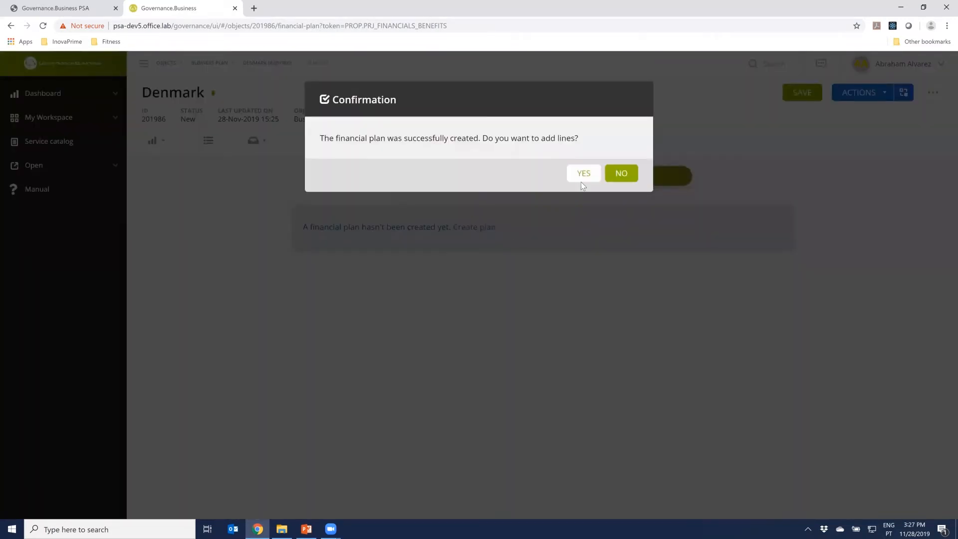
{"action": "left_click", "coordinate": [585, 178]}
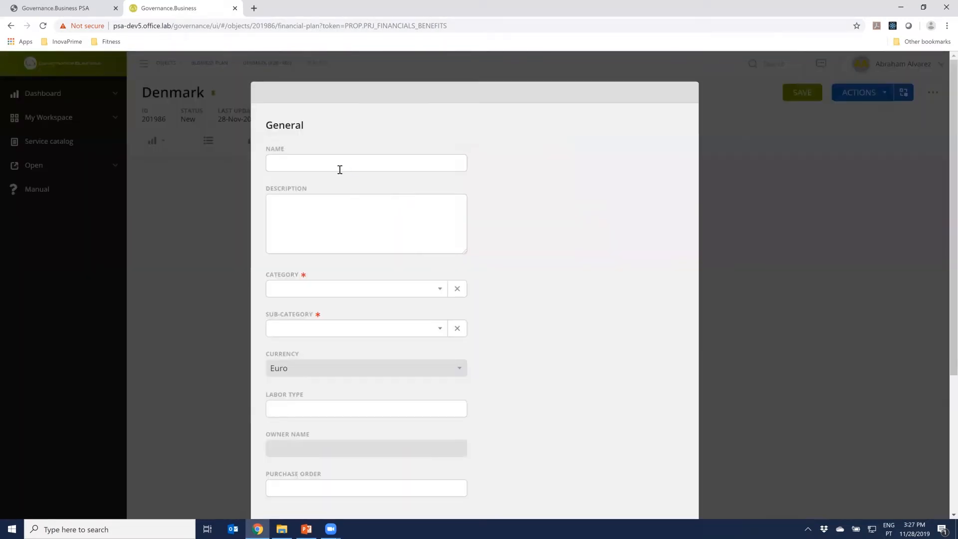
Name the new benefit line Services, with category Revenue and sub-category Services, and save it
{"action": "left_click", "coordinate": [339, 170]}
{"action": "type", "text": "Services"}
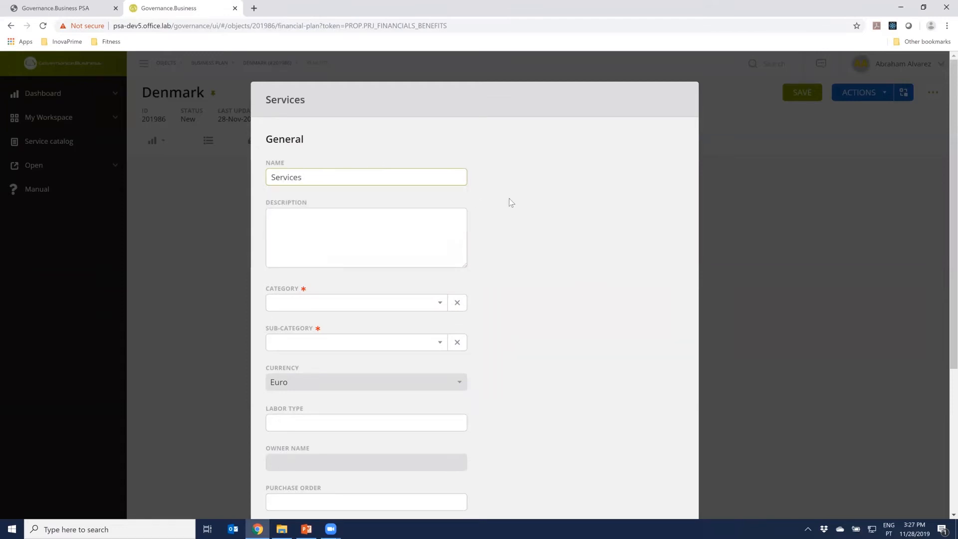
{"action": "left_click", "coordinate": [377, 301]}
{"action": "left_click", "coordinate": [319, 368]}
{"action": "left_click", "coordinate": [321, 343]}
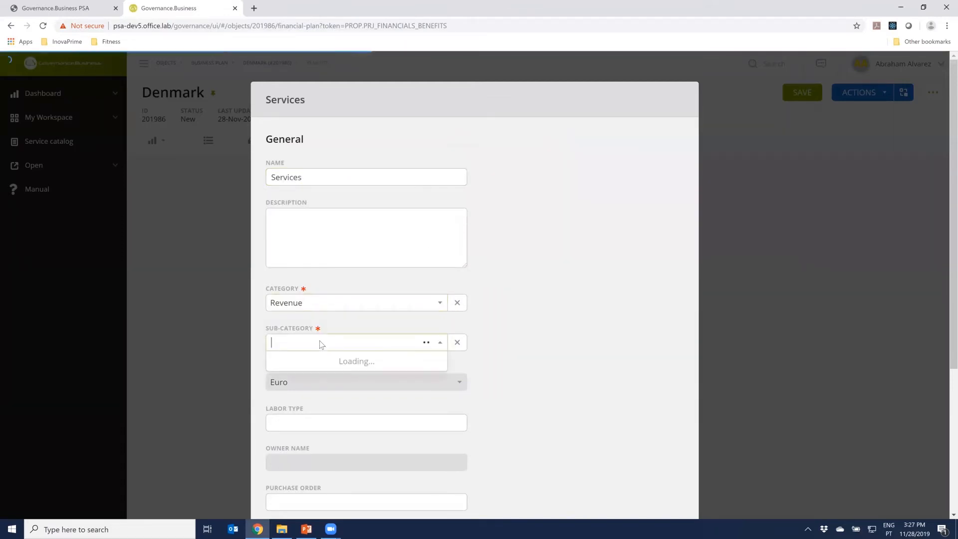
{"action": "left_click", "coordinate": [315, 402]}
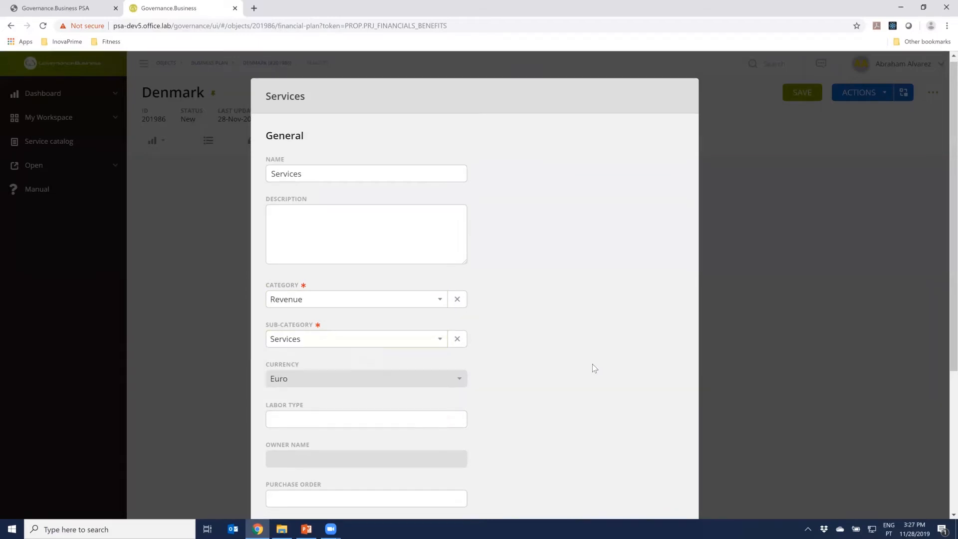
{"action": "scroll", "coordinate": [592, 364], "scroll_direction": "down", "scroll_amount": 5}
{"action": "left_click", "coordinate": [609, 470]}
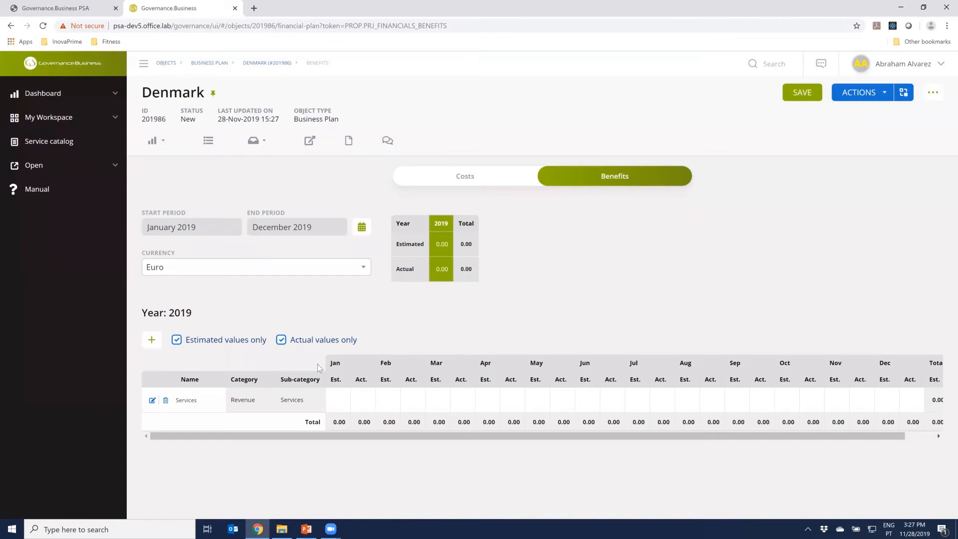
Limit the benefits table to estimated values and set the Services estimate for April 2019 to 15,000
{"action": "left_click", "coordinate": [282, 342]}
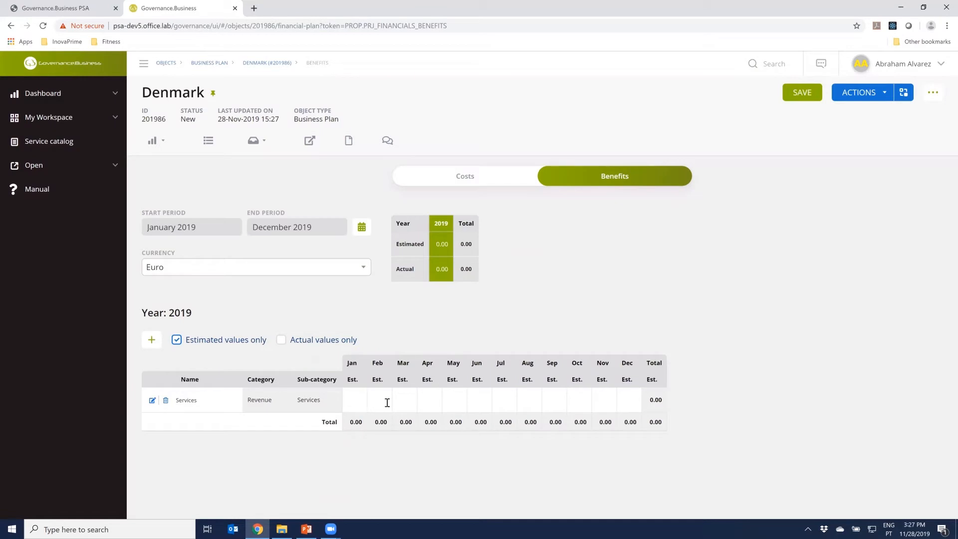
{"action": "left_click", "coordinate": [436, 396]}
{"action": "type", "text": "15,000"}
{"action": "key", "text": "ctrl+a"}
{"action": "key", "text": "ctrl+c"}
Copy the 15,000 estimate for Services into every month from May to December 2019 and save the benefits plan
{"action": "left_click", "coordinate": [473, 399]}
{"action": "key", "text": "ctrl+v"}
{"action": "left_click", "coordinate": [527, 399]}
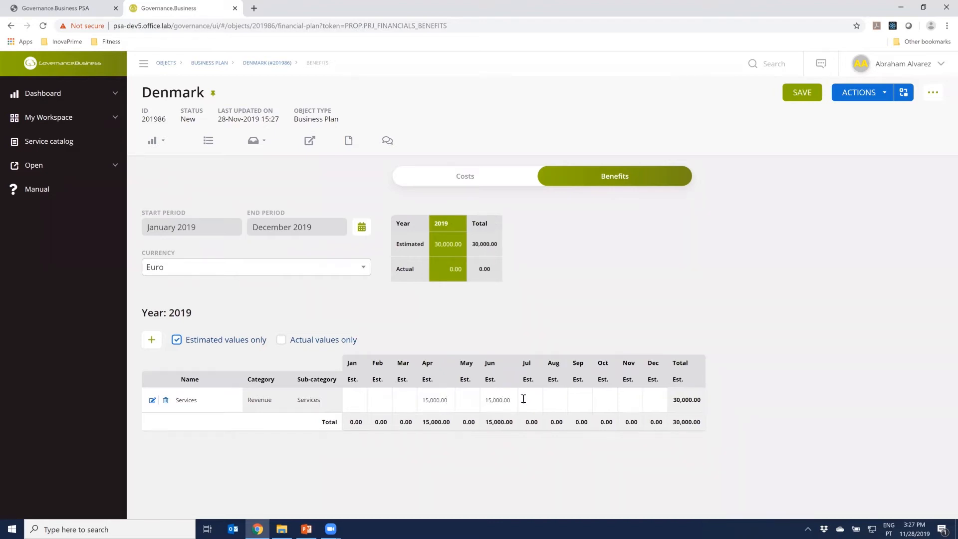
{"action": "key", "text": "ctrl+v"}
{"action": "left_click", "coordinate": [469, 399]}
{"action": "key", "text": "ctrl+v"}
{"action": "left_click", "coordinate": [583, 400]}
{"action": "key", "text": "ctrl+v"}
{"action": "left_click", "coordinate": [619, 400]}
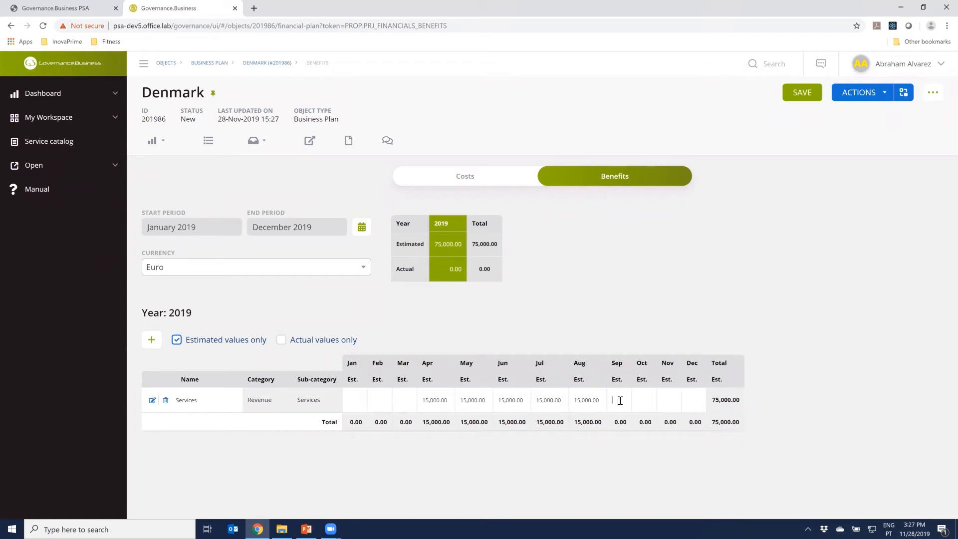
{"action": "key", "text": "ctrl+v"}
{"action": "left_click", "coordinate": [659, 400]}
{"action": "key", "text": "ctrl+v"}
{"action": "left_click", "coordinate": [690, 399]}
{"action": "key", "text": "ctrl+v"}
{"action": "left_click", "coordinate": [727, 400]}
{"action": "key", "text": "ctrl+v"}
{"action": "left_click", "coordinate": [770, 300]}
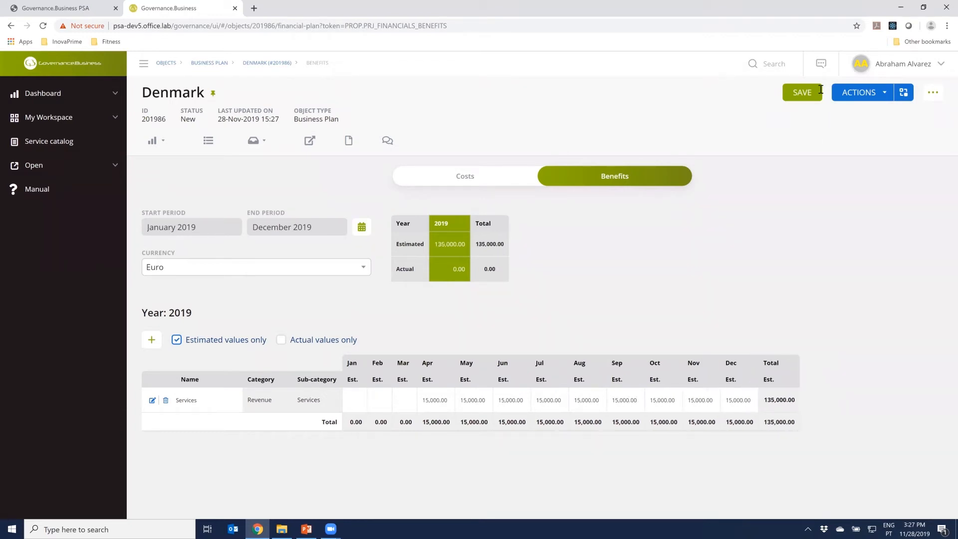
{"action": "left_click", "coordinate": [798, 95]}
Review the Denmark plan's Financial Summary (Current Year) dashboard, including margins by customer and benefits by month
{"action": "left_click", "coordinate": [160, 142]}
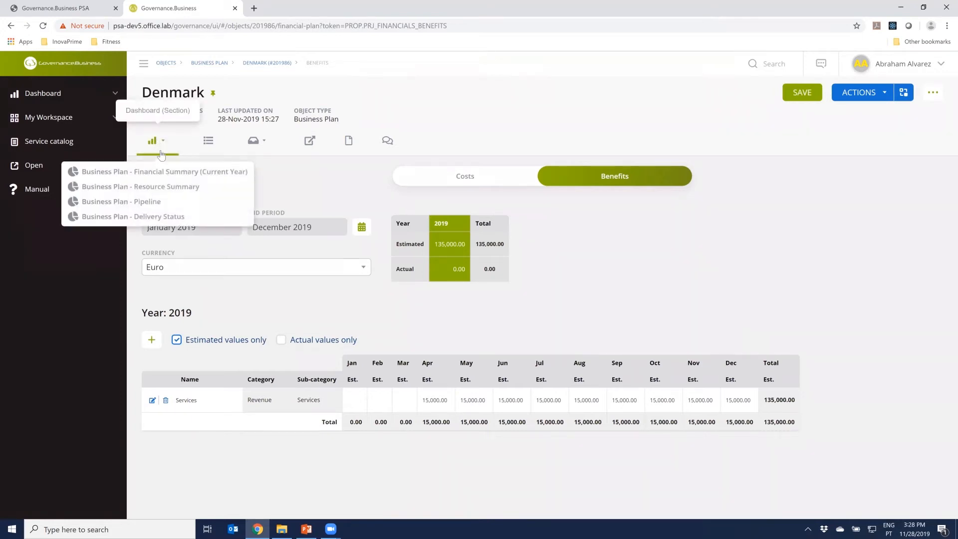
{"action": "left_click", "coordinate": [156, 176]}
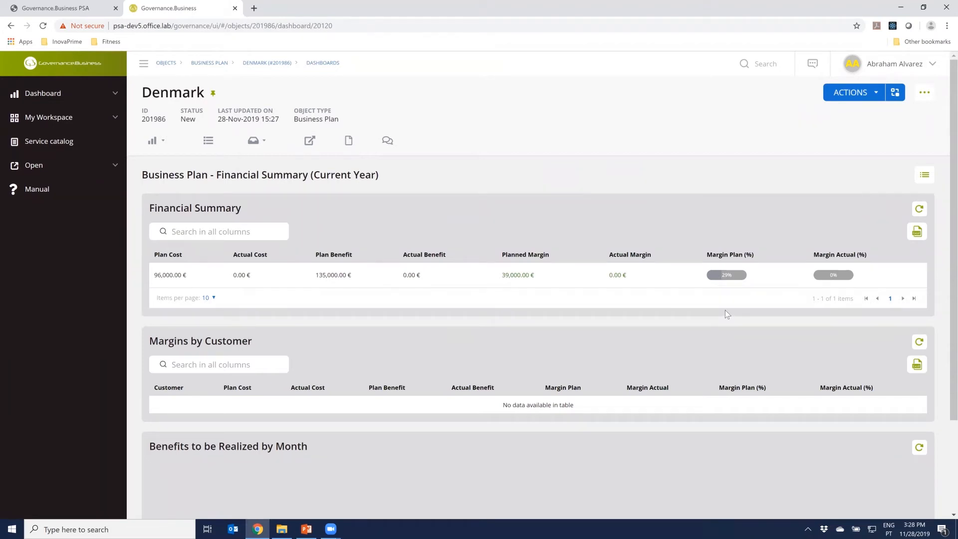
{"action": "scroll", "coordinate": [590, 380], "scroll_direction": "down", "scroll_amount": 2}
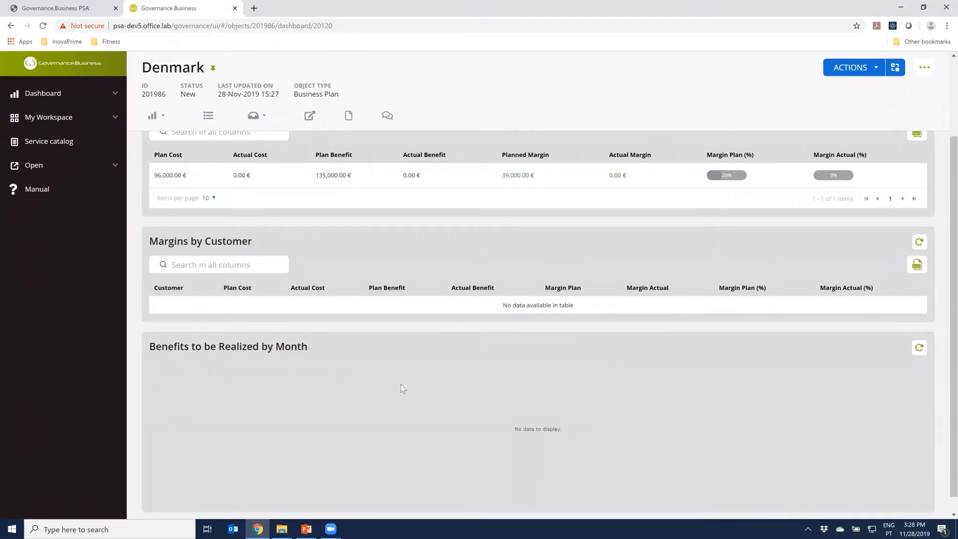
{"action": "scroll", "coordinate": [401, 385], "scroll_direction": "up", "scroll_amount": 2}
{"action": "left_click", "coordinate": [157, 141]}
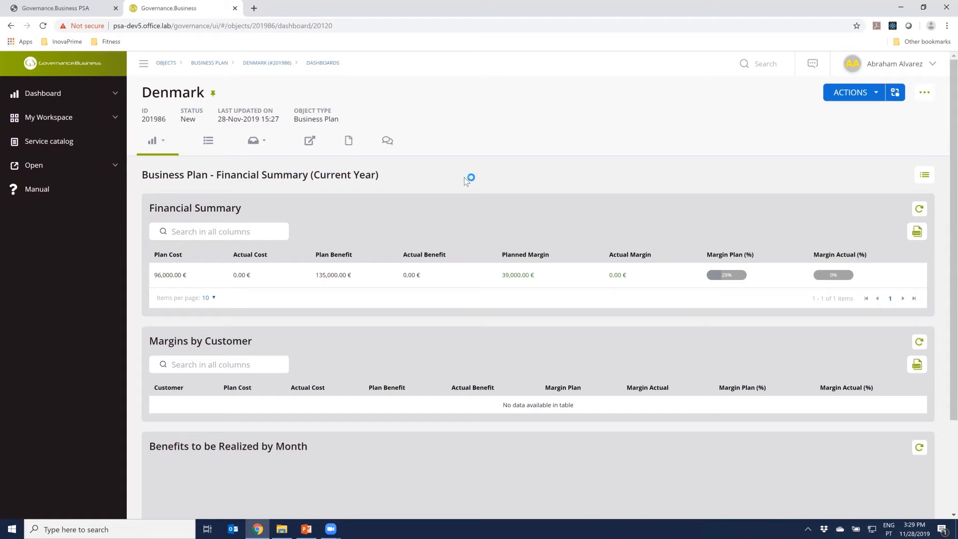
Switch to the PowerPoint presentation and advance to the slide on creation and monitoring of business plans
{"action": "left_click", "coordinate": [309, 527]}
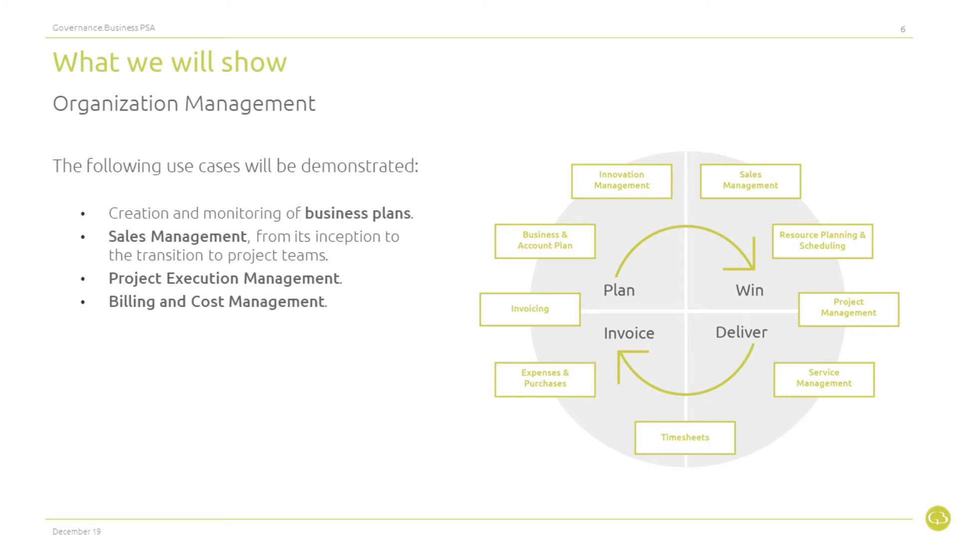
{"action": "key", "text": "Right"}
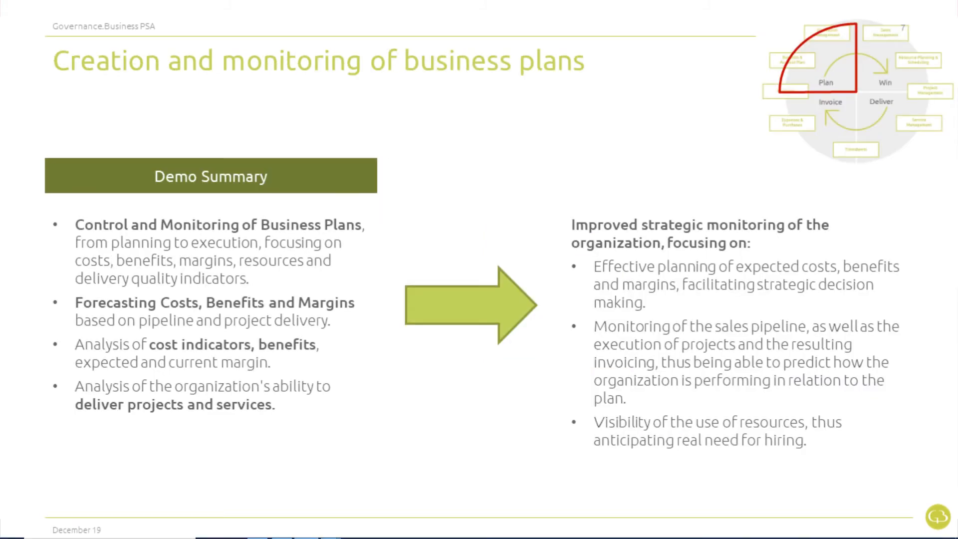
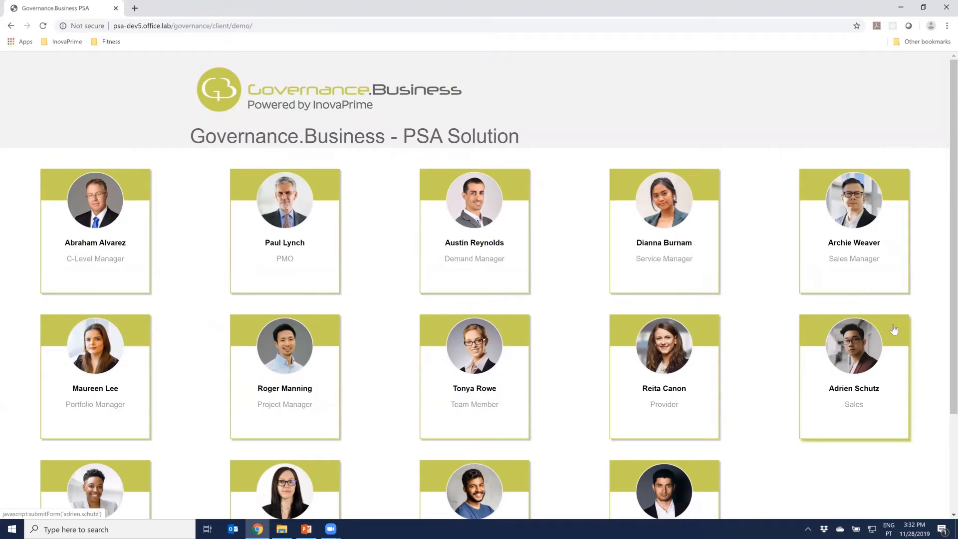
Enter the demo as the Sales persona and review the Sales Pipeline dashboard, including opportunity value by customer and the Top 10 Opportunities
{"action": "left_click", "coordinate": [846, 396]}
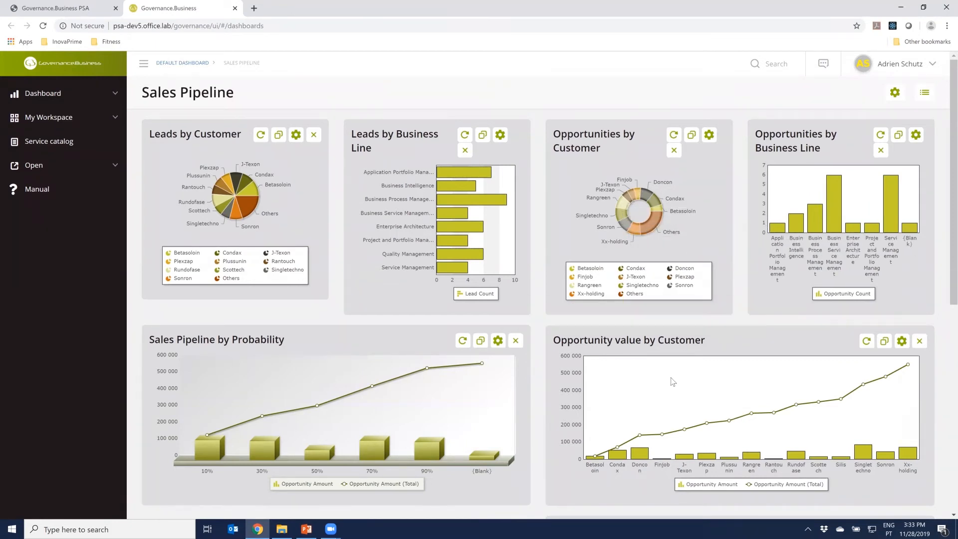
{"action": "scroll", "coordinate": [672, 382], "scroll_direction": "down", "scroll_amount": 1}
{"action": "mouse_move", "coordinate": [616, 408]}
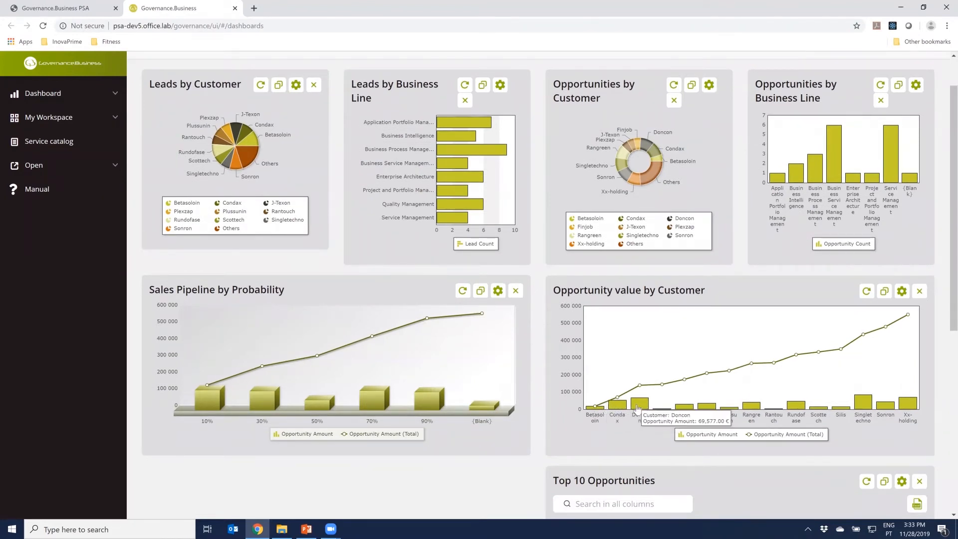
{"action": "scroll", "coordinate": [723, 419], "scroll_direction": "down", "scroll_amount": 3}
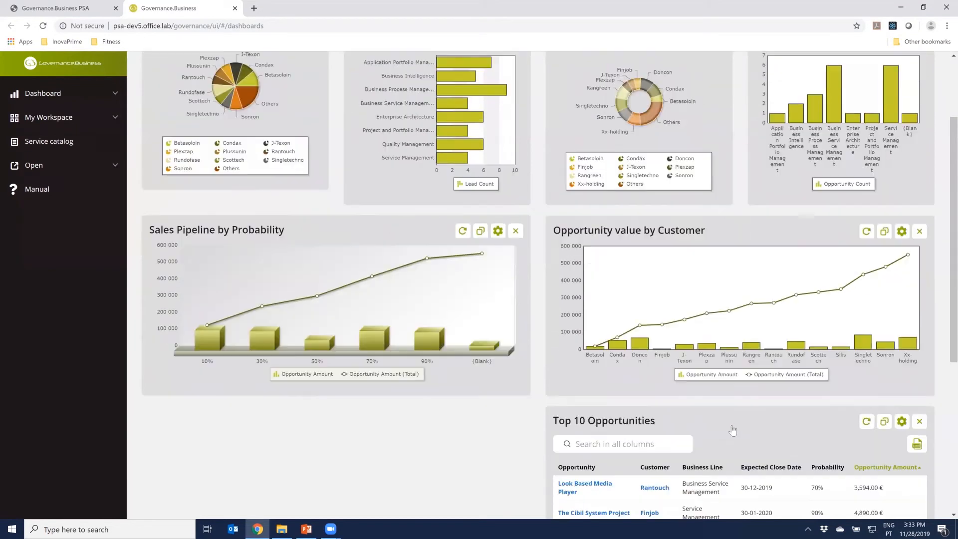
{"action": "scroll", "coordinate": [723, 420], "scroll_direction": "down", "scroll_amount": 2}
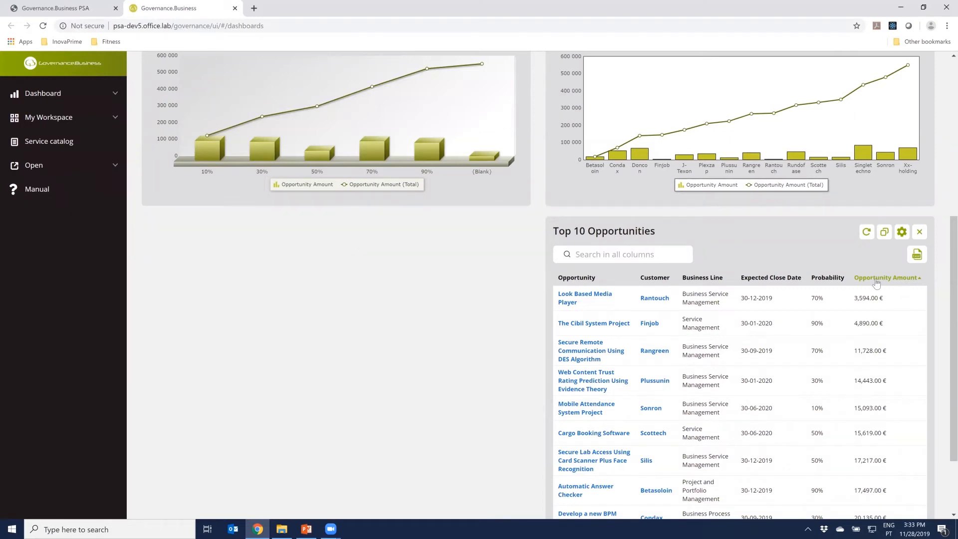
{"action": "scroll", "coordinate": [776, 324], "scroll_direction": "up", "scroll_amount": 5}
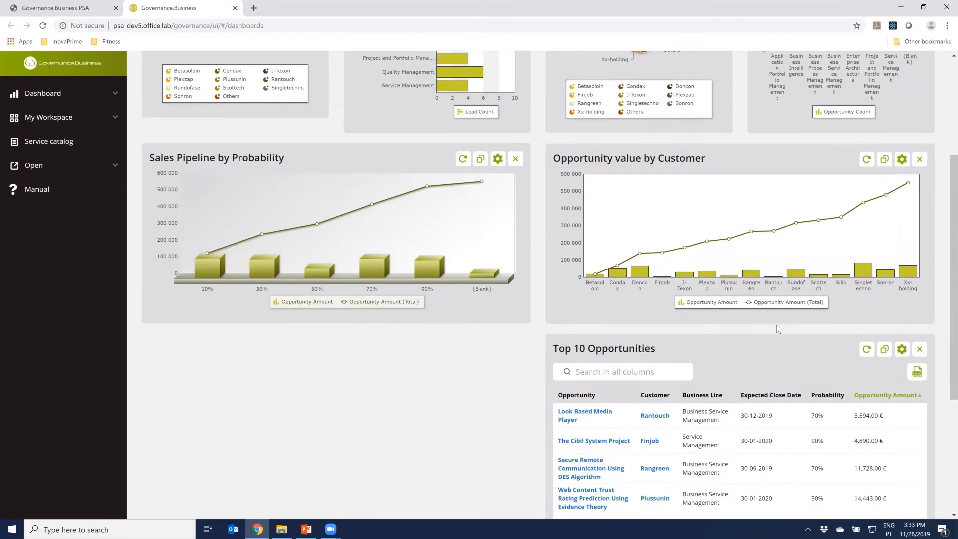
{"action": "scroll", "coordinate": [382, 212], "scroll_direction": "up", "scroll_amount": 1}
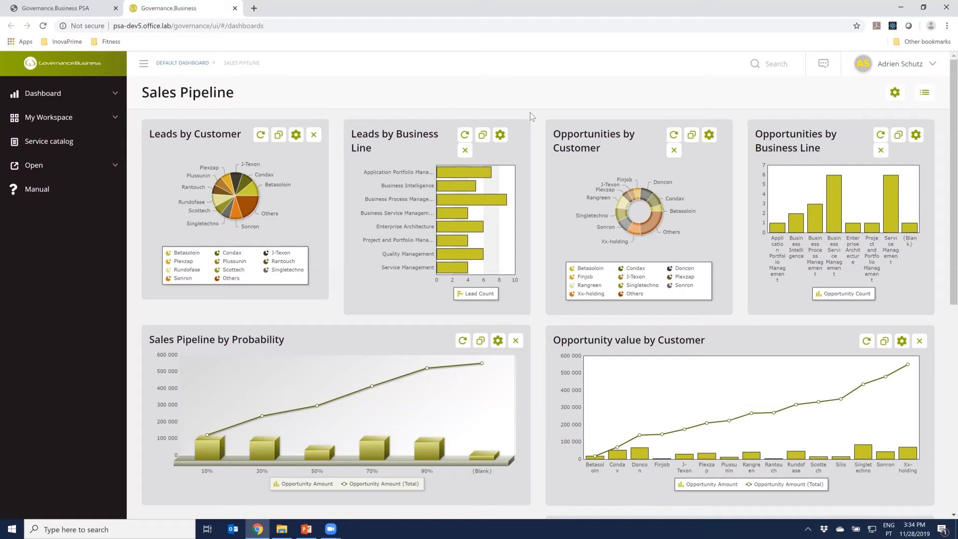
Drill down into the Condax segment of Opportunities by Customer and open the Condax account from the opportunity list
{"action": "mouse_move", "coordinate": [657, 205]}
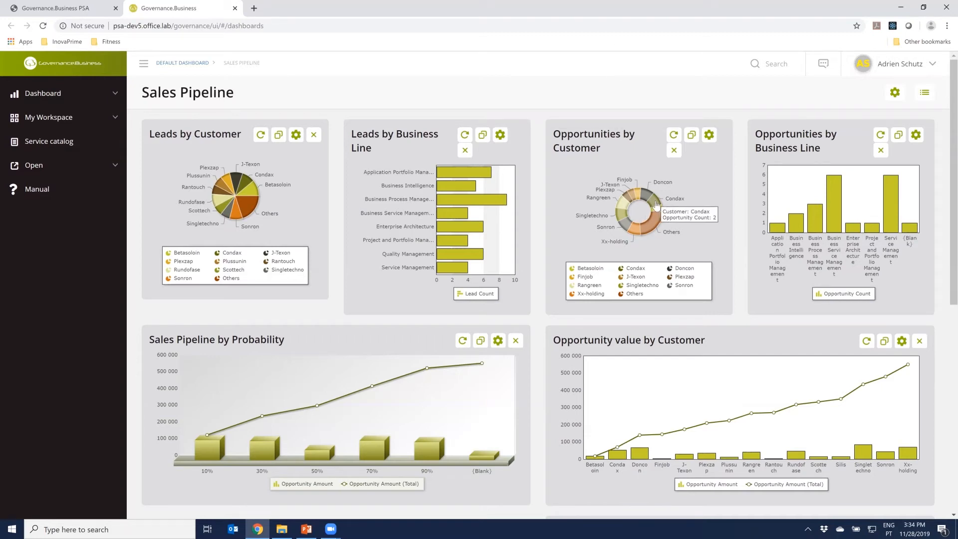
{"action": "left_click", "coordinate": [657, 205]}
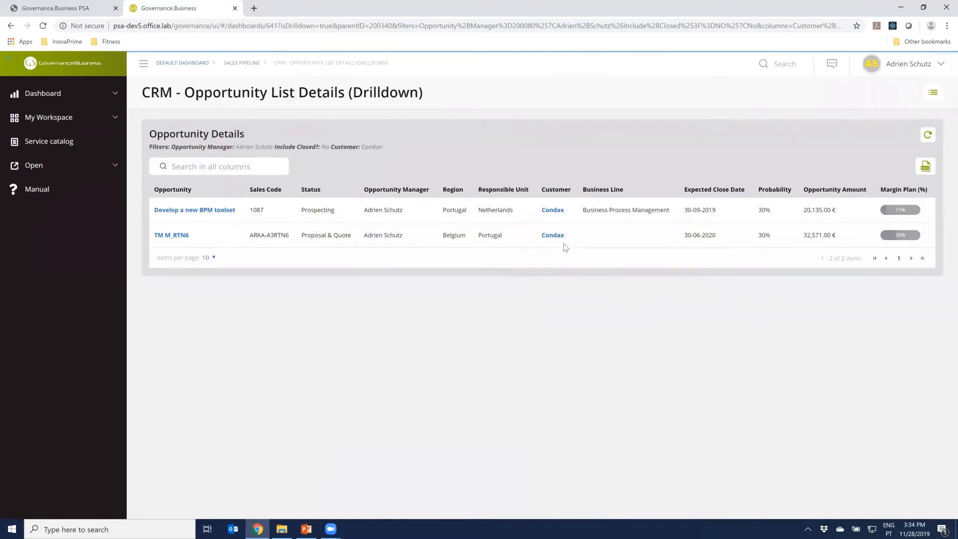
{"action": "left_click", "coordinate": [557, 213]}
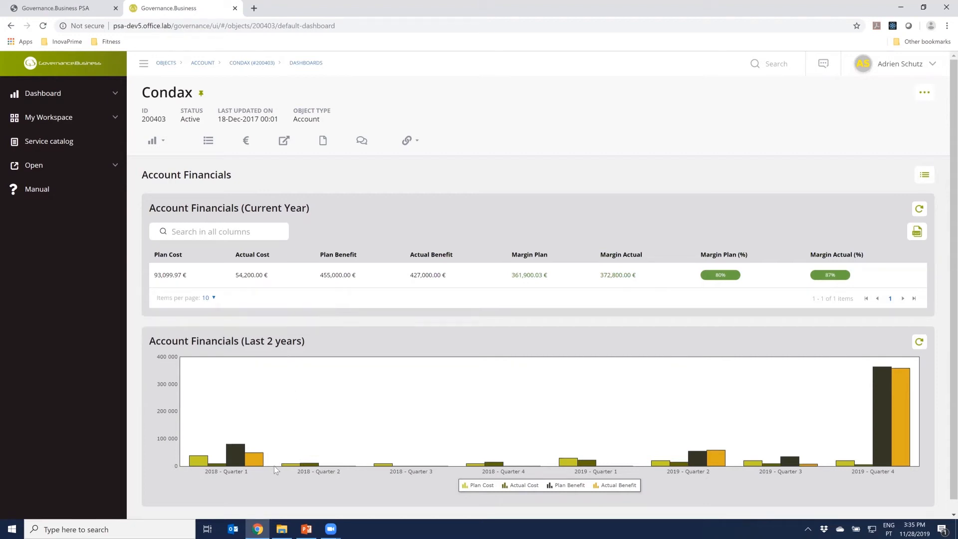
Reduce the Account Financials (Last 2 years) chart to Plan Cost by hiding Plan Benefit, Actual Benefit and Actual Cost
{"action": "mouse_move", "coordinate": [719, 461]}
{"action": "scroll", "coordinate": [294, 492], "scroll_direction": "down", "scroll_amount": 1}
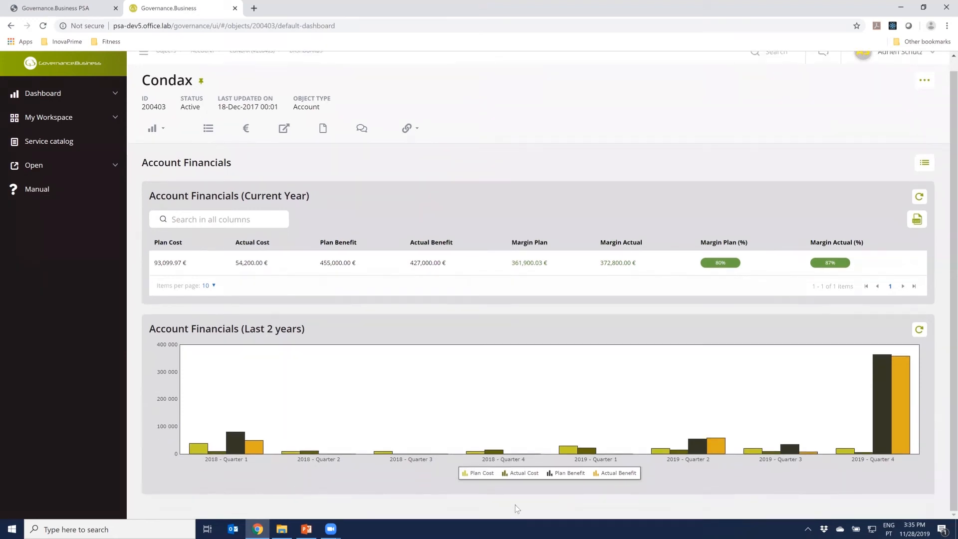
{"action": "left_click", "coordinate": [562, 476]}
{"action": "left_click", "coordinate": [617, 474]}
{"action": "left_click", "coordinate": [536, 475]}
{"action": "left_click", "coordinate": [478, 475]}
{"action": "left_click", "coordinate": [478, 475]}
{"action": "mouse_move", "coordinate": [233, 453]}
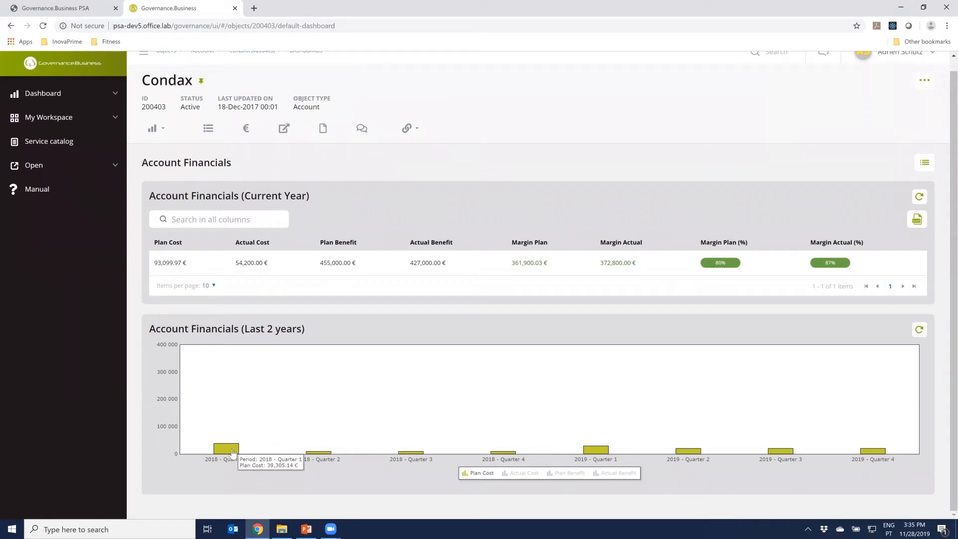
Bring Actual Cost, Plan Benefit and Actual Benefit back into the two-year chart one by one and compare the quarters
{"action": "left_click", "coordinate": [522, 474]}
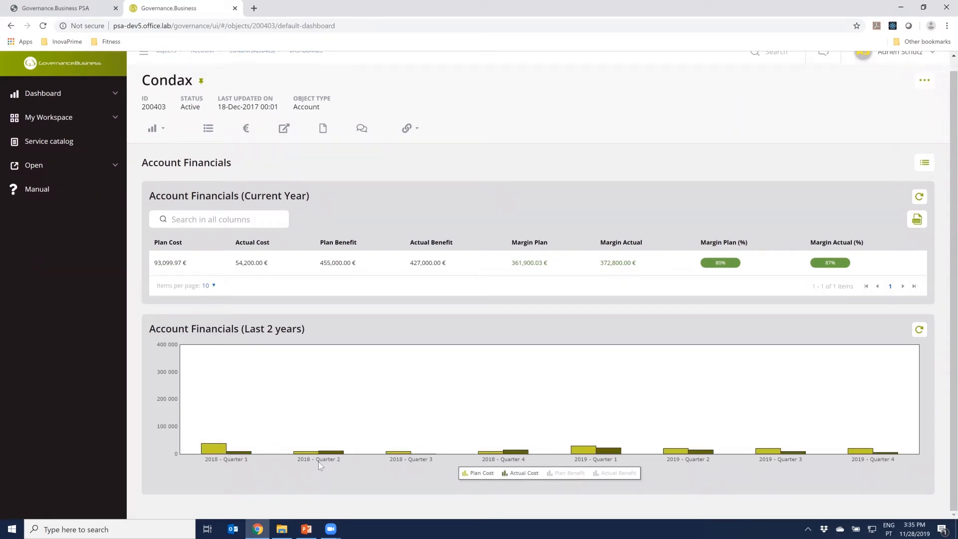
{"action": "mouse_move", "coordinate": [617, 454]}
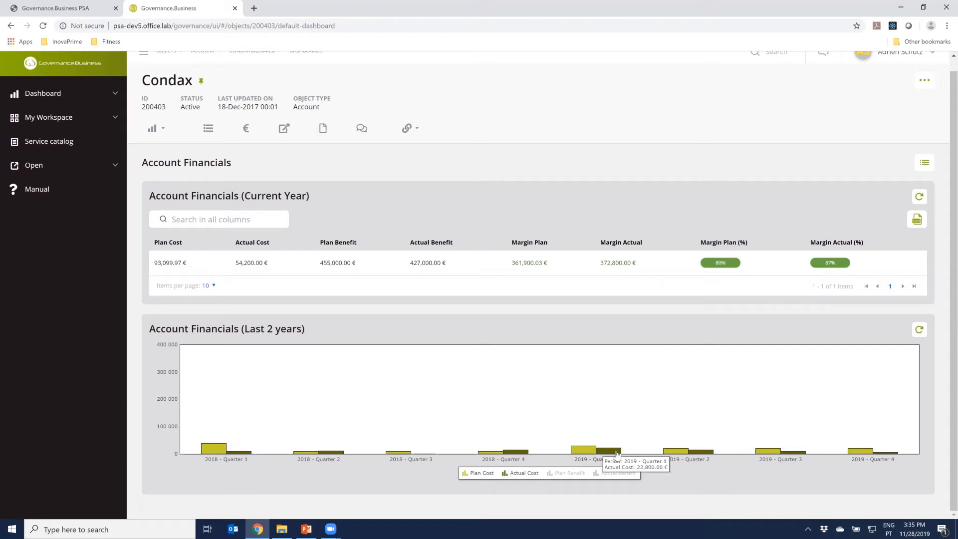
{"action": "left_click", "coordinate": [567, 473]}
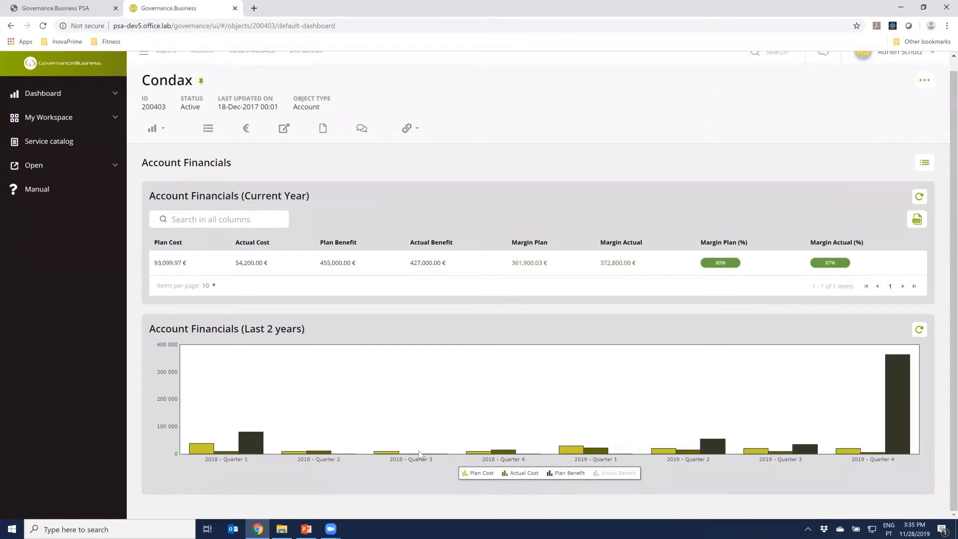
{"action": "left_click", "coordinate": [623, 477]}
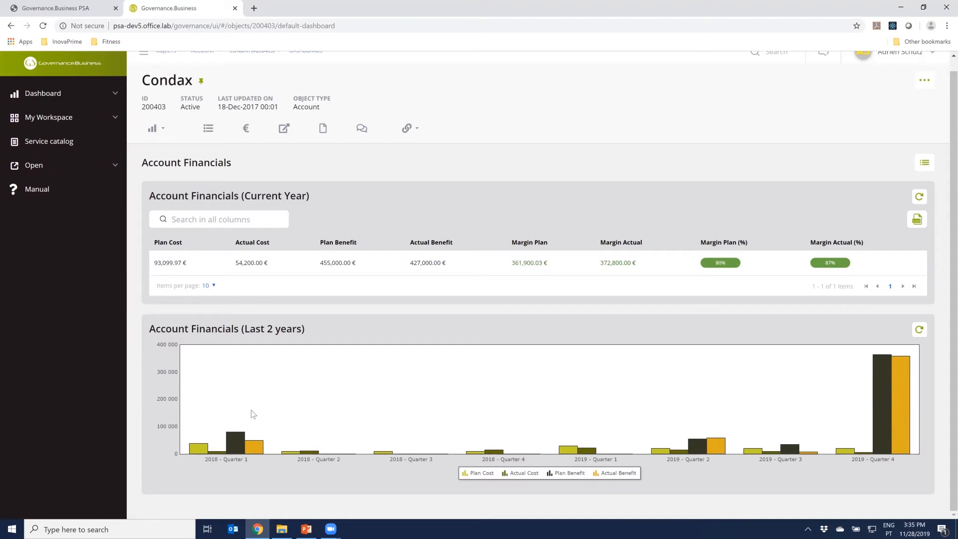
{"action": "mouse_move", "coordinate": [880, 393]}
Open Condax's Account Pipeline dashboard and examine the business line charts, Sales Funnel, Top 10 Leads and Top 10 Opportunities
{"action": "mouse_move", "coordinate": [196, 173]}
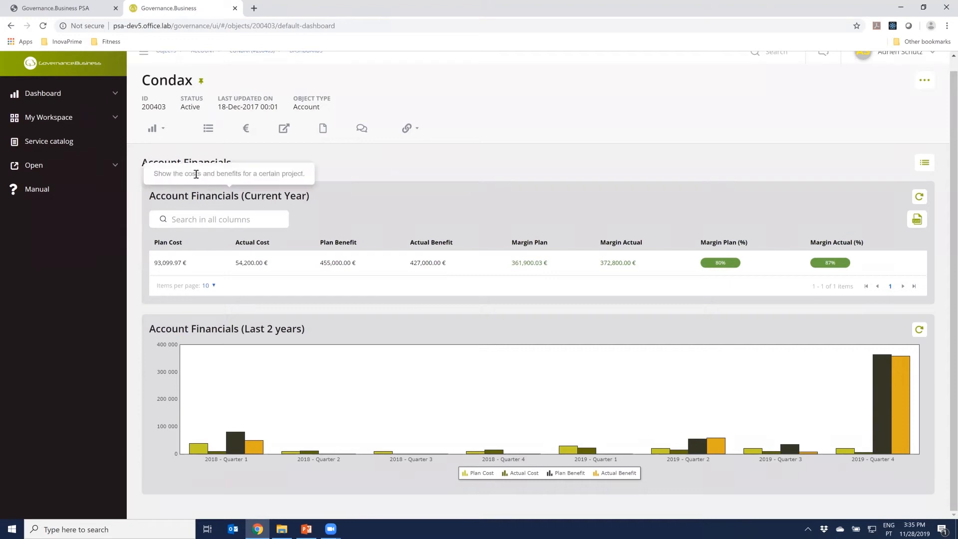
{"action": "left_click", "coordinate": [171, 138]}
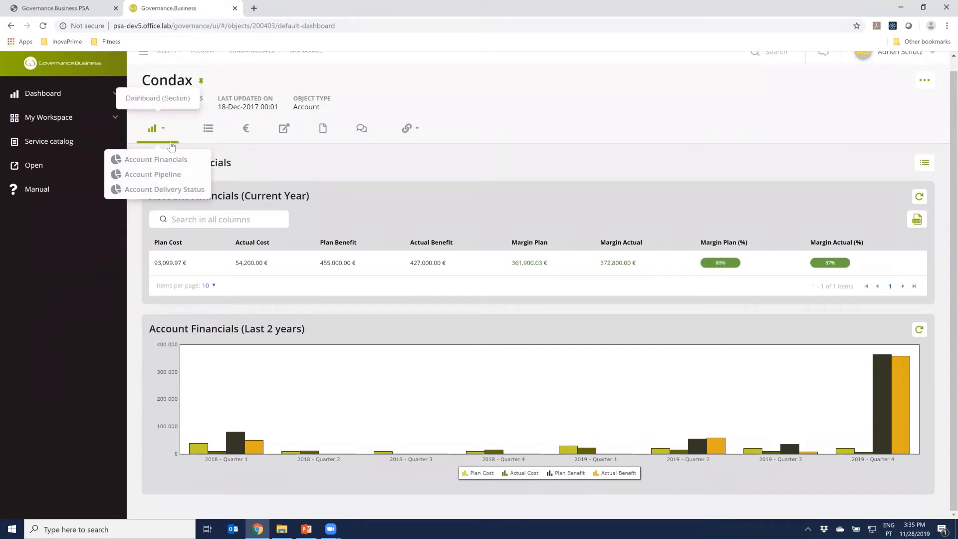
{"action": "left_click", "coordinate": [172, 175]}
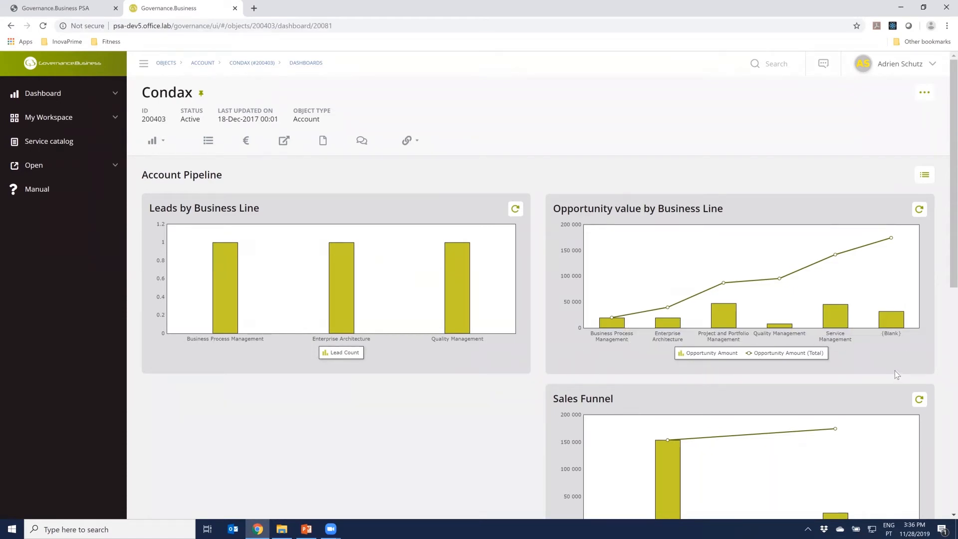
{"action": "scroll", "coordinate": [894, 370], "scroll_direction": "down", "scroll_amount": 3}
{"action": "scroll", "coordinate": [894, 367], "scroll_direction": "down", "scroll_amount": 1}
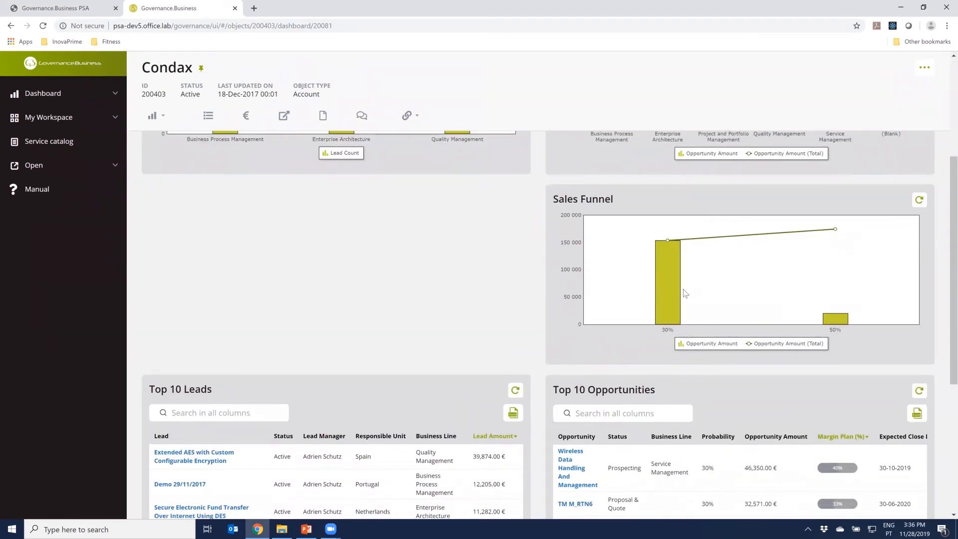
{"action": "mouse_move", "coordinate": [675, 314]}
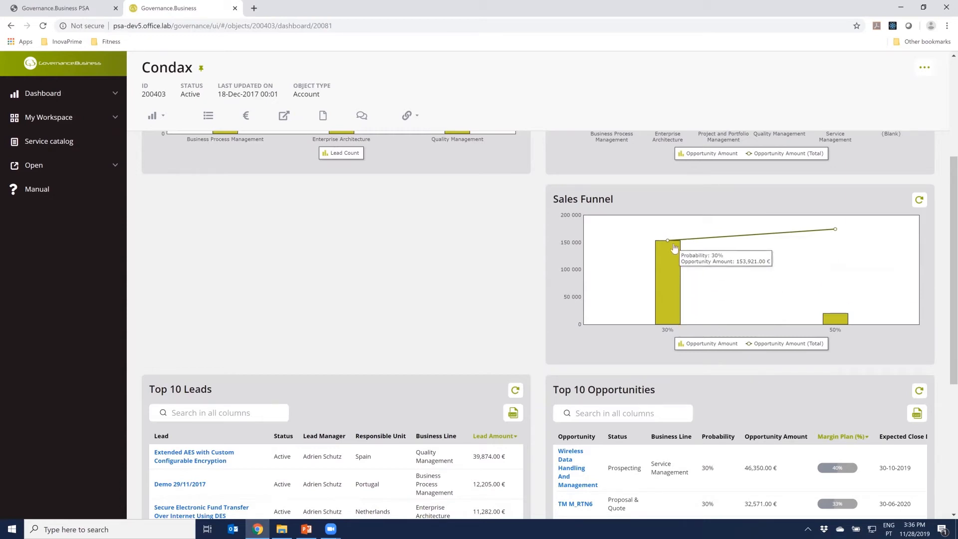
{"action": "mouse_move", "coordinate": [668, 243]}
{"action": "mouse_move", "coordinate": [833, 318]}
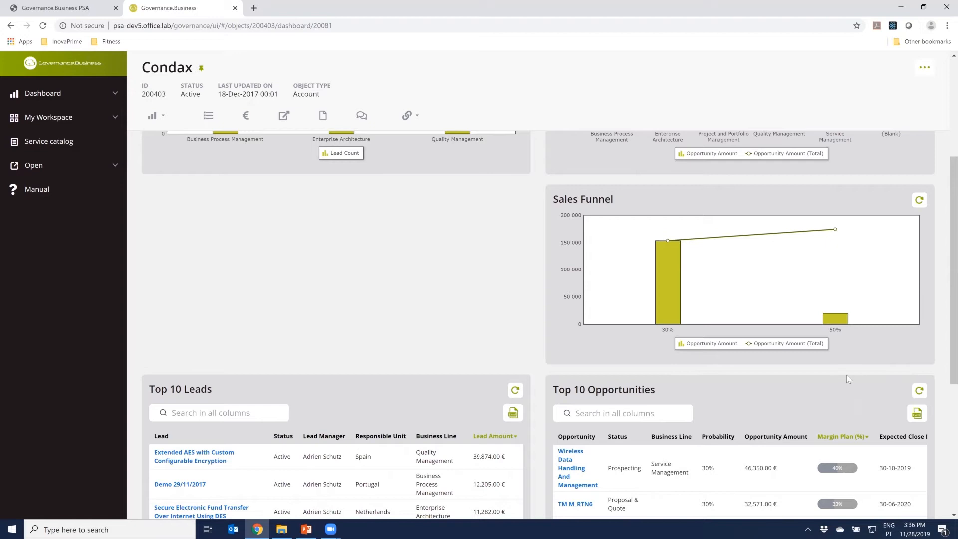
{"action": "scroll", "coordinate": [867, 370], "scroll_direction": "down", "scroll_amount": 1}
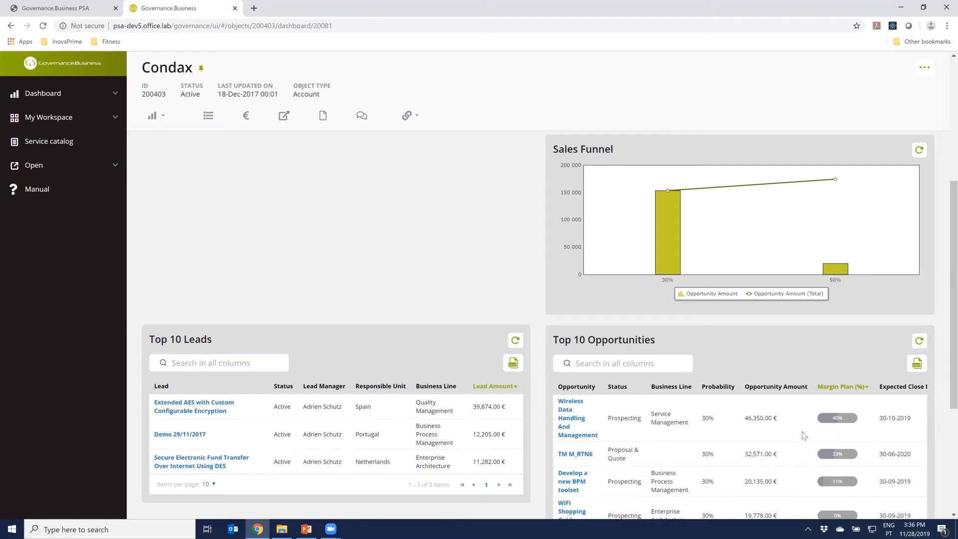
{"action": "scroll", "coordinate": [806, 431], "scroll_direction": "down", "scroll_amount": 2}
{"action": "scroll", "coordinate": [805, 431], "scroll_direction": "down", "scroll_amount": 2}
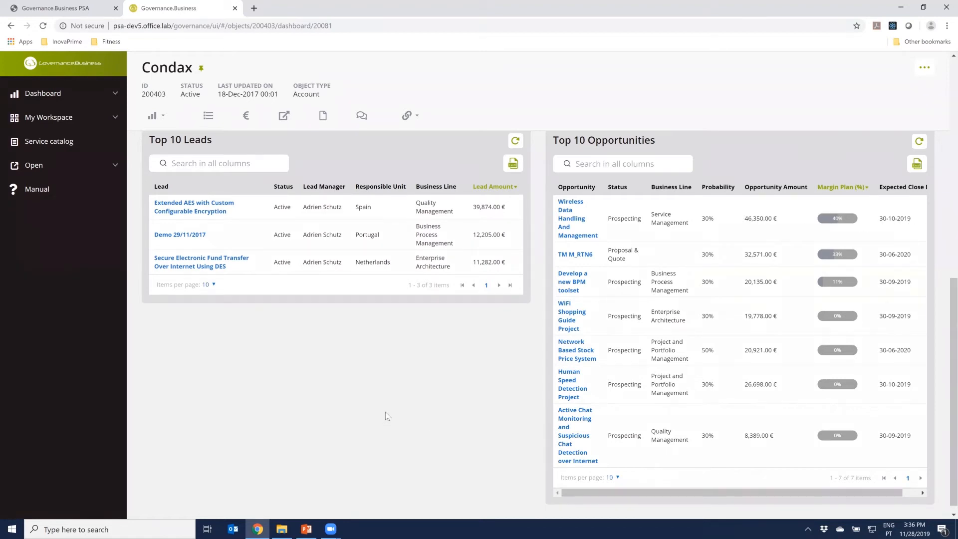
{"action": "scroll", "coordinate": [385, 412], "scroll_direction": "up", "scroll_amount": 6}
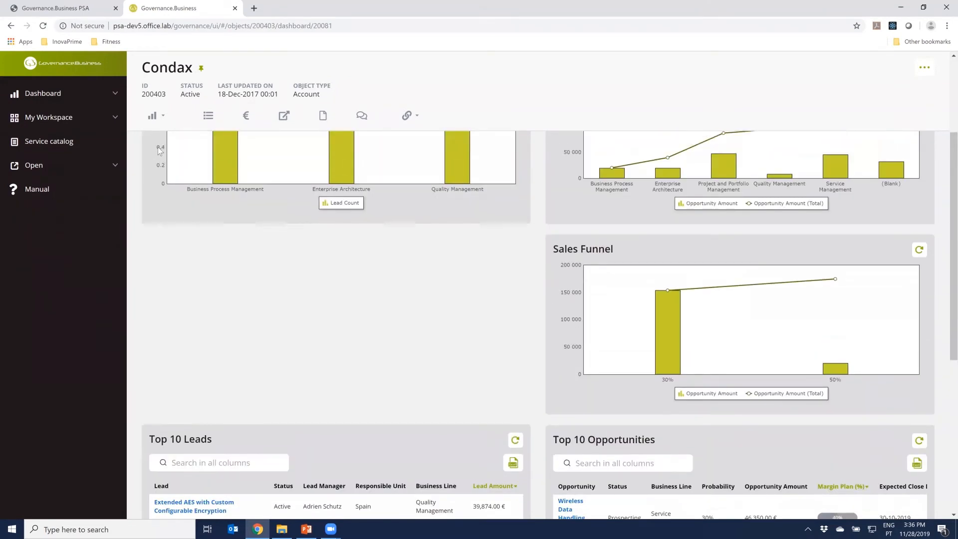
Open Condax's Account Delivery Status dashboard and review the active service contracts and ongoing projects with their margins
{"action": "left_click", "coordinate": [154, 116]}
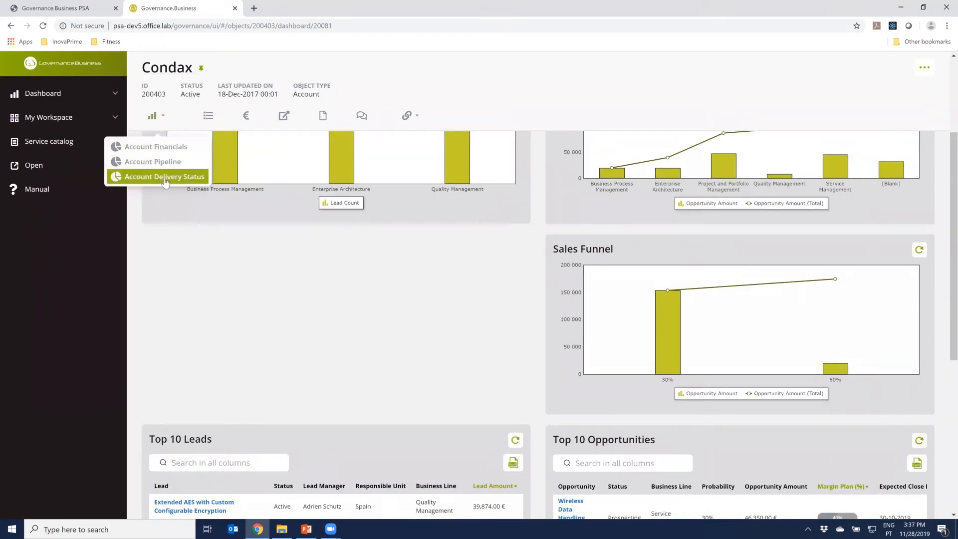
{"action": "left_click", "coordinate": [165, 180]}
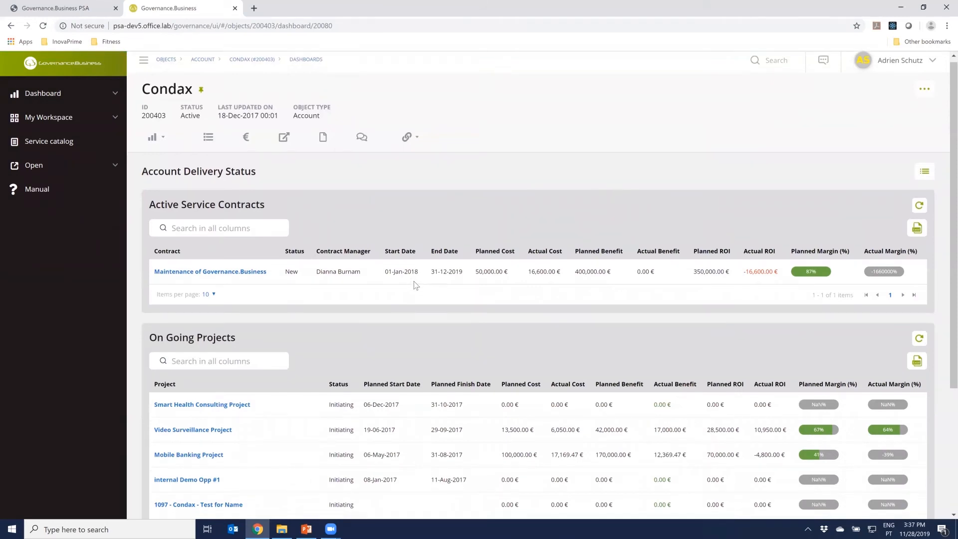
{"action": "scroll", "coordinate": [420, 284], "scroll_direction": "down", "scroll_amount": 1}
{"action": "scroll", "coordinate": [419, 283], "scroll_direction": "down", "scroll_amount": 1}
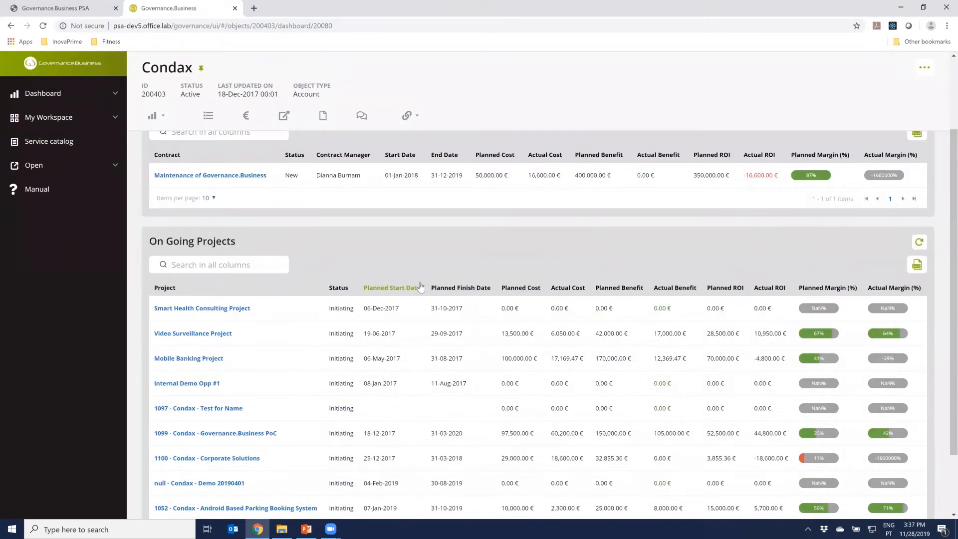
{"action": "scroll", "coordinate": [420, 285], "scroll_direction": "up", "scroll_amount": 1}
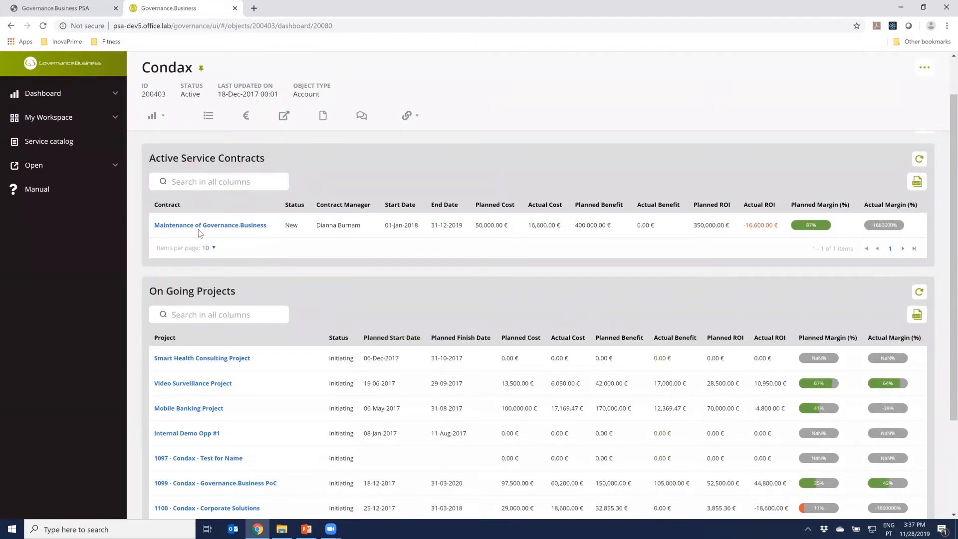
{"action": "scroll", "coordinate": [187, 337], "scroll_direction": "down", "scroll_amount": 1}
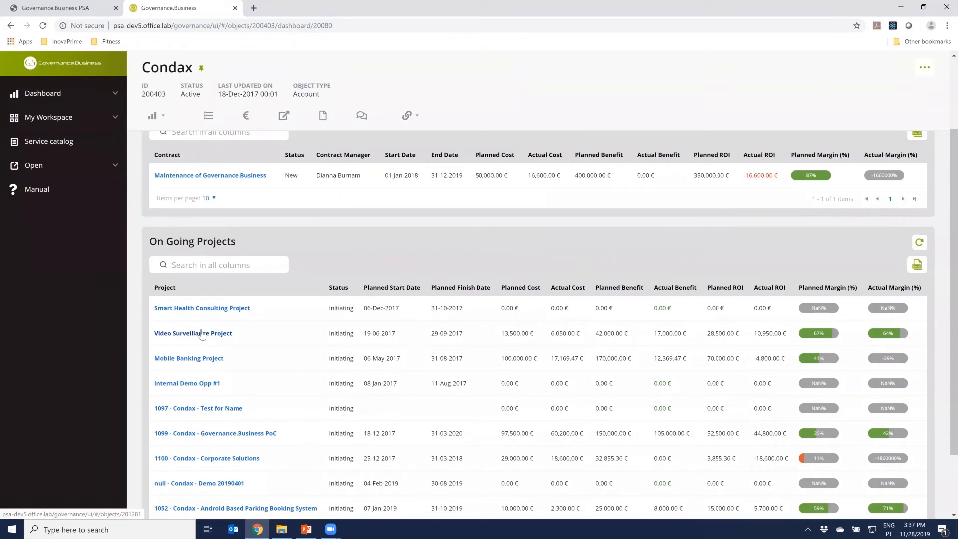
{"action": "scroll", "coordinate": [201, 334], "scroll_direction": "down", "scroll_amount": 2}
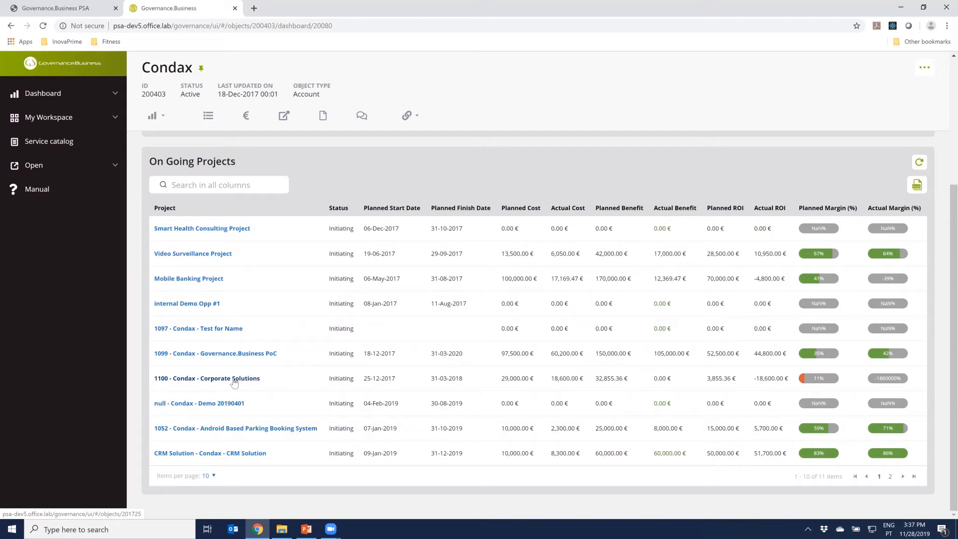
{"action": "scroll", "coordinate": [234, 383], "scroll_direction": "up", "scroll_amount": 3}
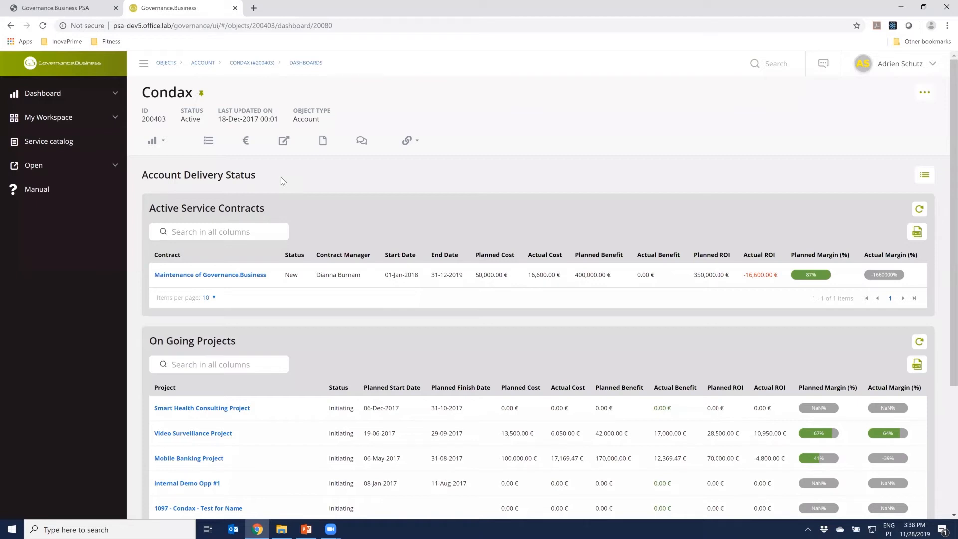
Start a new Account from the Sales category of the service catalog
{"action": "left_click", "coordinate": [53, 146]}
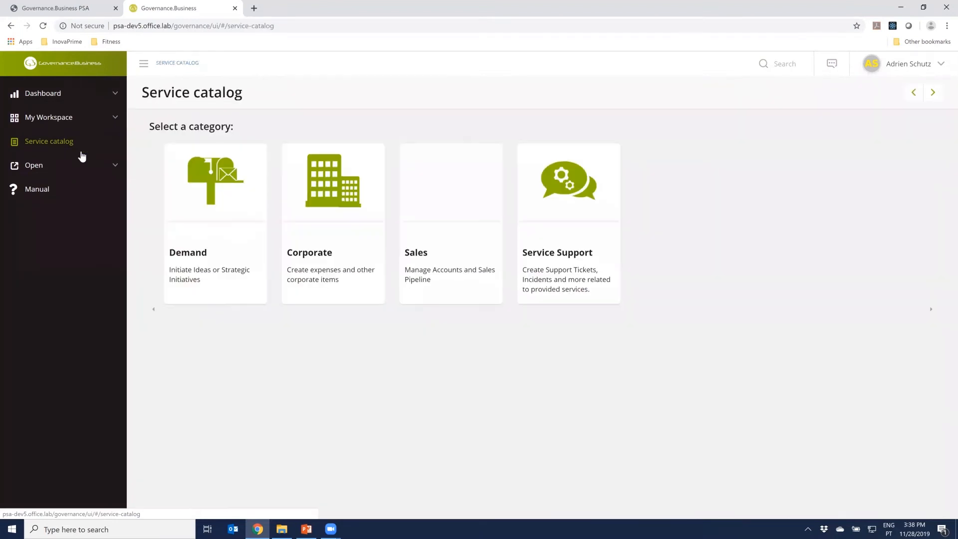
{"action": "left_click", "coordinate": [471, 211]}
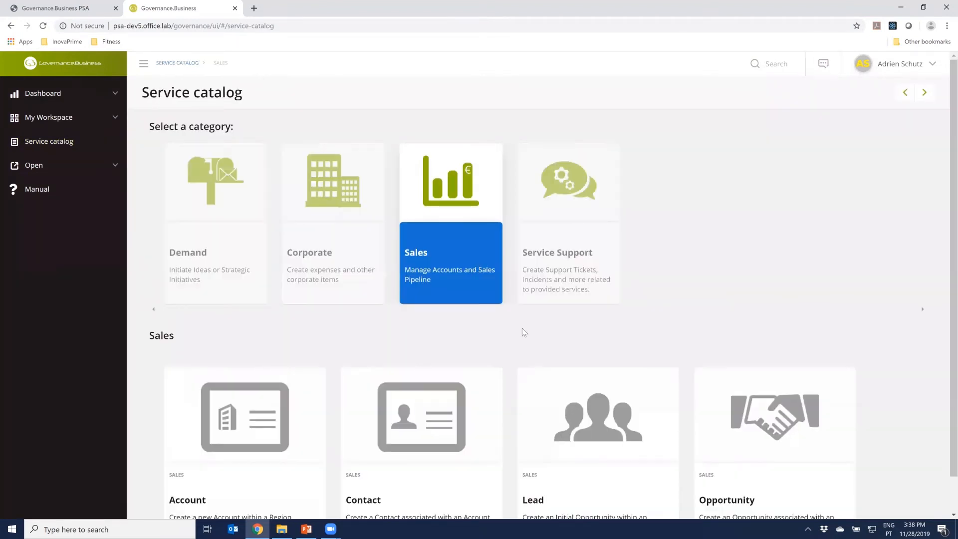
{"action": "scroll", "coordinate": [349, 369], "scroll_direction": "down", "scroll_amount": 1}
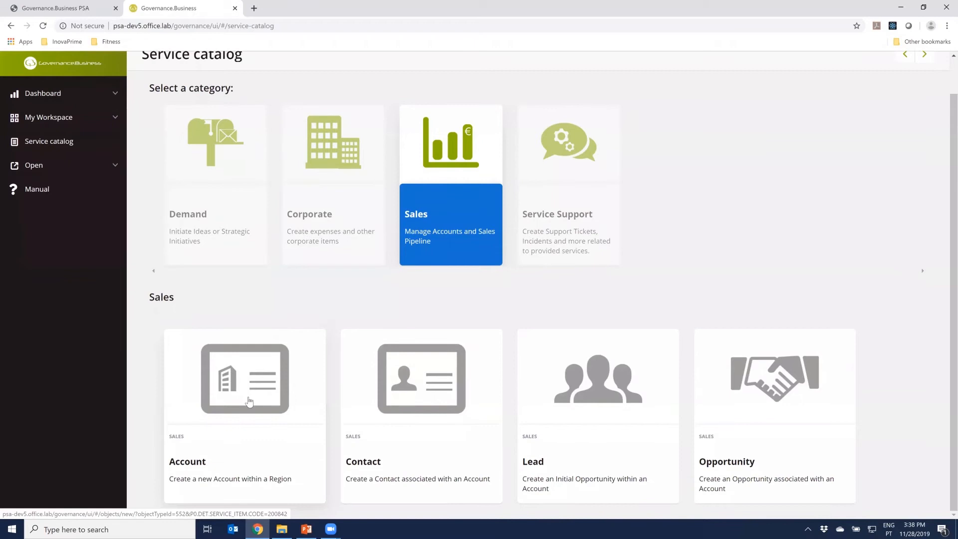
{"action": "left_click", "coordinate": [249, 402]}
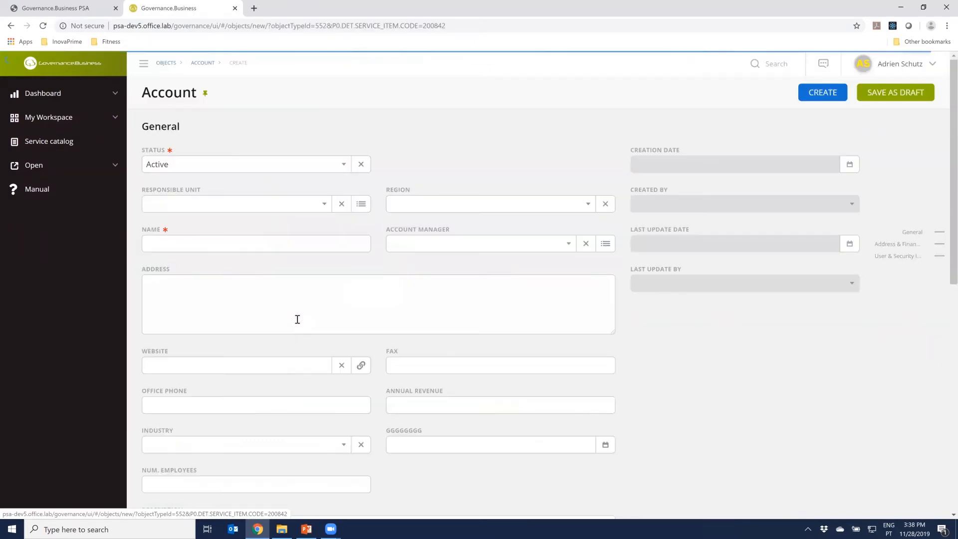
Set the new account's responsible unit and region both to Denmark
{"action": "left_click", "coordinate": [229, 206]}
{"action": "type", "text": "d"}
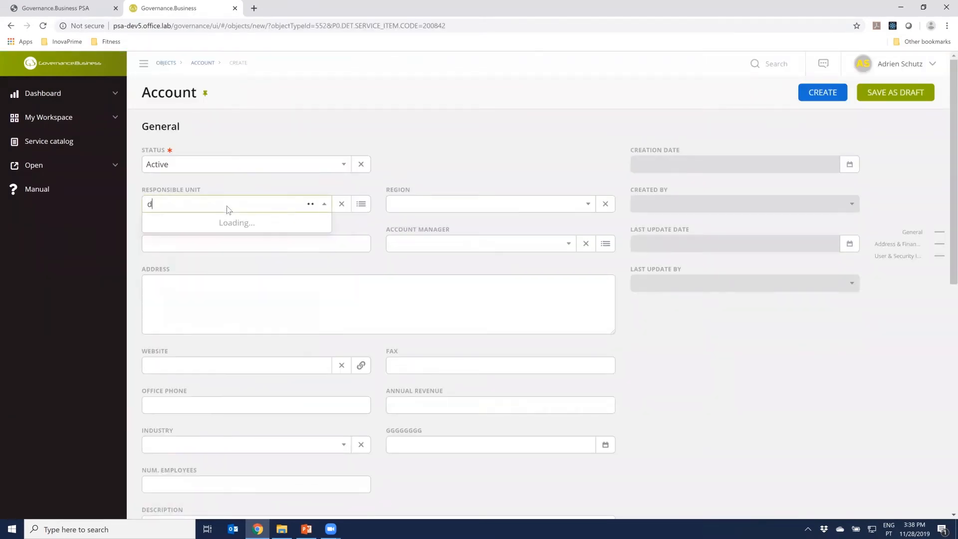
{"action": "type", "text": "enar"}
{"action": "key", "text": "BackSpace"}
{"action": "key", "text": "BackSpace"}
{"action": "type", "text": "m"}
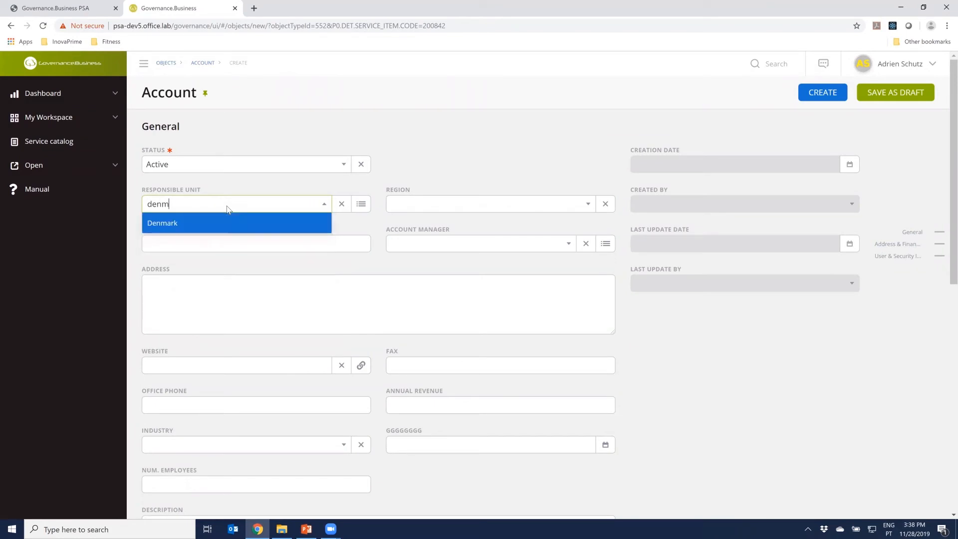
{"action": "key", "text": "Return"}
{"action": "left_click", "coordinate": [427, 205]}
{"action": "type", "text": "de"}
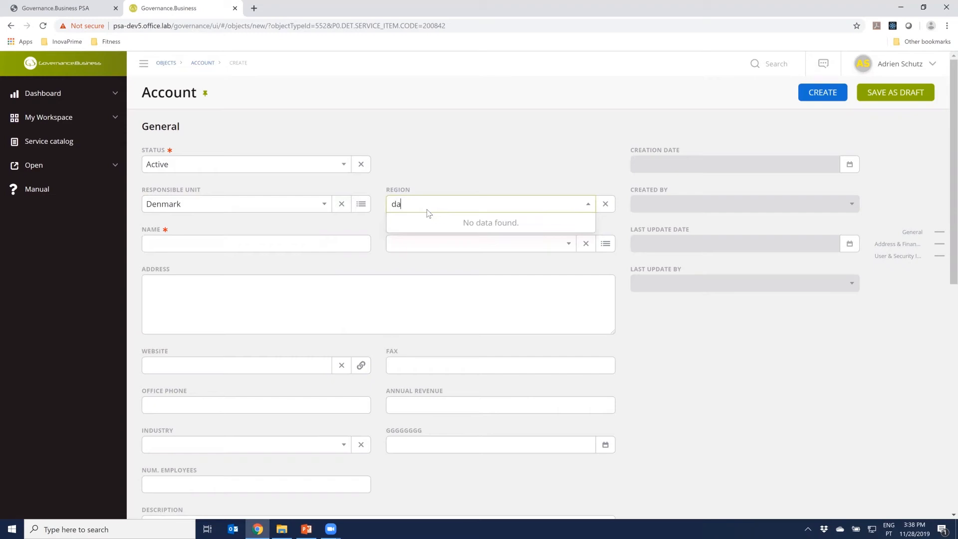
{"action": "left_click", "coordinate": [419, 223]}
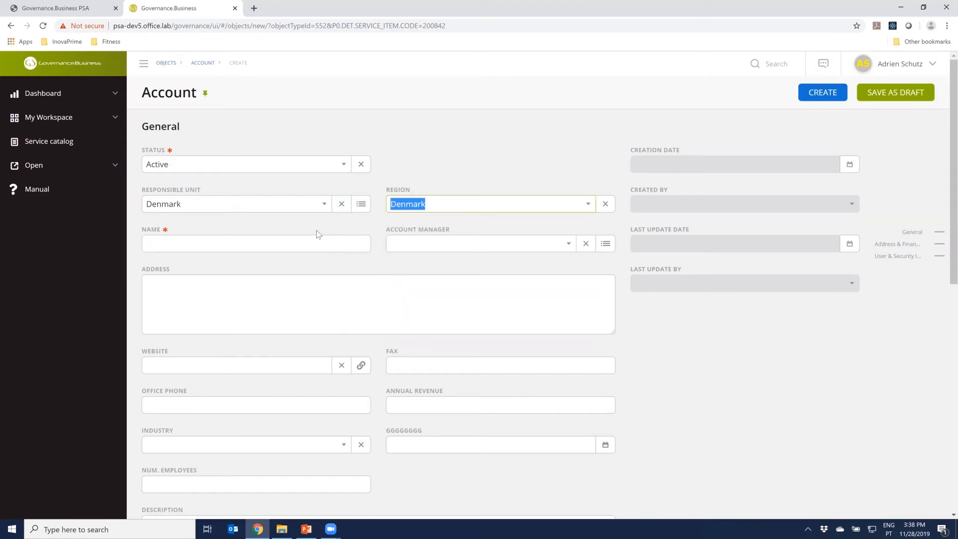
Name the new account ABCD Denmark
{"action": "left_click", "coordinate": [257, 239]}
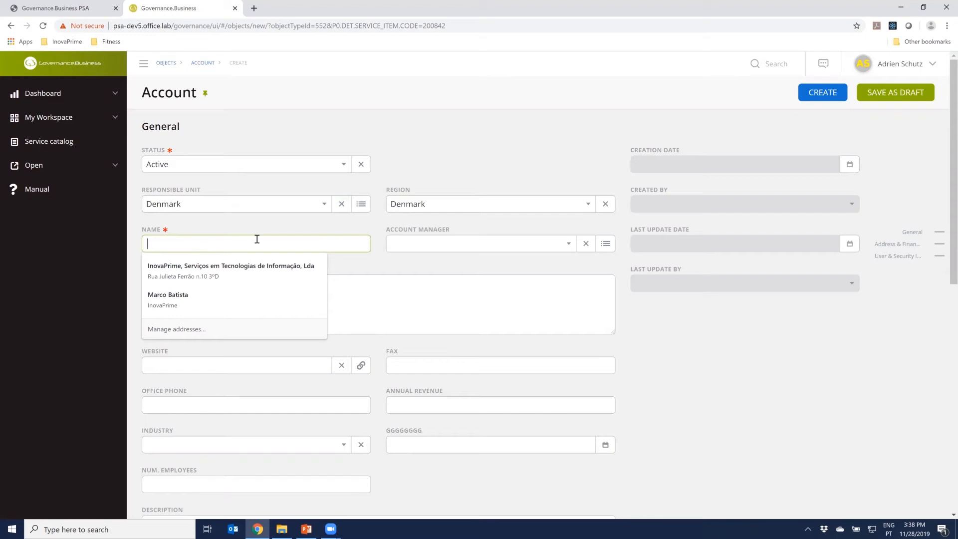
{"action": "type", "text": "A"}
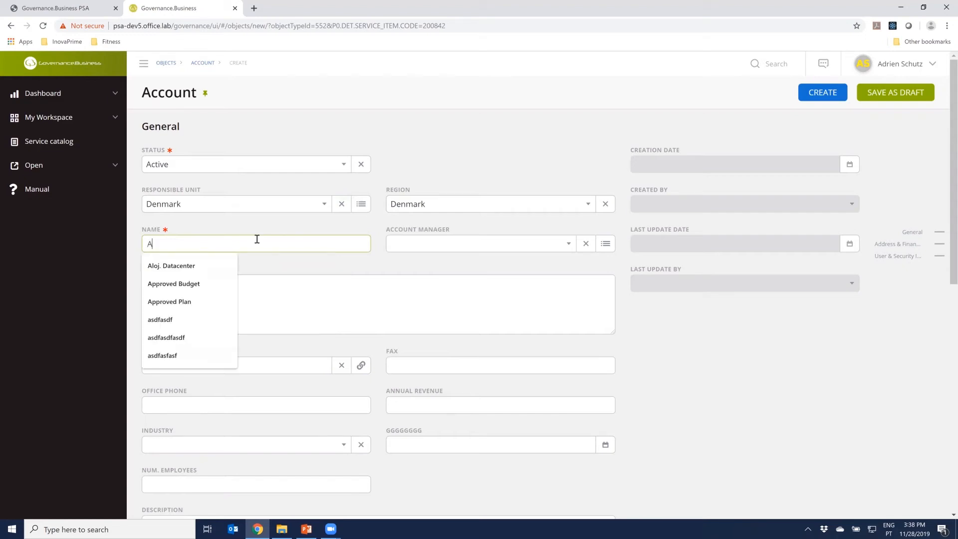
{"action": "key", "text": "BackSpace"}
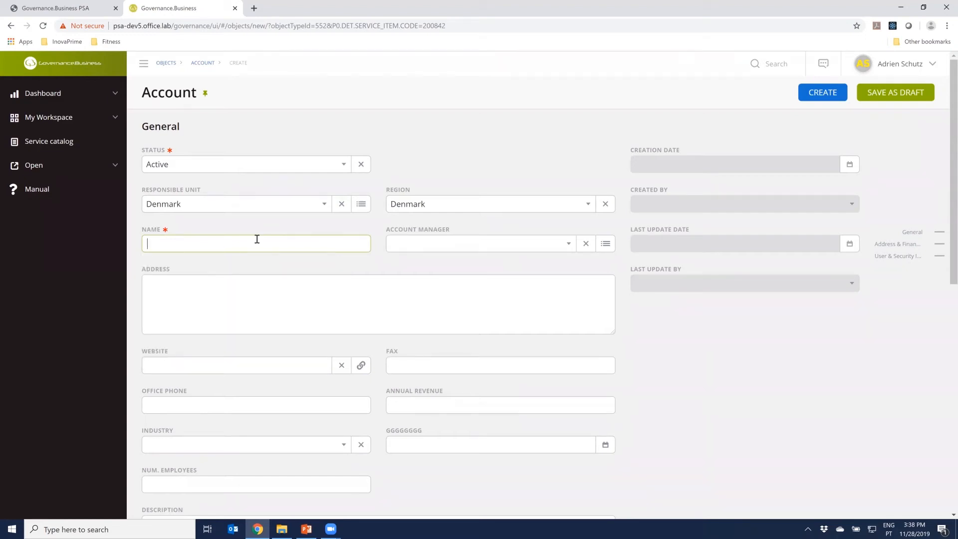
{"action": "type", "text": "ABCD Denmark"}
{"action": "left_click", "coordinate": [440, 164]}
Assign the signed-in sales user as the account manager of the new account
{"action": "left_click", "coordinate": [449, 243]}
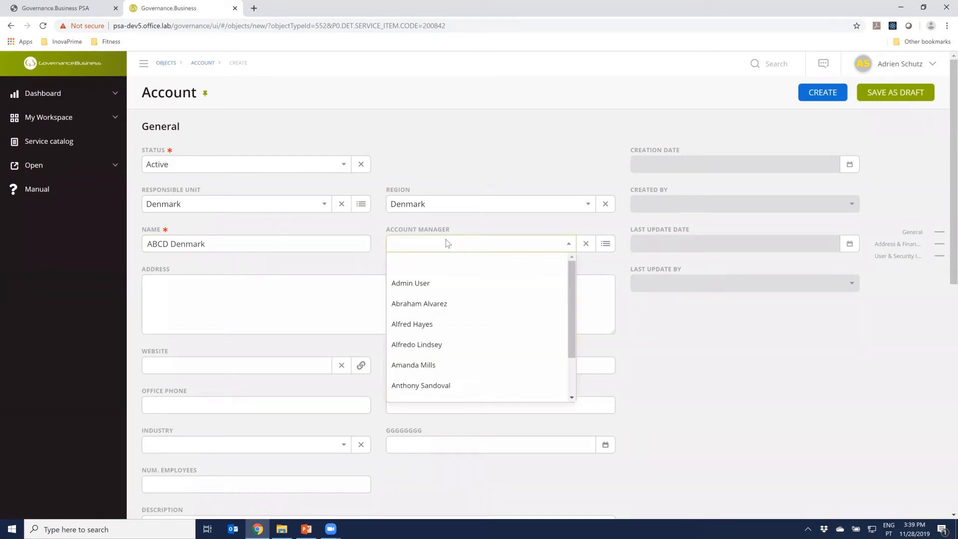
{"action": "type", "text": "adr"}
{"action": "left_click", "coordinate": [437, 264]}
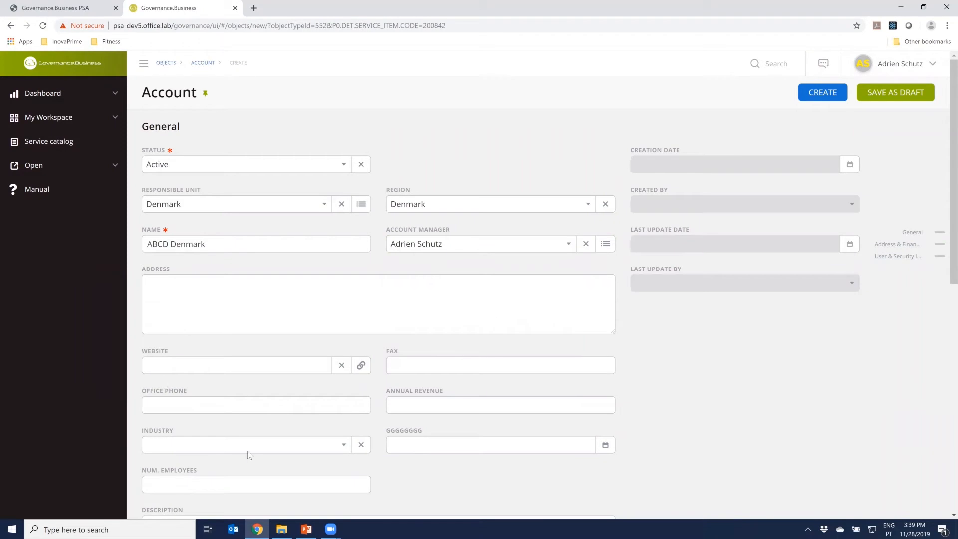
Look over the remaining account sections, create the account, and check which dashboards it offers
{"action": "scroll", "coordinate": [254, 433], "scroll_direction": "down", "scroll_amount": 2}
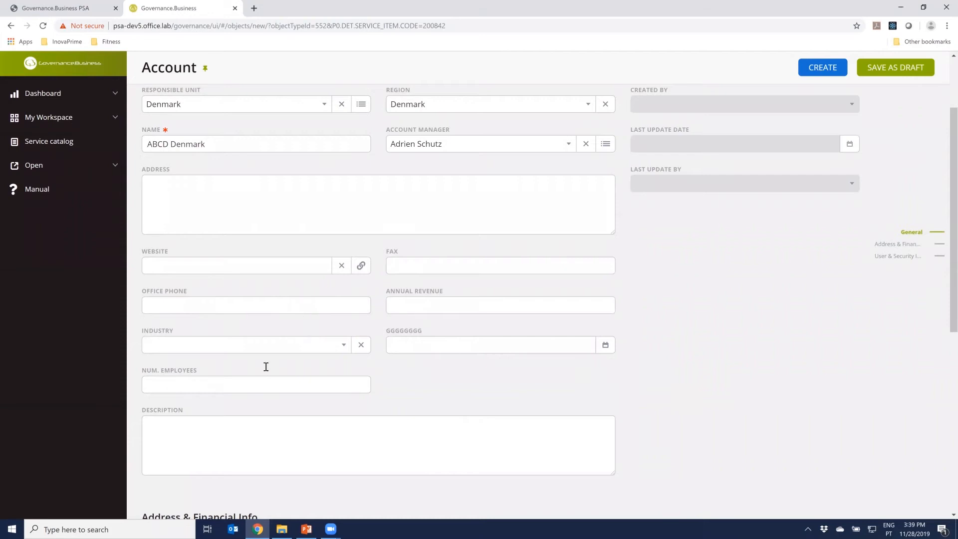
{"action": "scroll", "coordinate": [195, 460], "scroll_direction": "down", "scroll_amount": 5}
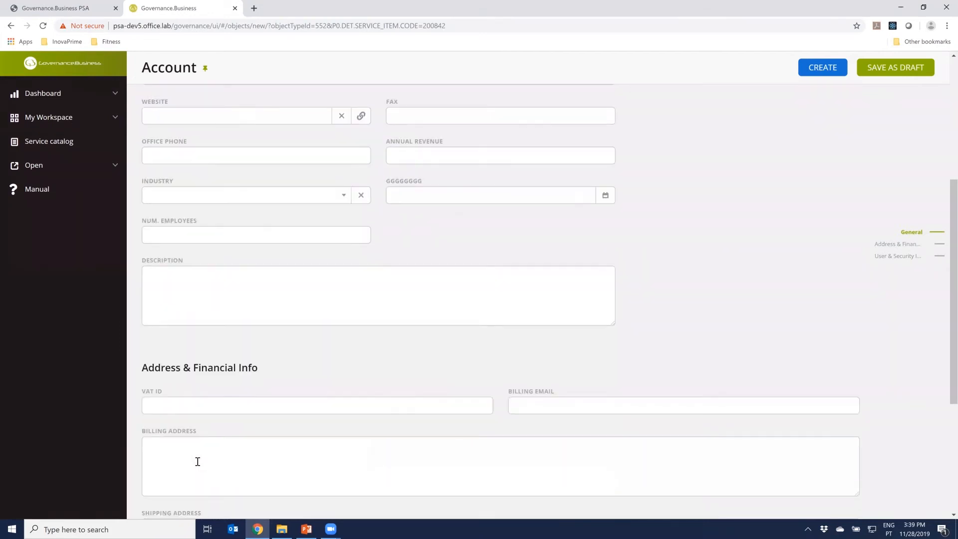
{"action": "scroll", "coordinate": [199, 460], "scroll_direction": "down", "scroll_amount": 3}
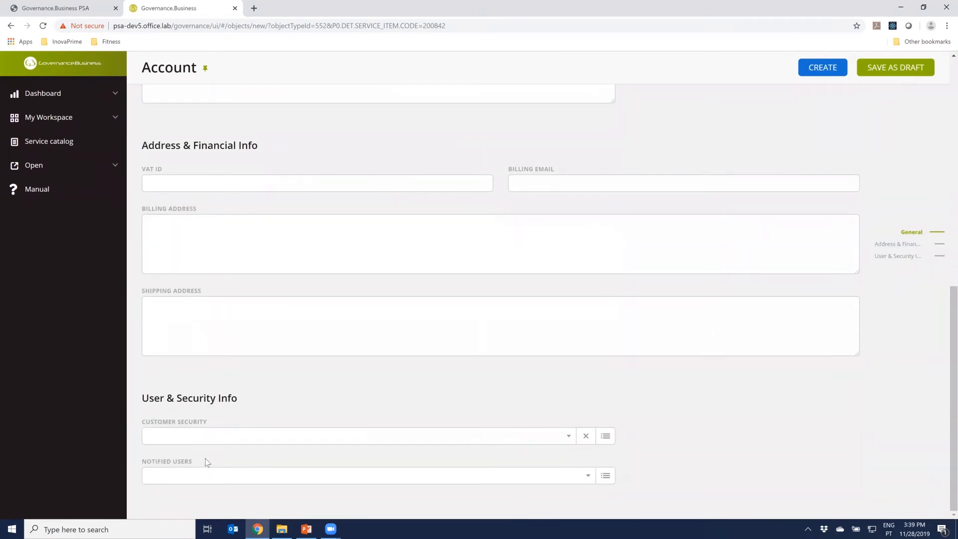
{"action": "scroll", "coordinate": [205, 458], "scroll_direction": "up", "scroll_amount": 2}
{"action": "scroll", "coordinate": [205, 458], "scroll_direction": "up", "scroll_amount": 8}
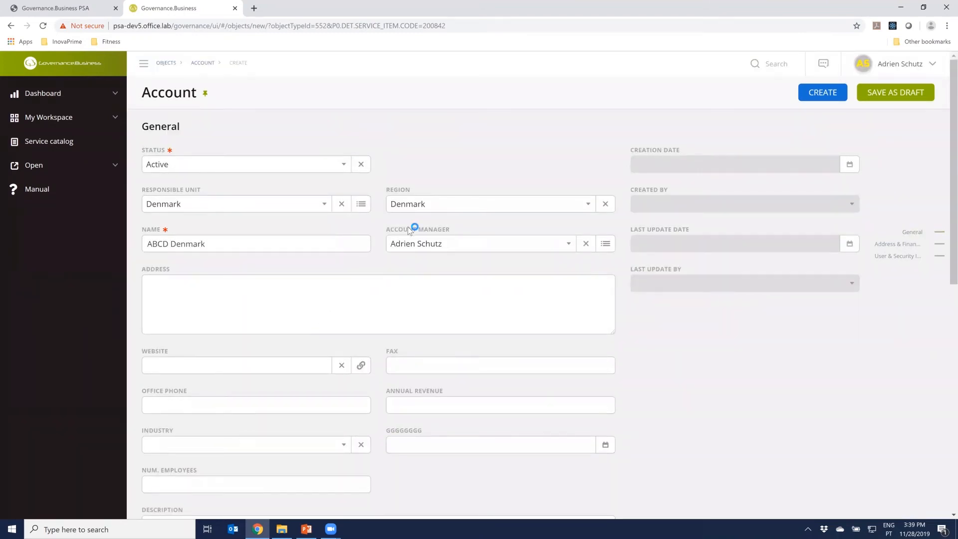
{"action": "left_click", "coordinate": [822, 95]}
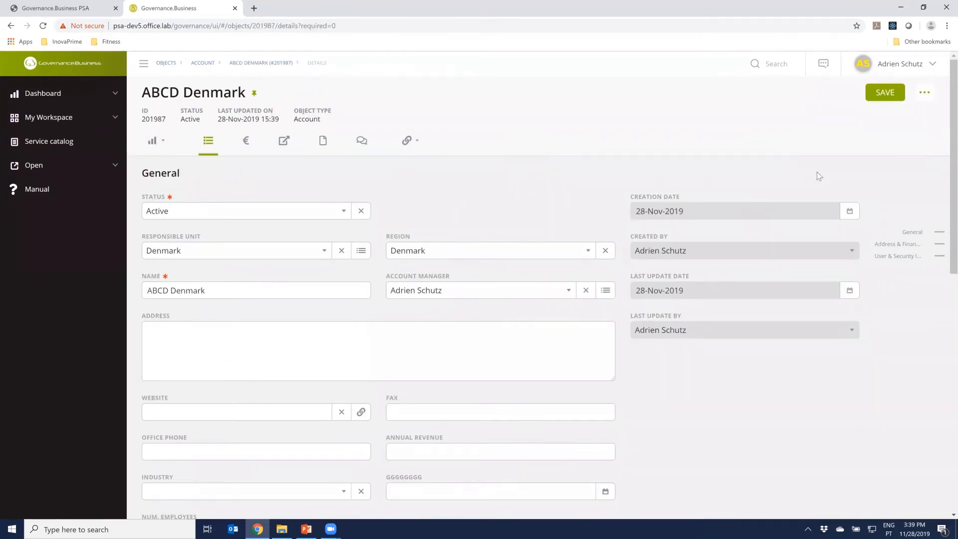
{"action": "left_click", "coordinate": [154, 141]}
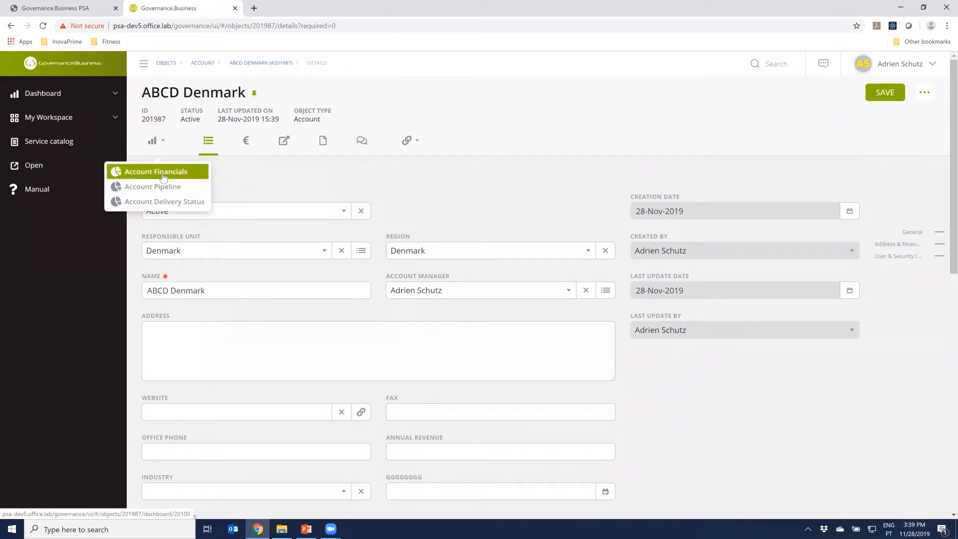
{"action": "left_click", "coordinate": [165, 202]}
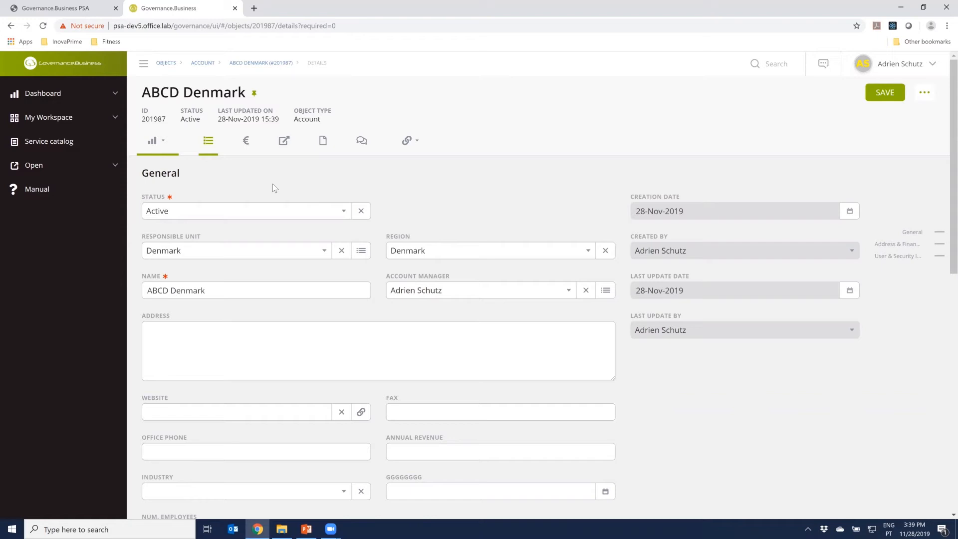
Start a new Opportunity from the Sales category of the service catalog
{"action": "left_click", "coordinate": [63, 144]}
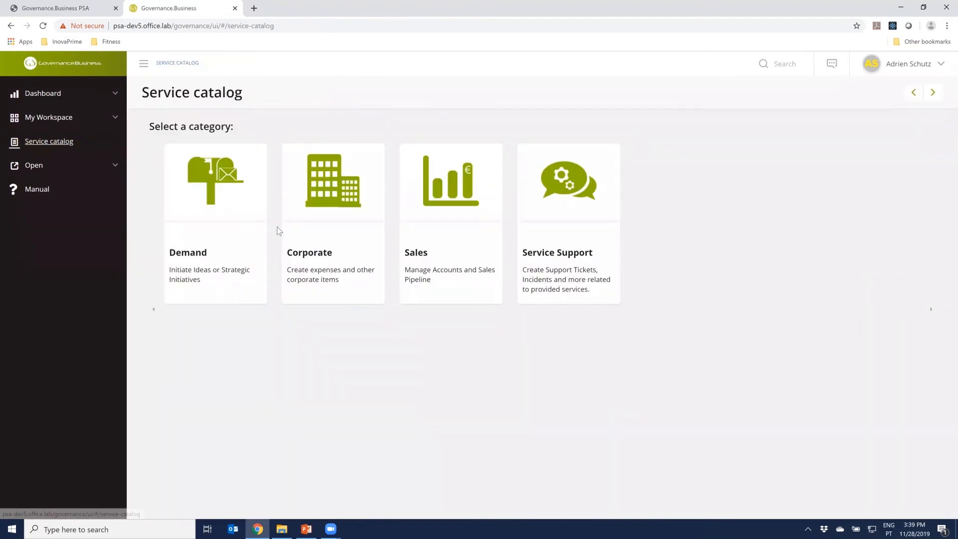
{"action": "left_click", "coordinate": [470, 233]}
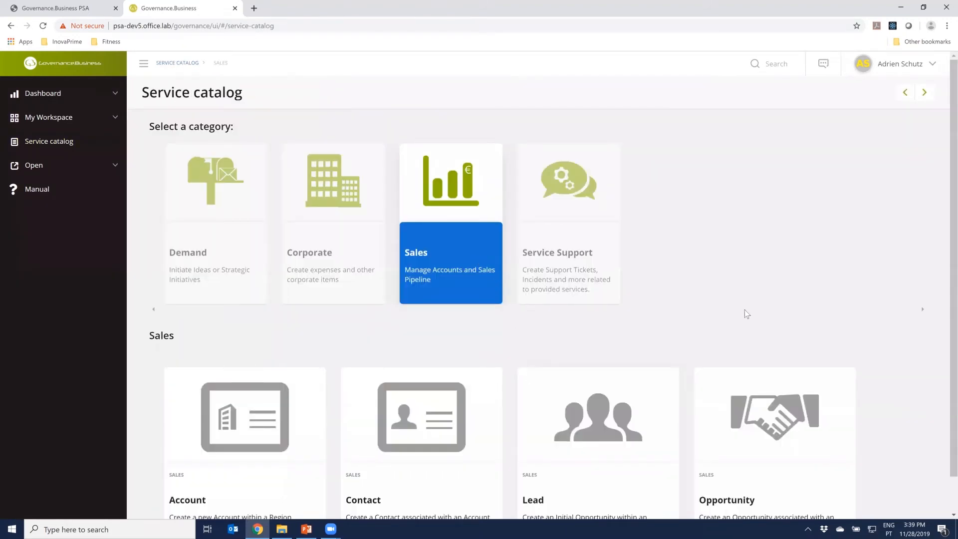
{"action": "scroll", "coordinate": [746, 312], "scroll_direction": "down", "scroll_amount": 1}
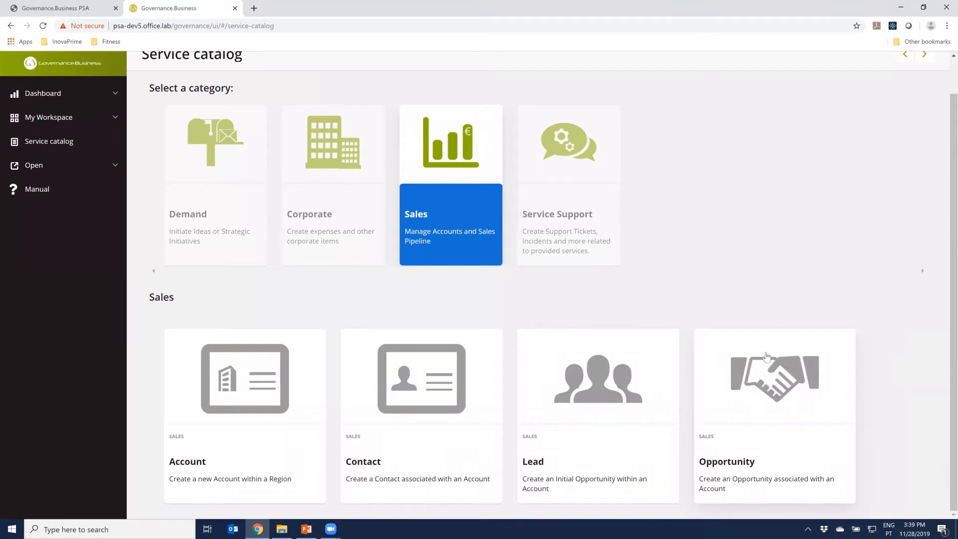
{"action": "left_click", "coordinate": [773, 398]}
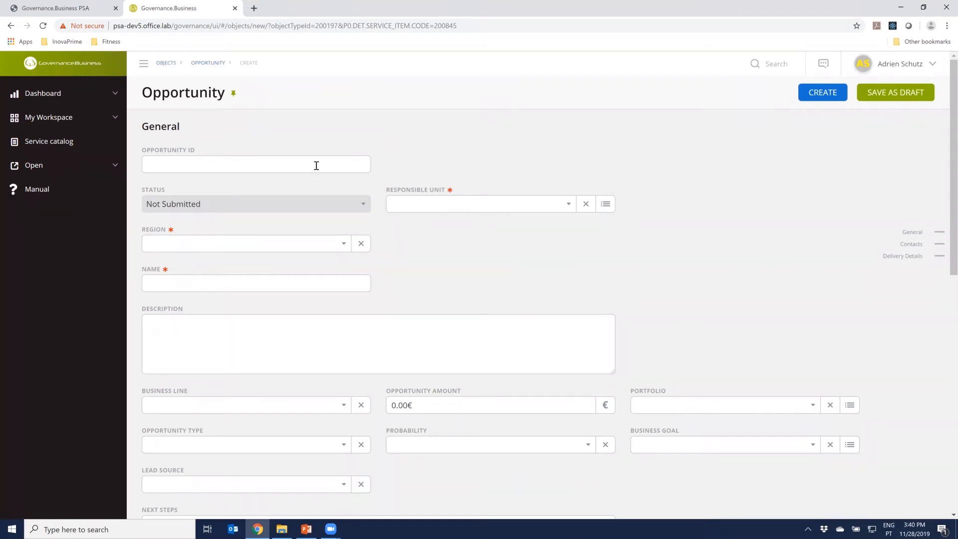
Give the opportunity the ID 1000 and set its region to Denmark
{"action": "type", "text": "1000"}
{"action": "left_click", "coordinate": [268, 250]}
{"action": "type", "text": "de"}
{"action": "key", "text": "Return"}
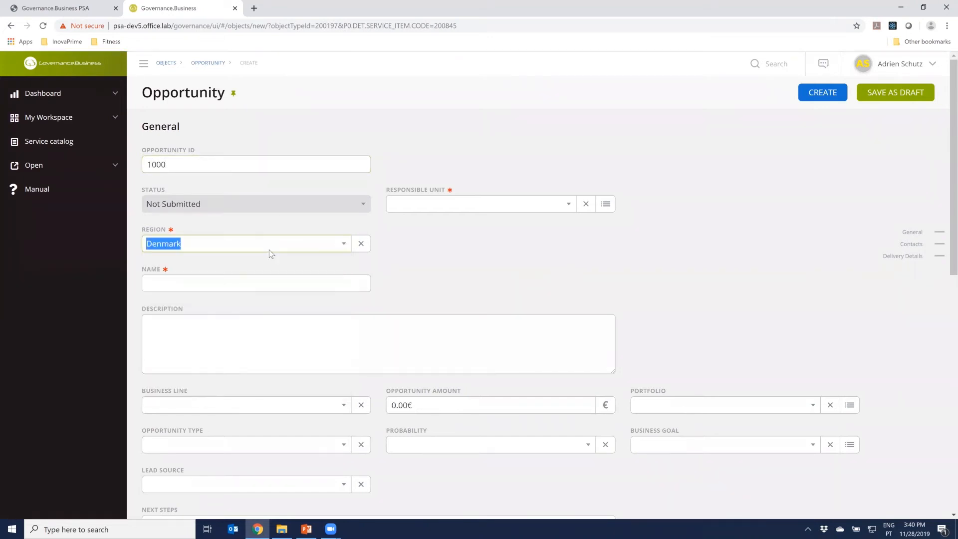
Name the opportunity Business Optimization
{"action": "left_click", "coordinate": [254, 286]}
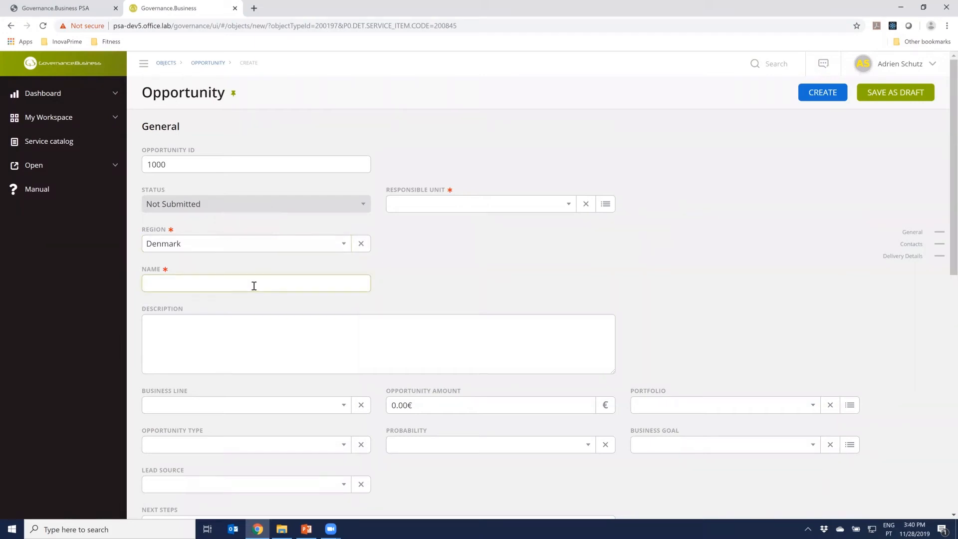
{"action": "type", "text": "Business Optimization"}
Describe the opportunity as "This opportunity is to transform the digital processes of the organization."
{"action": "left_click", "coordinate": [266, 327]}
{"action": "type", "text": "This o"}
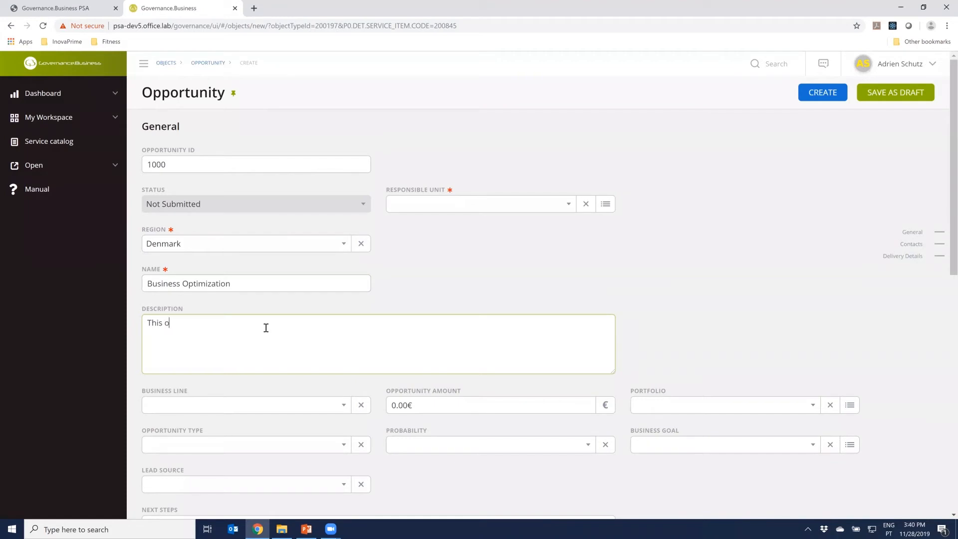
{"action": "type", "text": "pportunity is to d"}
{"action": "type", "text": "esgin"}
{"action": "key", "text": "BackSpace"}
{"action": "key", "text": "BackSpace"}
{"action": "key", "text": "BackSpace"}
{"action": "type", "text": "ign a new"}
{"action": "key", "text": "BackSpace"}
{"action": "key", "text": "BackSpace"}
{"action": "key", "text": "BackSpace"}
{"action": "key", "text": "BackSpace"}
{"action": "key", "text": "BackSpace"}
{"action": "key", "text": "BackSpace"}
{"action": "key", "text": "BackSpace"}
{"action": "key", "text": "BackSpace"}
{"action": "key", "text": "BackSpace"}
{"action": "key", "text": "BackSpace"}
{"action": "type", "text": "transform the digital processes "}
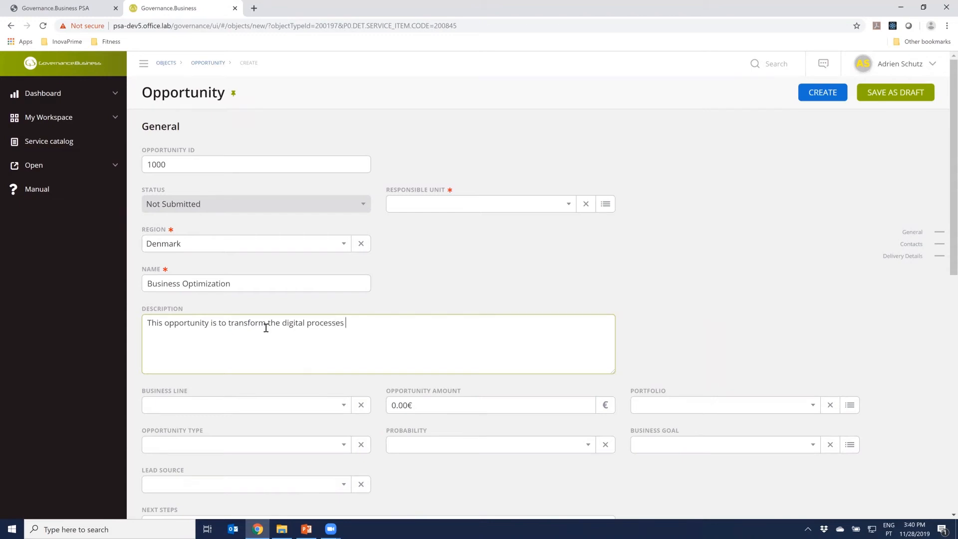
{"action": "type", "text": "of the organization."}
Set the opportunity's business line to Business Process Management and its type to New Business
{"action": "scroll", "coordinate": [271, 327], "scroll_direction": "down", "scroll_amount": 2}
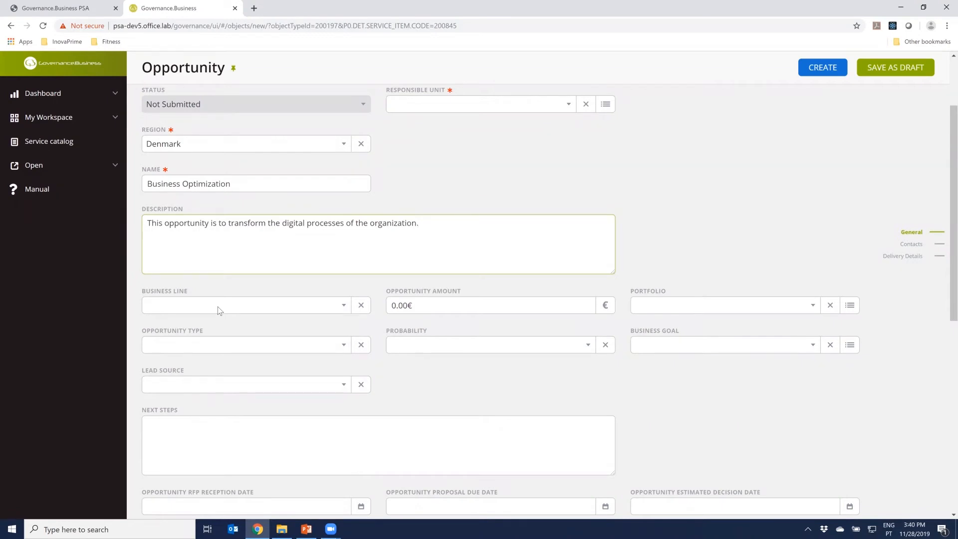
{"action": "left_click", "coordinate": [218, 307]}
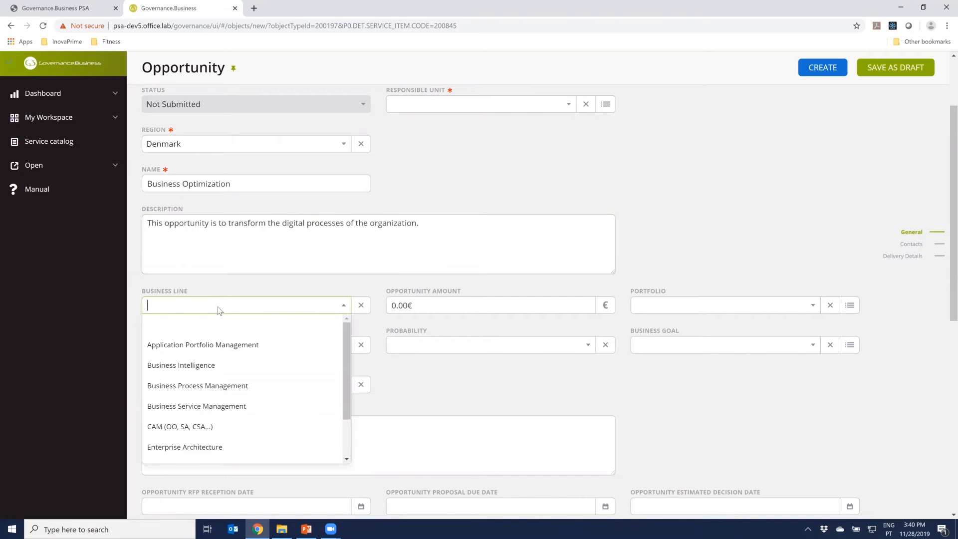
{"action": "left_click_drag", "start_coordinate": [346, 331], "coordinate": [344, 354]}
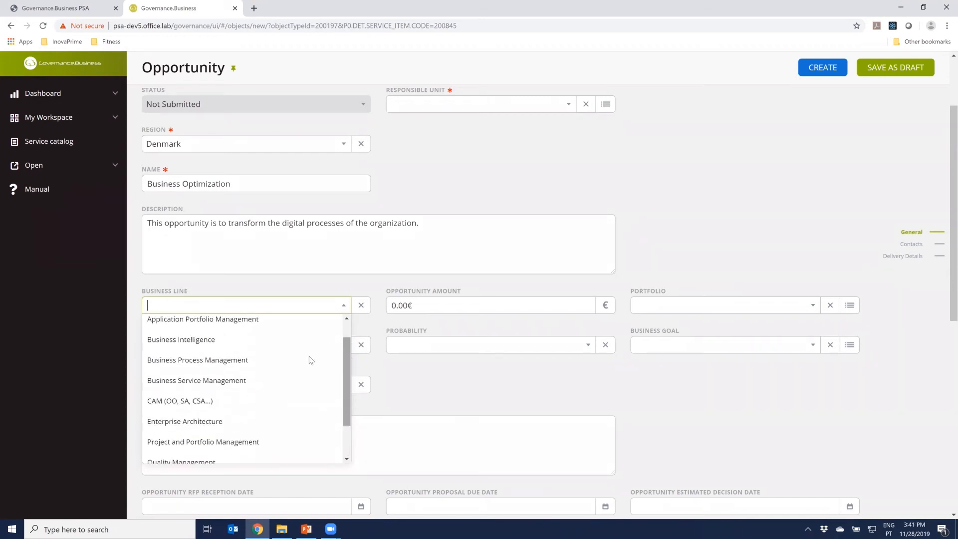
{"action": "left_click", "coordinate": [225, 362]}
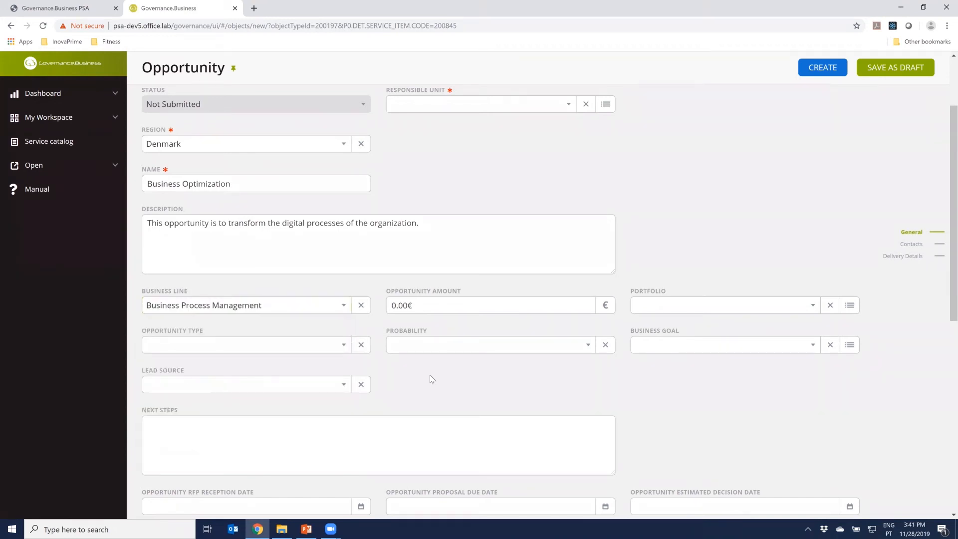
{"action": "left_click", "coordinate": [315, 347]}
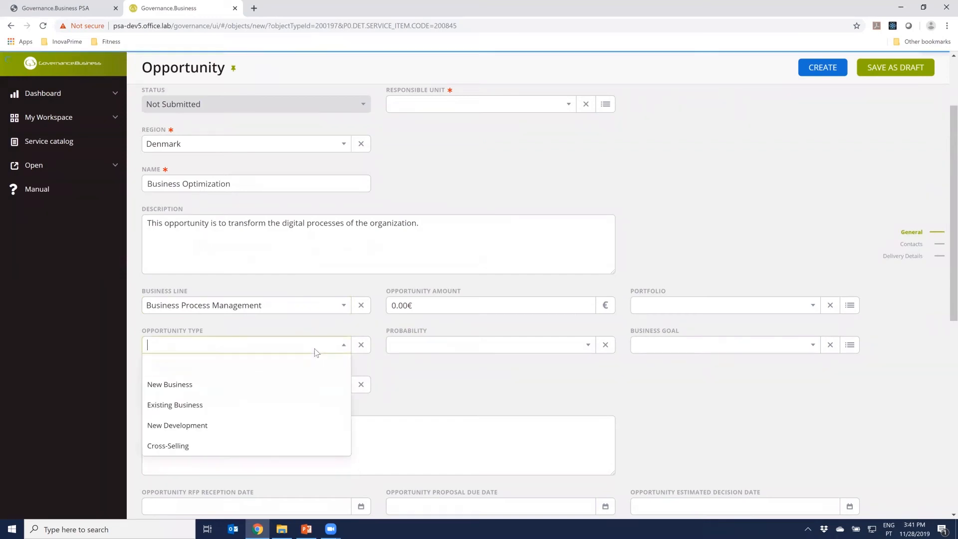
{"action": "left_click", "coordinate": [219, 387]}
{"action": "left_click", "coordinate": [469, 387]}
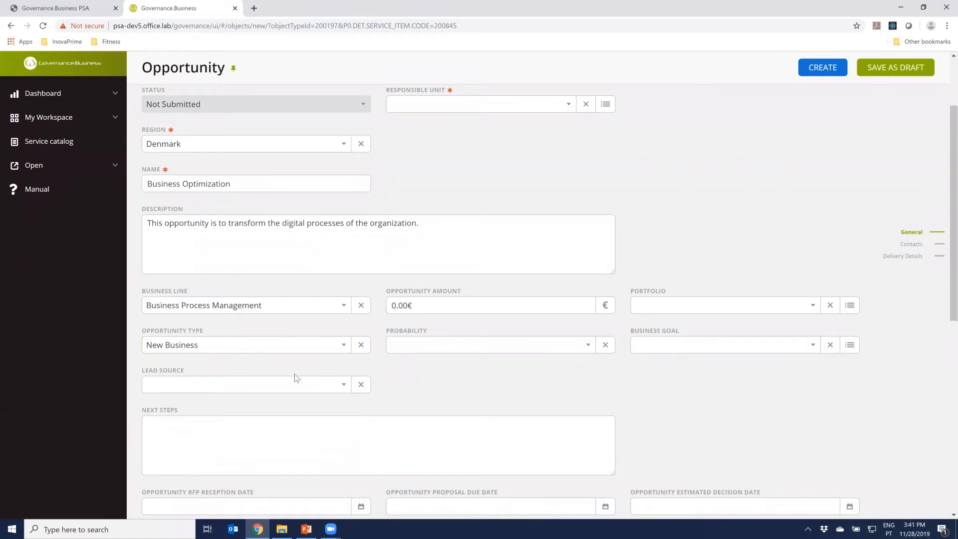
Set the opportunity's lead source to Direct Mail and its probability to 10%
{"action": "left_click", "coordinate": [215, 384]}
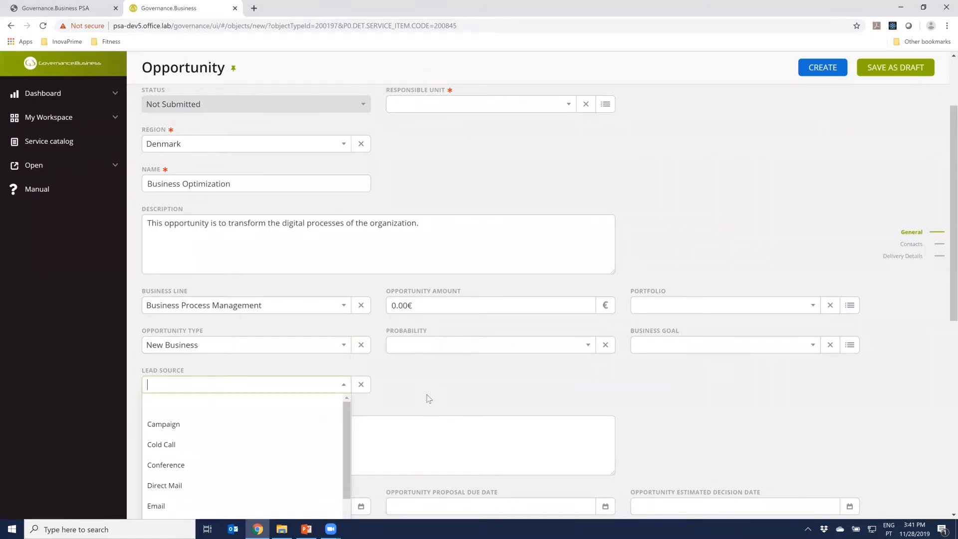
{"action": "scroll", "coordinate": [427, 394], "scroll_direction": "down", "scroll_amount": 3}
{"action": "scroll", "coordinate": [343, 285], "scroll_direction": "down", "scroll_amount": 2}
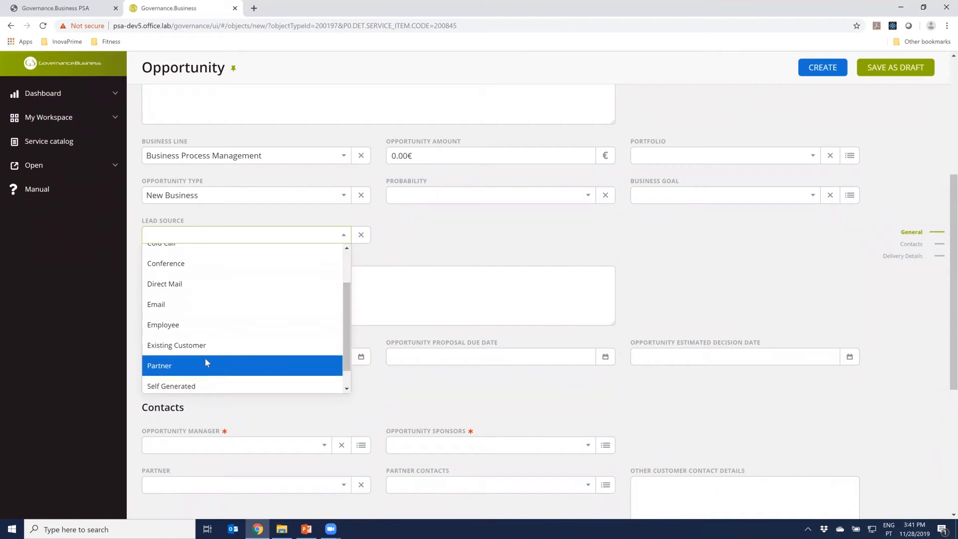
{"action": "scroll", "coordinate": [198, 322], "scroll_direction": "up", "scroll_amount": 2}
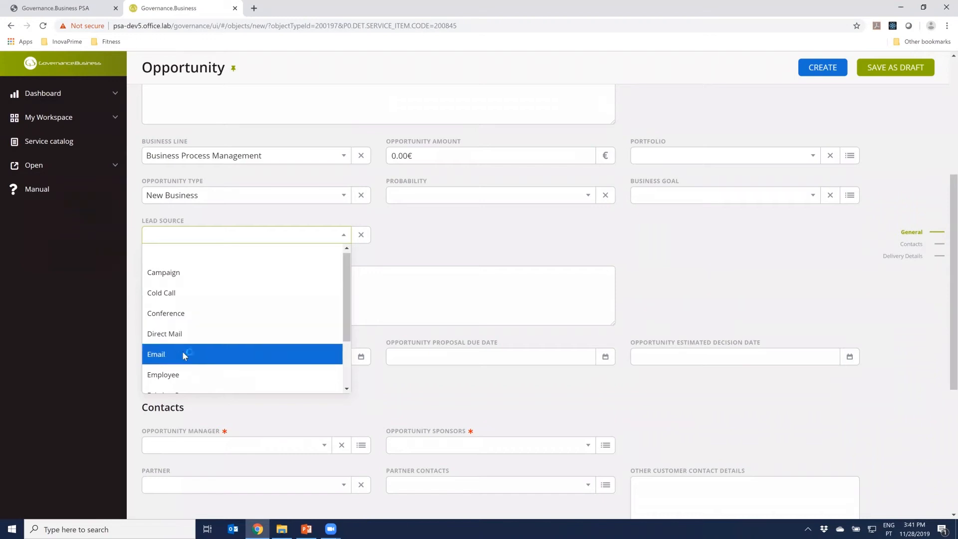
{"action": "left_click", "coordinate": [183, 334]}
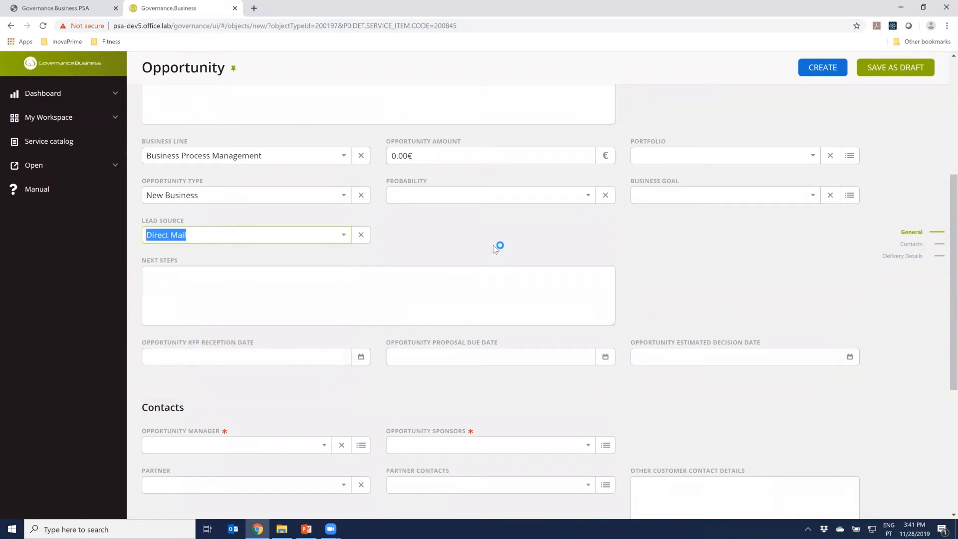
{"action": "left_click", "coordinate": [534, 195]}
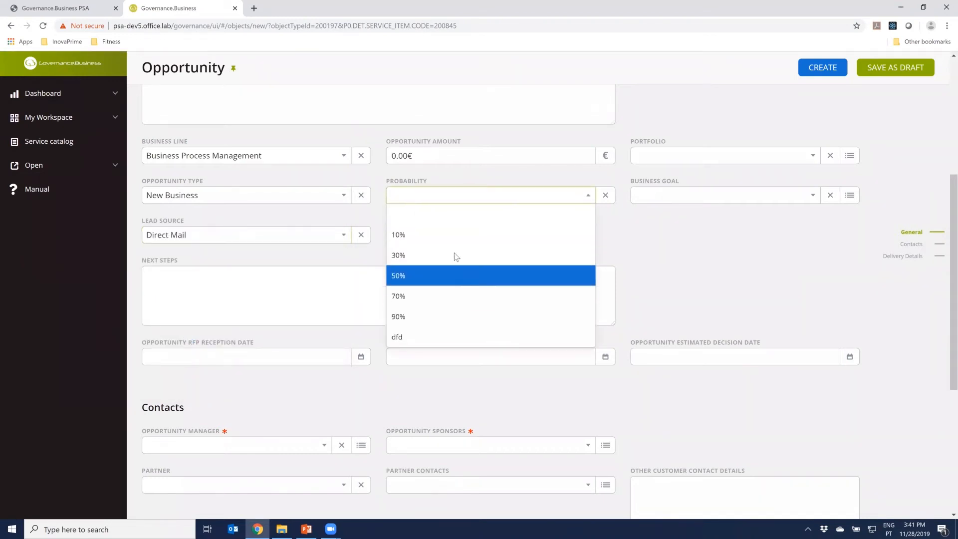
{"action": "left_click", "coordinate": [452, 233]}
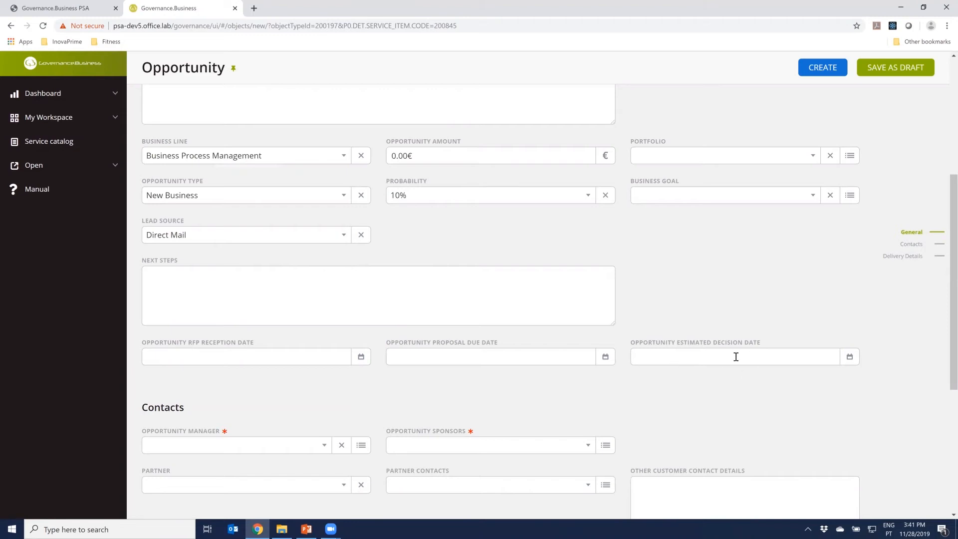
Set the opportunity's estimated decision date to 20-Dec-2019 and its amount to 40,000 €
{"action": "left_click", "coordinate": [850, 357]}
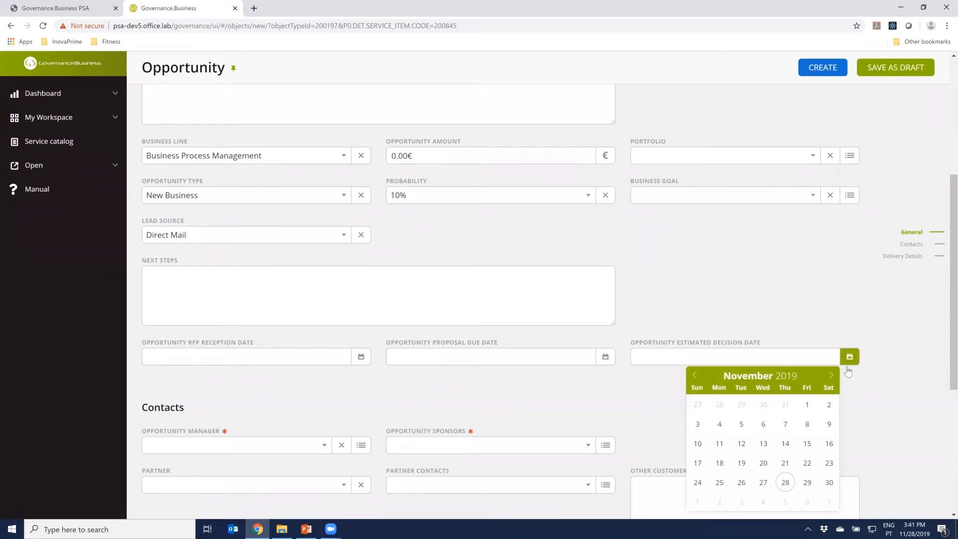
{"action": "left_click", "coordinate": [831, 375]}
{"action": "left_click", "coordinate": [807, 443]}
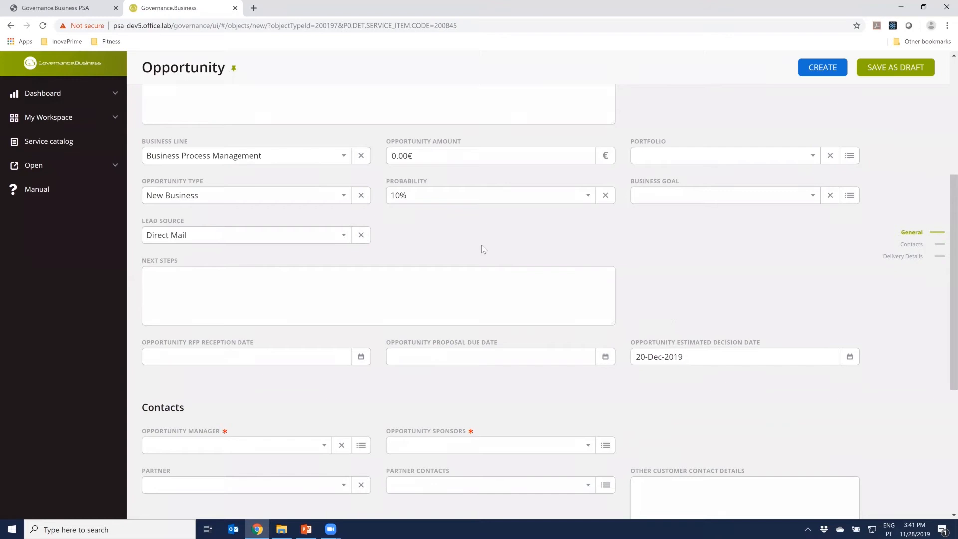
{"action": "left_click", "coordinate": [394, 154]}
{"action": "double_click", "coordinate": [394, 155]}
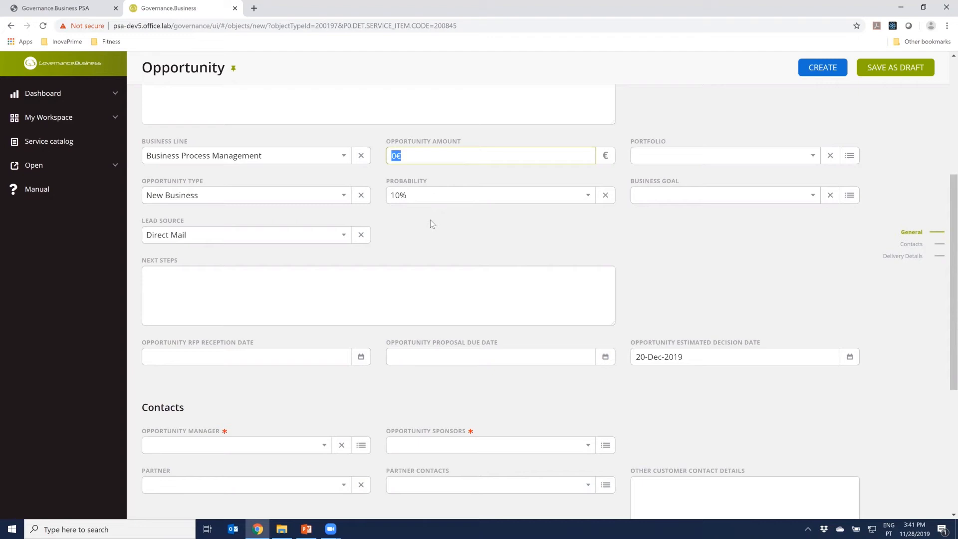
{"action": "type", "text": "40000"}
{"action": "left_click", "coordinate": [436, 230]}
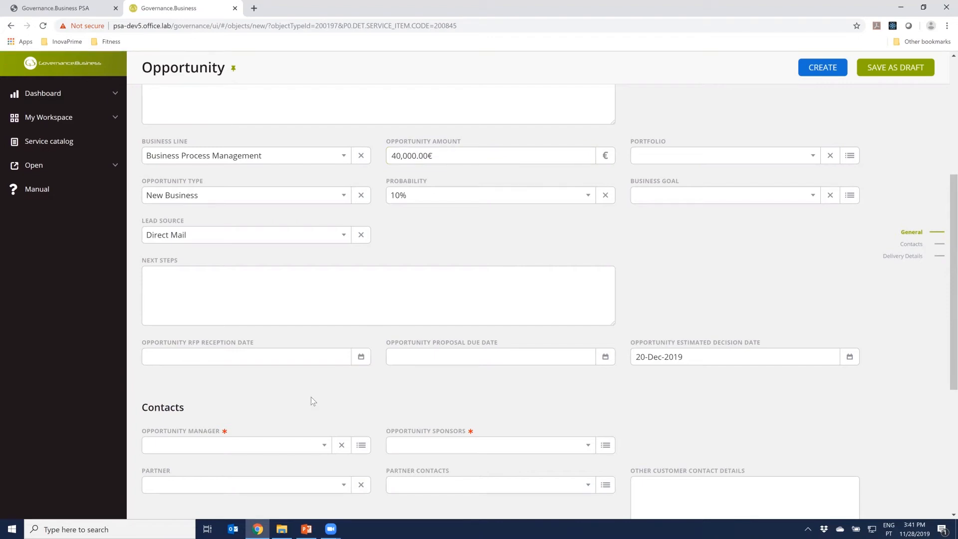
Assign the employee in charge as the opportunity manager in the Contacts section
{"action": "scroll", "coordinate": [310, 396], "scroll_direction": "down", "scroll_amount": 2}
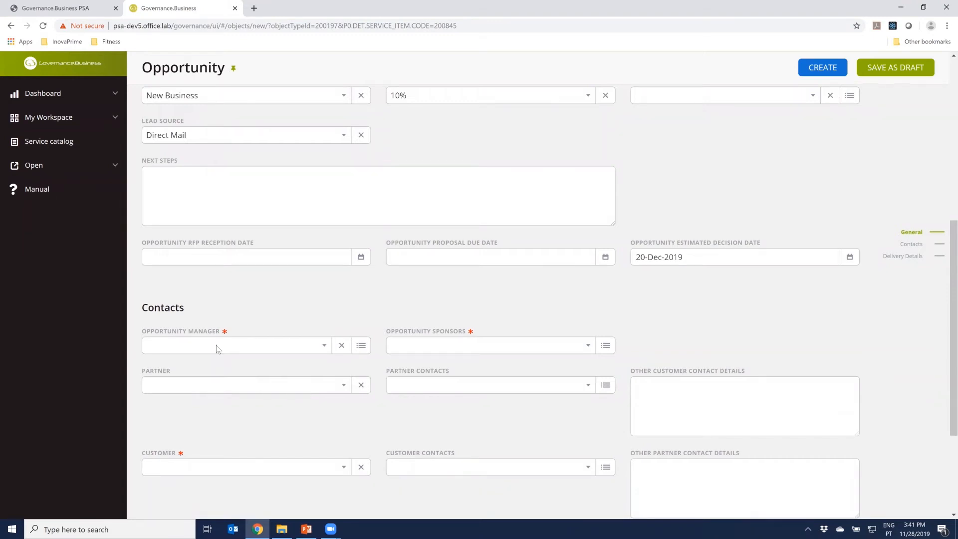
{"action": "left_click", "coordinate": [217, 345]}
{"action": "type", "text": "adr"}
{"action": "left_click", "coordinate": [200, 370]}
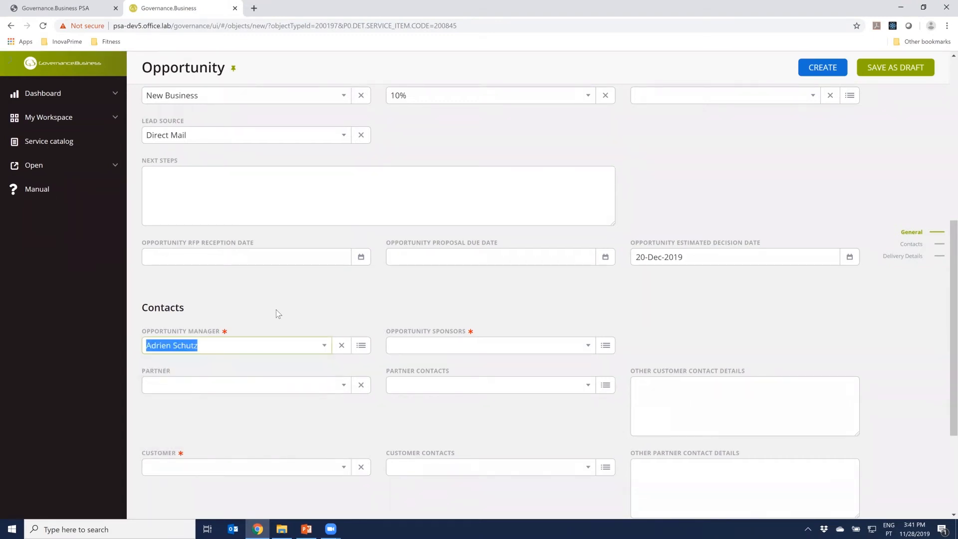
Add the same person who is the opportunity manager as the opportunity sponsor
{"action": "left_click", "coordinate": [412, 352]}
{"action": "type", "text": "adr"}
{"action": "left_click", "coordinate": [422, 383]}
{"action": "left_click", "coordinate": [460, 302]}
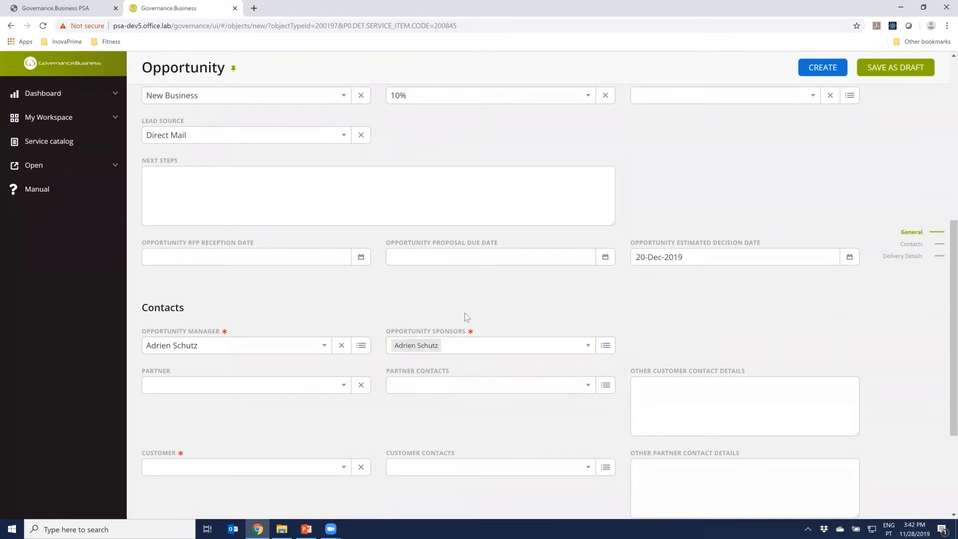
Add a different person as opportunity sponsor and remove the opportunity manager from the sponsors
{"action": "scroll", "coordinate": [465, 313], "scroll_direction": "down", "scroll_amount": 1}
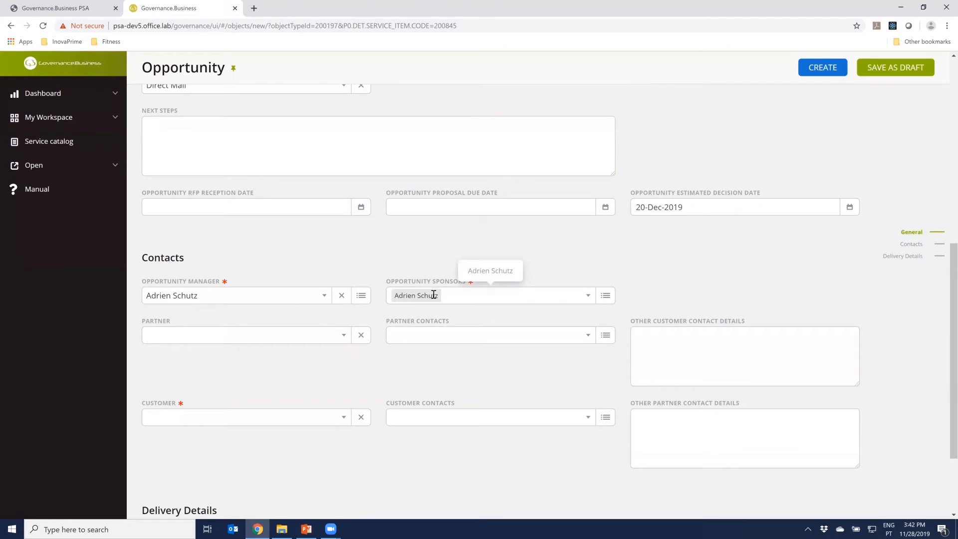
{"action": "left_click", "coordinate": [399, 297]}
{"action": "type", "text": "abr"}
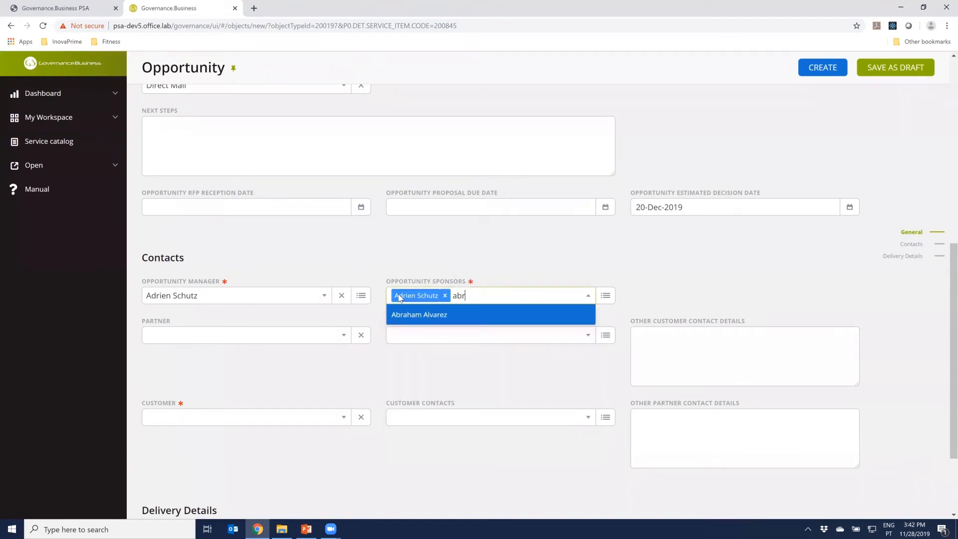
{"action": "key", "text": "Return"}
{"action": "left_click", "coordinate": [445, 296]}
{"action": "left_click", "coordinate": [489, 245]}
Select ABCD Denmark as the opportunity's customer
{"action": "scroll", "coordinate": [358, 354], "scroll_direction": "down", "scroll_amount": 2}
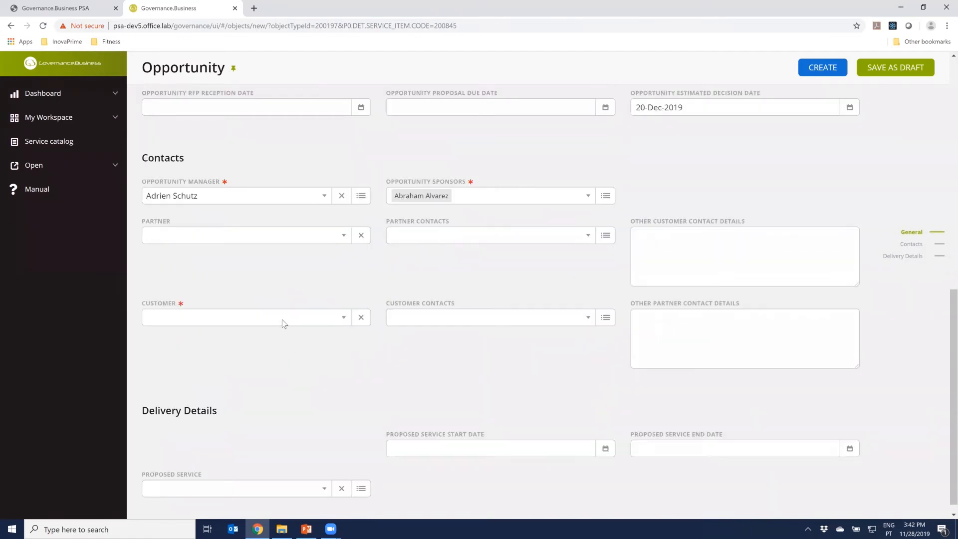
{"action": "left_click", "coordinate": [283, 324]}
{"action": "type", "text": "abcd"}
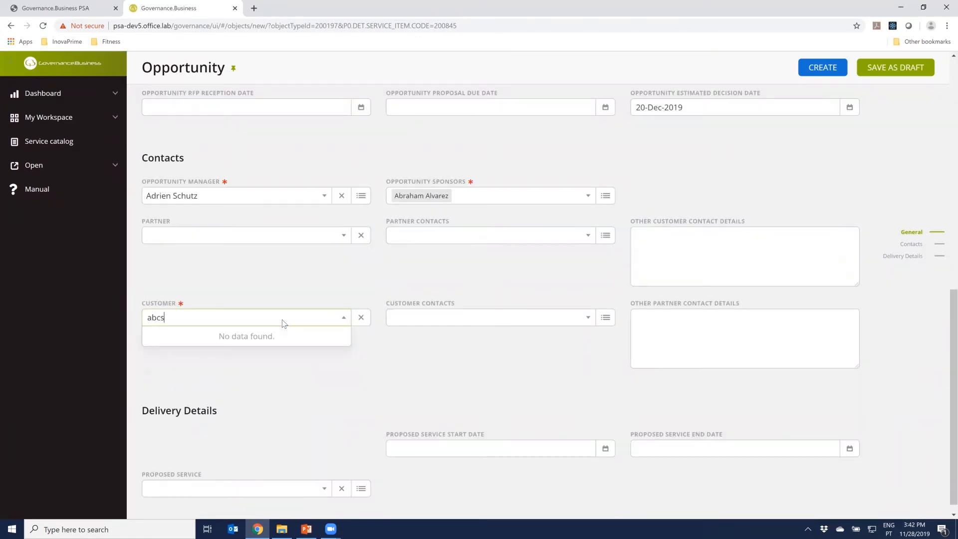
{"action": "key", "text": "Return"}
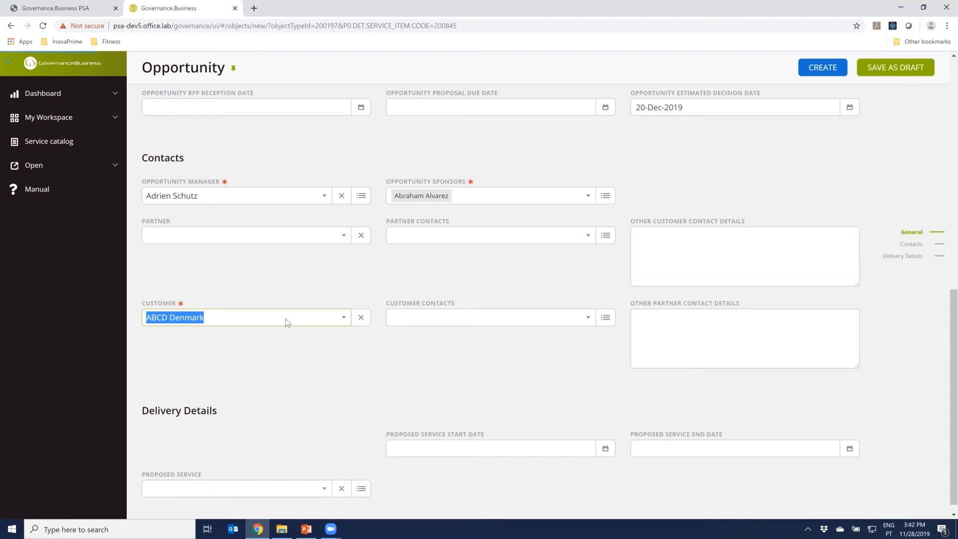
{"action": "left_click", "coordinate": [319, 280]}
Try to create the opportunity from the filled-in form
{"action": "scroll", "coordinate": [427, 369], "scroll_direction": "down", "scroll_amount": 1}
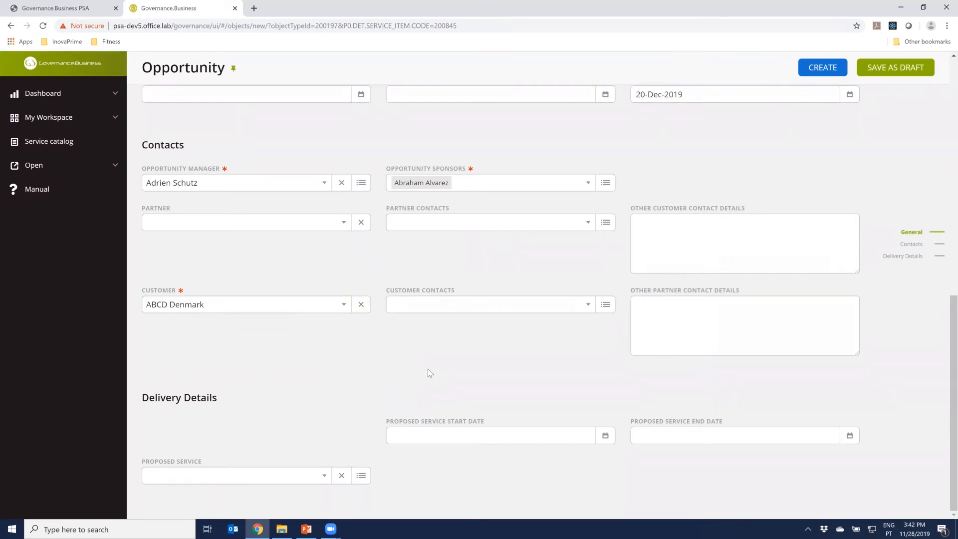
{"action": "scroll", "coordinate": [427, 369], "scroll_direction": "up", "scroll_amount": 10}
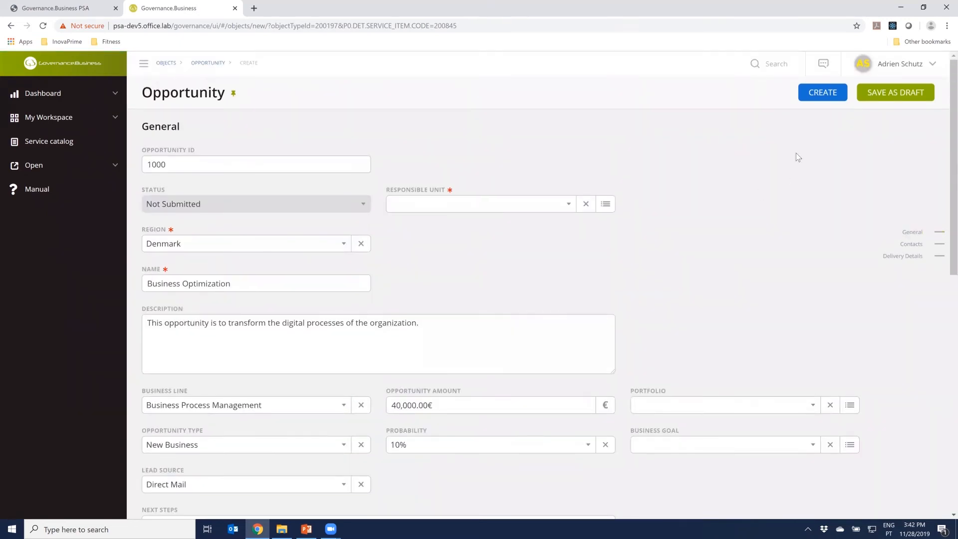
{"action": "left_click", "coordinate": [827, 96]}
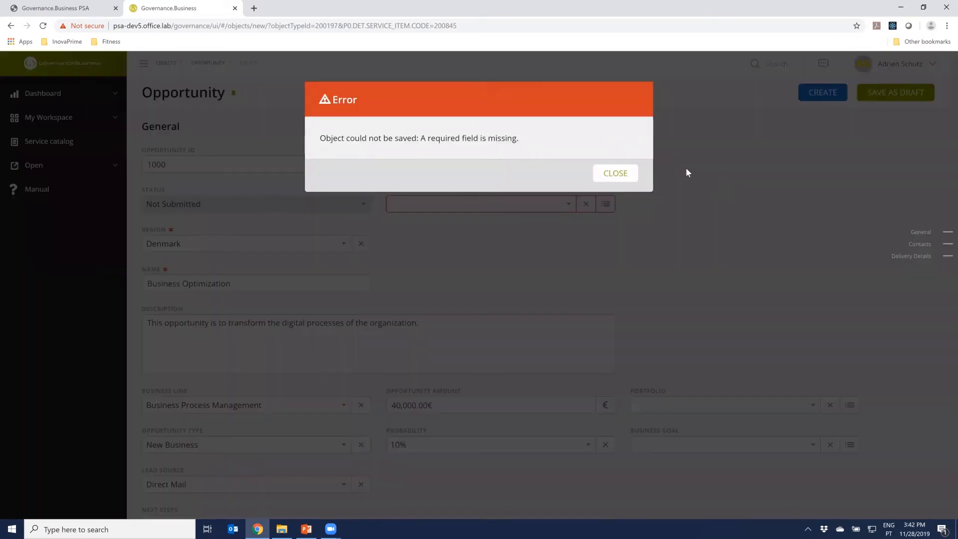
{"action": "left_click", "coordinate": [619, 178]}
Set the opportunity's responsible unit to Denmark and create the opportunity
{"action": "left_click", "coordinate": [522, 205]}
{"action": "type", "text": "denam"}
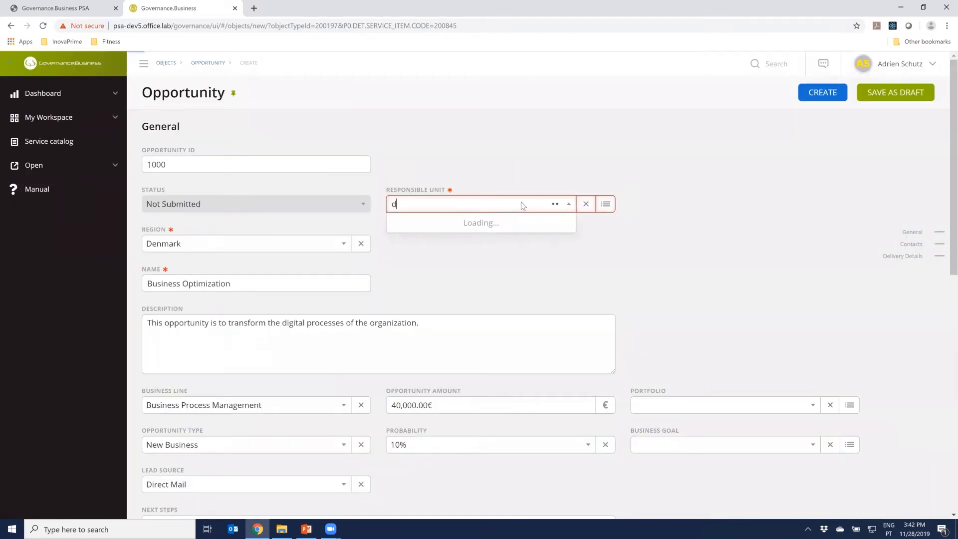
{"action": "key", "text": "BackSpace"}
{"action": "key", "text": "BackSpace"}
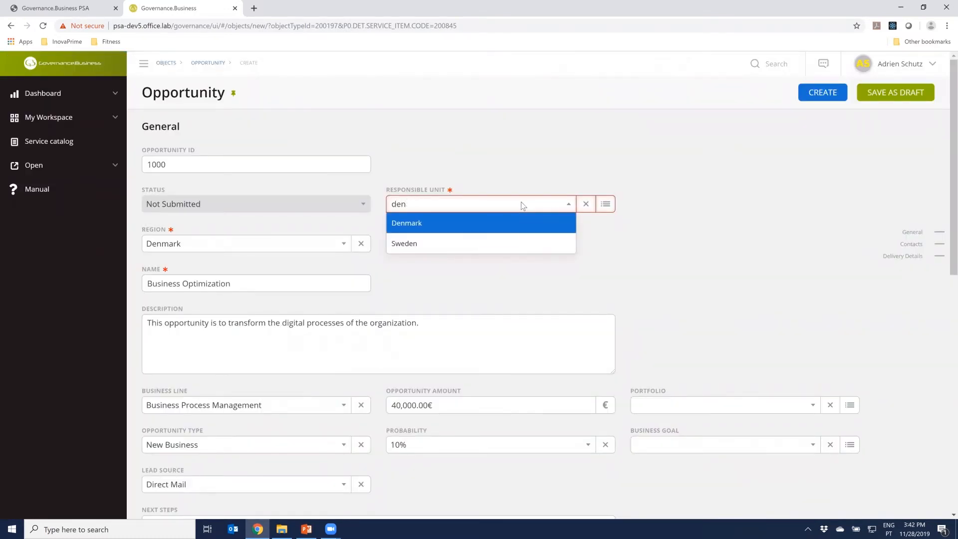
{"action": "key", "text": "Return"}
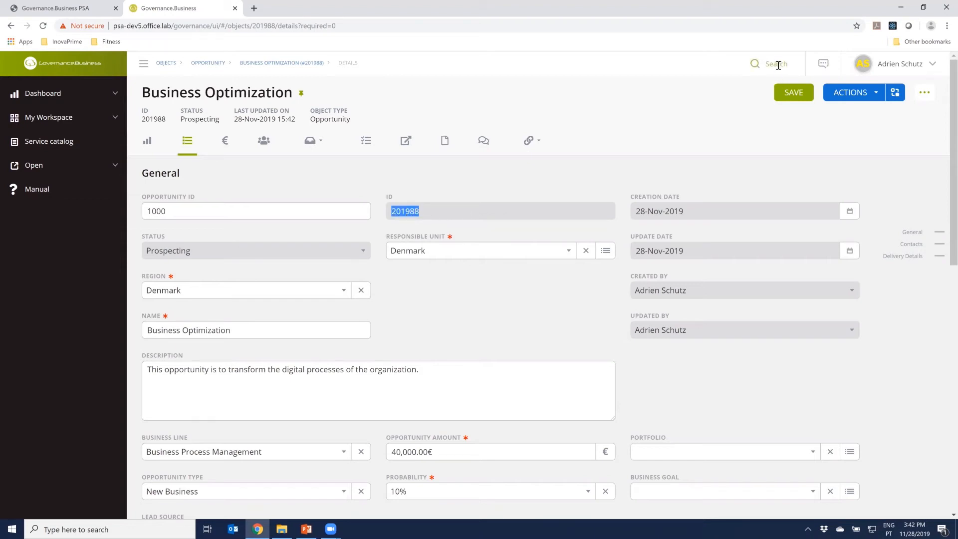
{"action": "key", "text": "ctrl+c"}
{"action": "left_click", "coordinate": [79, 120]}
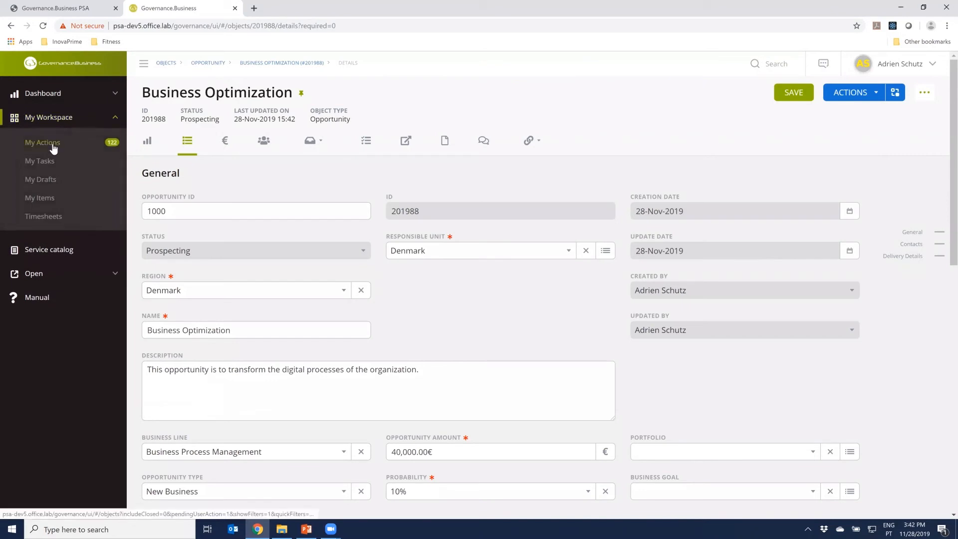
{"action": "left_click", "coordinate": [29, 276]}
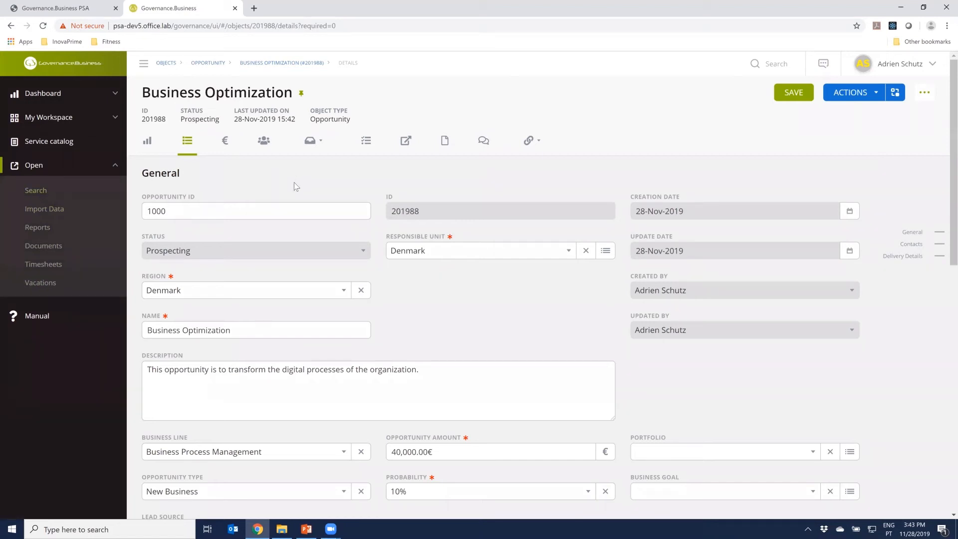
{"action": "left_click", "coordinate": [116, 166]}
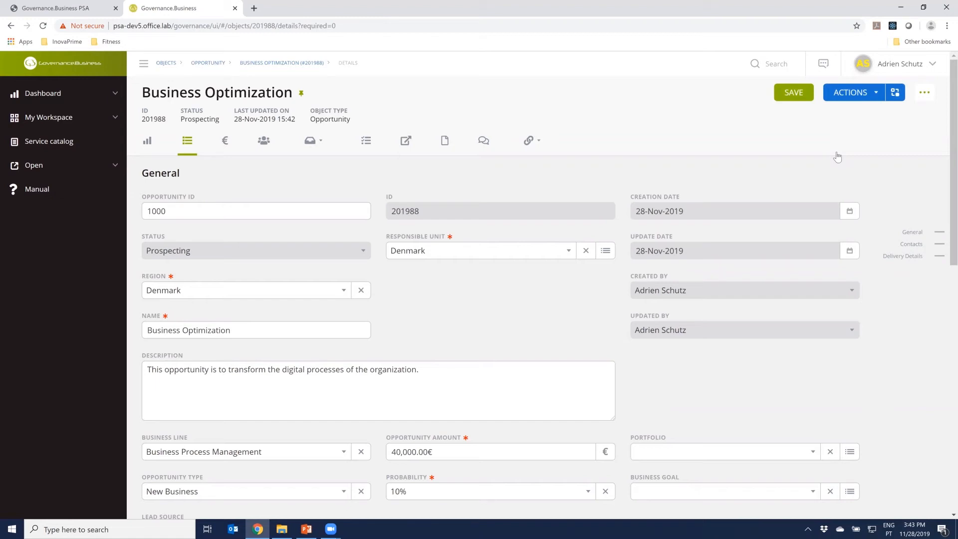
Examine the opportunity's workflow diagram, from the Prospecting stage through Value Proposition, Proposal & Quote and On Hold to Delivery Unit Creation
{"action": "left_click", "coordinate": [895, 93]}
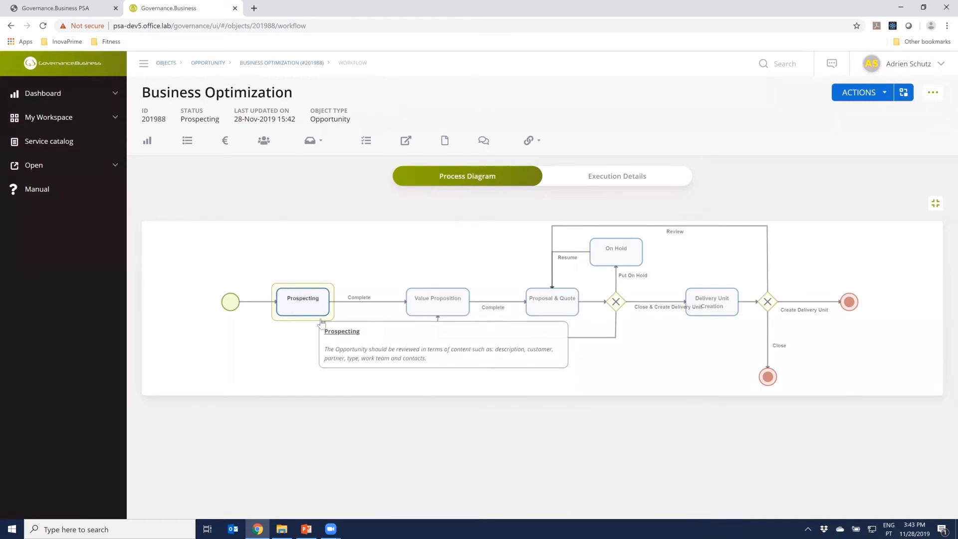
{"action": "mouse_move", "coordinate": [307, 316]}
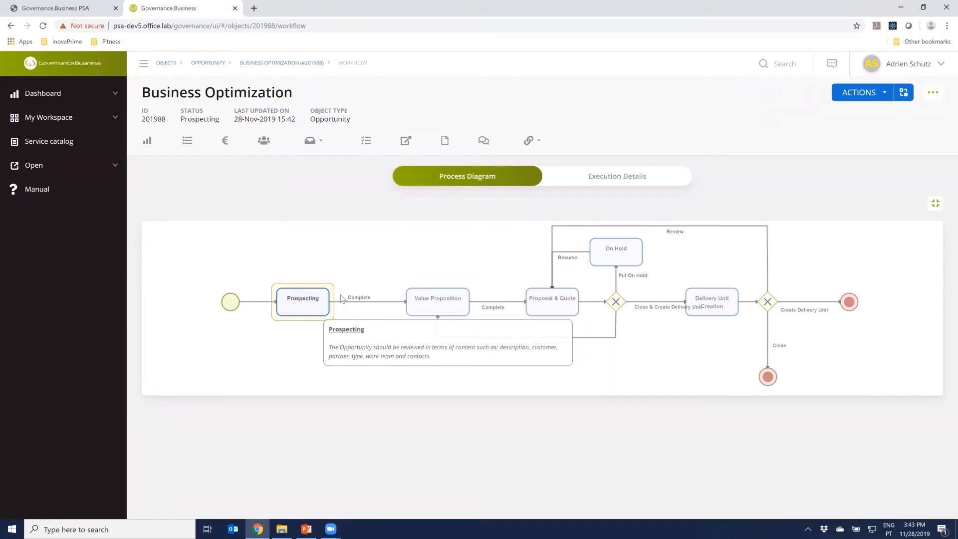
{"action": "mouse_move", "coordinate": [413, 307]}
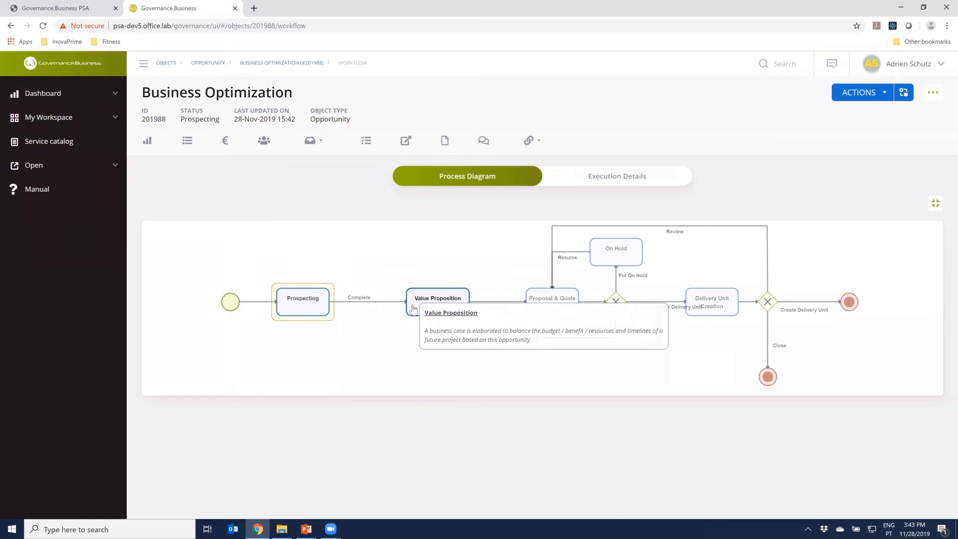
{"action": "mouse_move", "coordinate": [565, 310]}
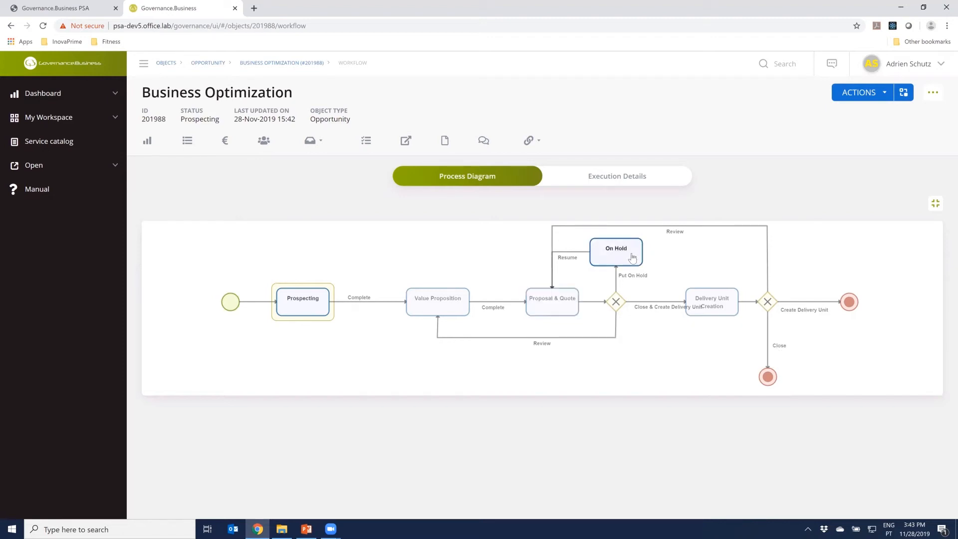
{"action": "mouse_move", "coordinate": [632, 257]}
{"action": "mouse_move", "coordinate": [706, 303]}
Return to the opportunity's details, review them and complete the Prospecting stage
{"action": "left_click", "coordinate": [190, 142]}
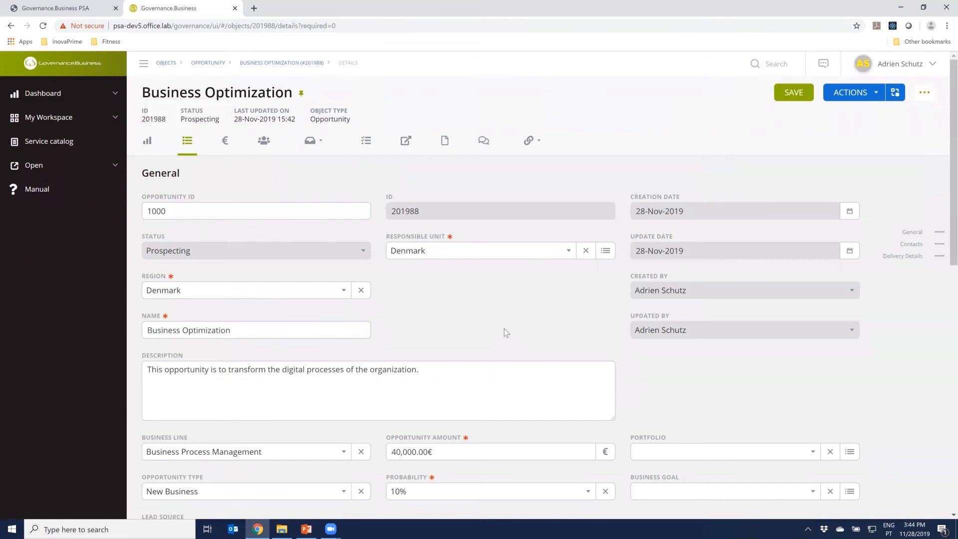
{"action": "scroll", "coordinate": [500, 326], "scroll_direction": "down", "scroll_amount": 4}
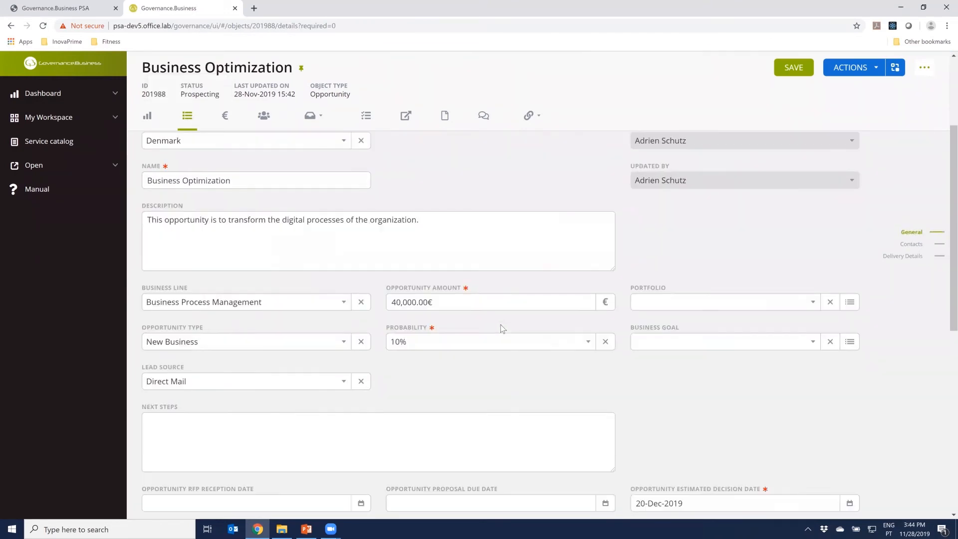
{"action": "scroll", "coordinate": [500, 324], "scroll_direction": "down", "scroll_amount": 5}
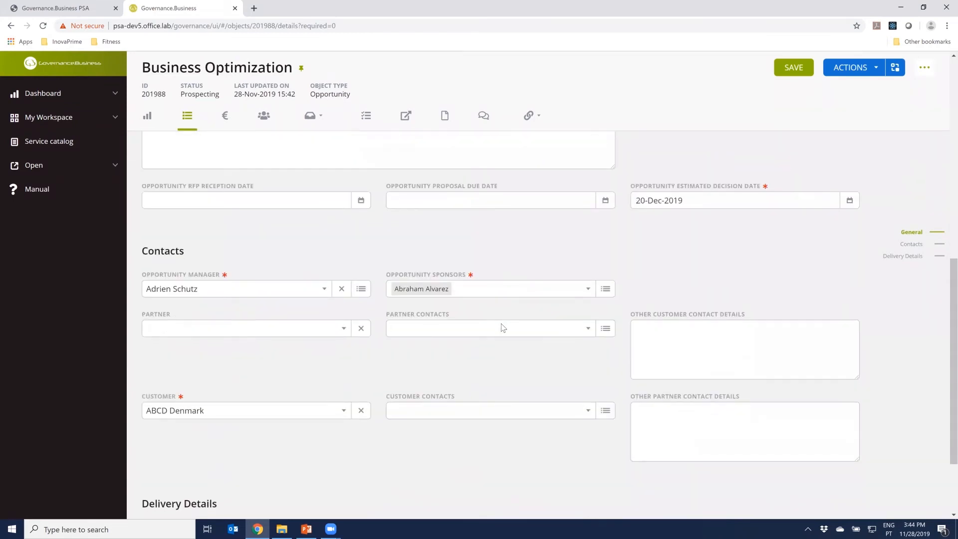
{"action": "scroll", "coordinate": [503, 327], "scroll_direction": "down", "scroll_amount": 3}
{"action": "scroll", "coordinate": [501, 324], "scroll_direction": "up", "scroll_amount": 10}
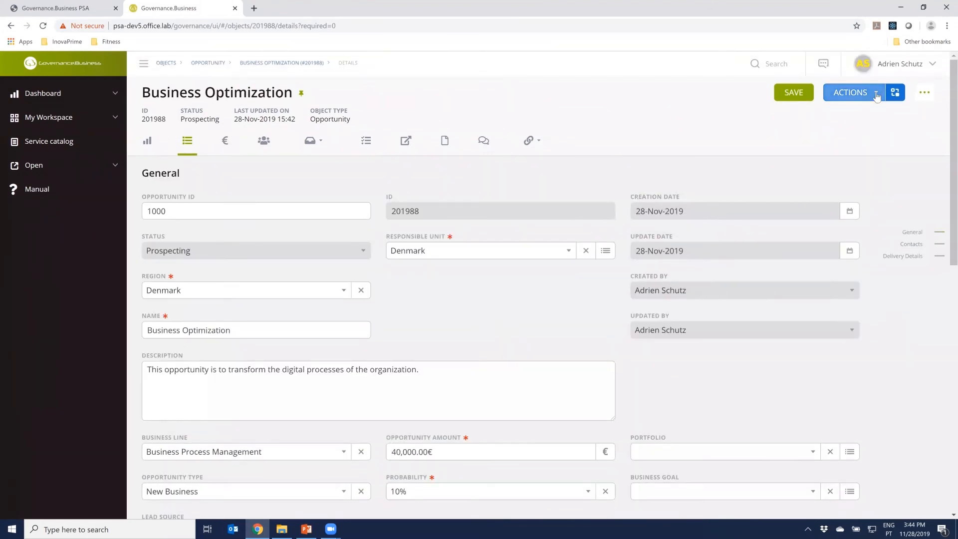
{"action": "left_click", "coordinate": [848, 94]}
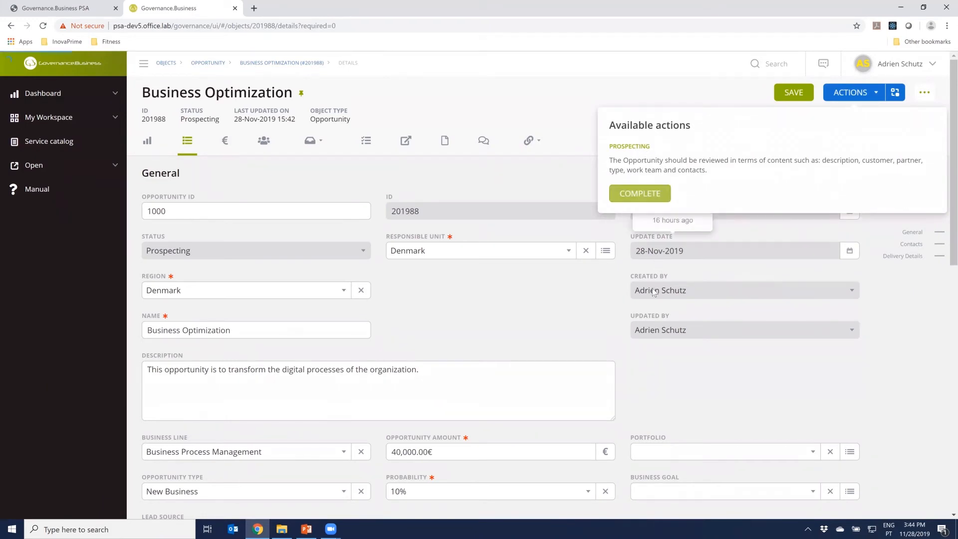
{"action": "left_click", "coordinate": [641, 195]}
{"action": "left_click", "coordinate": [559, 177]}
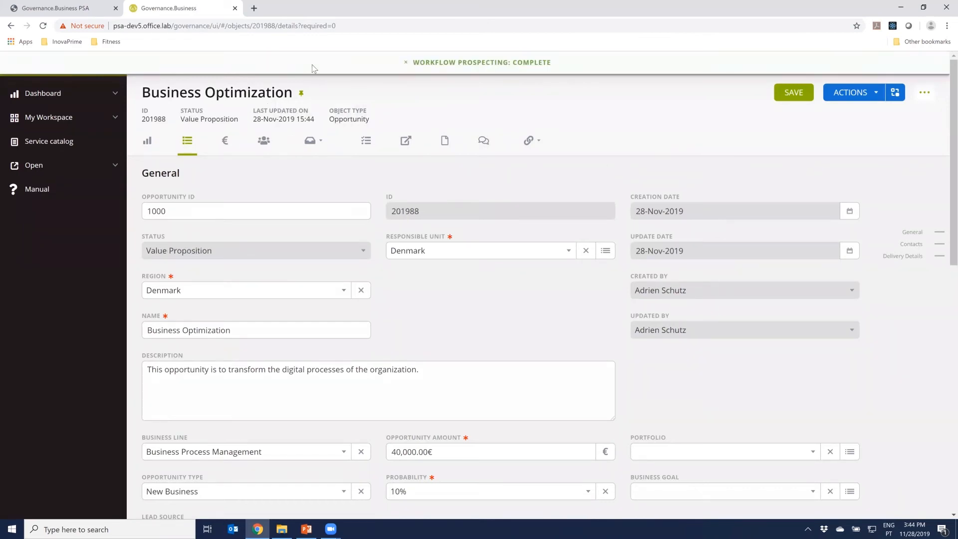
Examine the opportunity's process diagram, including the Prospecting and Value Proposition stage descriptions, and its workflow execution details
{"action": "left_click", "coordinate": [895, 92]}
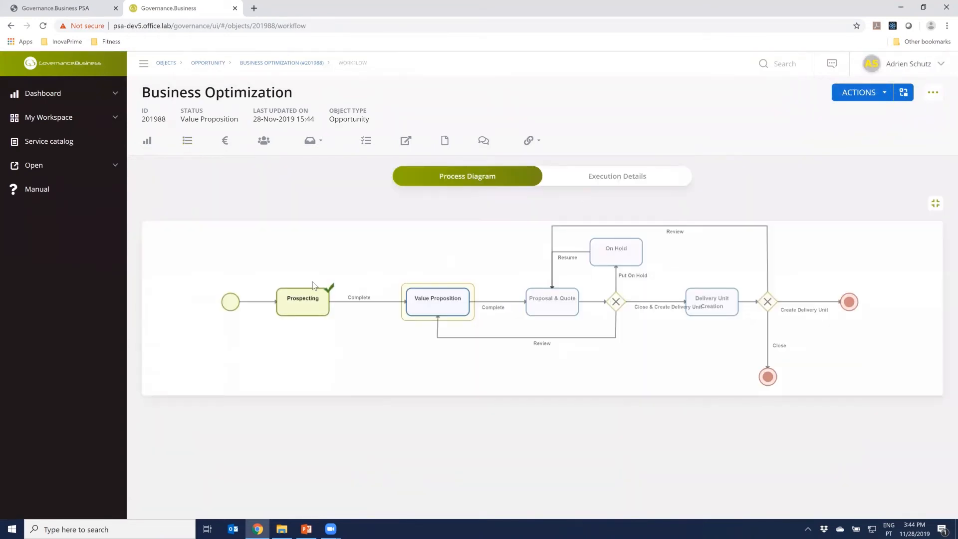
{"action": "mouse_move", "coordinate": [292, 315]}
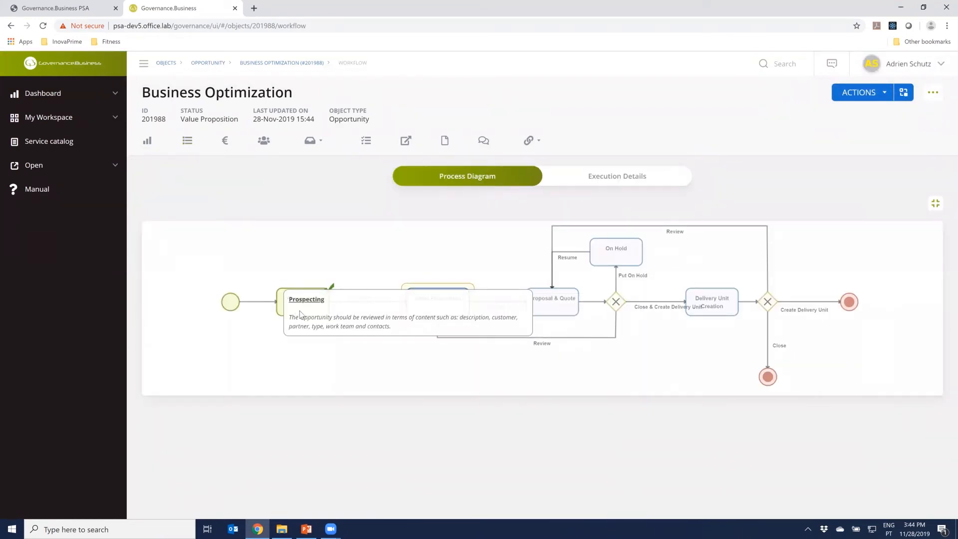
{"action": "mouse_move", "coordinate": [435, 302]}
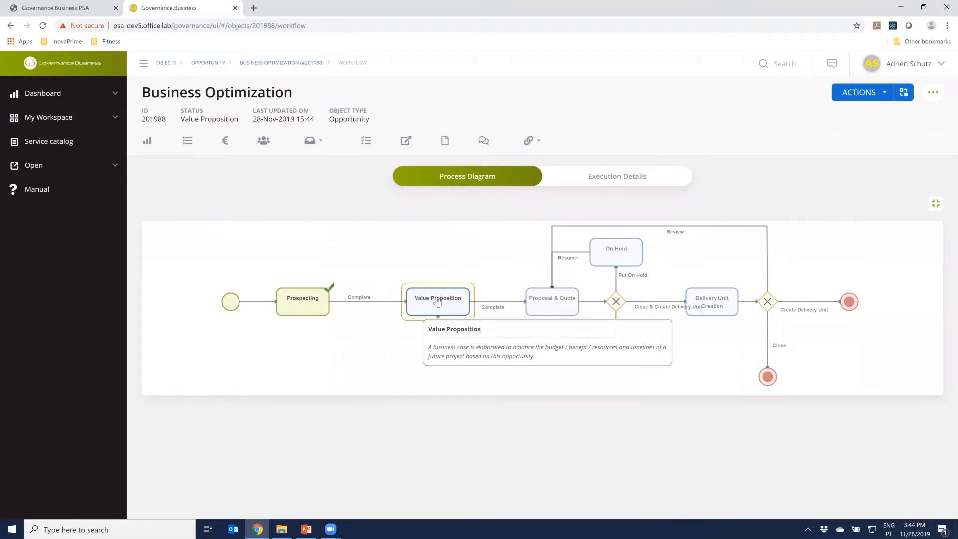
{"action": "left_click", "coordinate": [616, 183]}
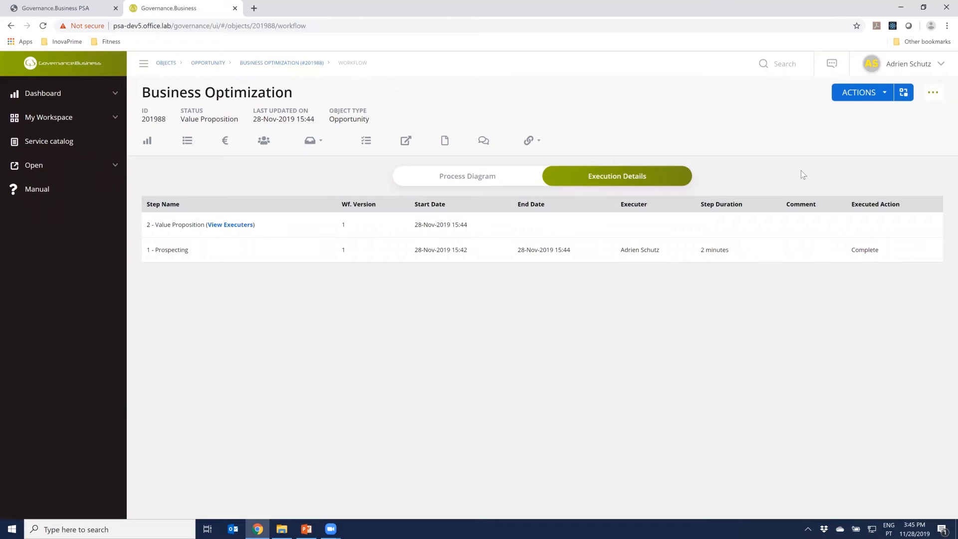
{"action": "left_click", "coordinate": [468, 178]}
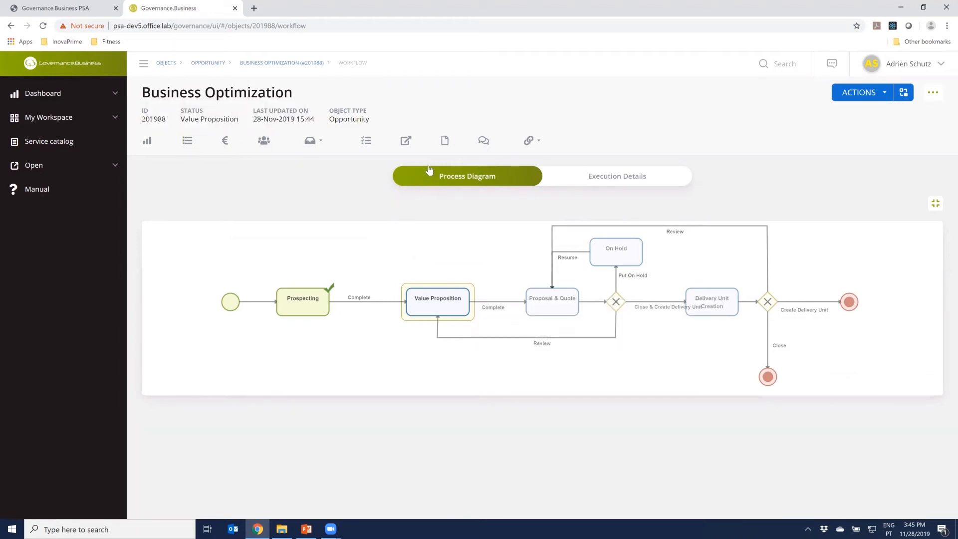
Create a folder named "Work In Progress" in the root of the opportunity's documents
{"action": "left_click", "coordinate": [444, 142]}
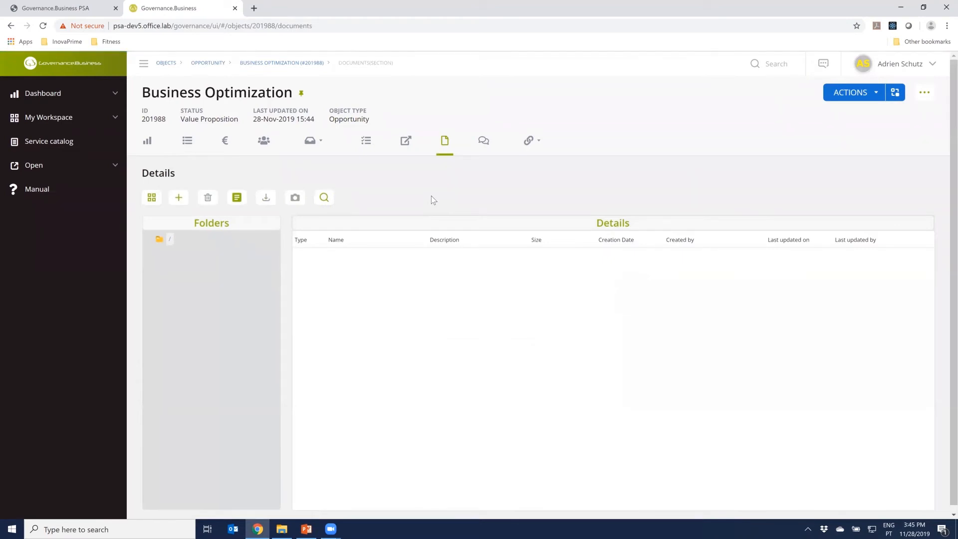
{"action": "left_click", "coordinate": [183, 200]}
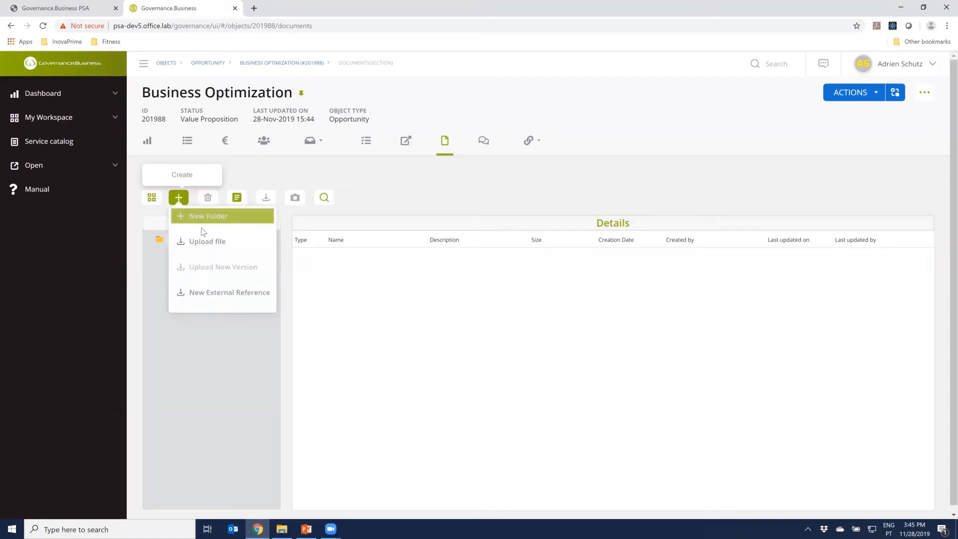
{"action": "left_click", "coordinate": [228, 219]}
{"action": "type", "text": "Analysi"}
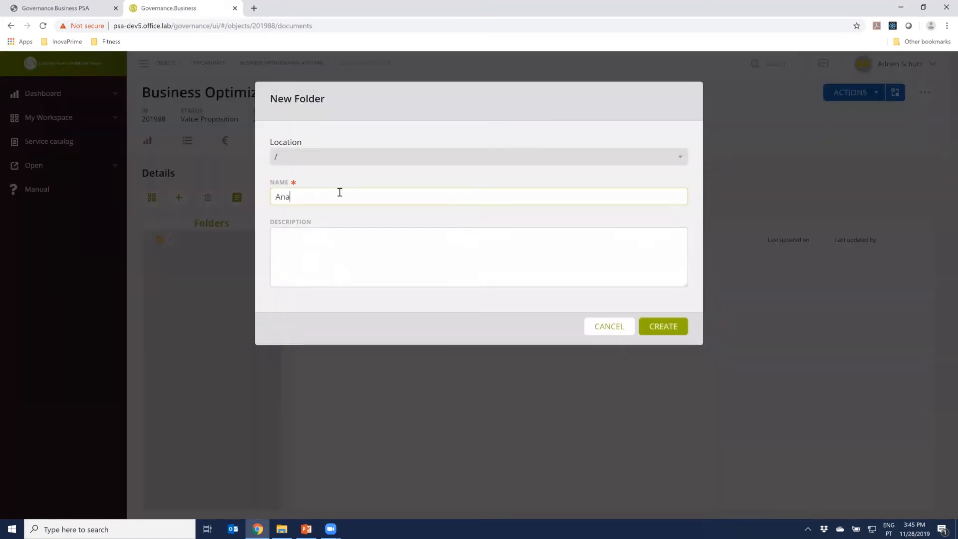
{"action": "key", "text": "BackSpace"}
{"action": "key", "text": "BackSpace"}
{"action": "key", "text": "BackSpace"}
{"action": "key", "text": "BackSpace"}
{"action": "type", "text": "Work In Prog"}
{"action": "left_click", "coordinate": [667, 327]}
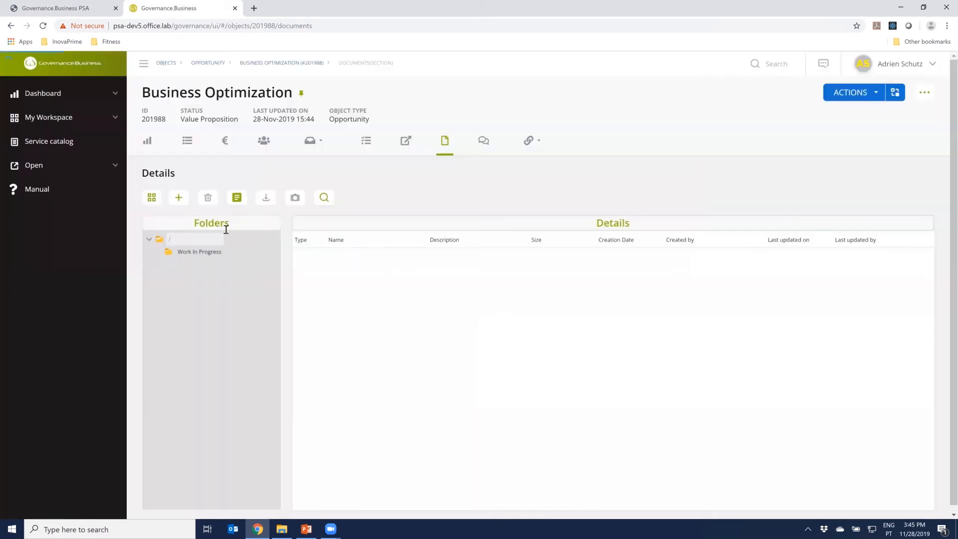
Start a file upload to the root documents folder and choose screen1.jpg from Downloads
{"action": "left_click", "coordinate": [192, 253]}
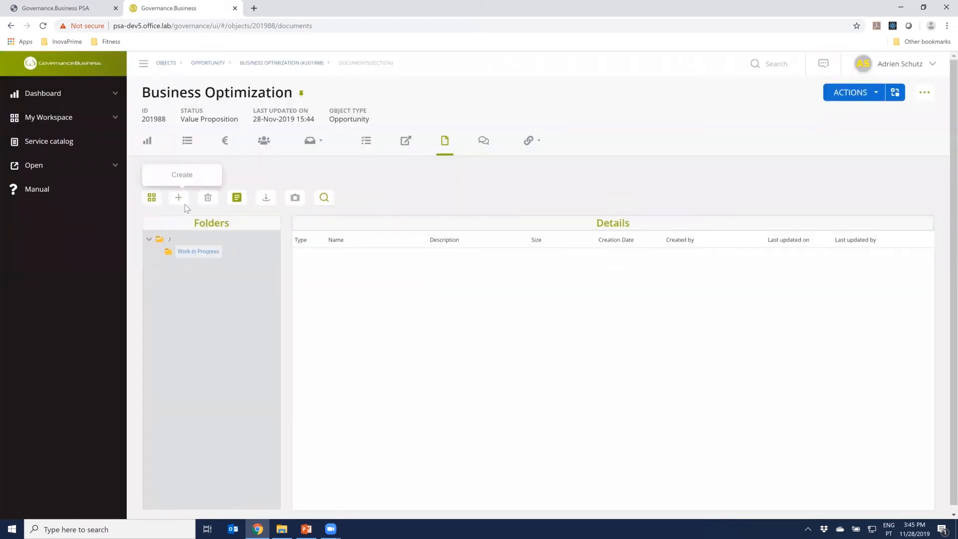
{"action": "left_click", "coordinate": [170, 241]}
{"action": "left_click", "coordinate": [186, 253]}
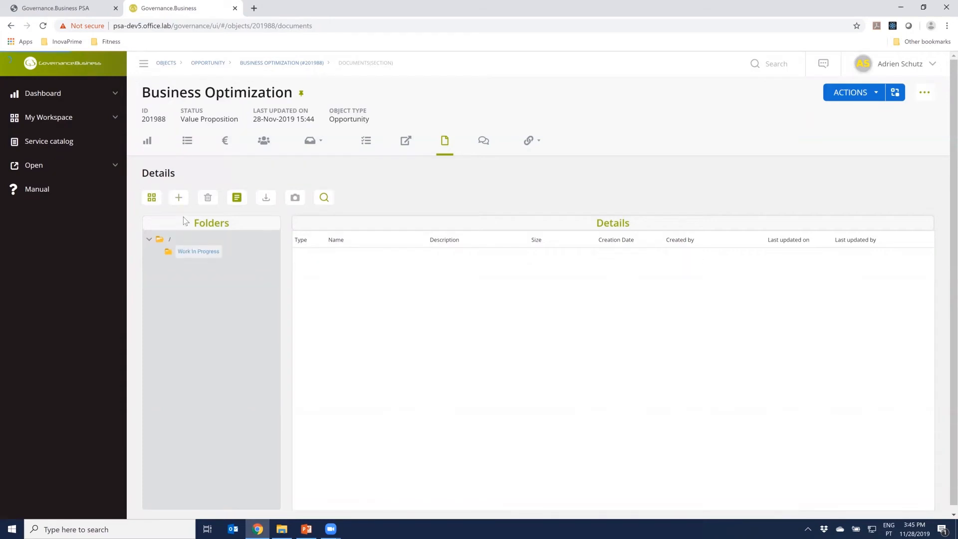
{"action": "left_click", "coordinate": [187, 239]}
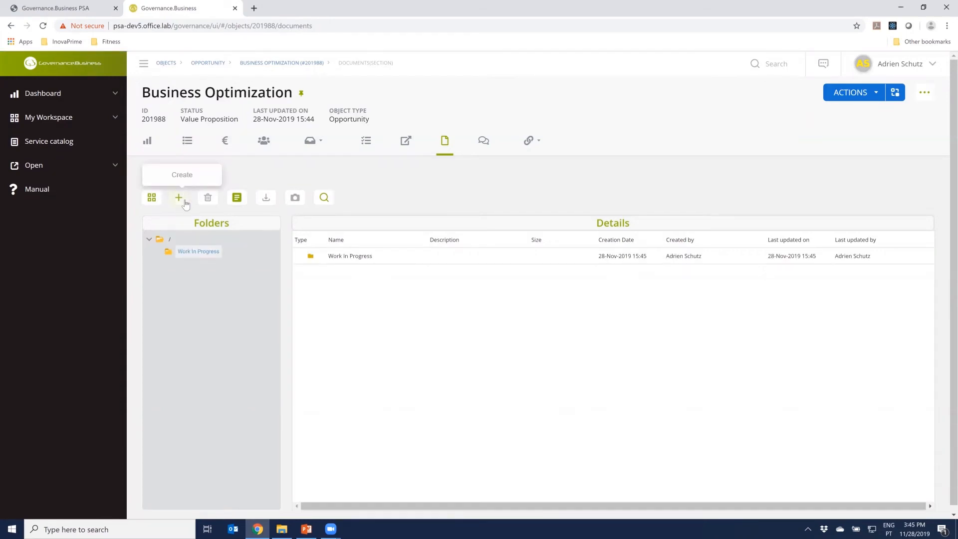
{"action": "left_click", "coordinate": [179, 197]}
{"action": "left_click", "coordinate": [215, 244]}
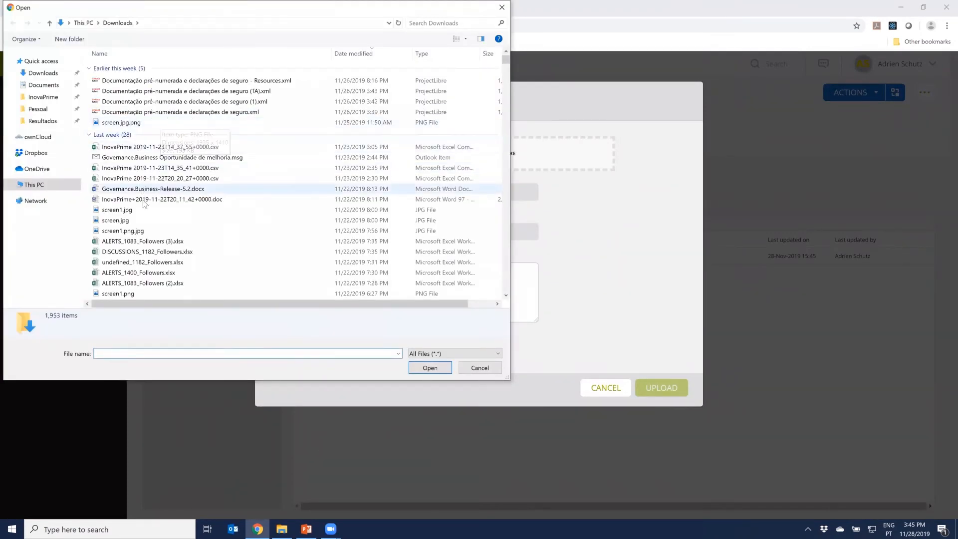
{"action": "left_click", "coordinate": [132, 211]}
{"action": "left_click", "coordinate": [447, 370]}
Describe the file as "Initial Proposal Draft" and upload it
{"action": "left_click", "coordinate": [454, 292]}
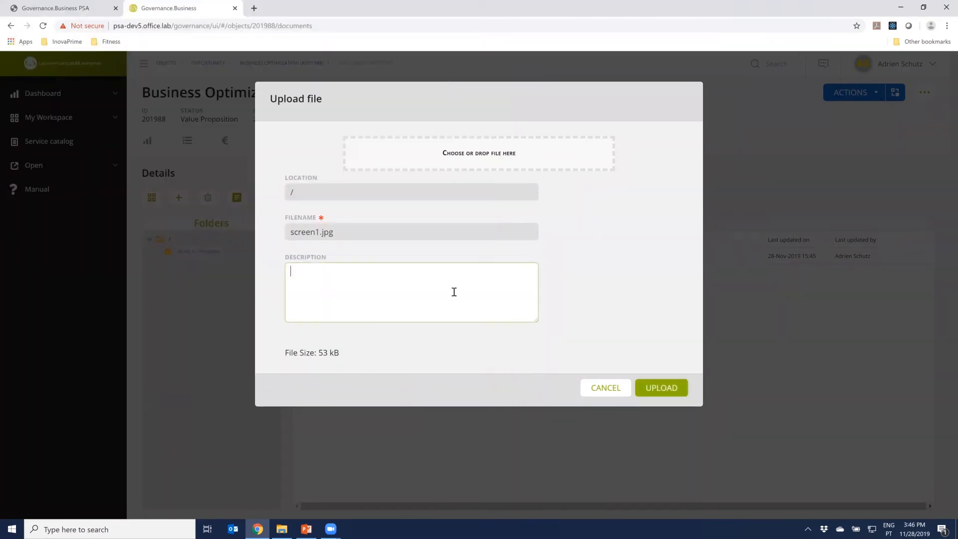
{"action": "type", "text": "This is the"}
{"action": "key", "text": "BackSpace"}
{"action": "key", "text": "BackSpace"}
{"action": "key", "text": "BackSpace"}
{"action": "key", "text": "BackSpace"}
{"action": "type", "text": "Initial Proposal Draft"}
{"action": "left_click", "coordinate": [676, 390]}
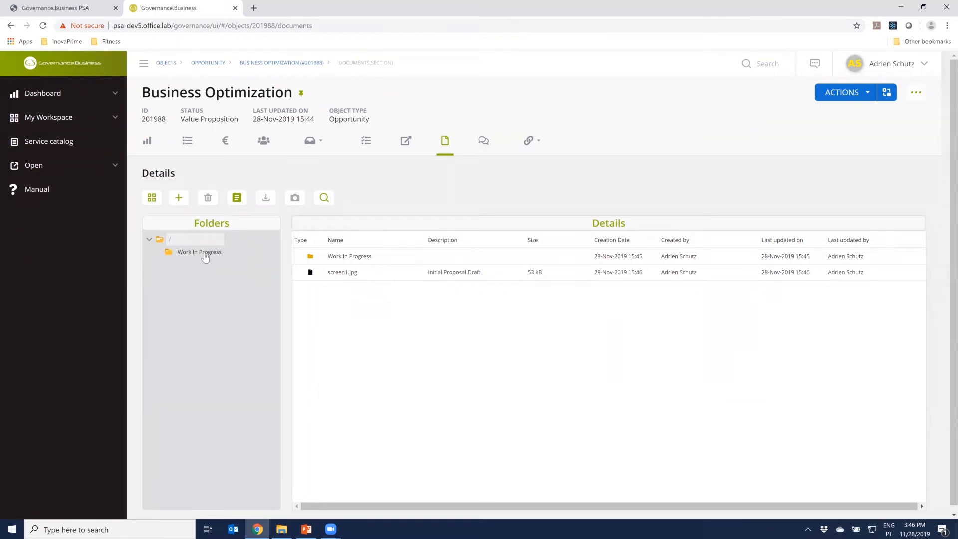
Review the properties, permissions and versions of screen1.jpg, and close its details
{"action": "left_click", "coordinate": [334, 273]}
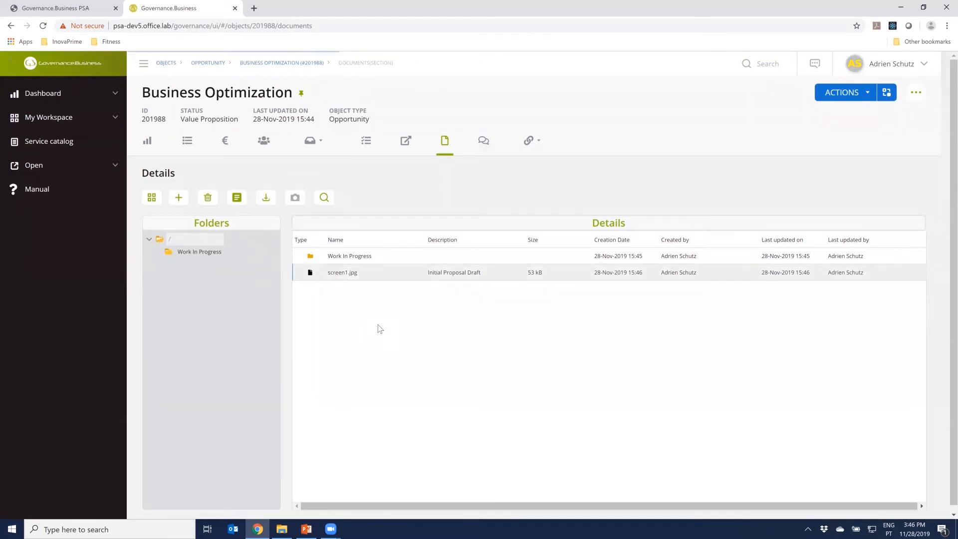
{"action": "left_click", "coordinate": [339, 273]}
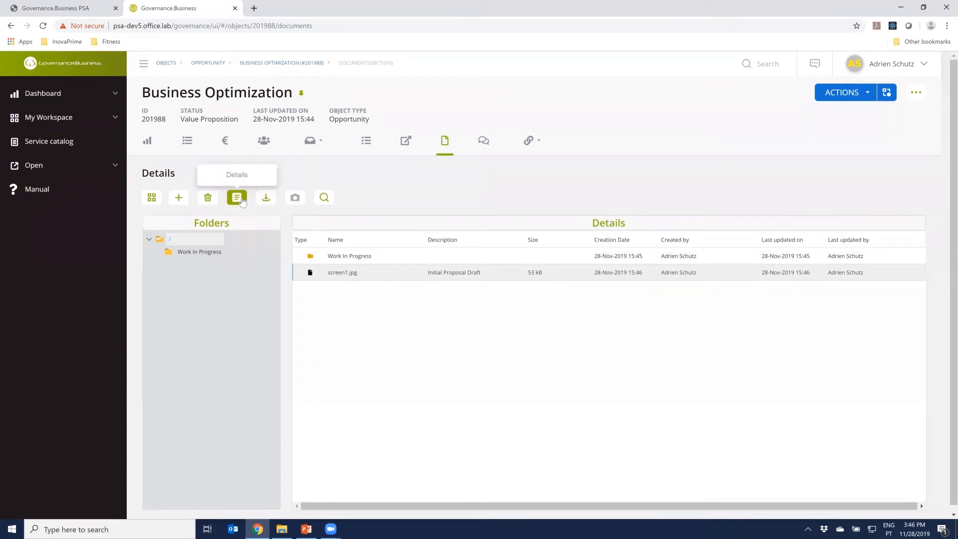
{"action": "left_click", "coordinate": [237, 198]}
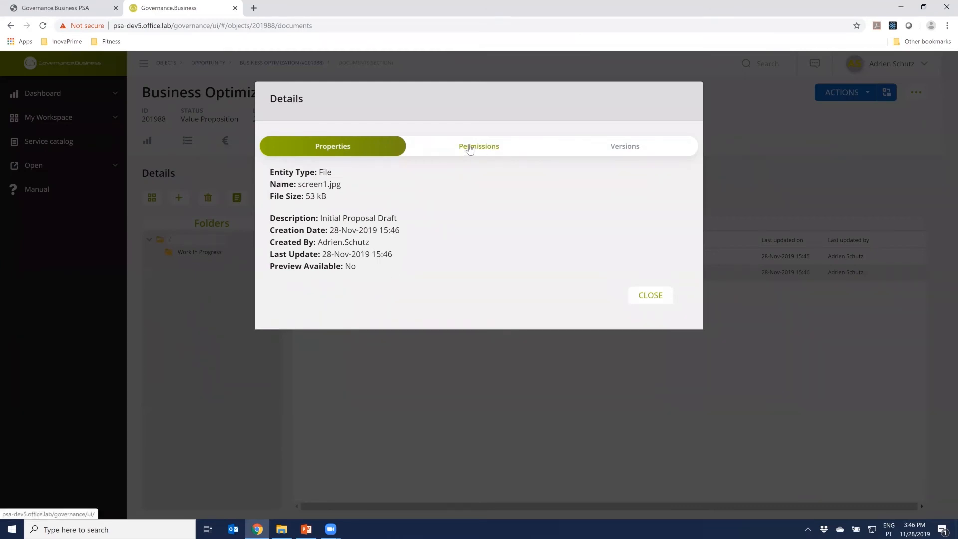
{"action": "left_click", "coordinate": [469, 150]}
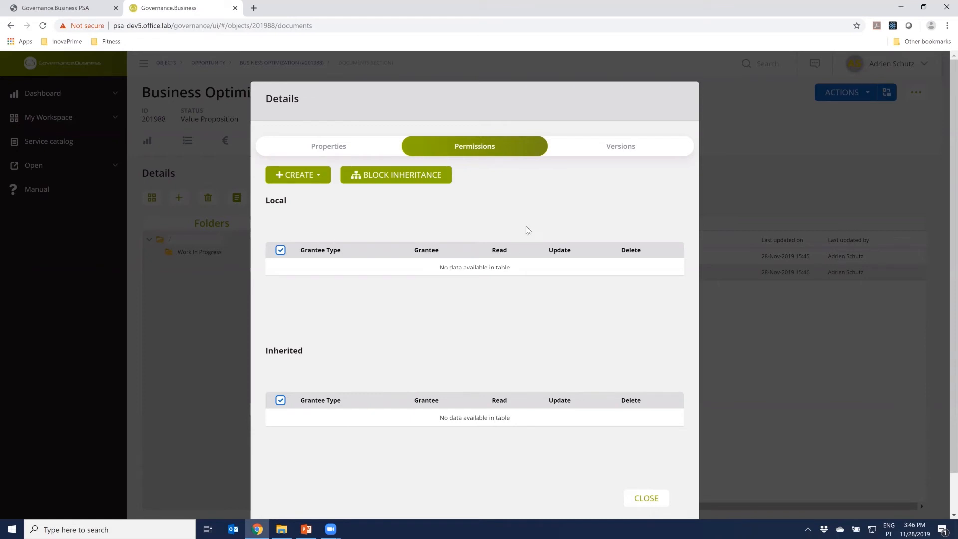
{"action": "left_click", "coordinate": [619, 148]}
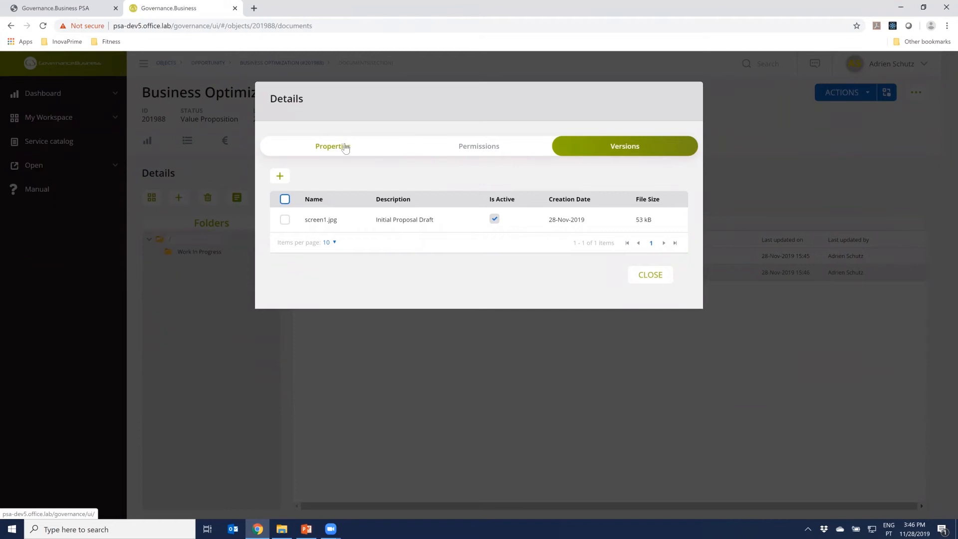
{"action": "left_click", "coordinate": [345, 146]}
{"action": "left_click", "coordinate": [659, 299]}
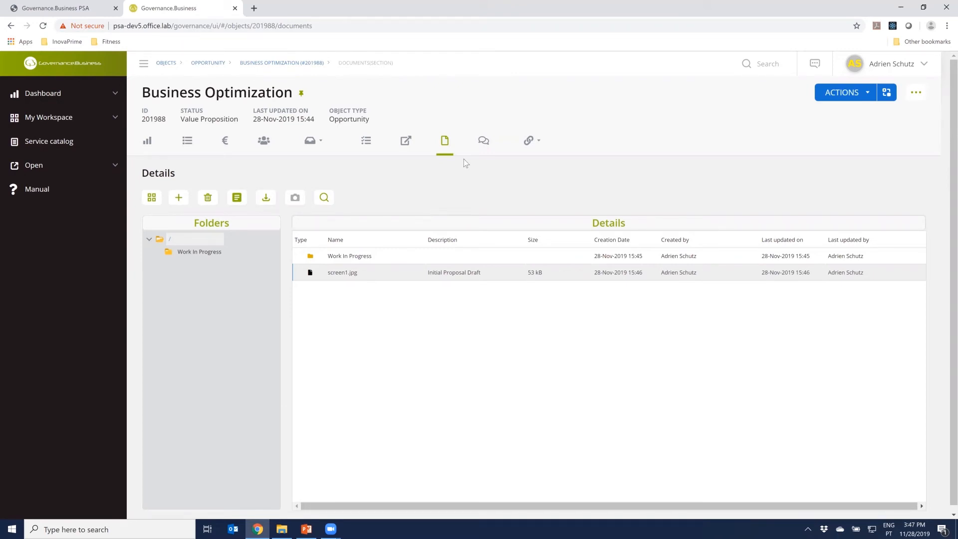
Start a new discussion on the opportunity with the title "Requirements Discussion"
{"action": "left_click", "coordinate": [485, 143]}
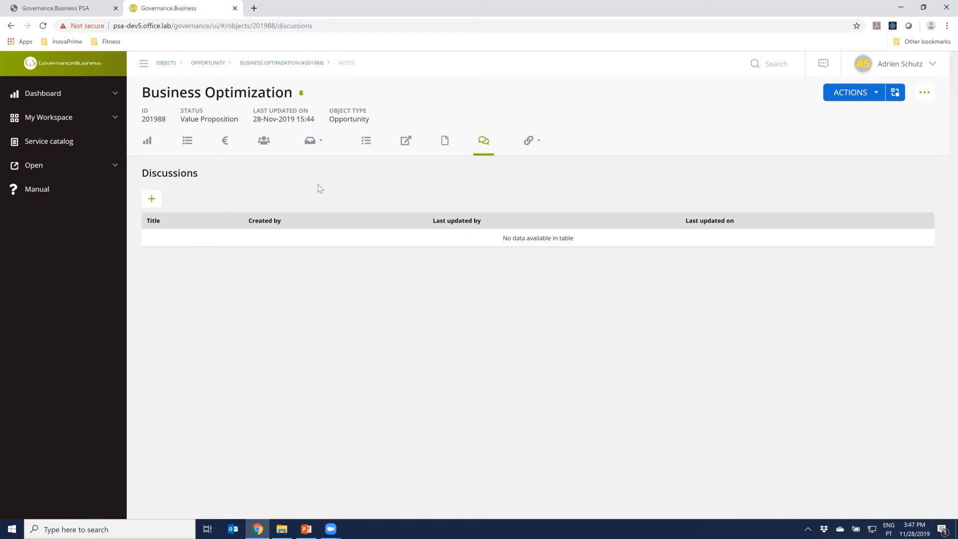
{"action": "left_click", "coordinate": [152, 198]}
{"action": "left_click", "coordinate": [358, 149]}
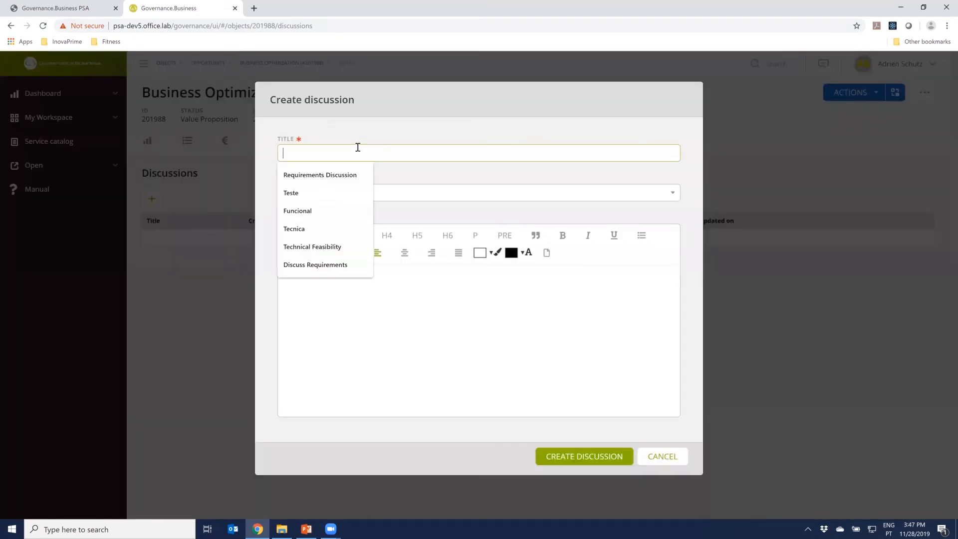
{"action": "type", "text": "Requirement"}
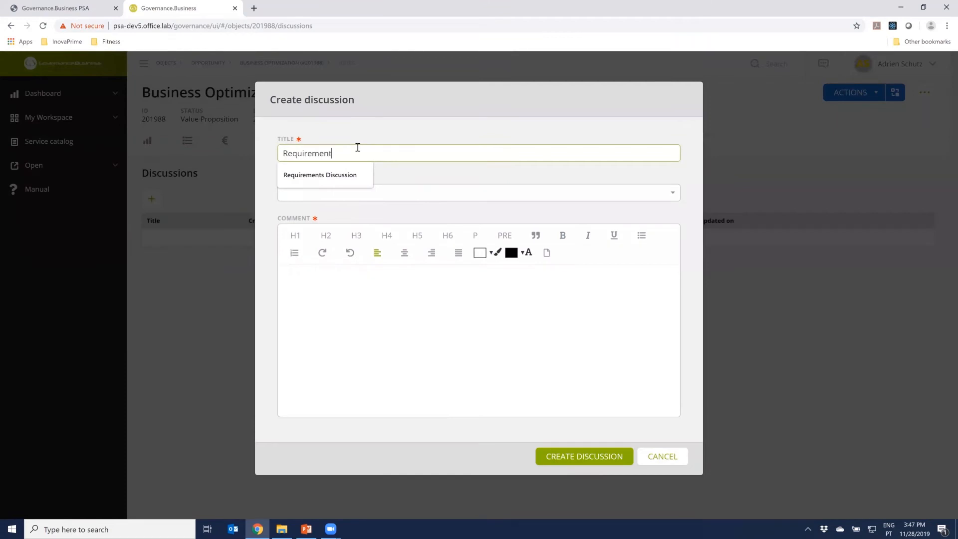
{"action": "key", "text": "Down"}
{"action": "key", "text": "Return"}
Enter the comment "Discussing the requirements of this opportunity" and create the discussion
{"action": "left_click", "coordinate": [393, 304]}
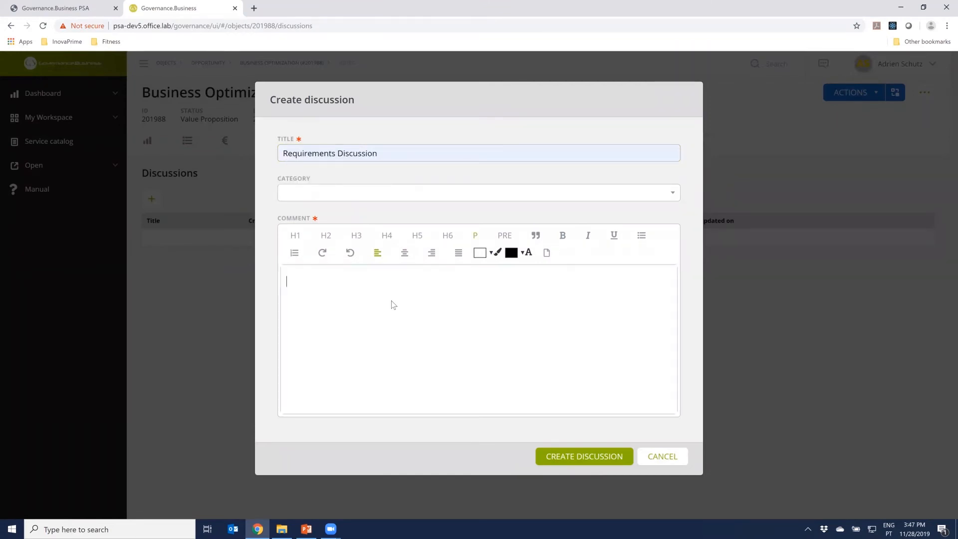
{"action": "type", "text": "Discussing the requirements of ht"}
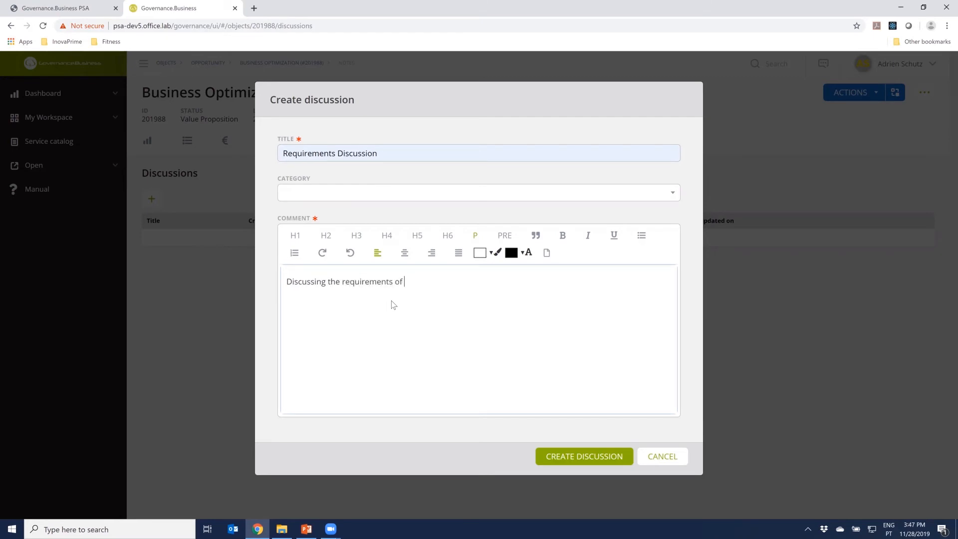
{"action": "key", "text": "BackSpace"}
{"action": "key", "text": "BackSpace"}
{"action": "type", "text": "this opportunity"}
{"action": "left_click", "coordinate": [575, 457]}
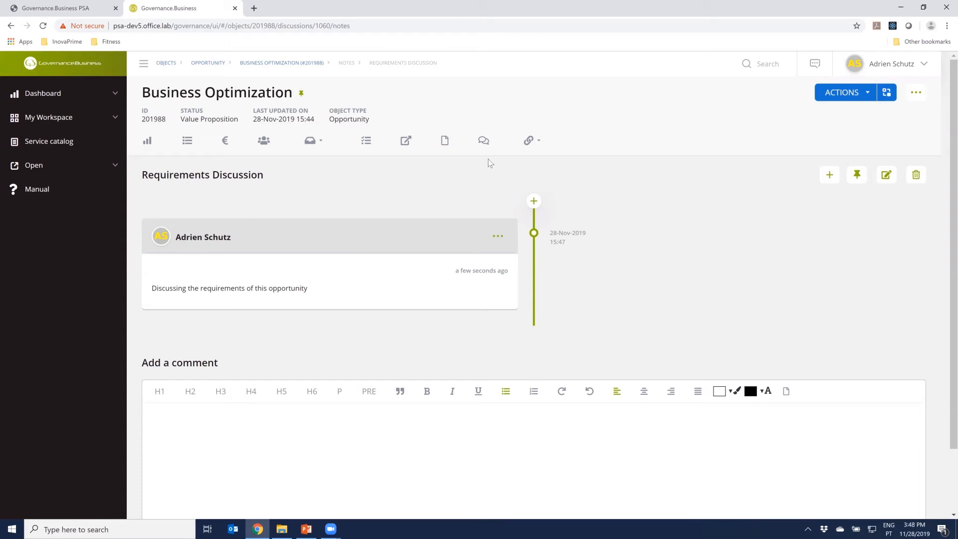
View the opportunity's list of discussions and its project team
{"action": "left_click", "coordinate": [484, 140]}
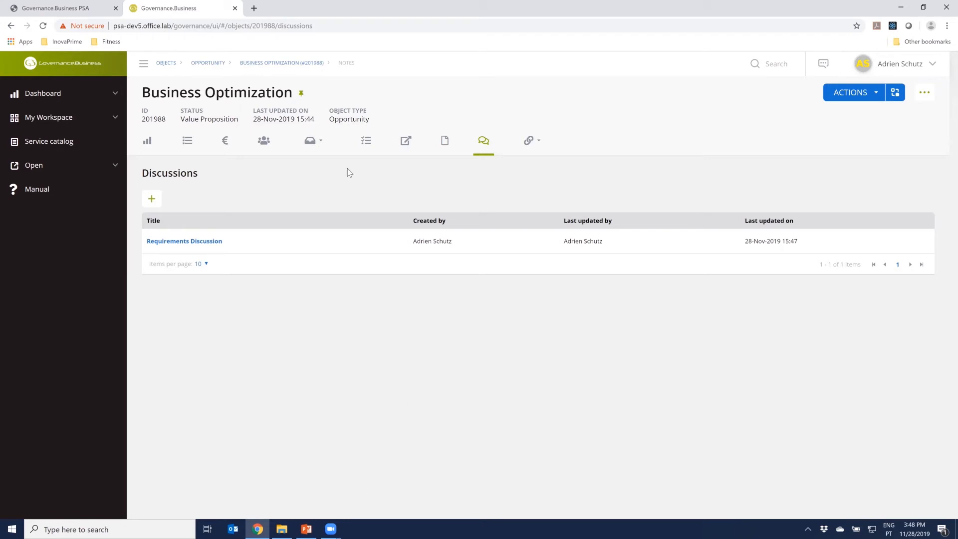
{"action": "left_click", "coordinate": [265, 150]}
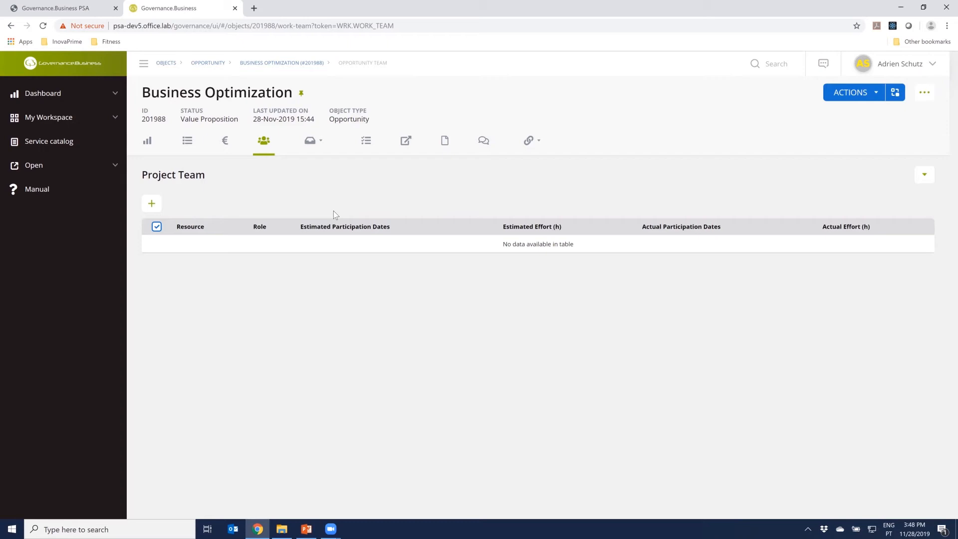
{"action": "left_click", "coordinate": [310, 140]}
Check the Value Proposition stage in the process diagram and complete that stage
{"action": "left_click", "coordinate": [895, 95]}
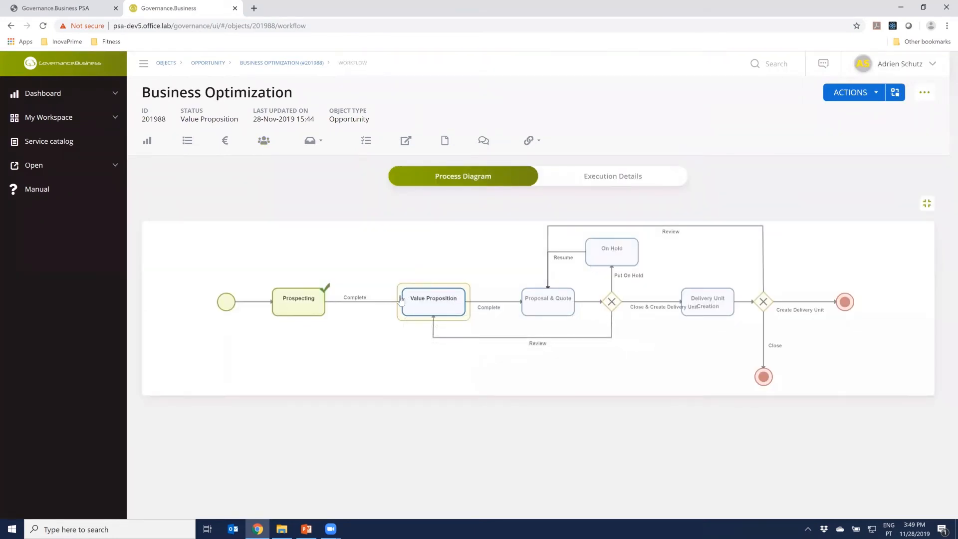
{"action": "mouse_move", "coordinate": [436, 311]}
{"action": "left_click", "coordinate": [872, 95]}
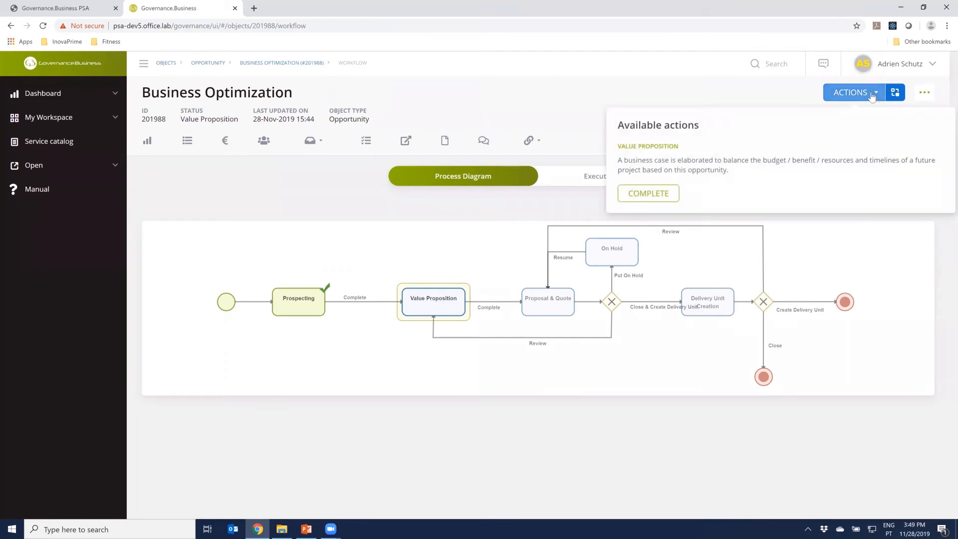
{"action": "left_click", "coordinate": [669, 197]}
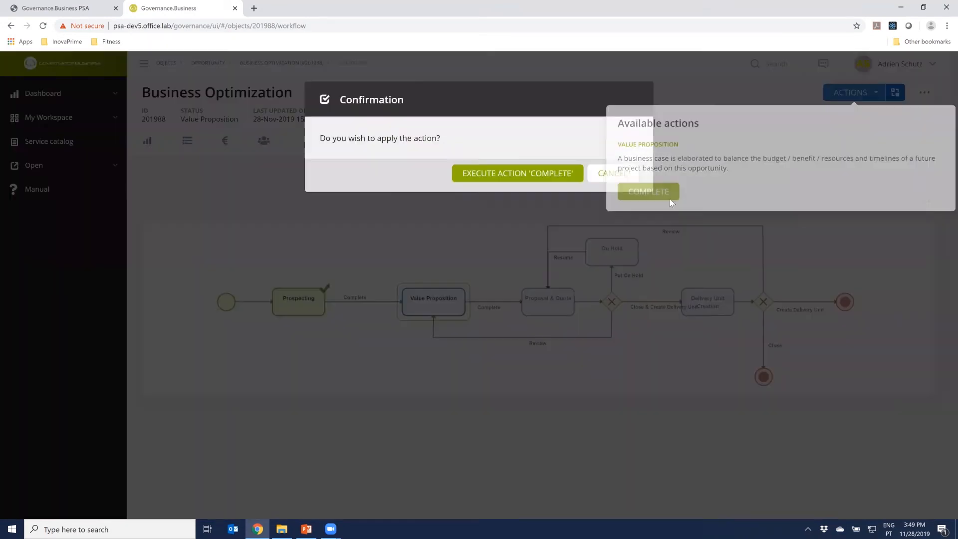
{"action": "left_click", "coordinate": [521, 175]}
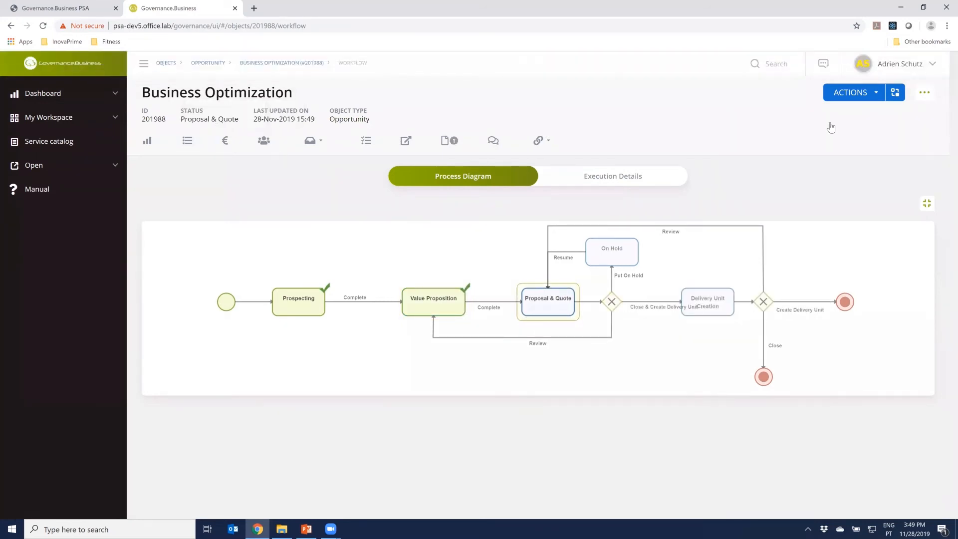
Execute the Close & Create Delivery Unit action on the opportunity and check who can execute the Delivery Unit Creation step
{"action": "left_click", "coordinate": [872, 96]}
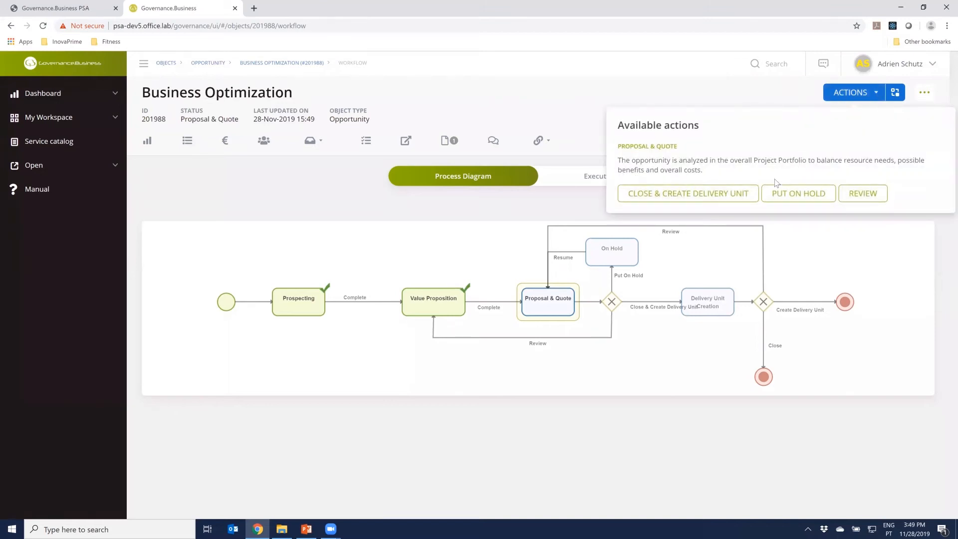
{"action": "left_click", "coordinate": [676, 198]}
{"action": "left_click", "coordinate": [519, 175]}
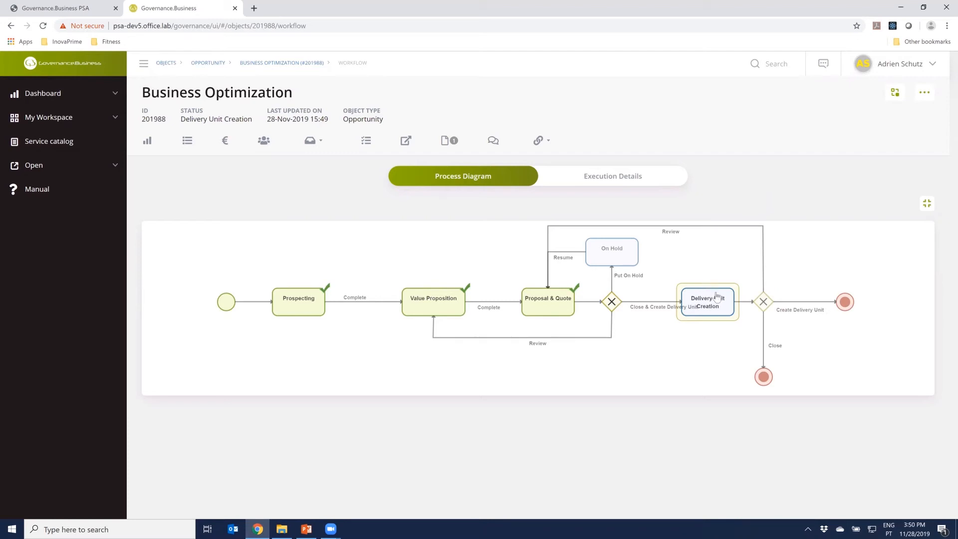
{"action": "left_click", "coordinate": [700, 301]}
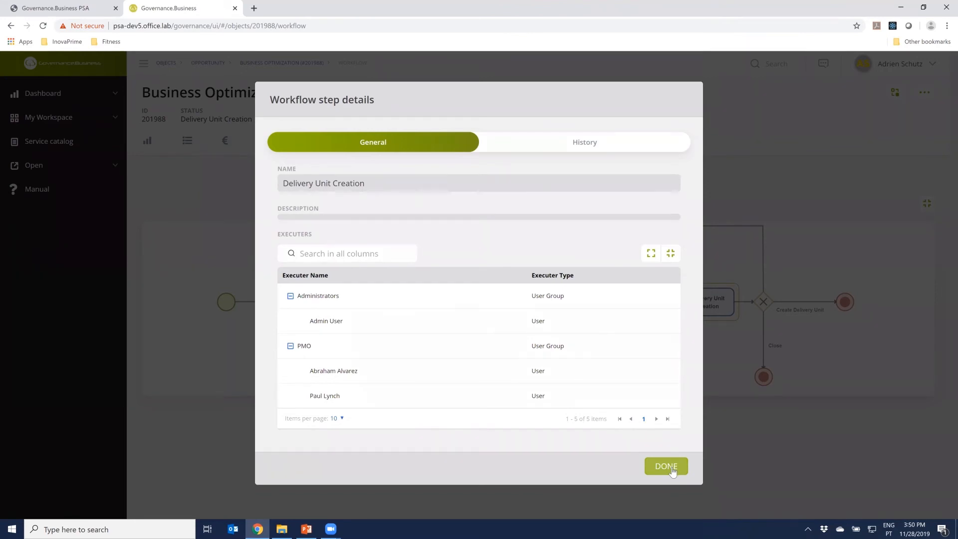
{"action": "left_click", "coordinate": [671, 466]}
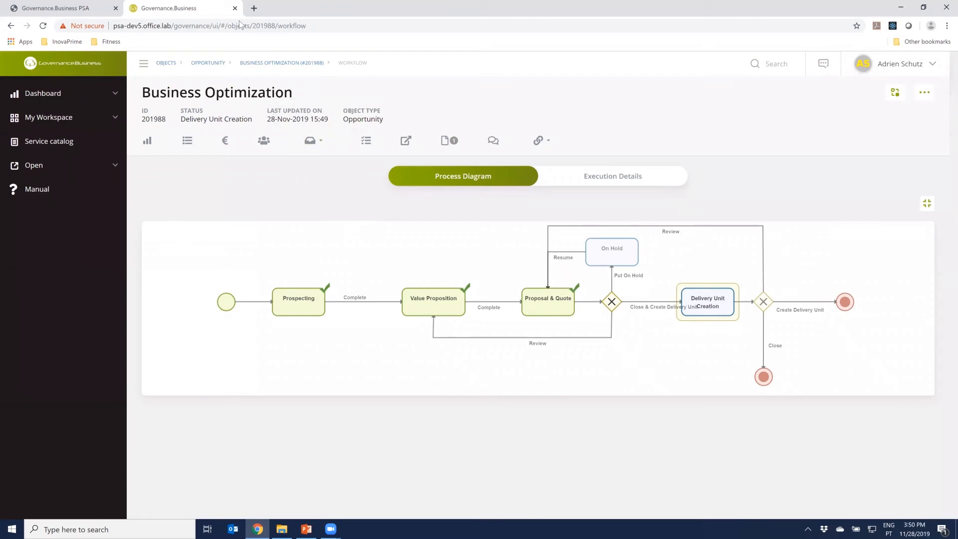
Close the Sales session, enter the PSA demo as the PMO, and open the list of objects pending action
{"action": "left_click", "coordinate": [235, 8]}
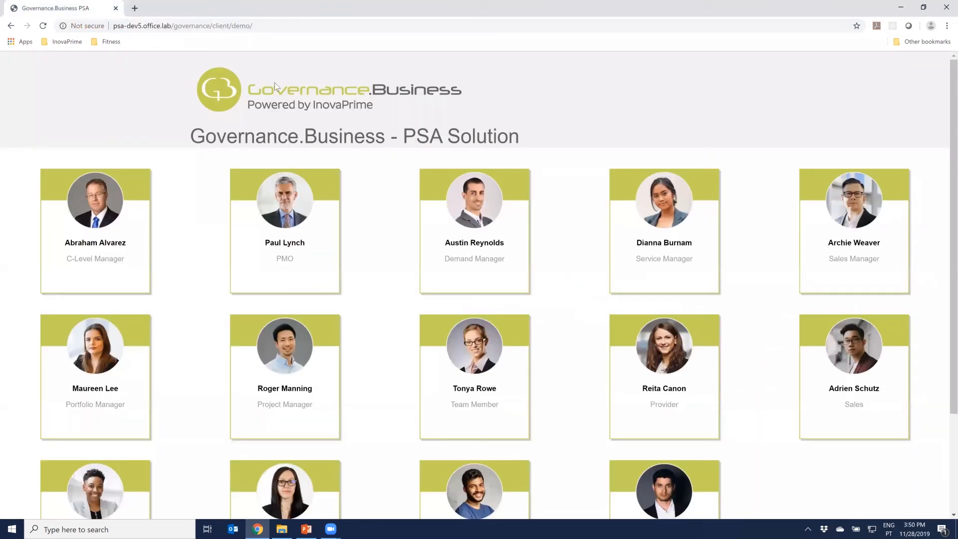
{"action": "left_click", "coordinate": [290, 205]}
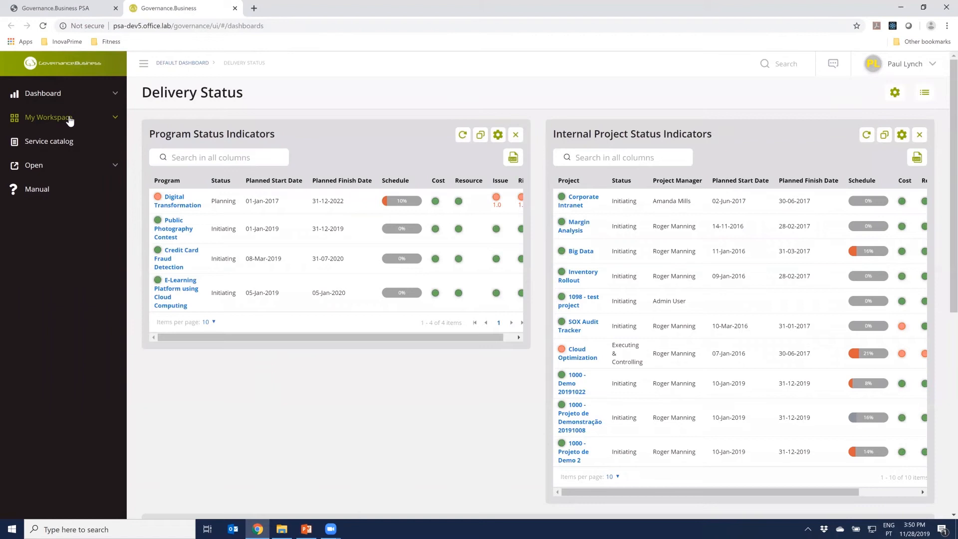
{"action": "left_click", "coordinate": [69, 120]}
{"action": "left_click", "coordinate": [51, 144]}
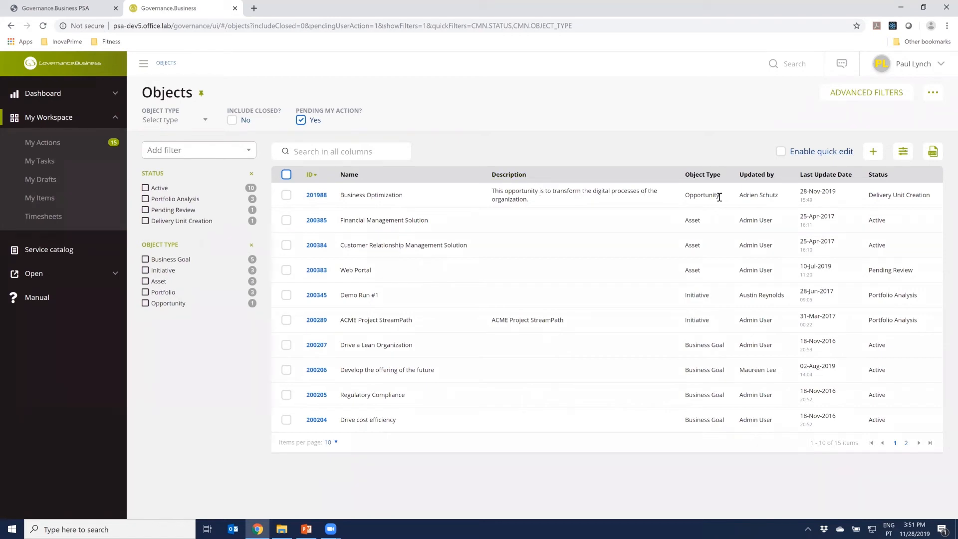
Enable quick edit for the Business Optimization opportunity and review its fields down to Delivery Details
{"action": "left_click", "coordinate": [781, 151]}
{"action": "left_click", "coordinate": [287, 195]}
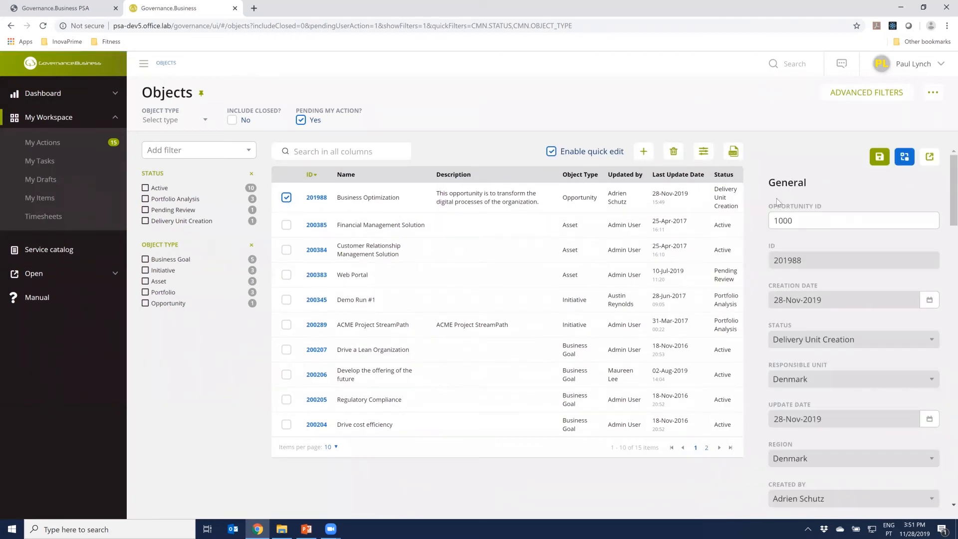
{"action": "scroll", "coordinate": [803, 435], "scroll_direction": "down", "scroll_amount": 7}
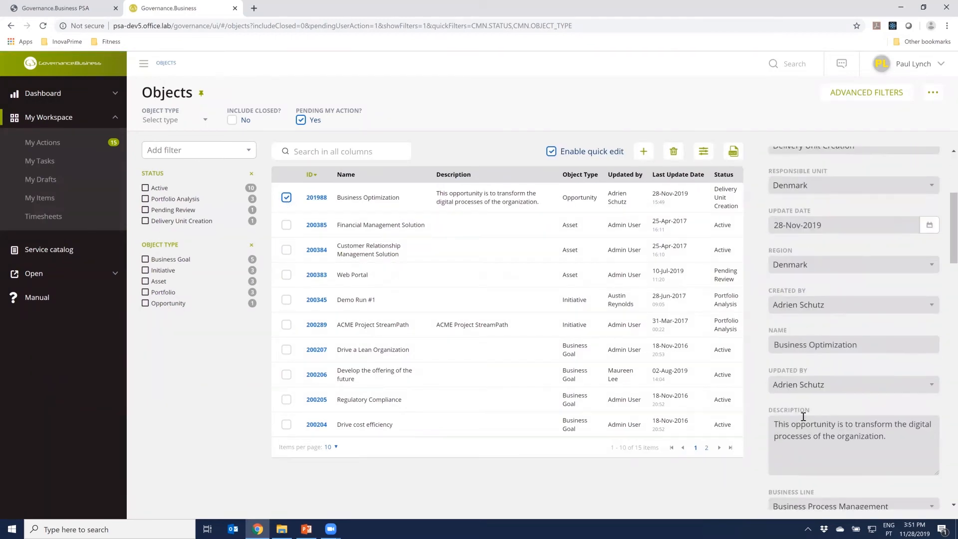
{"action": "scroll", "coordinate": [804, 412], "scroll_direction": "down", "scroll_amount": 10}
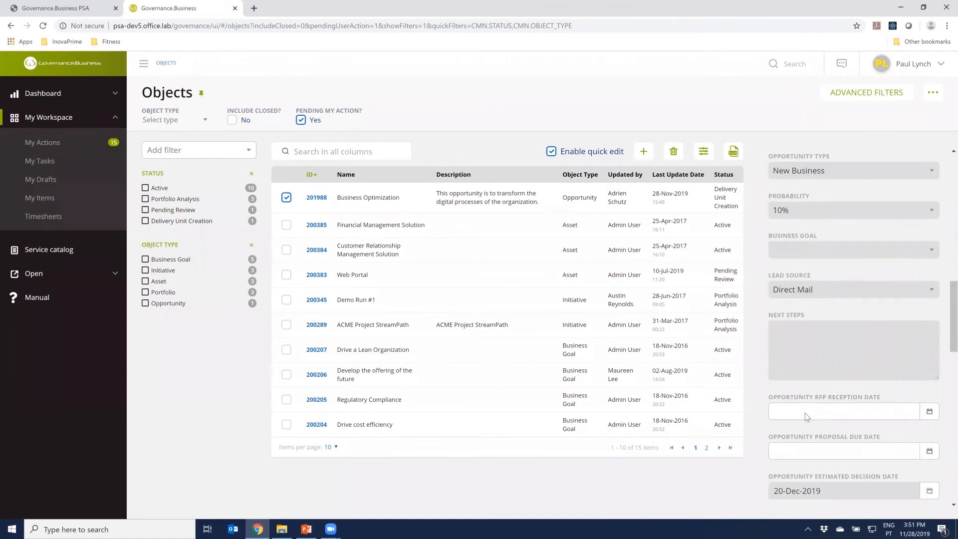
{"action": "scroll", "coordinate": [804, 412], "scroll_direction": "down", "scroll_amount": 10}
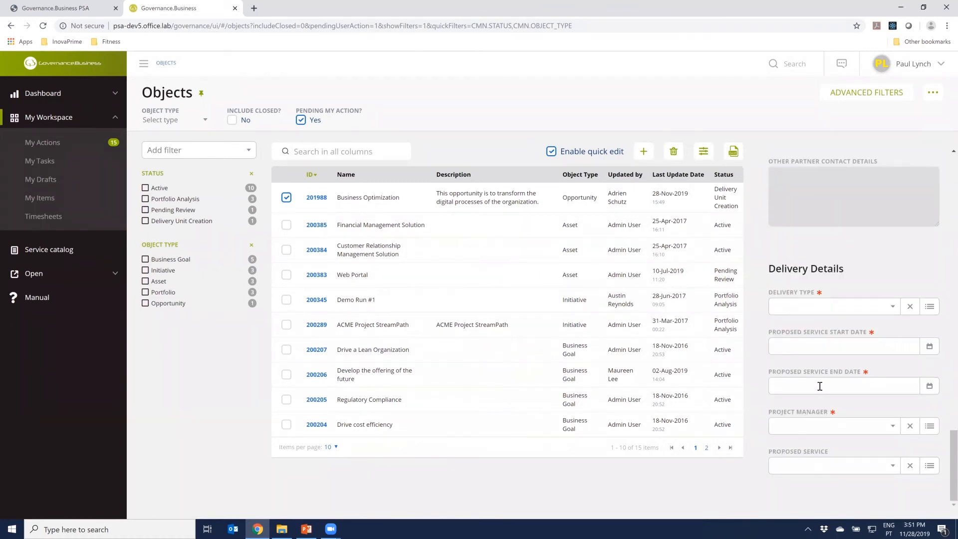
Open the Business Optimization opportunity and review its full details, including the contacts and delivery fields
{"action": "left_click", "coordinate": [316, 199]}
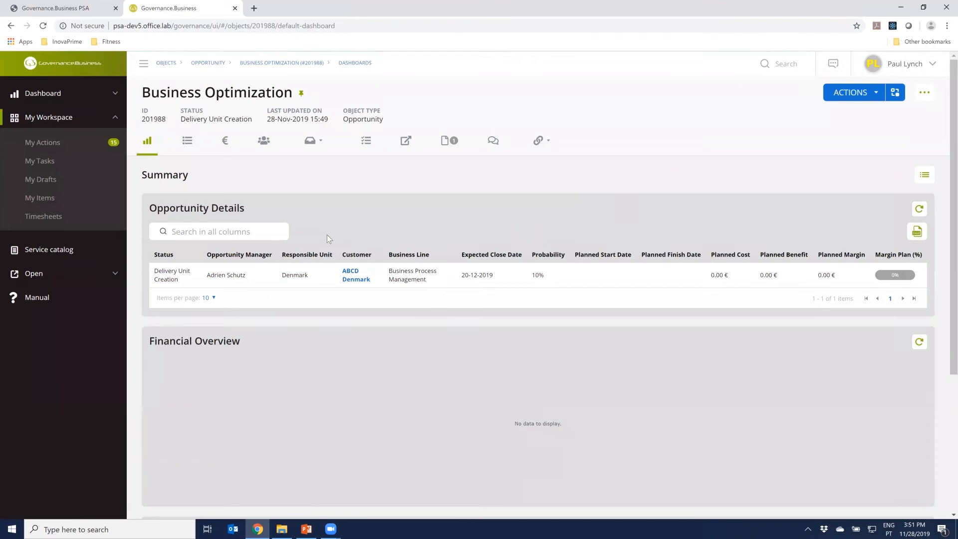
{"action": "left_click", "coordinate": [189, 143]}
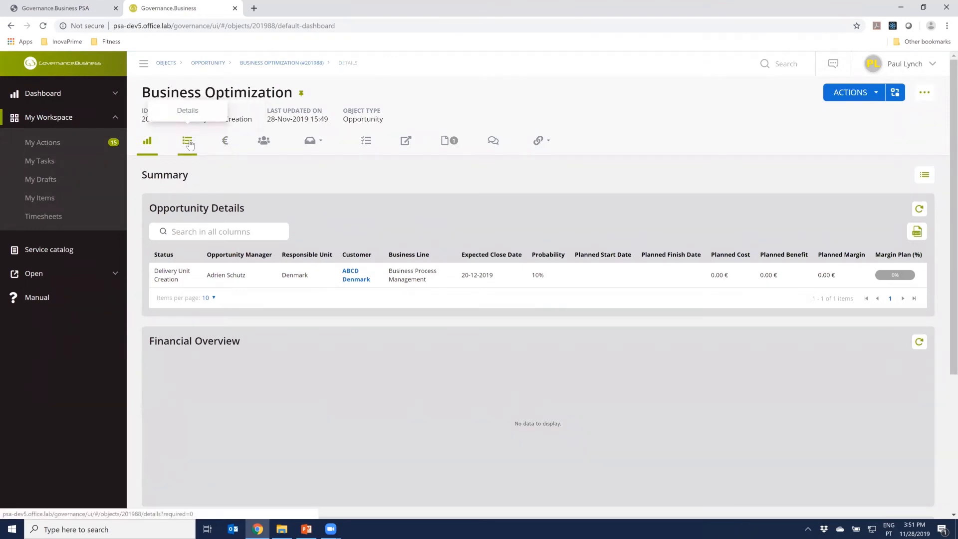
{"action": "scroll", "coordinate": [455, 397], "scroll_direction": "down", "scroll_amount": 3}
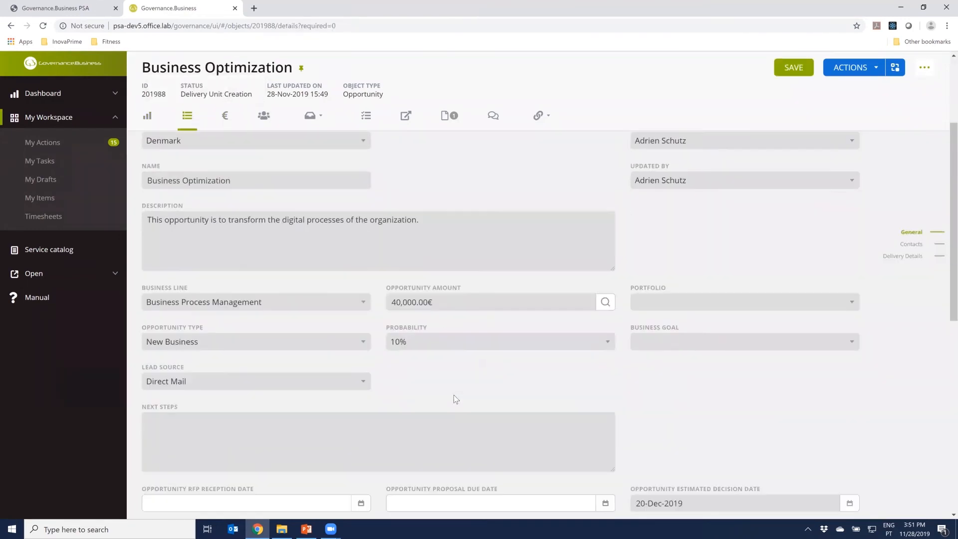
{"action": "scroll", "coordinate": [453, 395], "scroll_direction": "down", "scroll_amount": 9}
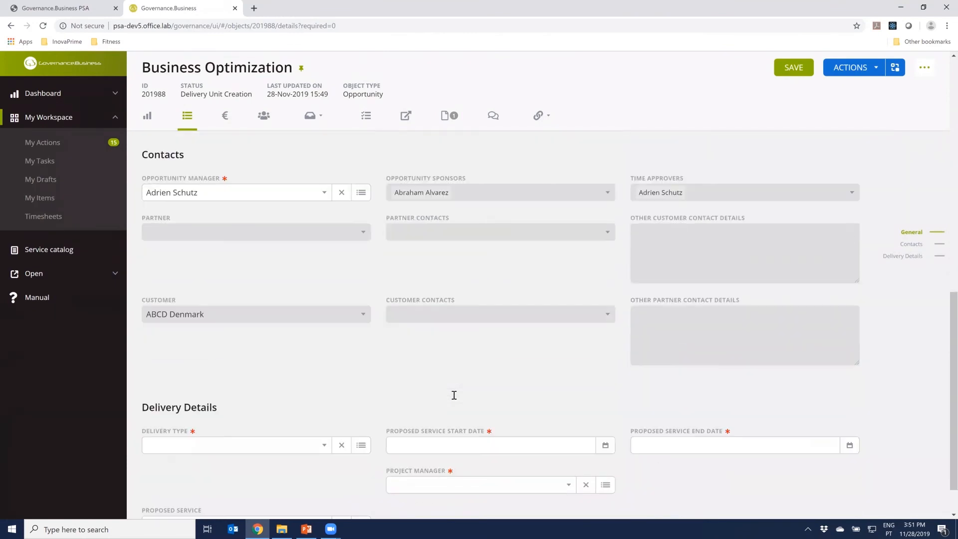
{"action": "scroll", "coordinate": [454, 395], "scroll_direction": "down", "scroll_amount": 1}
{"action": "scroll", "coordinate": [453, 395], "scroll_direction": "up", "scroll_amount": 13}
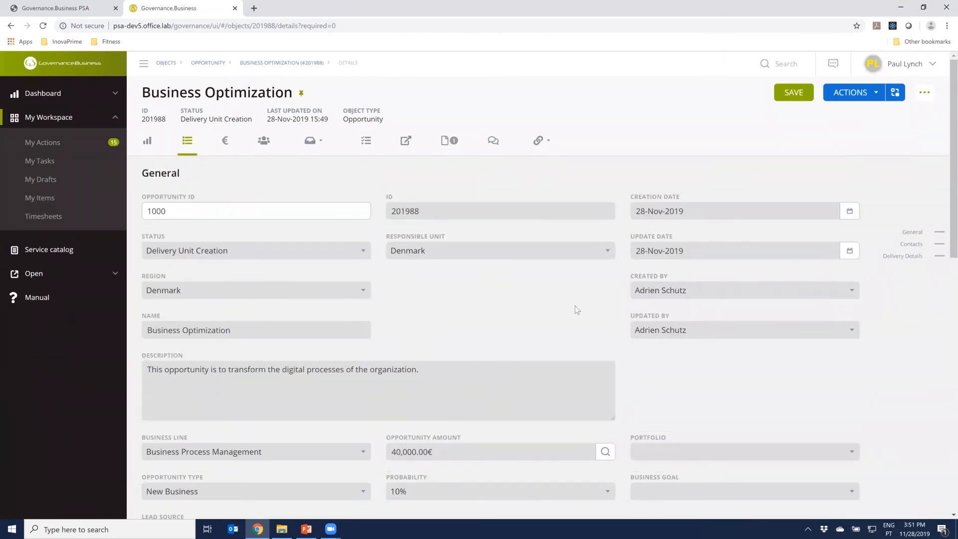
Check the actions available for Delivery Unit Creation and their paths in the opportunity's process diagram
{"action": "left_click", "coordinate": [867, 95]}
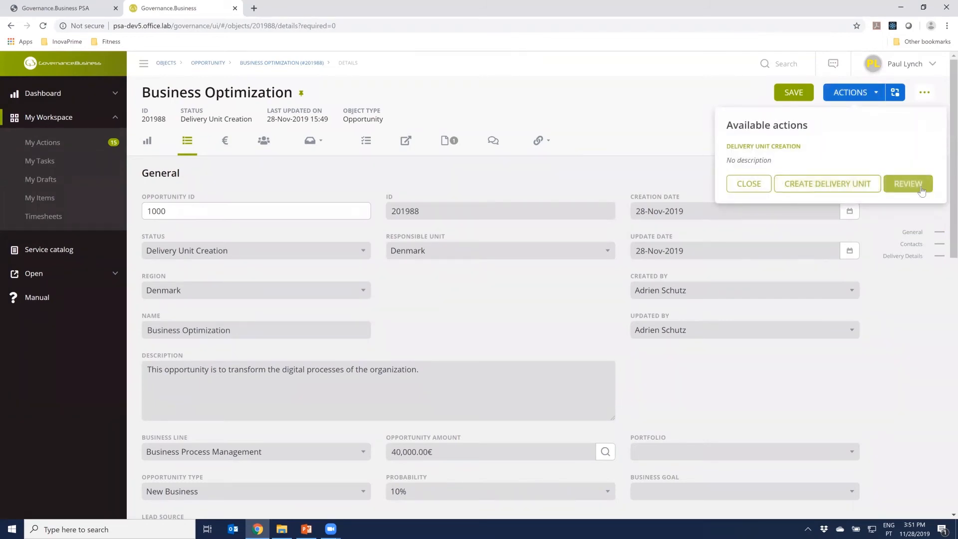
{"action": "left_click", "coordinate": [895, 92]}
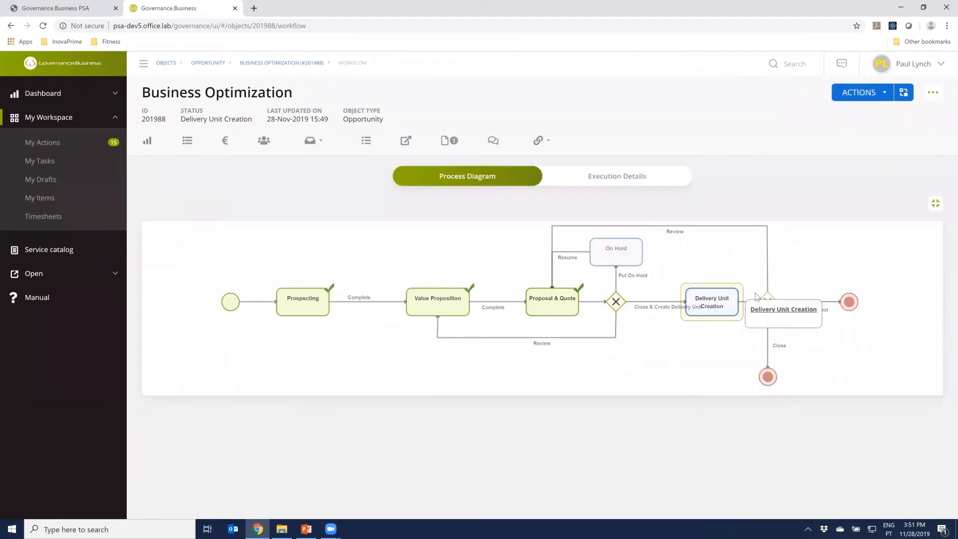
{"action": "mouse_move", "coordinate": [547, 305]}
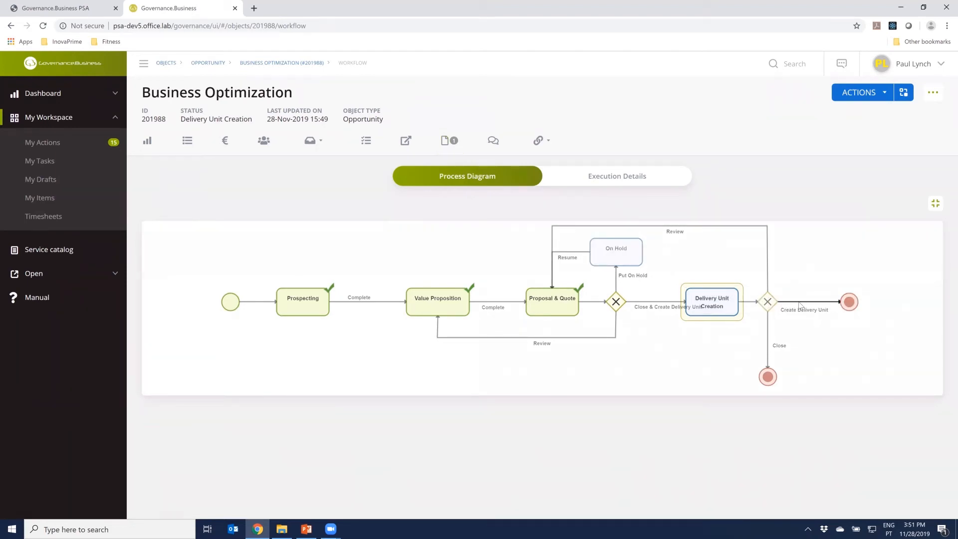
Return to the opportunity's details and set the delivery type to Project
{"action": "left_click", "coordinate": [192, 145]}
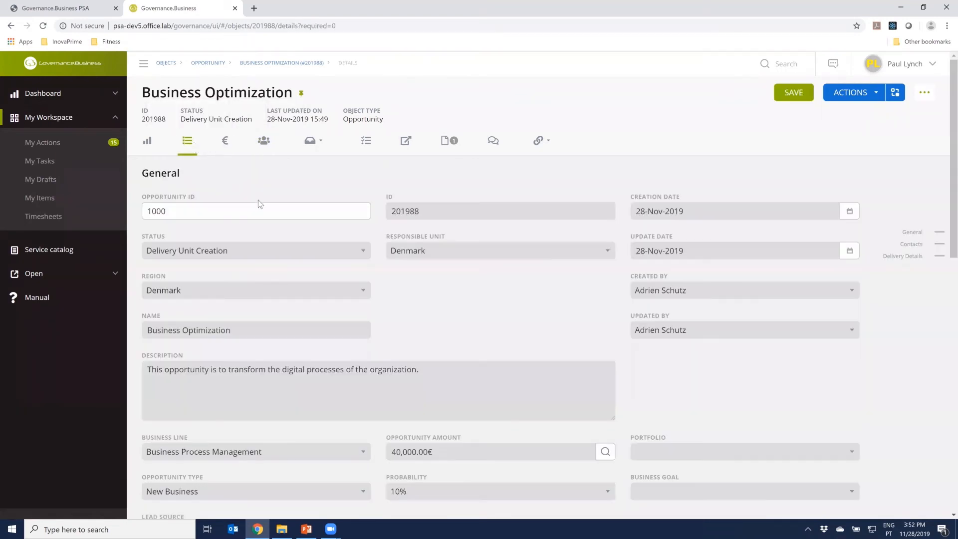
{"action": "scroll", "coordinate": [434, 314], "scroll_direction": "down", "scroll_amount": 5}
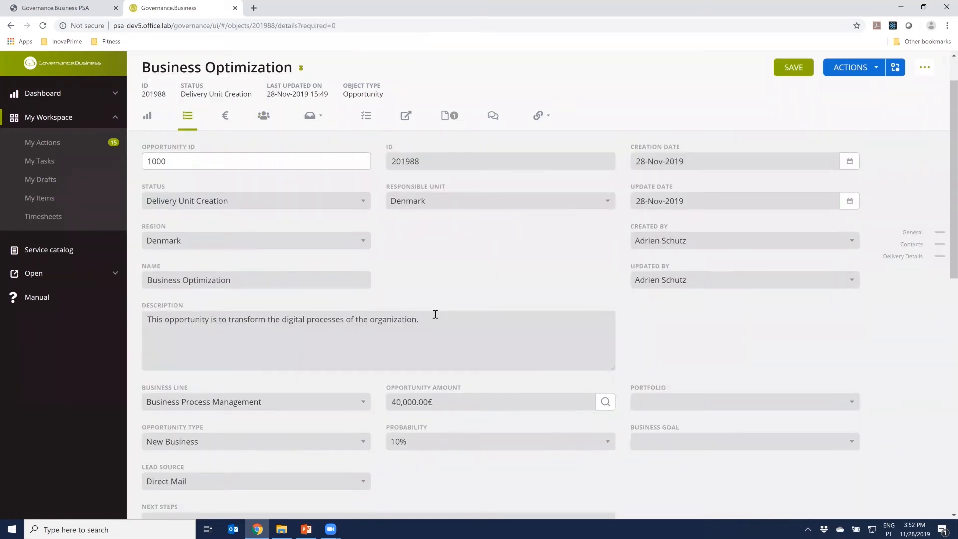
{"action": "scroll", "coordinate": [437, 313], "scroll_direction": "down", "scroll_amount": 7}
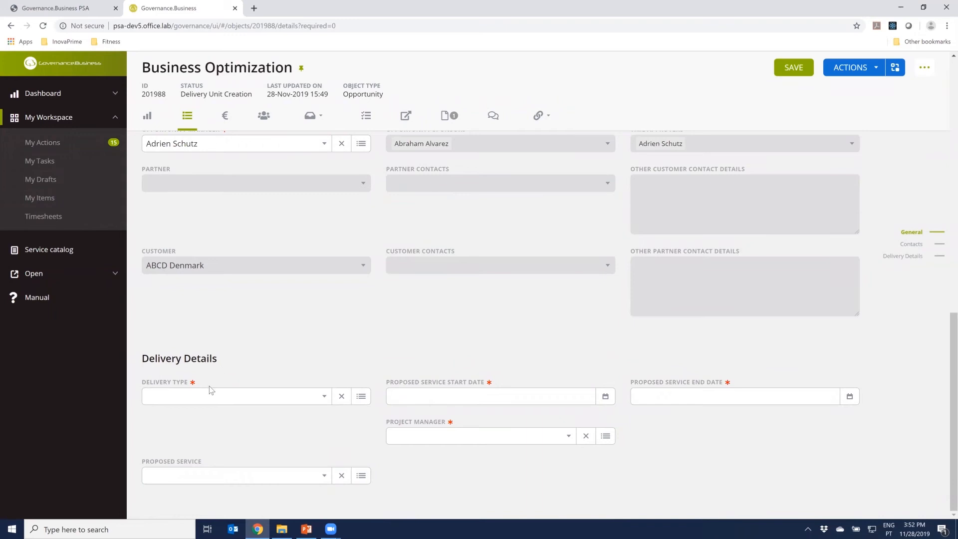
{"action": "left_click", "coordinate": [204, 398]}
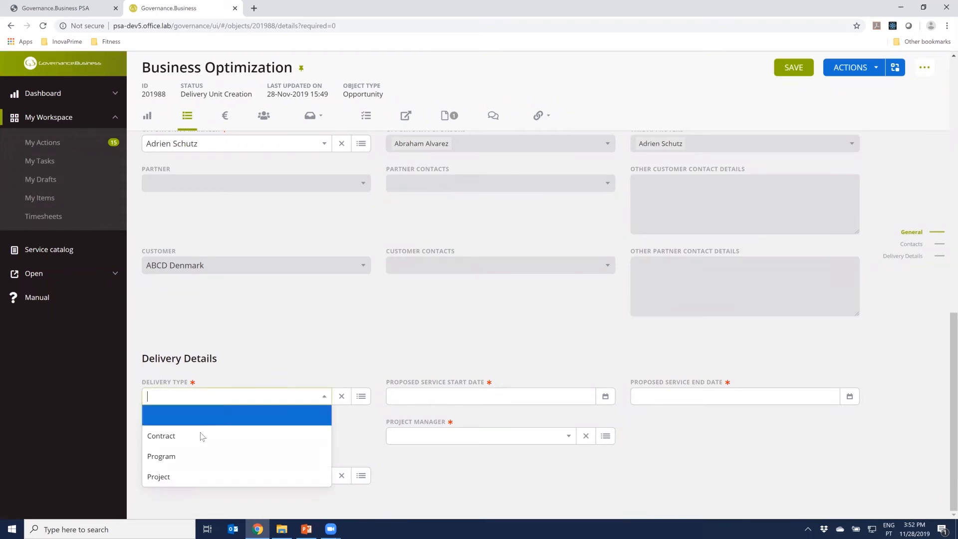
{"action": "left_click", "coordinate": [188, 478]}
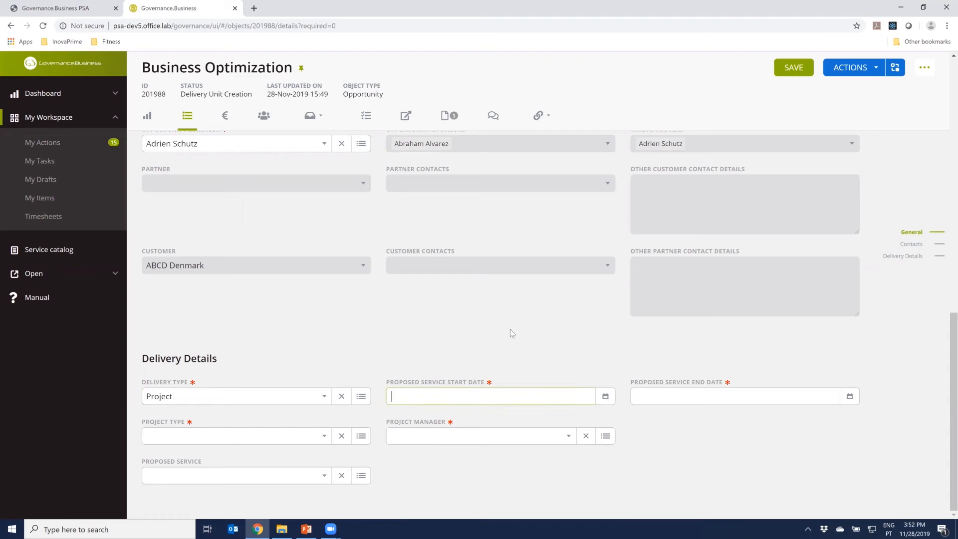
Set the proposed service start date to 01-Nov-2019 and the end date to 31-Dec-2019
{"action": "type", "text": "3"}
{"action": "key", "text": "BackSpace"}
{"action": "type", "text": "1-11"}
{"action": "key", "text": "Tab"}
{"action": "left_click", "coordinate": [670, 397]}
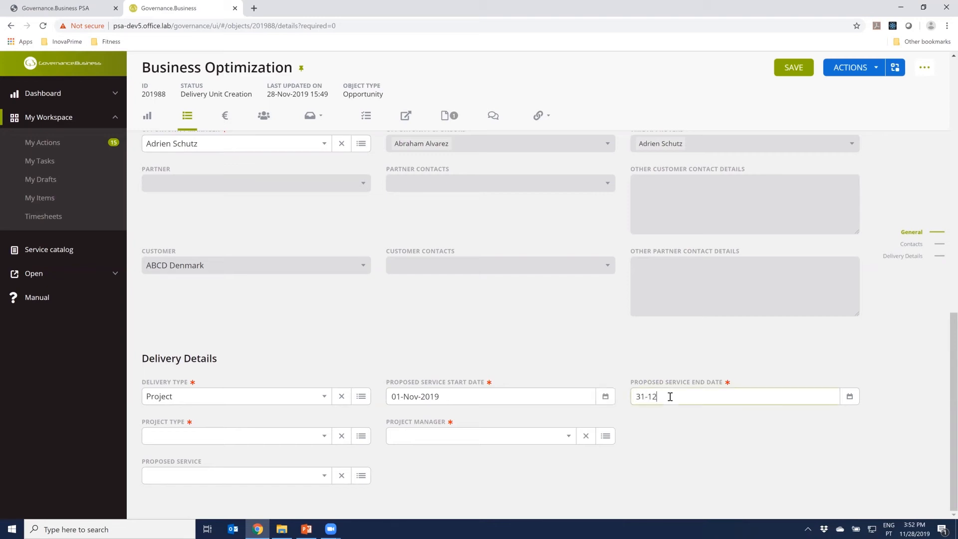
{"action": "key", "text": "Tab"}
Set the project type to Time and Material (T&M) and assign the project manager
{"action": "left_click", "coordinate": [282, 438]}
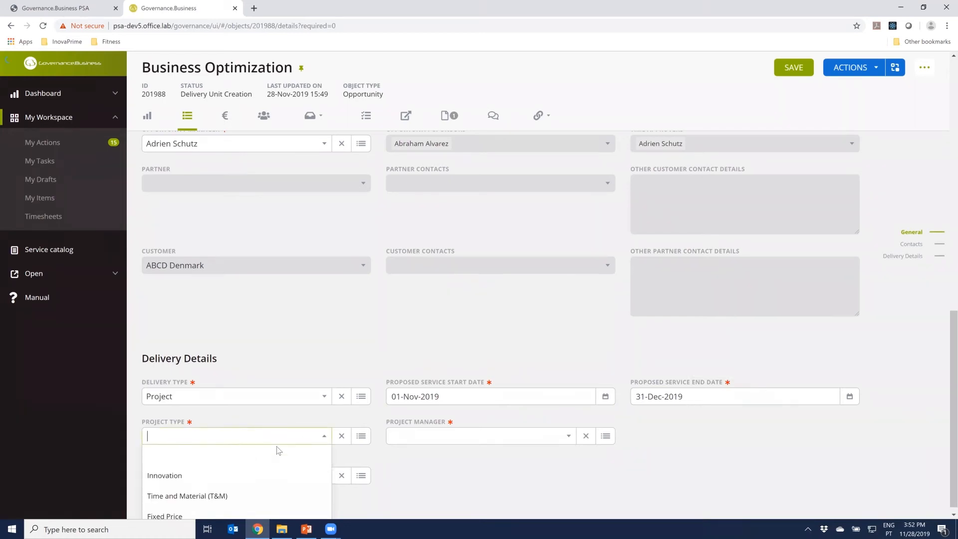
{"action": "left_click", "coordinate": [237, 500]}
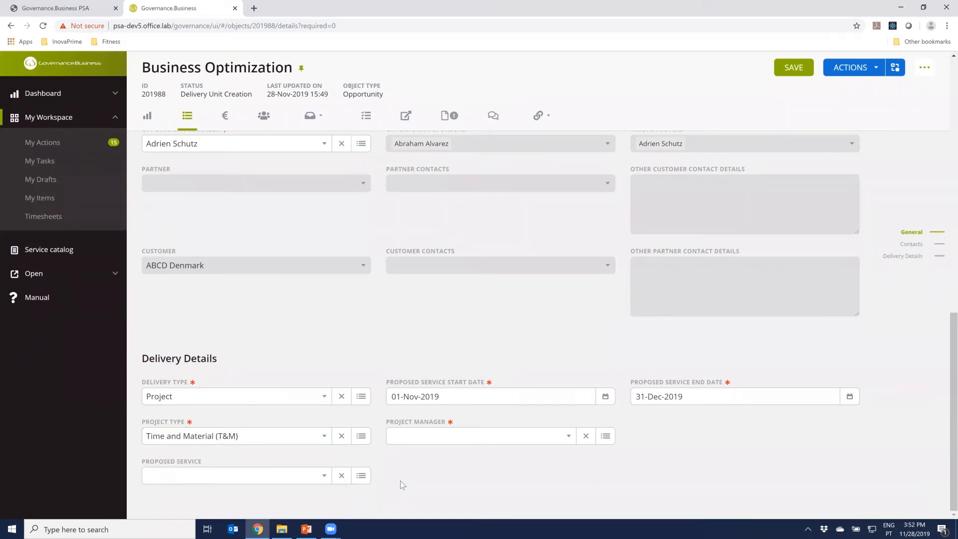
{"action": "left_click", "coordinate": [483, 439]}
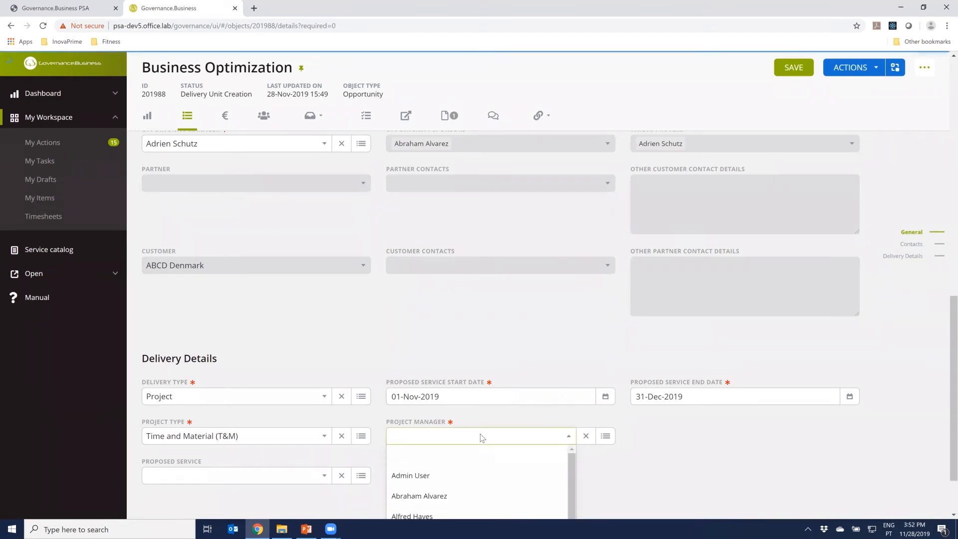
{"action": "type", "text": "roger"}
{"action": "key", "text": "Return"}
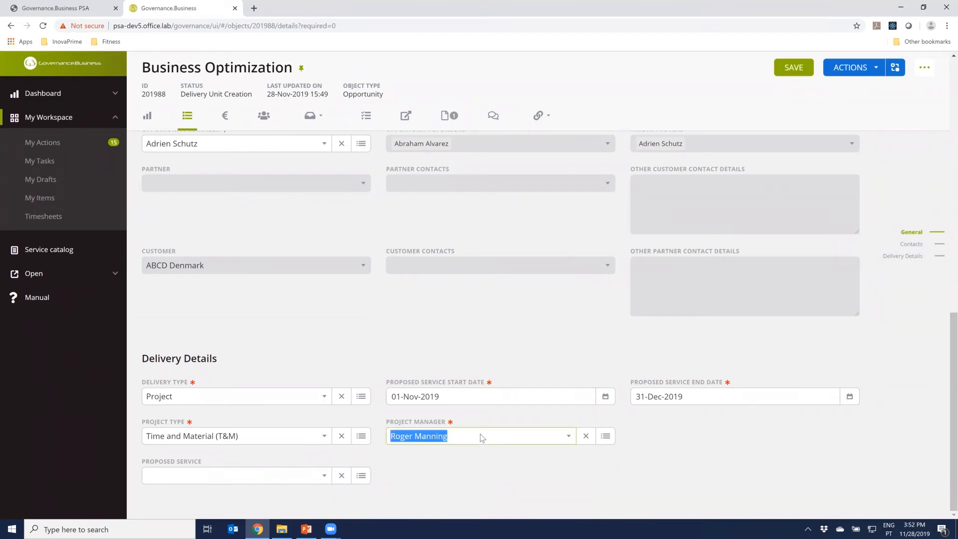
{"action": "left_click", "coordinate": [567, 332]}
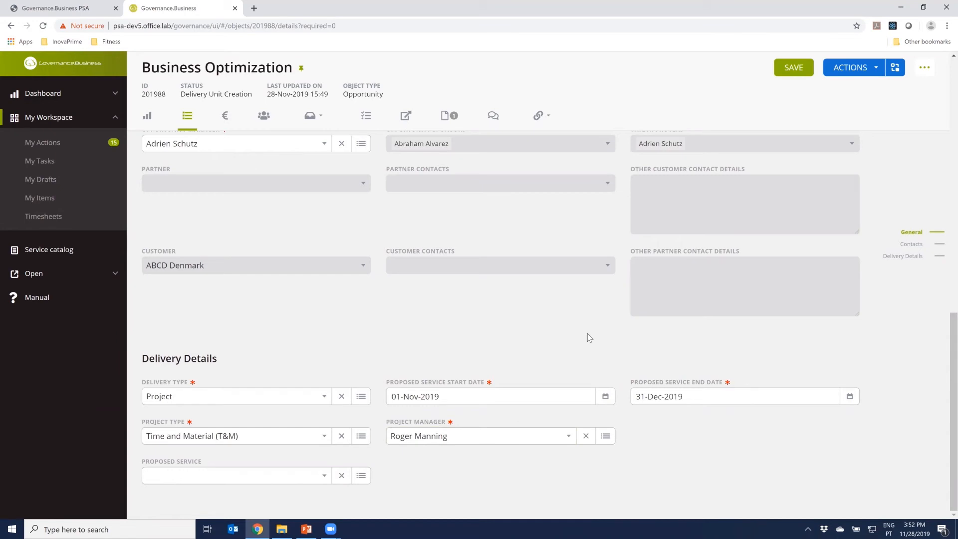
Execute the Create Delivery Unit action on the opportunity and view the project linked in its references
{"action": "left_click", "coordinate": [873, 73]}
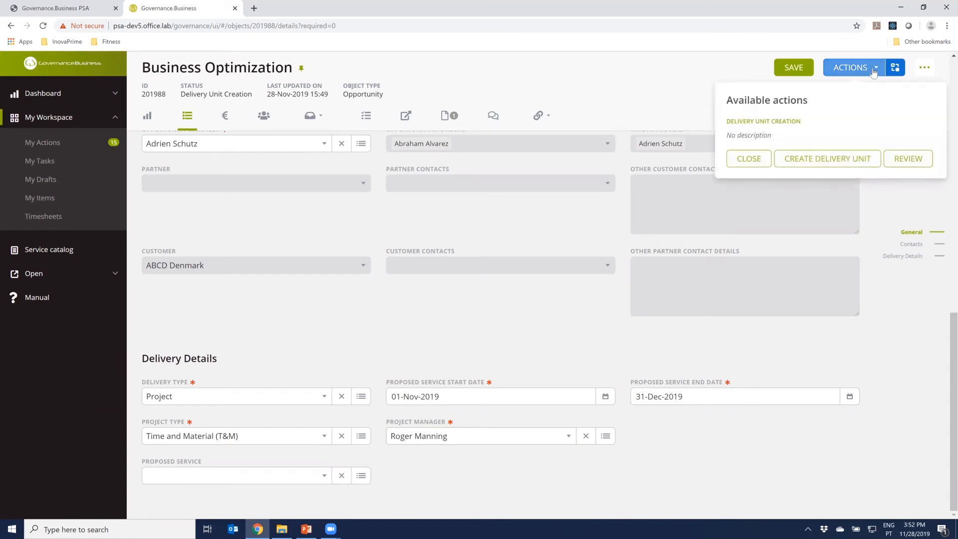
{"action": "left_click", "coordinate": [819, 163]}
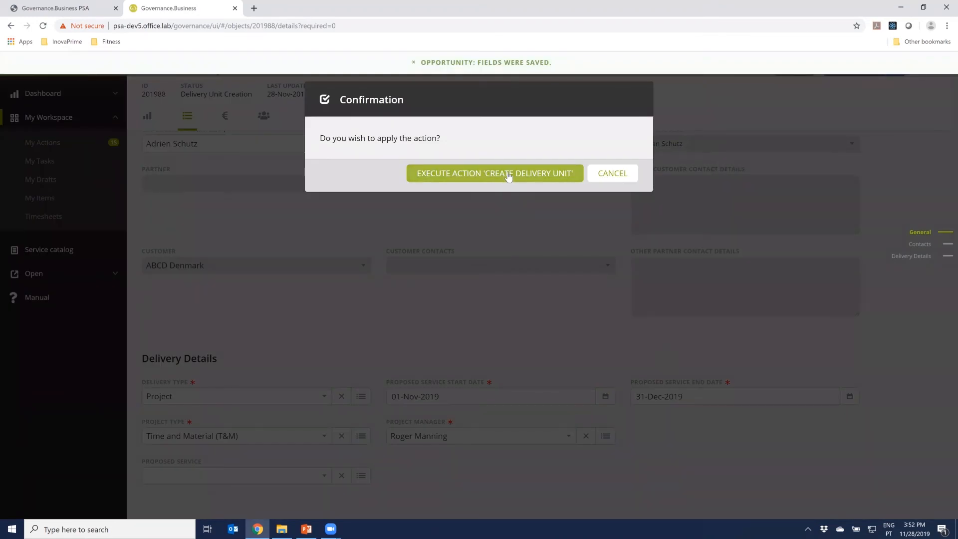
{"action": "left_click", "coordinate": [509, 173]}
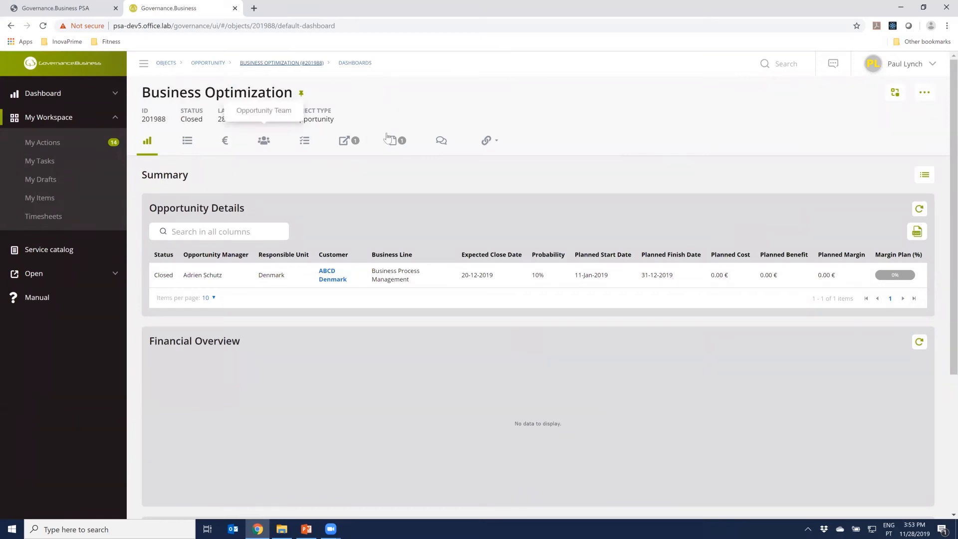
{"action": "left_click", "coordinate": [343, 144]}
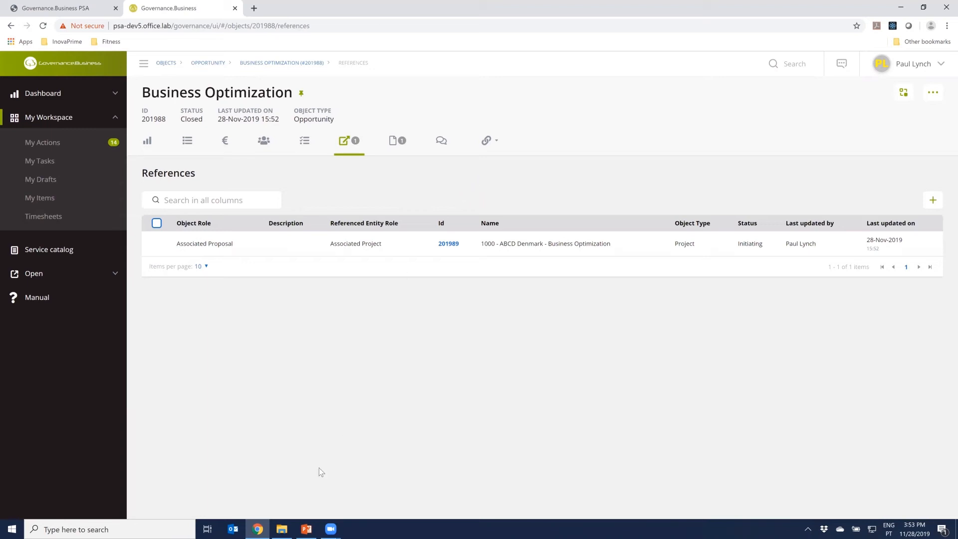
Switch to the PowerPoint presentation and advance to the Sales Management summary slide
{"action": "left_click", "coordinate": [308, 527]}
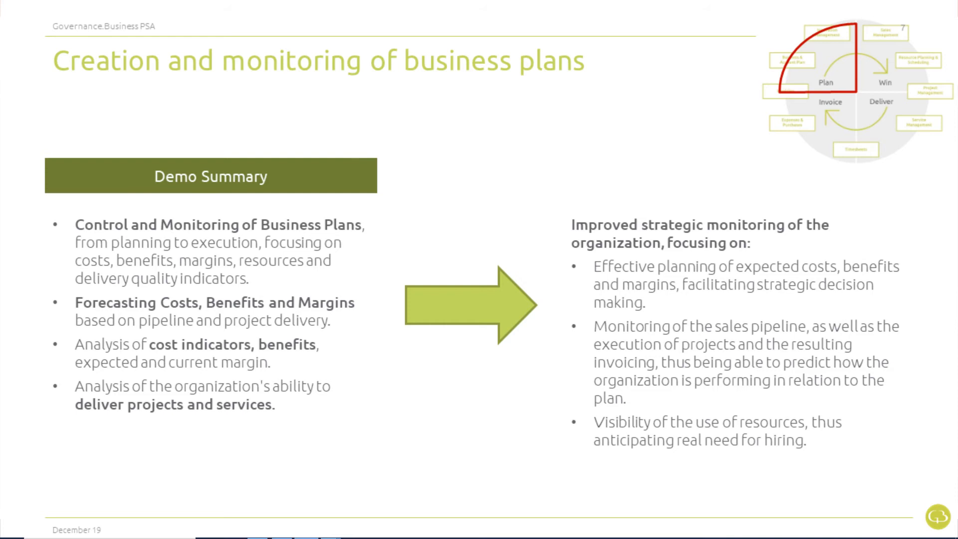
{"action": "key", "text": "Right"}
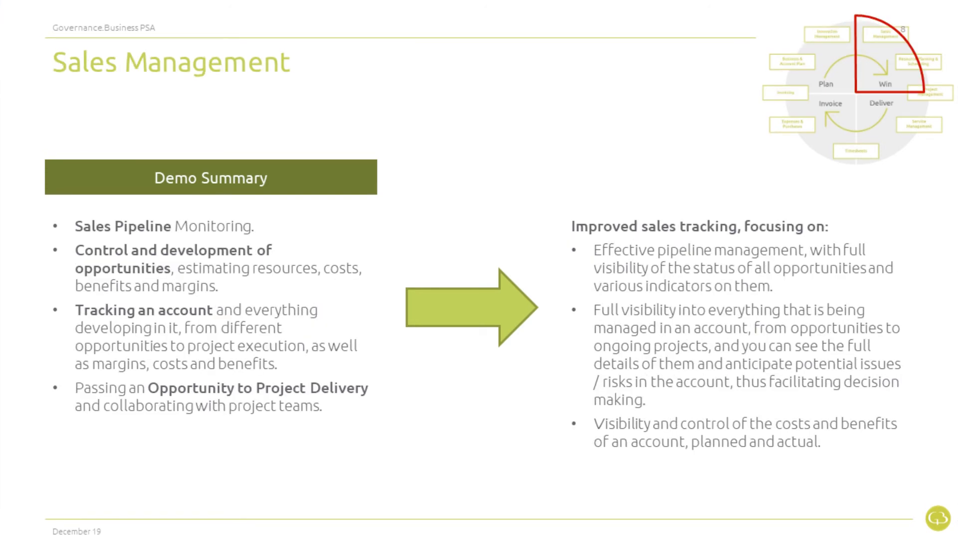
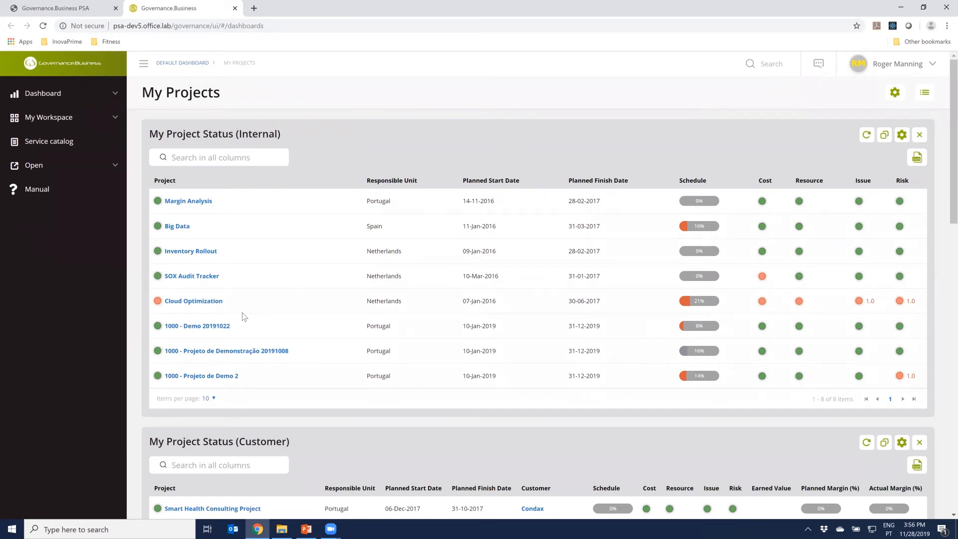
Review the internal and customer project lists, then open the 1000 - ABCD Denmark - Business Optimization project and its status dashboard
{"action": "mouse_move", "coordinate": [191, 135]}
{"action": "scroll", "coordinate": [310, 372], "scroll_direction": "down", "scroll_amount": 2}
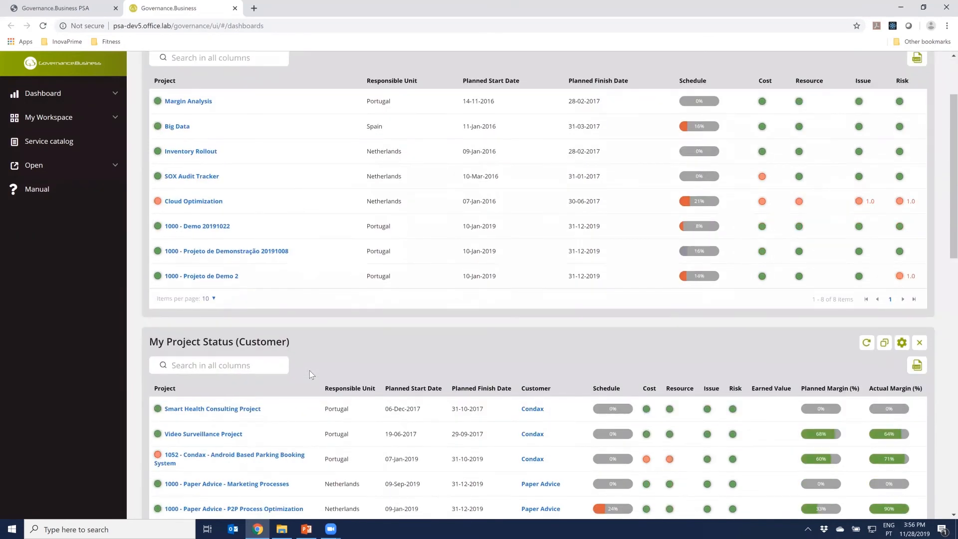
{"action": "scroll", "coordinate": [309, 370], "scroll_direction": "down", "scroll_amount": 4}
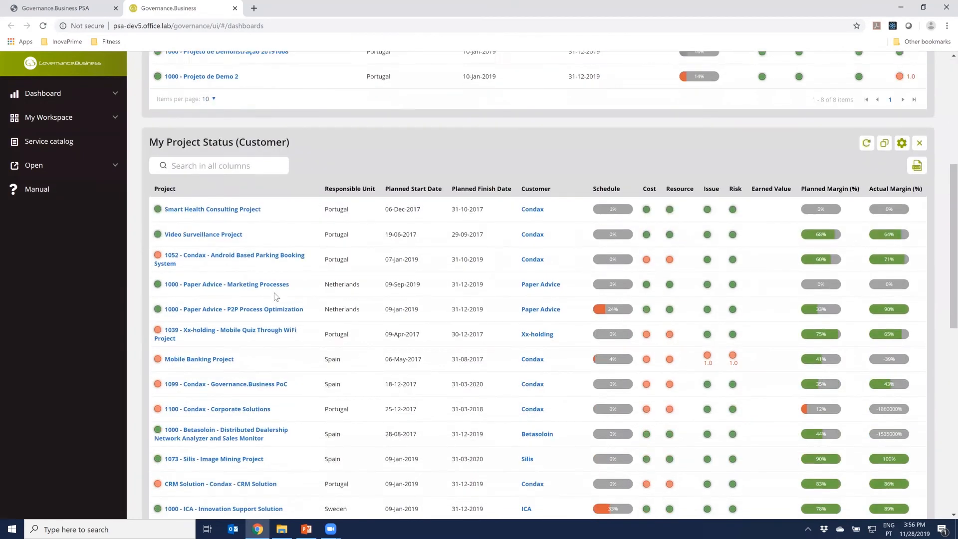
{"action": "scroll", "coordinate": [276, 297], "scroll_direction": "down", "scroll_amount": 1}
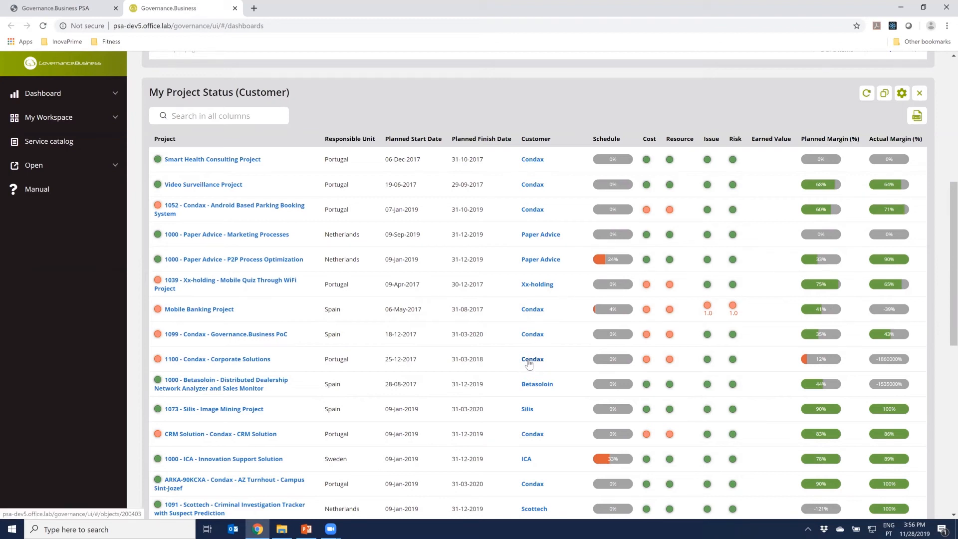
{"action": "scroll", "coordinate": [529, 365], "scroll_direction": "down", "scroll_amount": 2}
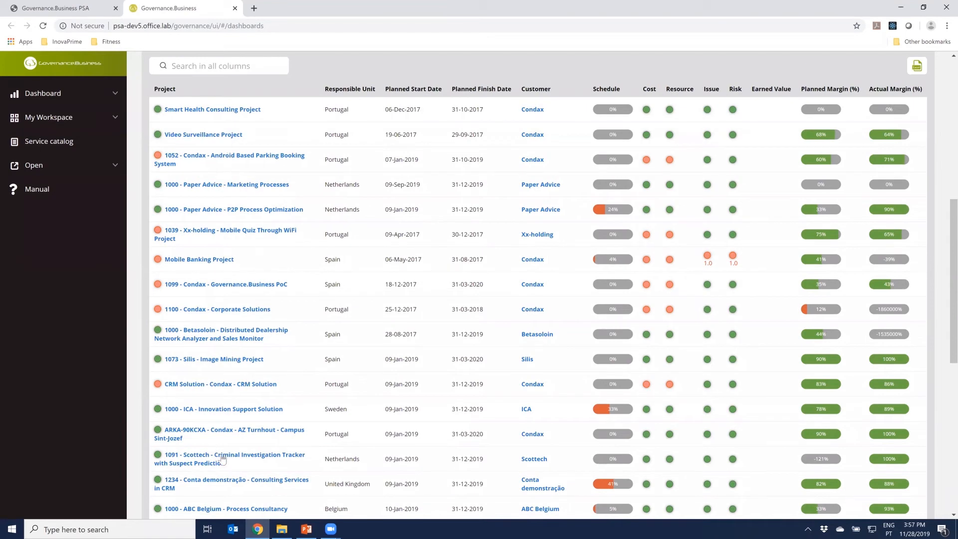
{"action": "scroll", "coordinate": [229, 459], "scroll_direction": "down", "scroll_amount": 1}
{"action": "scroll", "coordinate": [228, 459], "scroll_direction": "down", "scroll_amount": 2}
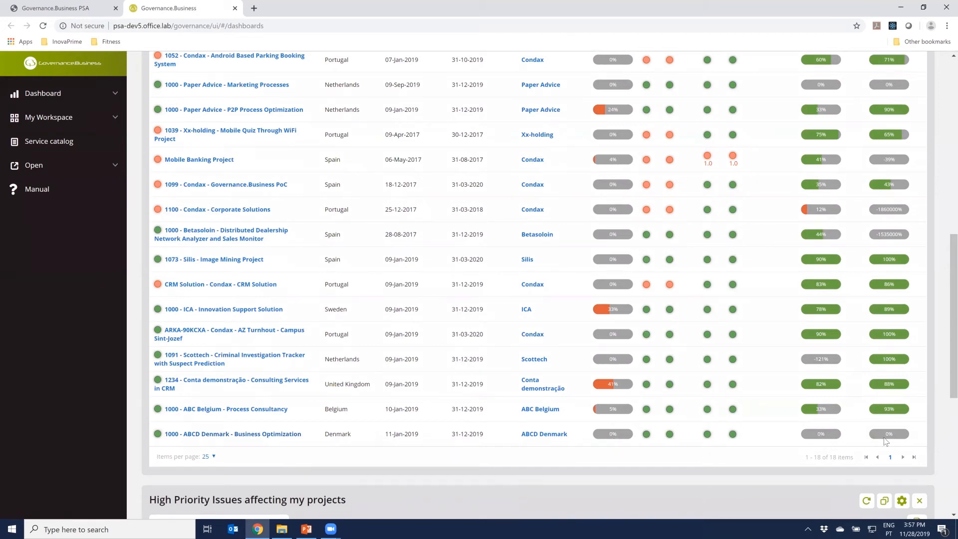
{"action": "left_click", "coordinate": [260, 435]}
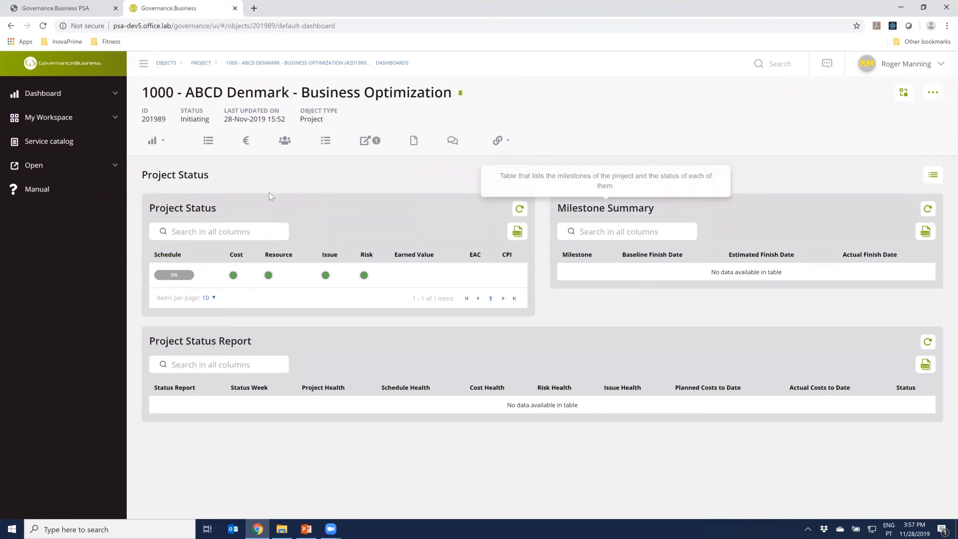
{"action": "left_click", "coordinate": [163, 144]}
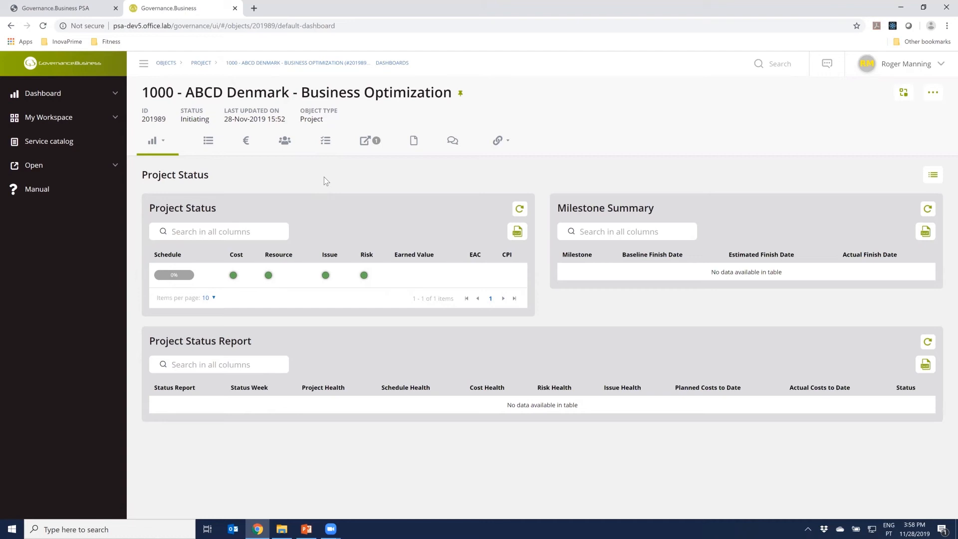
Examine the project's details, from the general information, contacts and project details to the scoring model and customer information
{"action": "left_click", "coordinate": [210, 145]}
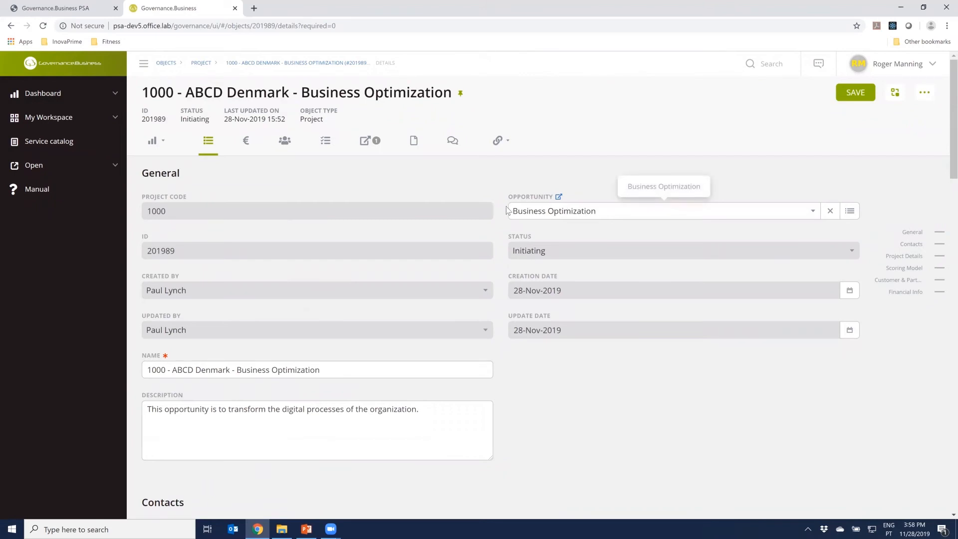
{"action": "mouse_move", "coordinate": [530, 204]}
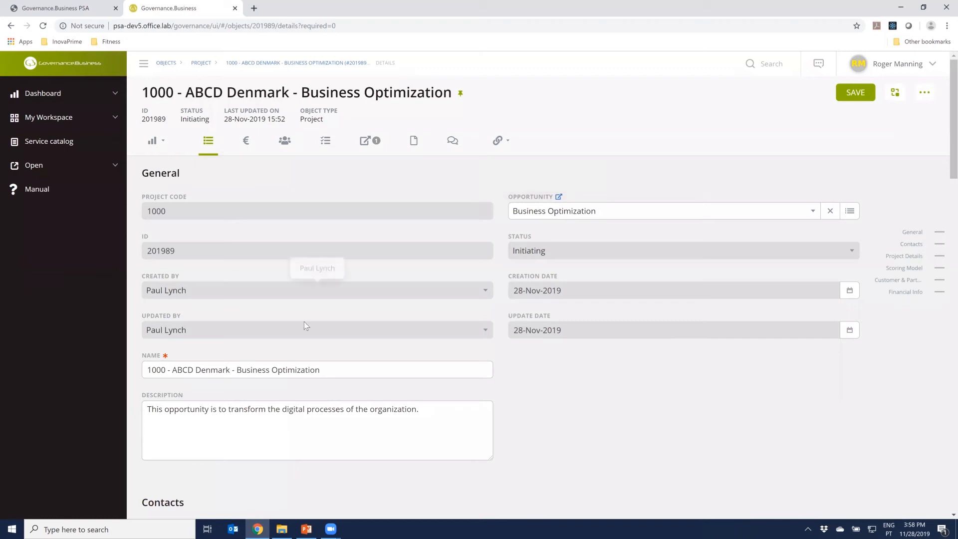
{"action": "scroll", "coordinate": [285, 348], "scroll_direction": "down", "scroll_amount": 4}
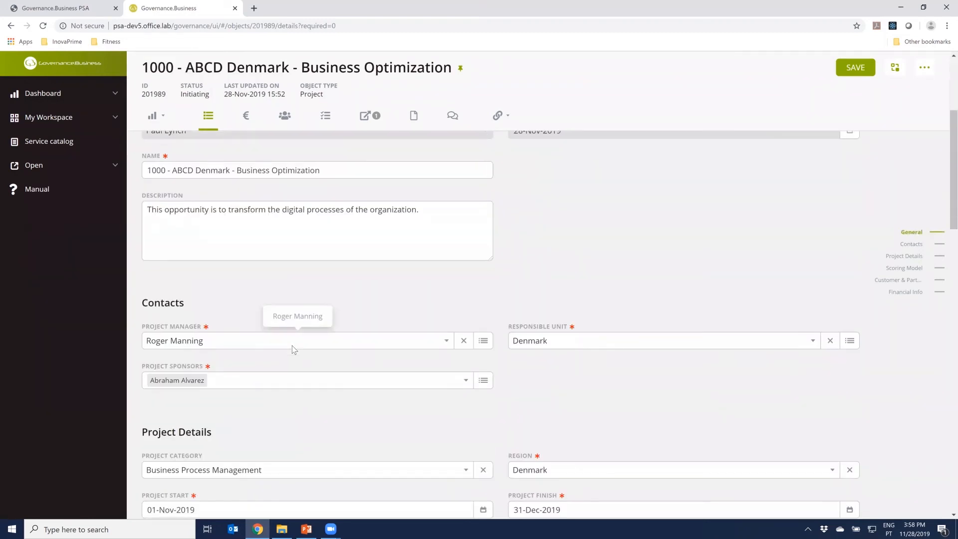
{"action": "scroll", "coordinate": [296, 348], "scroll_direction": "down", "scroll_amount": 5}
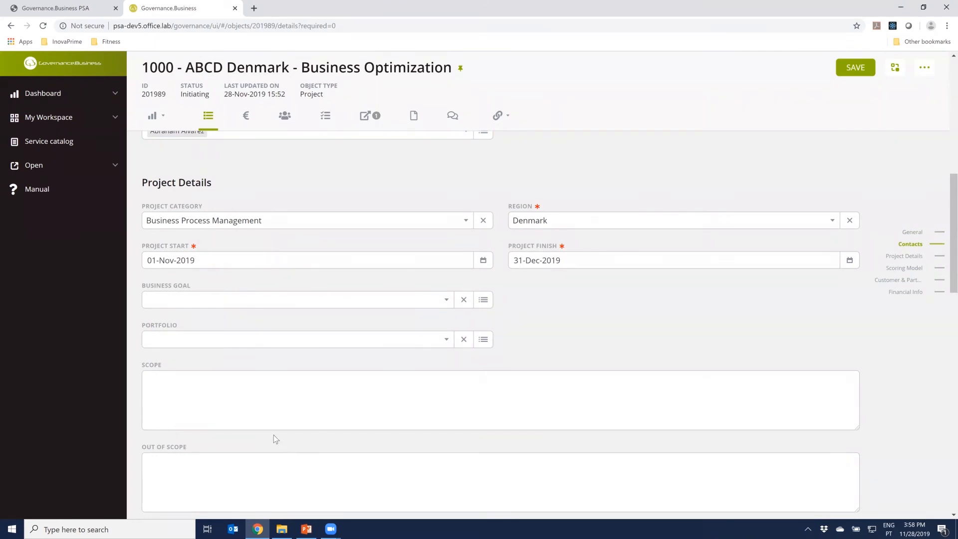
{"action": "scroll", "coordinate": [273, 435], "scroll_direction": "down", "scroll_amount": 6}
{"action": "scroll", "coordinate": [273, 436], "scroll_direction": "down", "scroll_amount": 9}
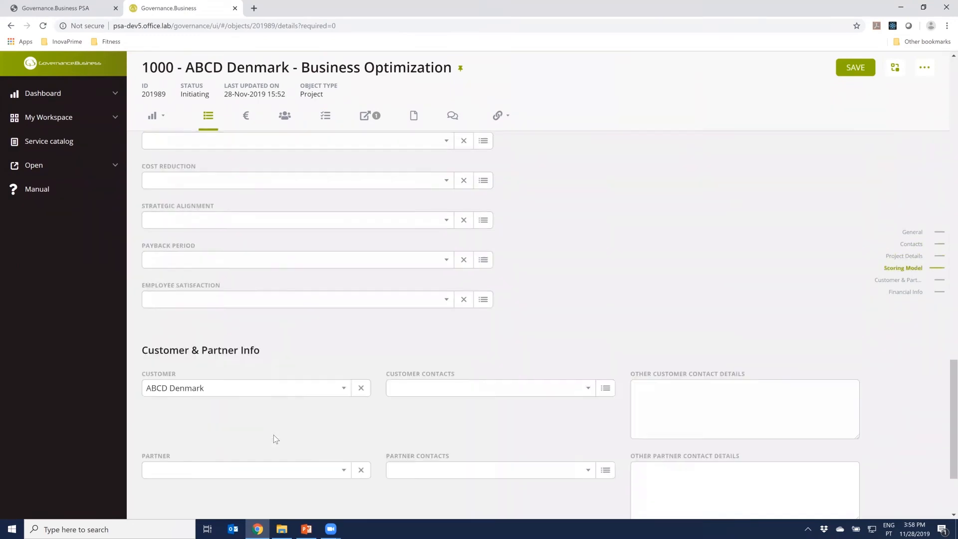
{"action": "scroll", "coordinate": [273, 435], "scroll_direction": "up", "scroll_amount": 10}
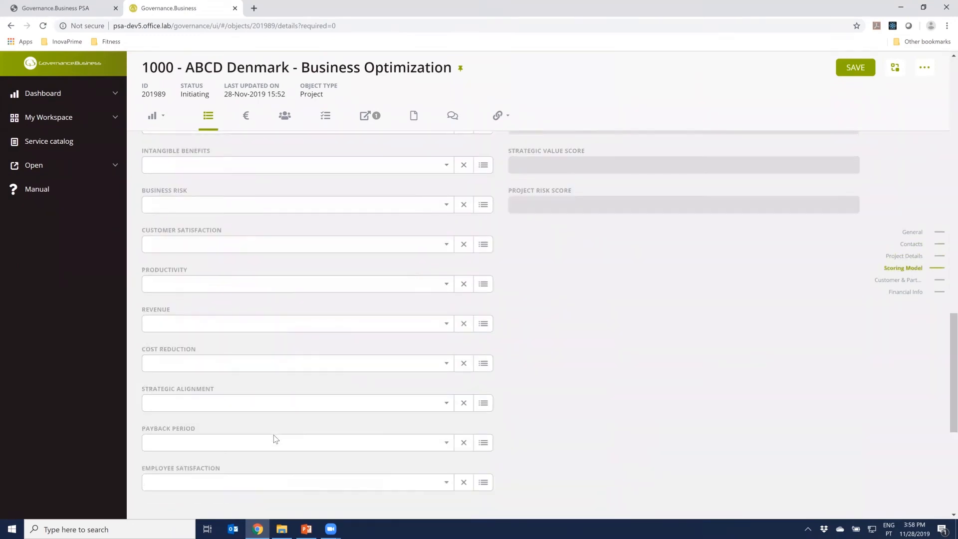
{"action": "scroll", "coordinate": [275, 435], "scroll_direction": "up", "scroll_amount": 10}
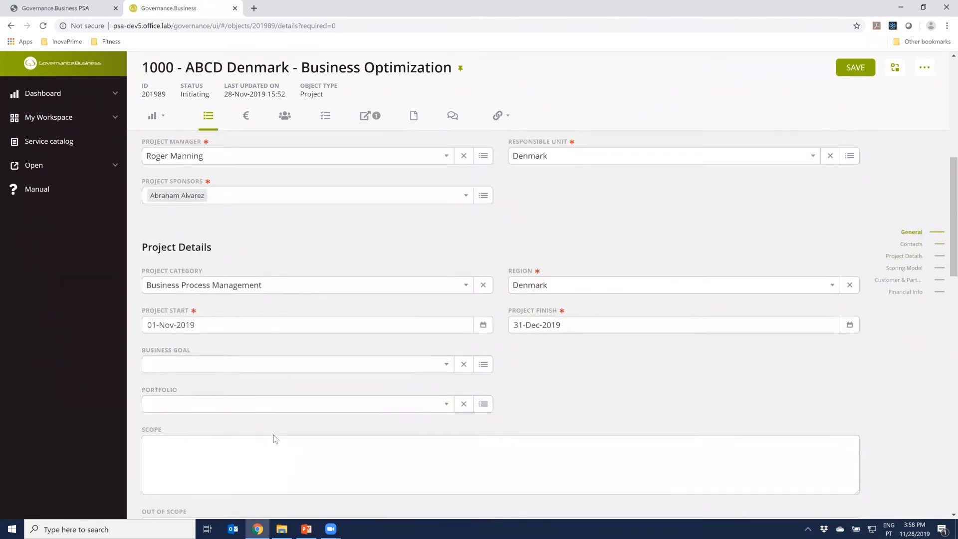
{"action": "scroll", "coordinate": [493, 283], "scroll_direction": "up", "scroll_amount": 3}
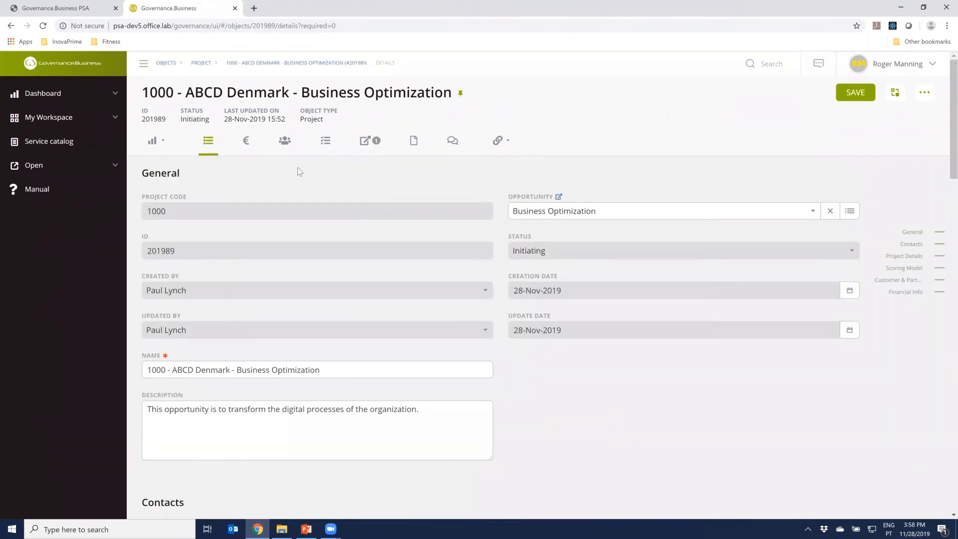
Create the project's cost plan and choose to add lines to it
{"action": "left_click", "coordinate": [246, 141]}
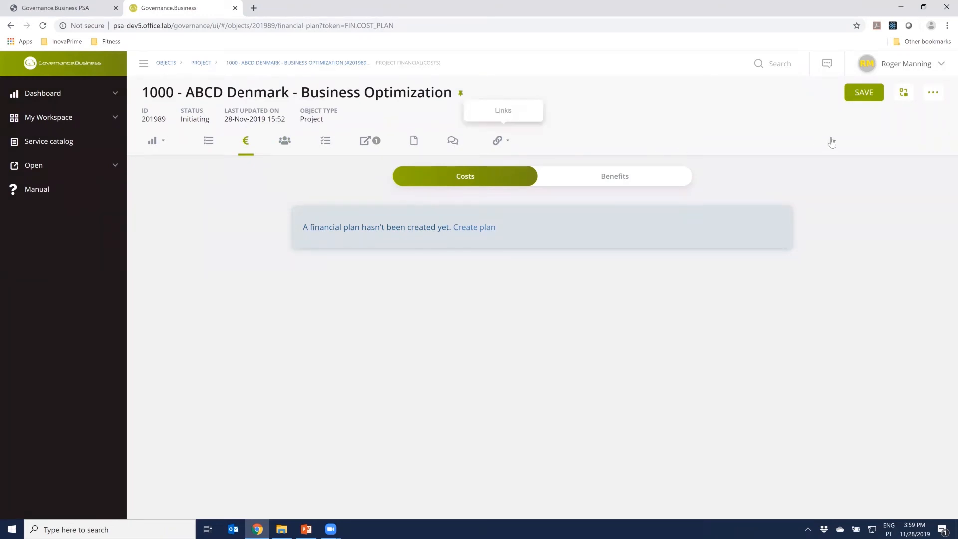
{"action": "left_click", "coordinate": [933, 92]}
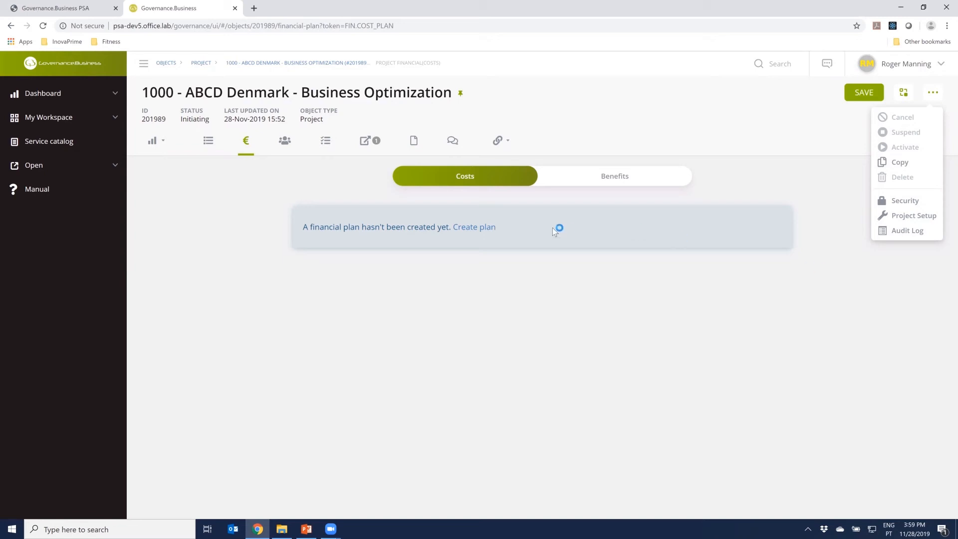
{"action": "left_click", "coordinate": [475, 227]}
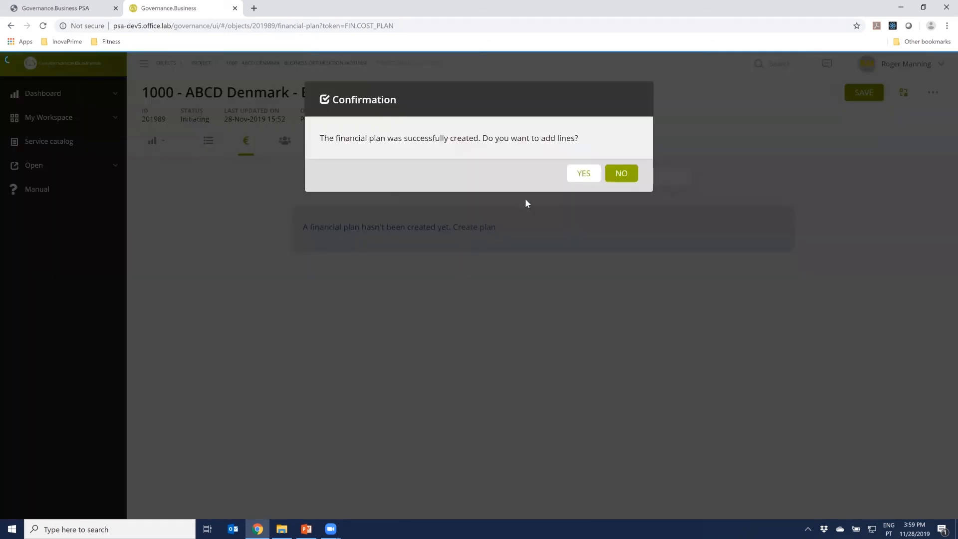
{"action": "left_click", "coordinate": [582, 173]}
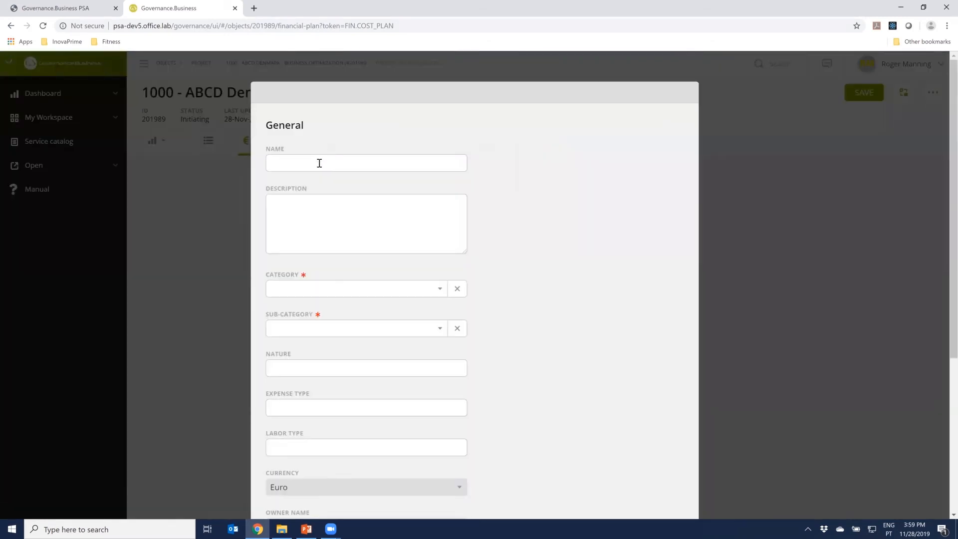
Add a cost line named External Resources with category Labor and sub-category External Resources
{"action": "left_click", "coordinate": [319, 163]}
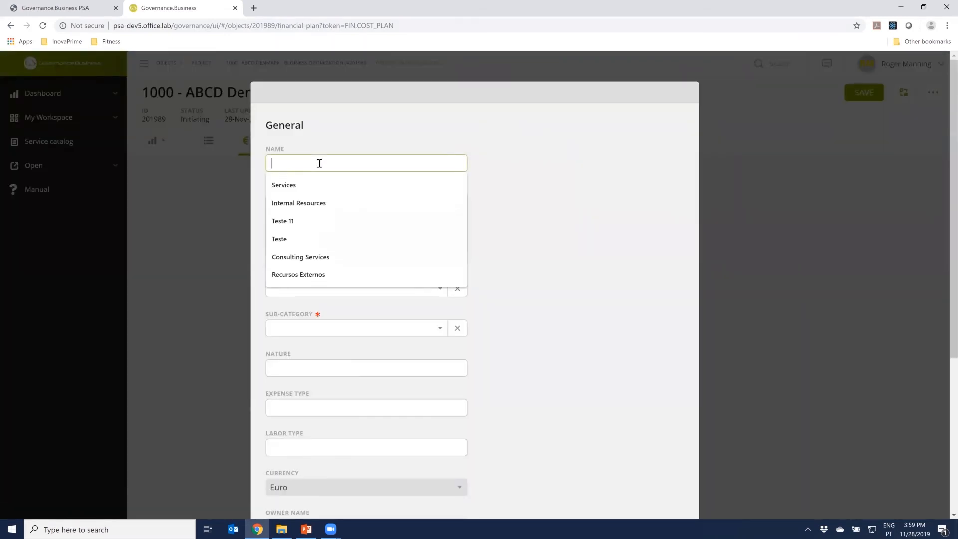
{"action": "type", "text": "Externa"}
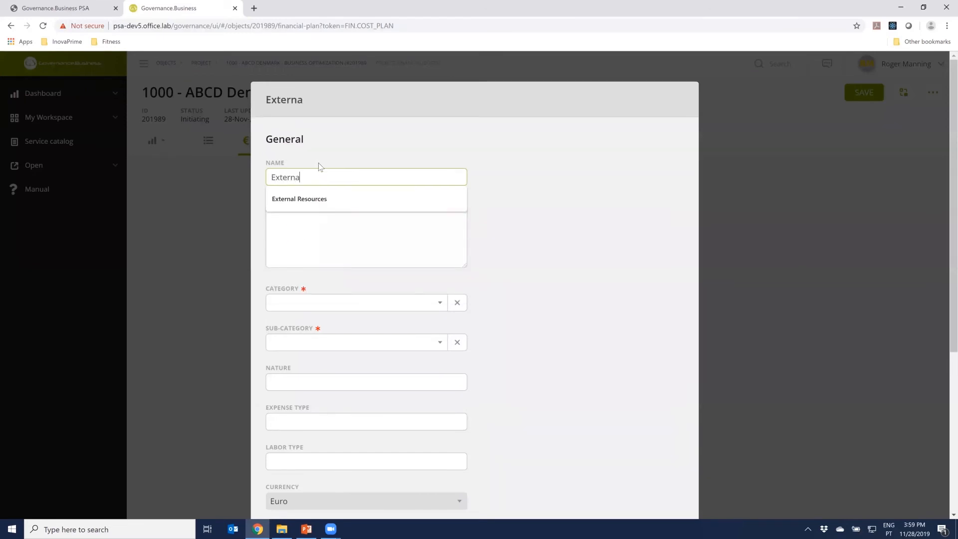
{"action": "type", "text": "l Resources"}
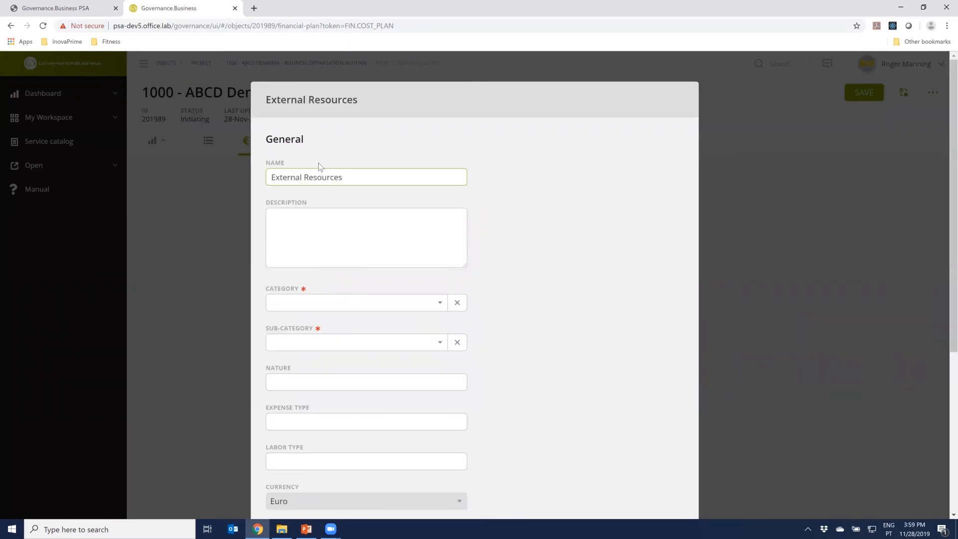
{"action": "left_click", "coordinate": [304, 304]}
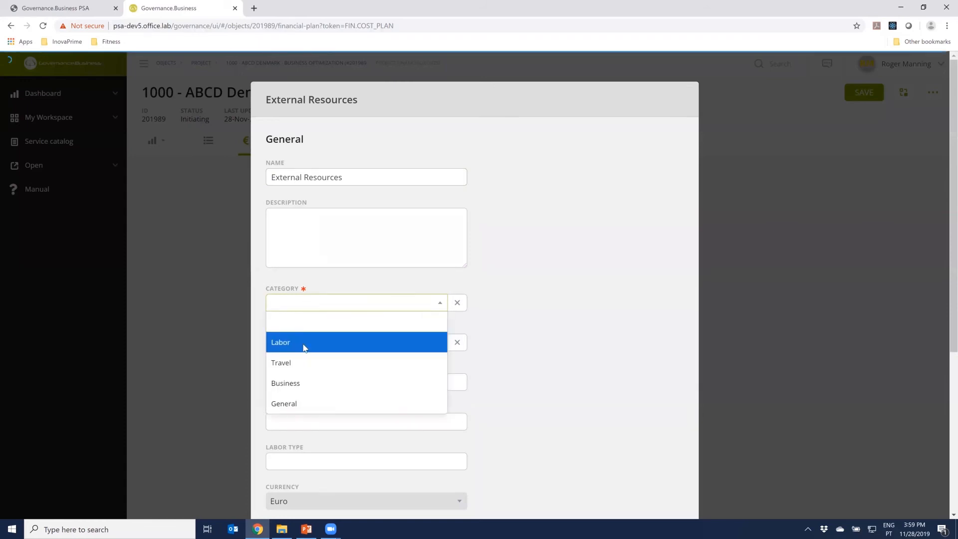
{"action": "left_click", "coordinate": [304, 345]}
{"action": "left_click", "coordinate": [303, 347]}
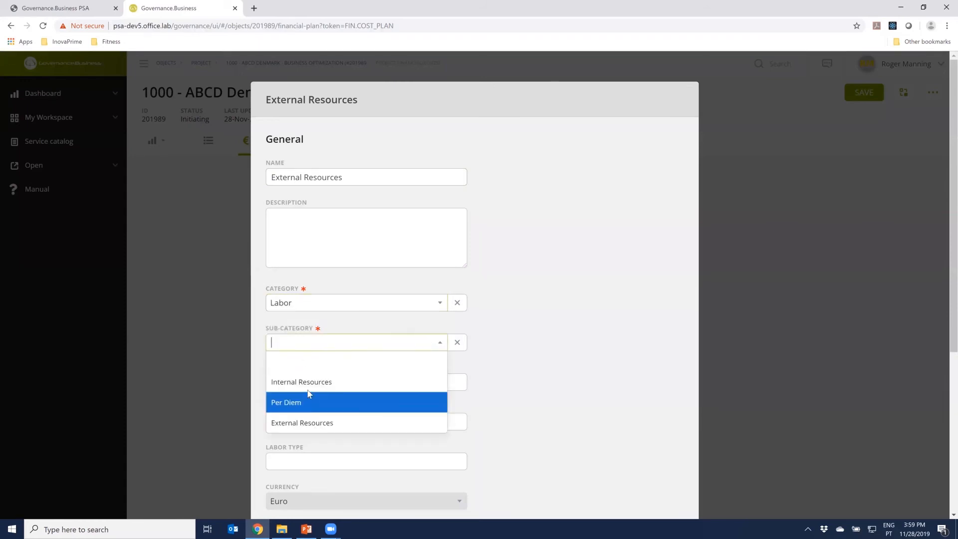
{"action": "left_click", "coordinate": [309, 421]}
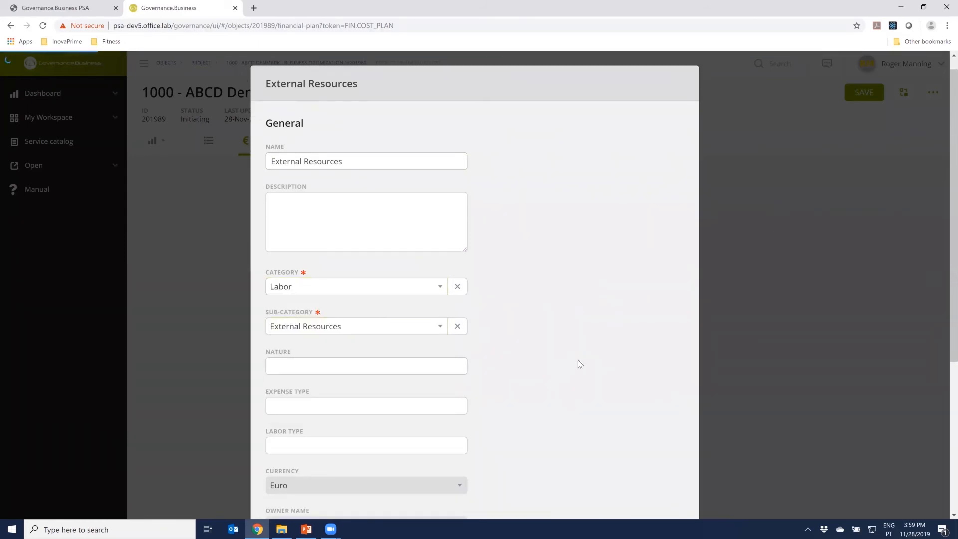
{"action": "scroll", "coordinate": [579, 360], "scroll_direction": "down", "scroll_amount": 5}
{"action": "left_click", "coordinate": [609, 470]}
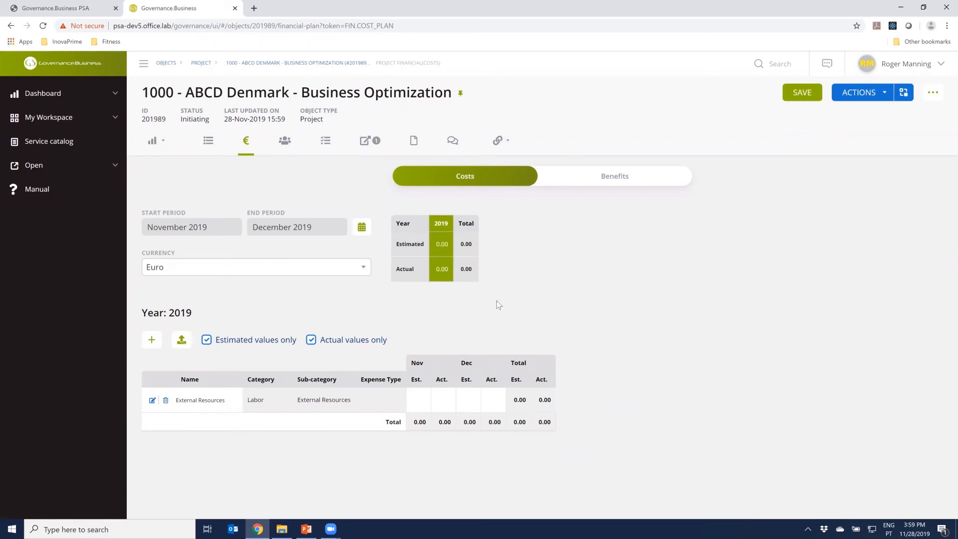
Set the External Resources cost estimate to 3,000 for both November and December 2019 and save the cost plan
{"action": "left_click", "coordinate": [422, 402]}
{"action": "key", "text": "Tab"}
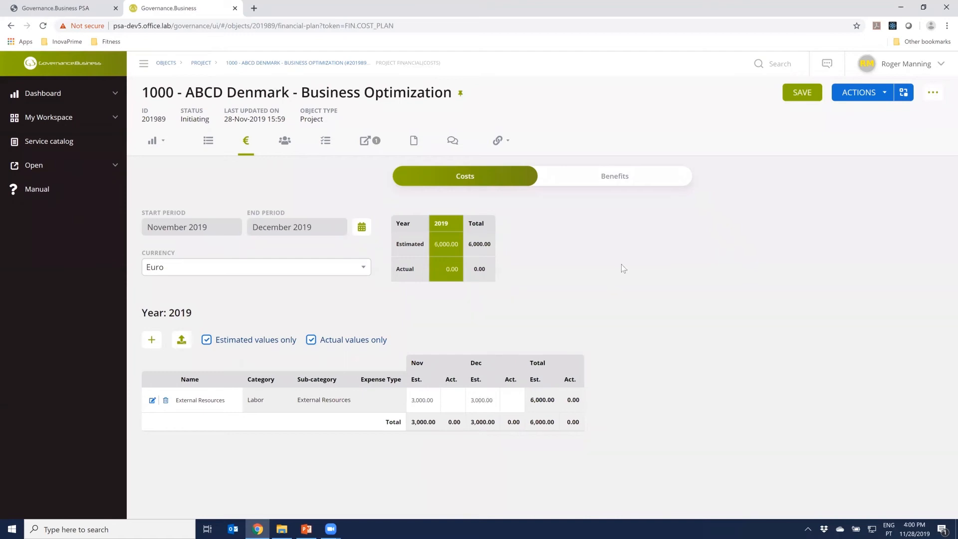
{"action": "left_click", "coordinate": [801, 95]}
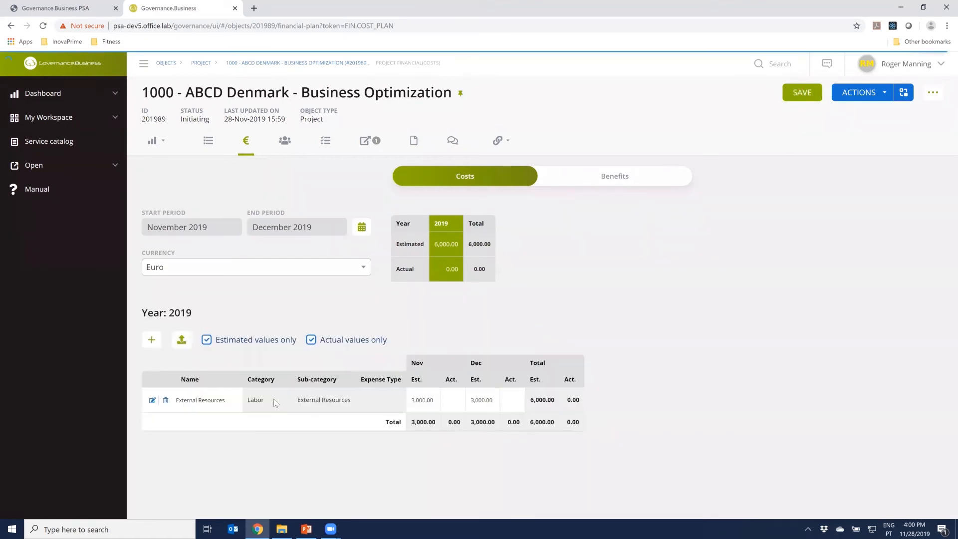
Create the project's benefits plan and add a line named Services with category Revenue and sub-category Services
{"action": "left_click", "coordinate": [620, 181]}
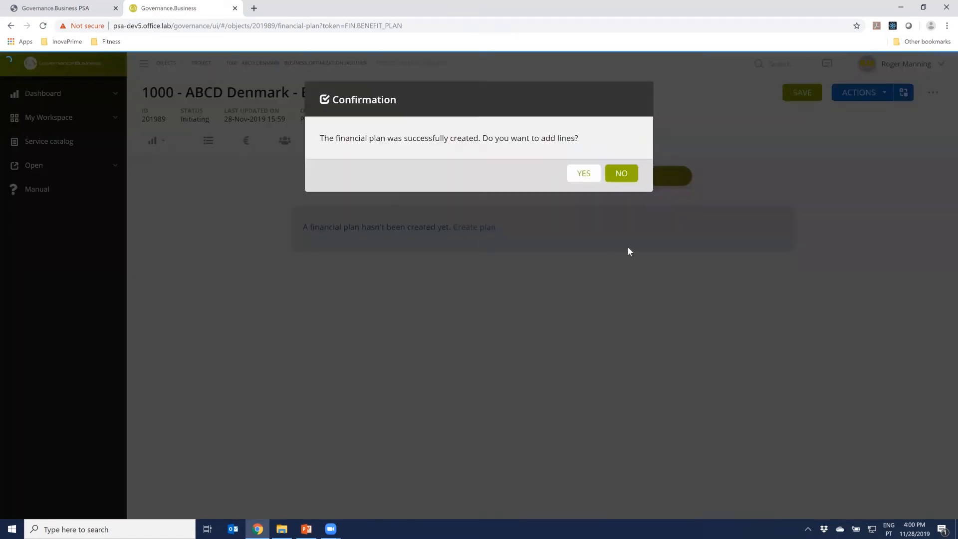
{"action": "left_click", "coordinate": [589, 178]}
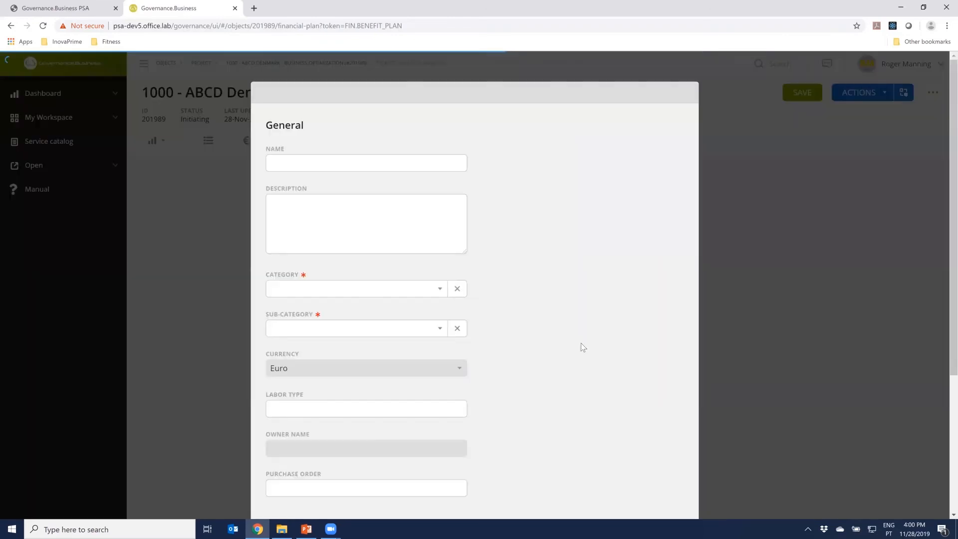
{"action": "left_click", "coordinate": [384, 168]}
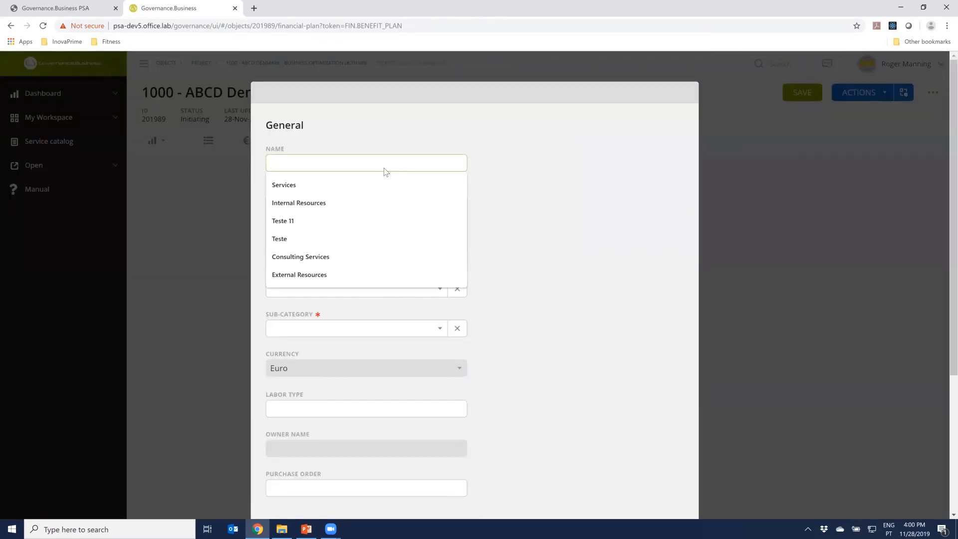
{"action": "type", "text": "Services"}
{"action": "left_click", "coordinate": [502, 202]}
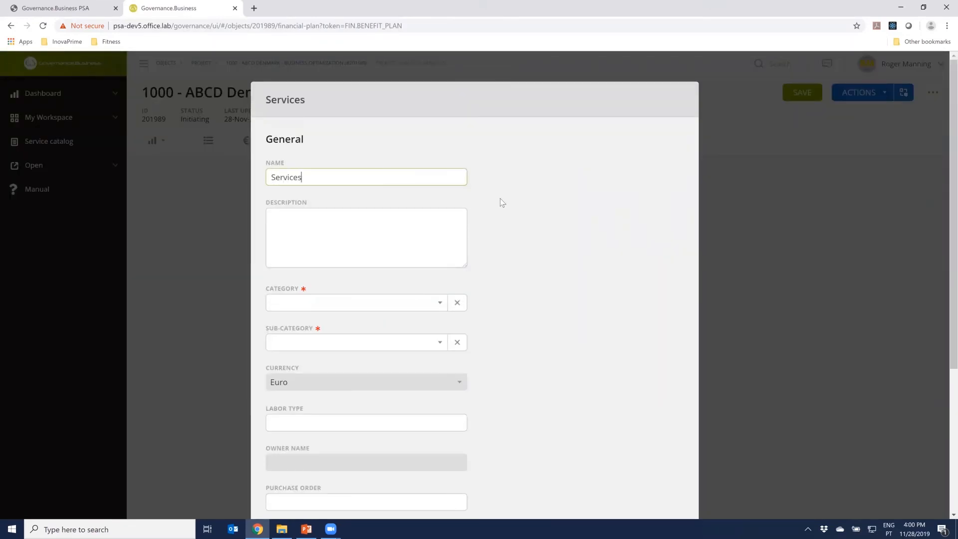
{"action": "left_click", "coordinate": [354, 306]}
{"action": "left_click", "coordinate": [315, 362]}
{"action": "left_click", "coordinate": [325, 345]}
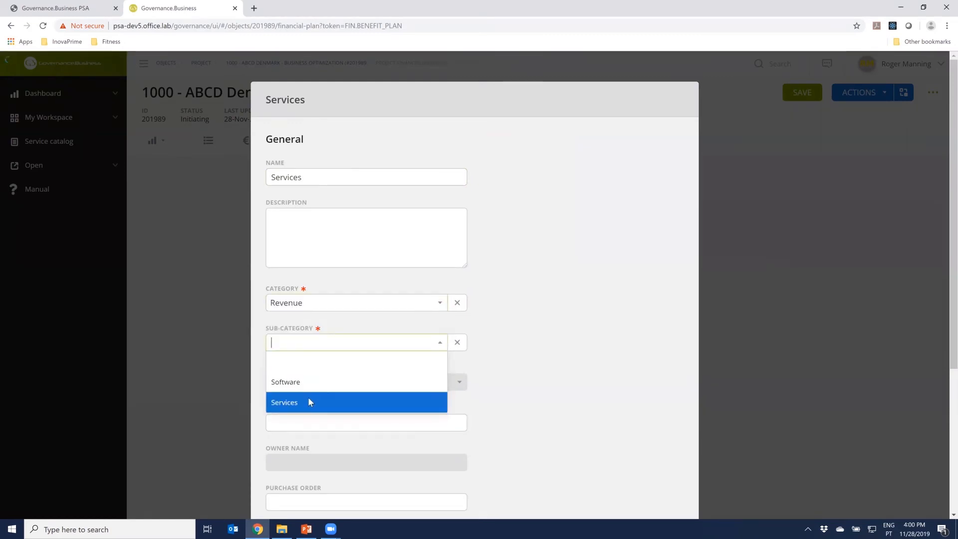
{"action": "left_click", "coordinate": [307, 402]}
{"action": "scroll", "coordinate": [588, 366], "scroll_direction": "down", "scroll_amount": 4}
{"action": "left_click", "coordinate": [609, 470]}
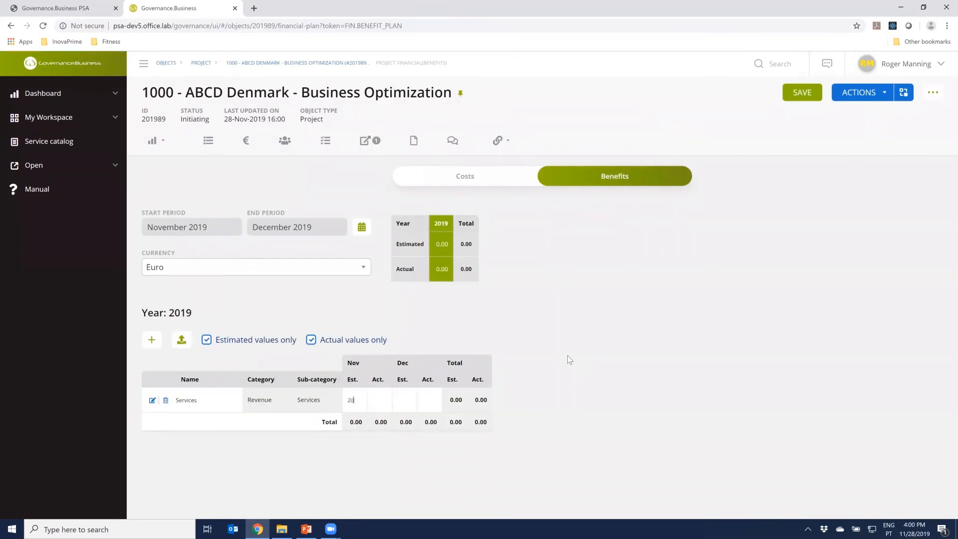
Set the Services benefit estimate to 20,000 for both November and December 2019 and save the benefits plan
{"action": "type", "text": "0"}
{"action": "key", "text": "Tab"}
{"action": "type", "text": "20,00"}
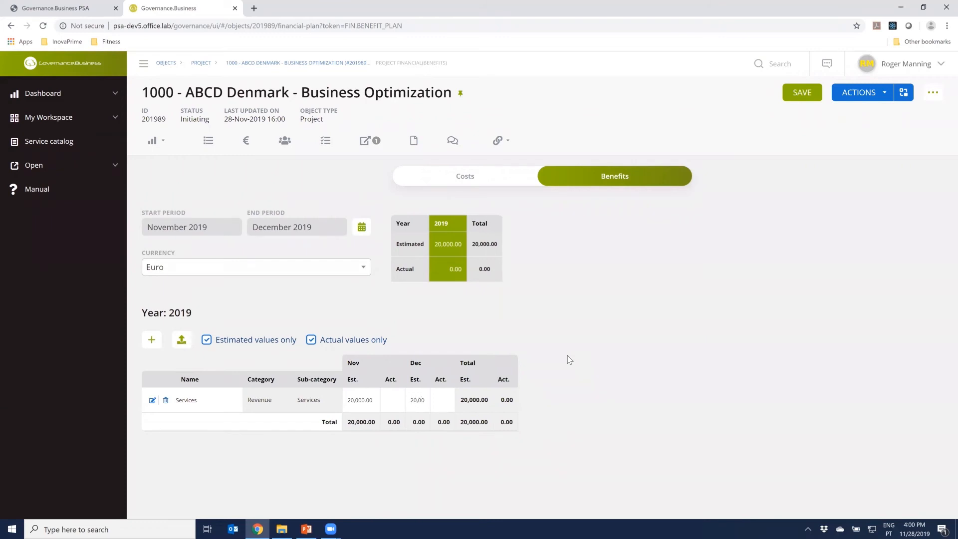
{"action": "type", "text": "0"}
{"action": "key", "text": "Tab"}
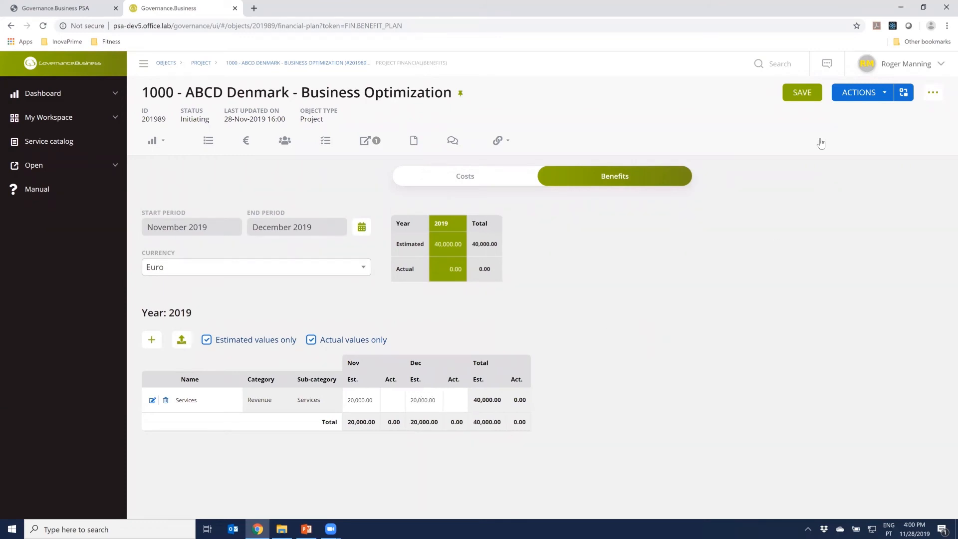
{"action": "left_click", "coordinate": [802, 92]}
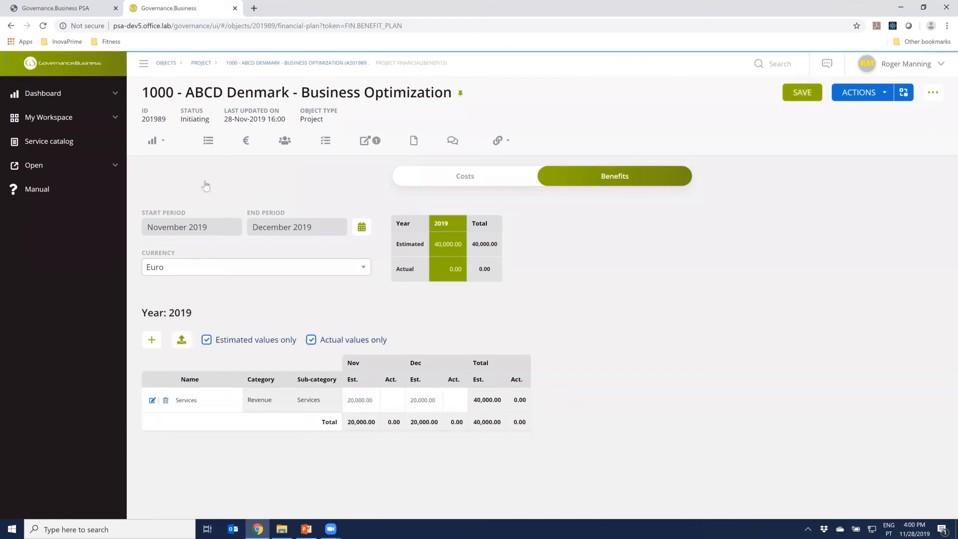
Open the Project Financials dashboard to examine the planned costs against the planned benefits
{"action": "left_click", "coordinate": [156, 142]}
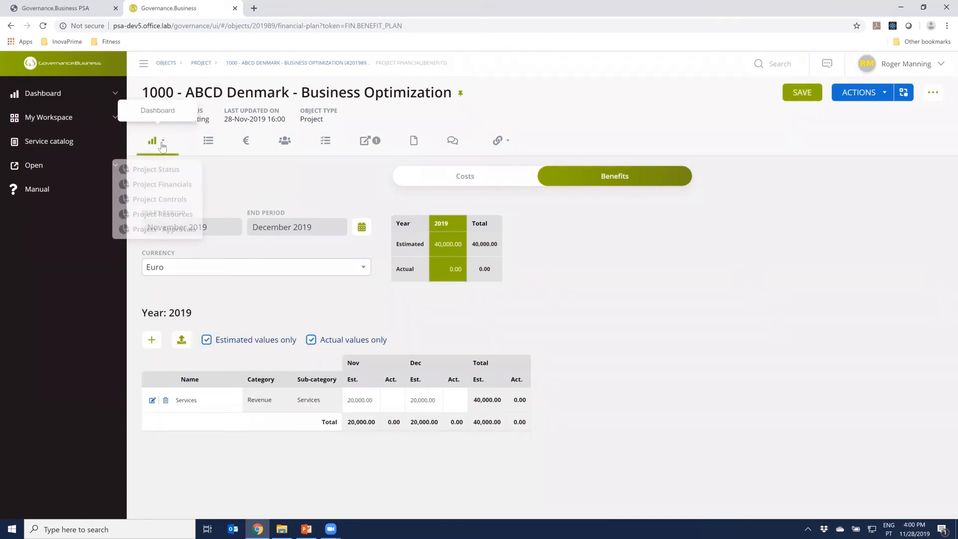
{"action": "left_click", "coordinate": [158, 186]}
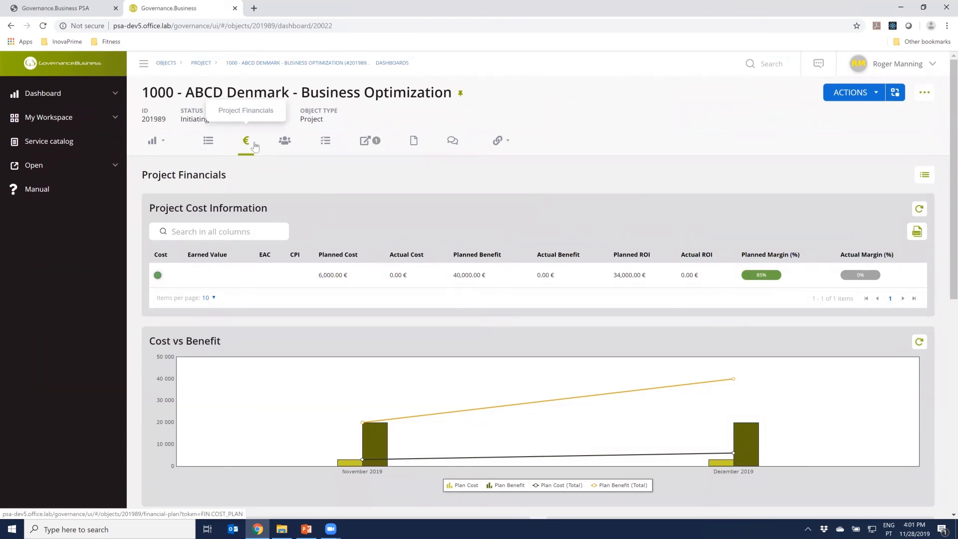
Add the signed-in project manager to the project team with the role Project Manager and an estimated effort of 40 hours
{"action": "left_click", "coordinate": [287, 152]}
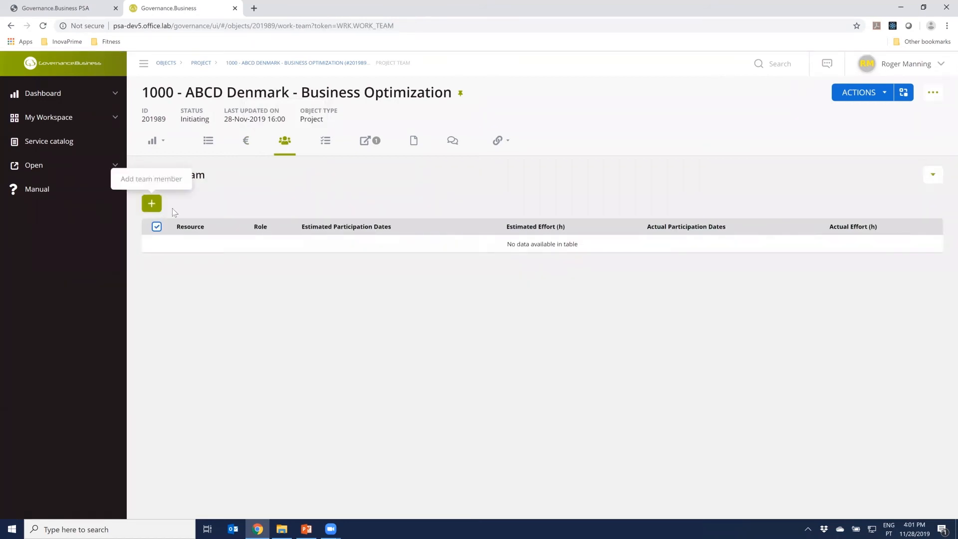
{"action": "left_click", "coordinate": [151, 203]}
{"action": "left_click", "coordinate": [333, 157]}
{"action": "type", "text": "rogr"}
{"action": "key", "text": "BackSpace"}
{"action": "type", "text": "er"}
{"action": "key", "text": "Return"}
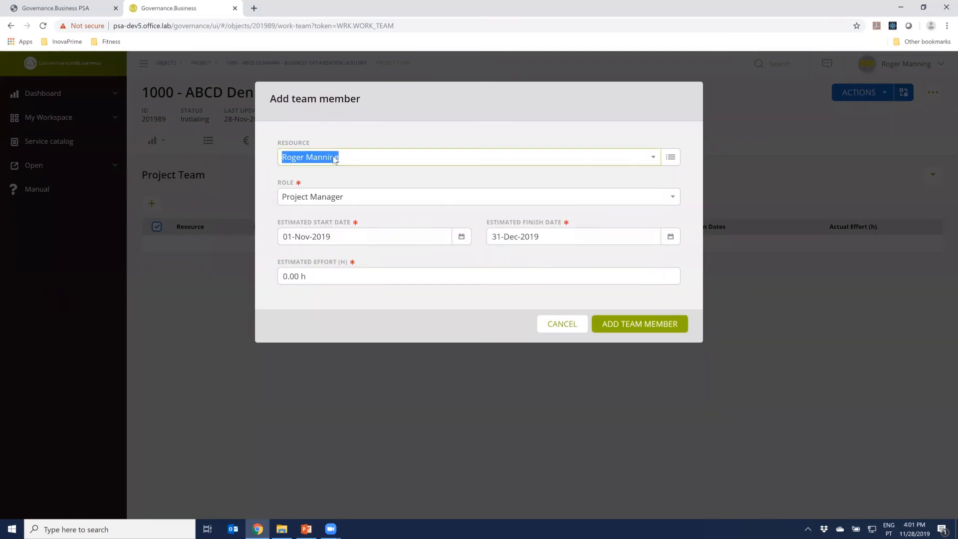
{"action": "left_click", "coordinate": [402, 129]}
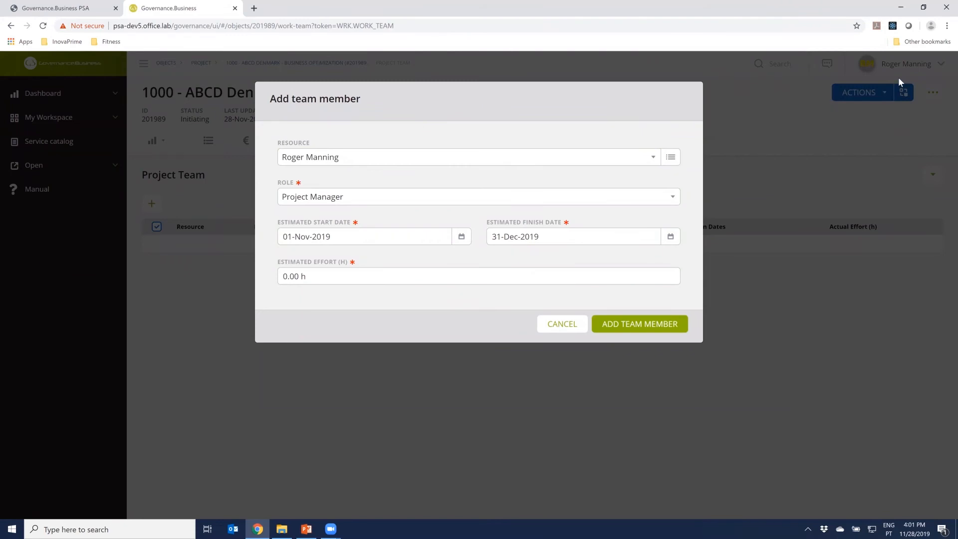
{"action": "left_click_drag", "start_coordinate": [306, 275], "coordinate": [274, 280]}
{"action": "type", "text": "40"}
{"action": "left_click", "coordinate": [619, 325]}
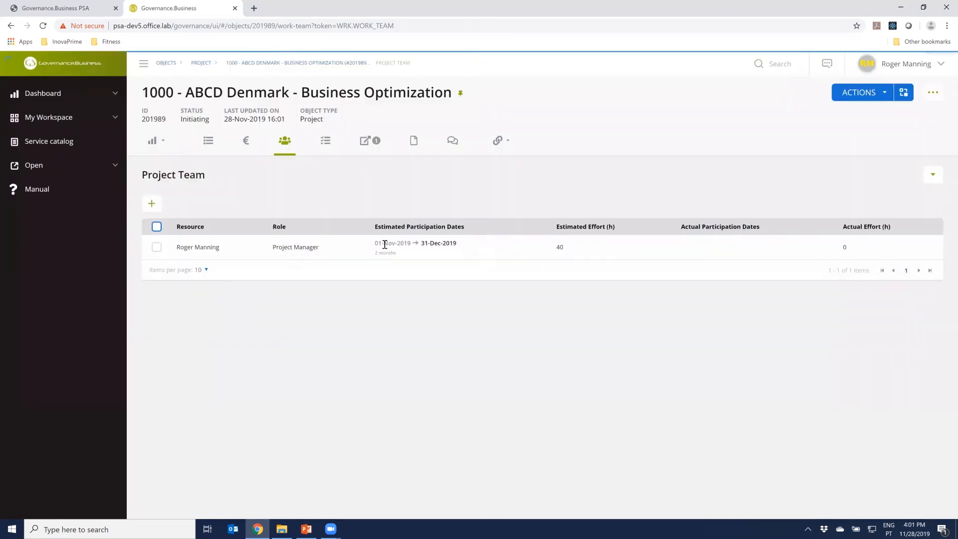
Add a second resource to the project team with the role Developer and an estimated effort of 120 hours
{"action": "left_click", "coordinate": [152, 204]}
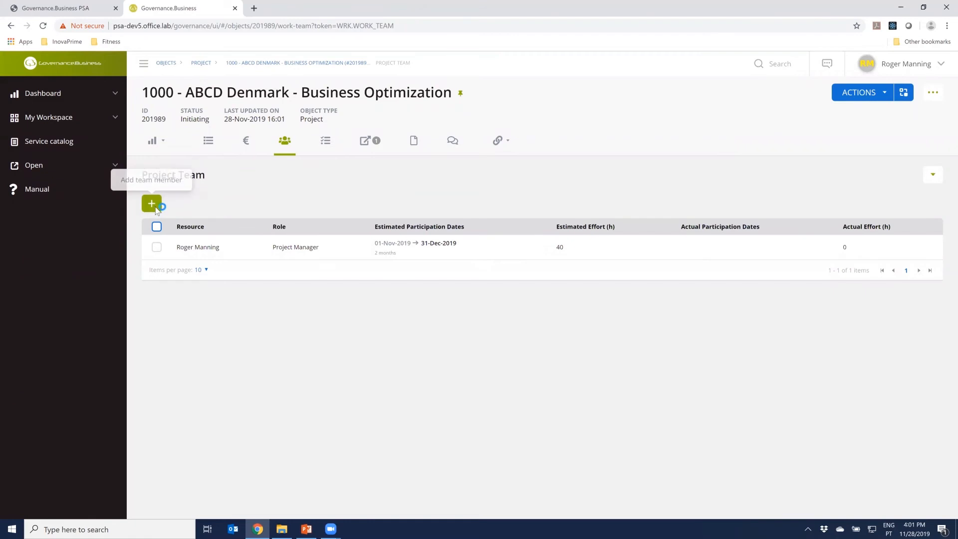
{"action": "left_click", "coordinate": [347, 160]}
{"action": "type", "text": "t"}
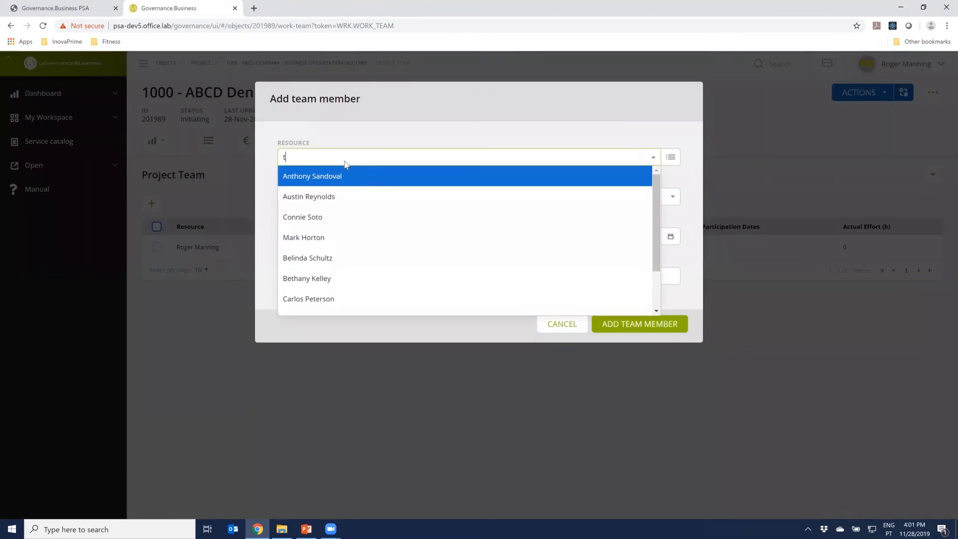
{"action": "type", "text": "onya"}
{"action": "left_click", "coordinate": [354, 181]}
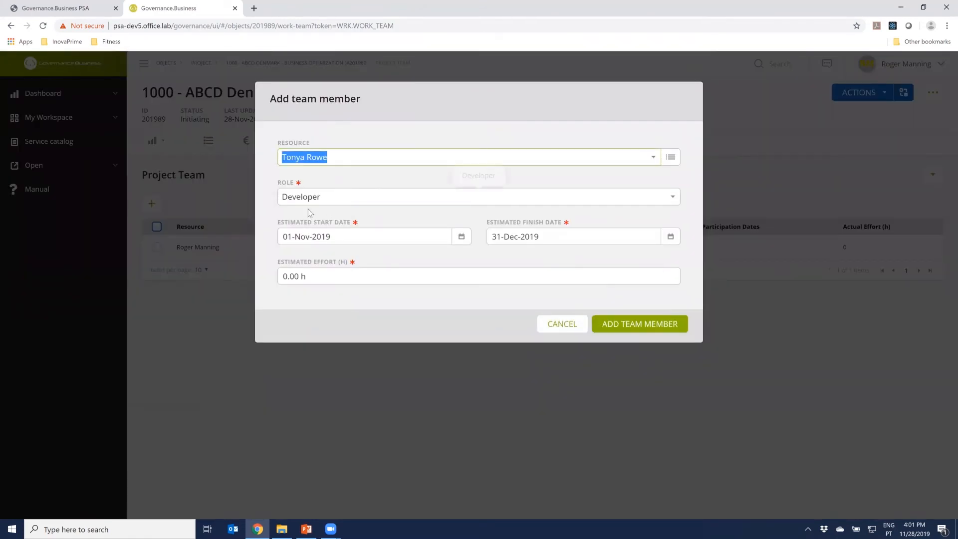
{"action": "left_click", "coordinate": [363, 201]}
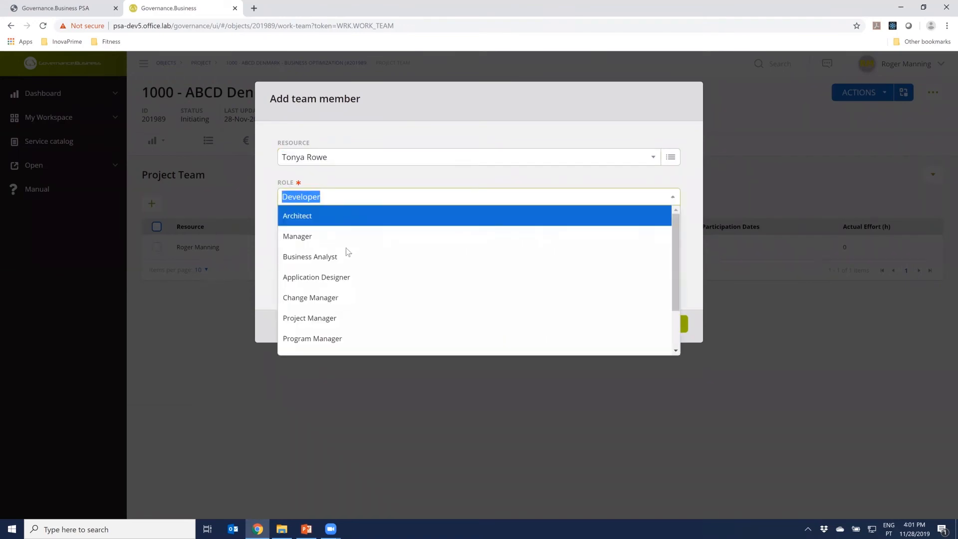
{"action": "left_click", "coordinate": [414, 106]}
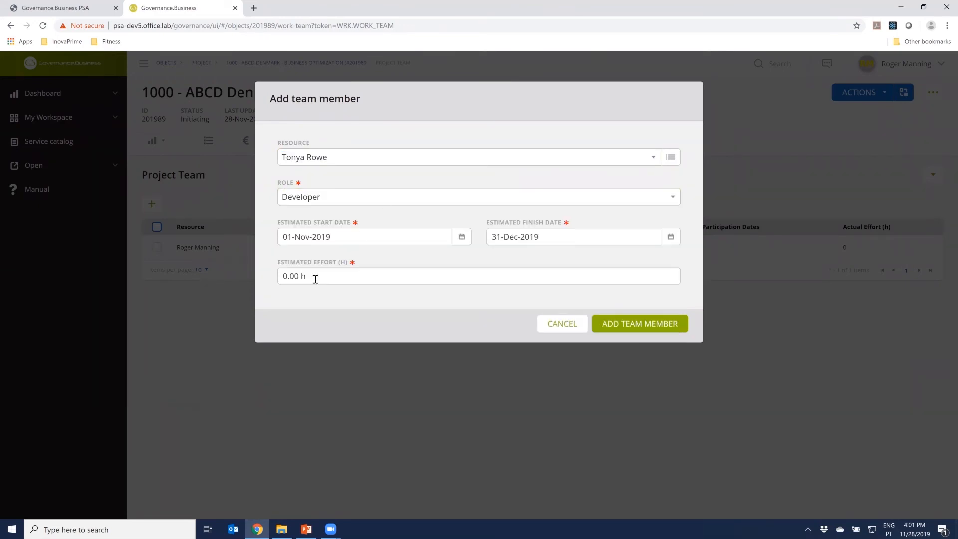
{"action": "left_click", "coordinate": [299, 276]}
{"action": "type", "text": "120"}
{"action": "left_click", "coordinate": [383, 292]}
{"action": "left_click", "coordinate": [647, 330]}
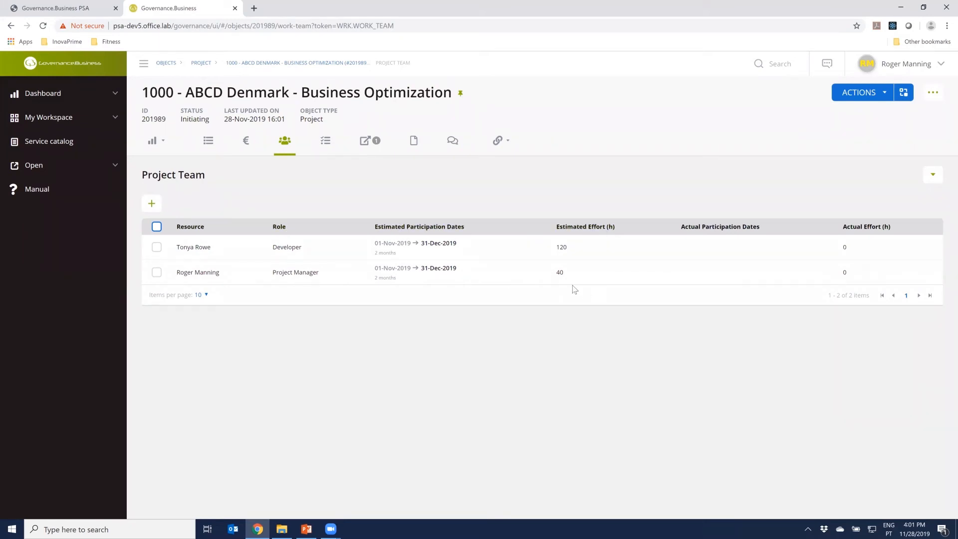
Review the cost plan, raise the Services benefit estimate to 40,000 for both November and December 2019, and save the benefits plan
{"action": "left_click", "coordinate": [254, 148]}
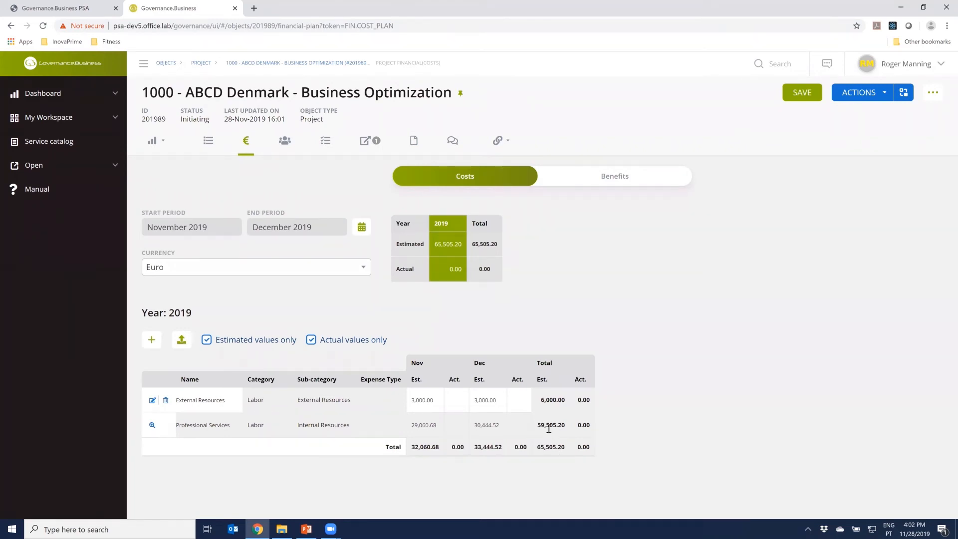
{"action": "left_click", "coordinate": [613, 179]}
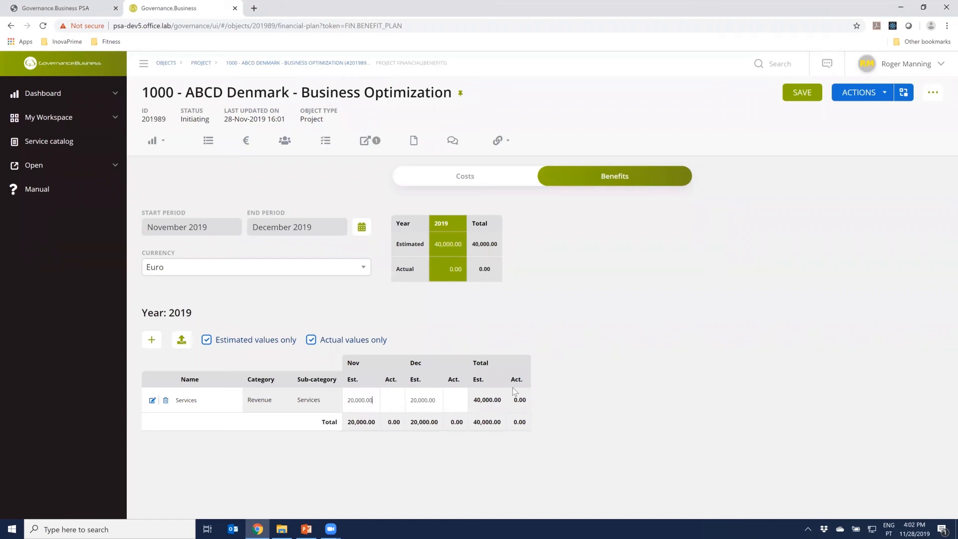
{"action": "key", "text": "BackSpace"}
{"action": "key", "text": "BackSpace"}
{"action": "key", "text": "BackSpace"}
{"action": "key", "text": "BackSpace"}
{"action": "key", "text": "BackSpace"}
{"action": "type", "text": "40000"}
{"action": "key", "text": "Tab"}
{"action": "type", "text": "40000"}
{"action": "left_click", "coordinate": [802, 93]}
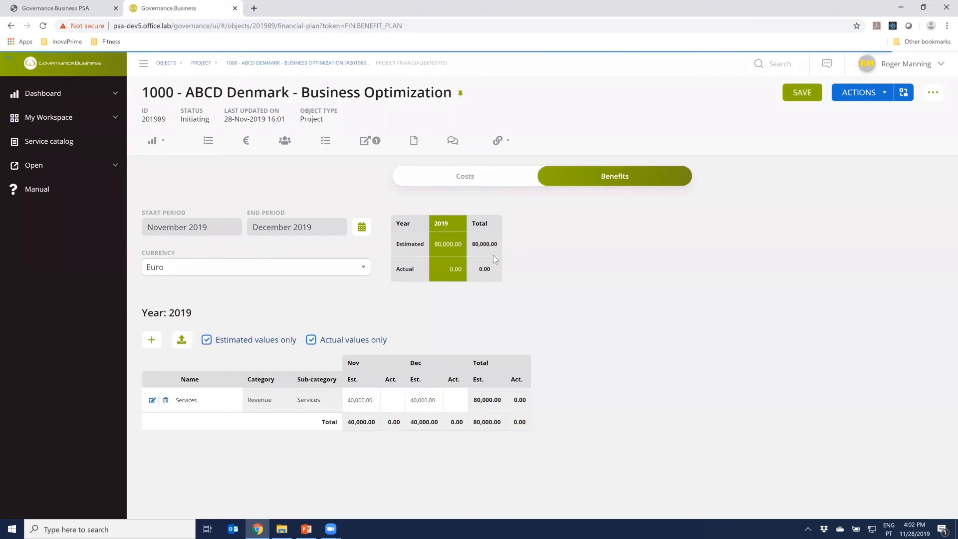
Return to the Project Financials dashboard to examine the planned ROI and margin
{"action": "left_click", "coordinate": [154, 141]}
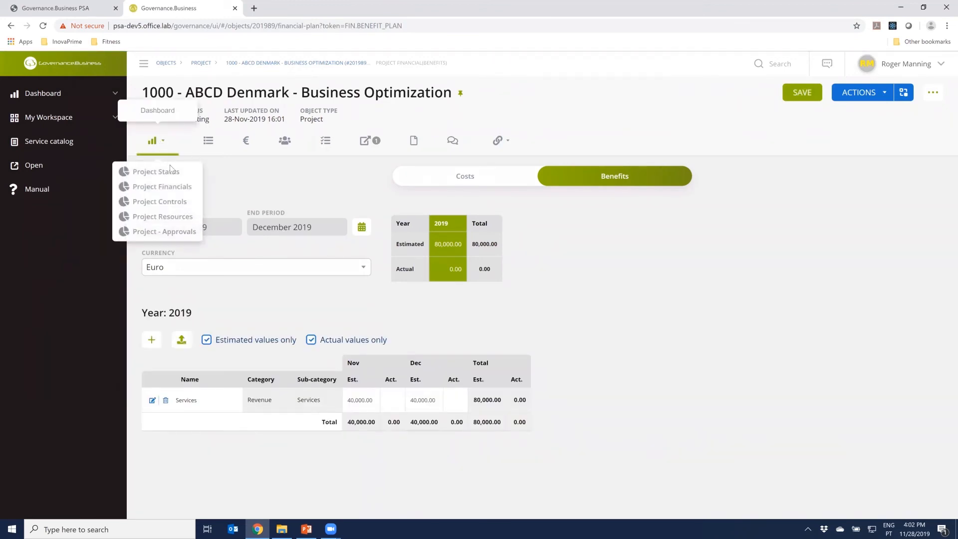
{"action": "left_click", "coordinate": [169, 187]}
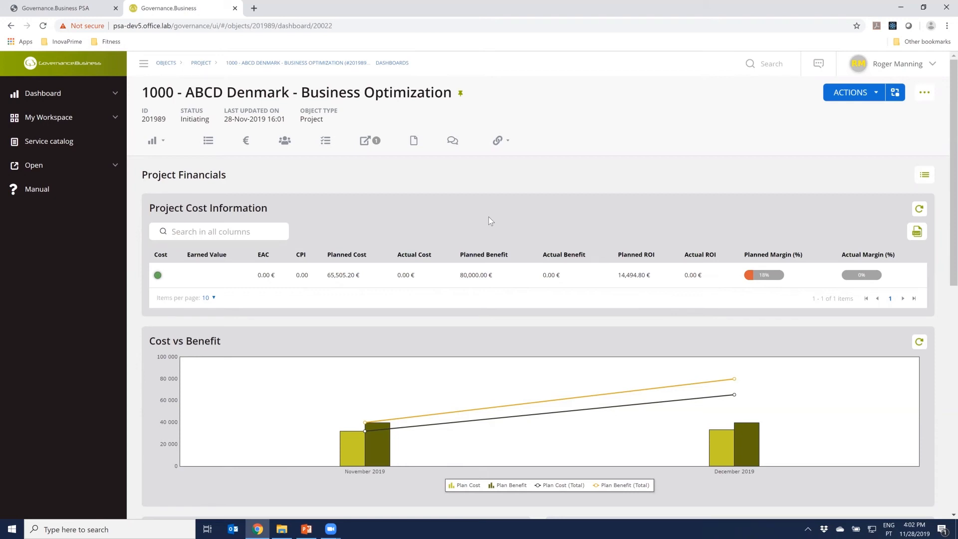
Create the tasks Analysis, Development, Tests and Rollout in the project's work plan
{"action": "left_click", "coordinate": [324, 149]}
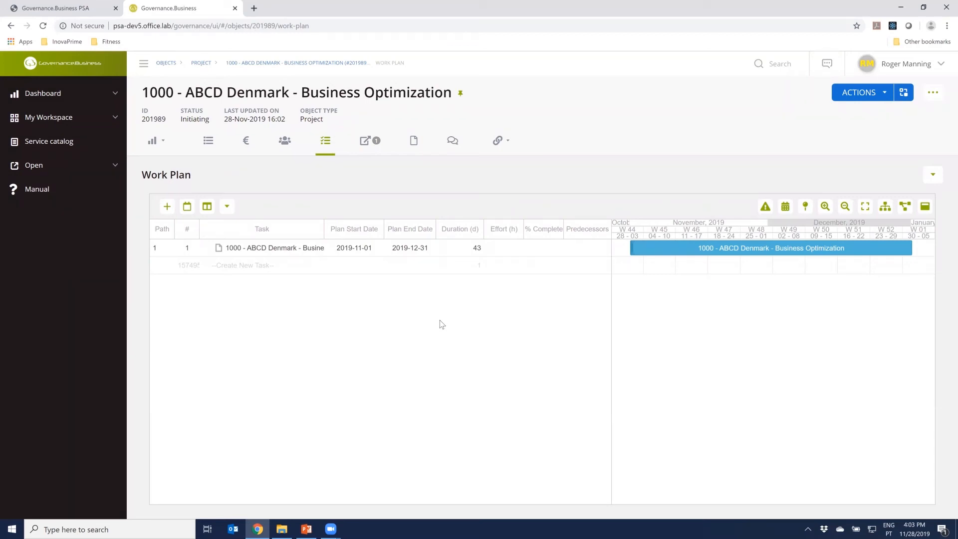
{"action": "left_click", "coordinate": [282, 268]}
{"action": "type", "text": "Analysis"}
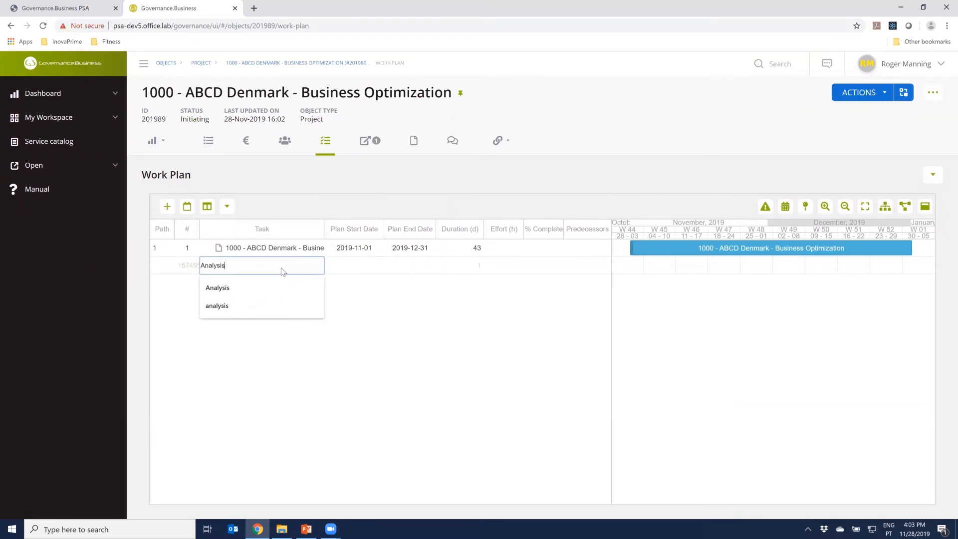
{"action": "key", "text": "Return"}
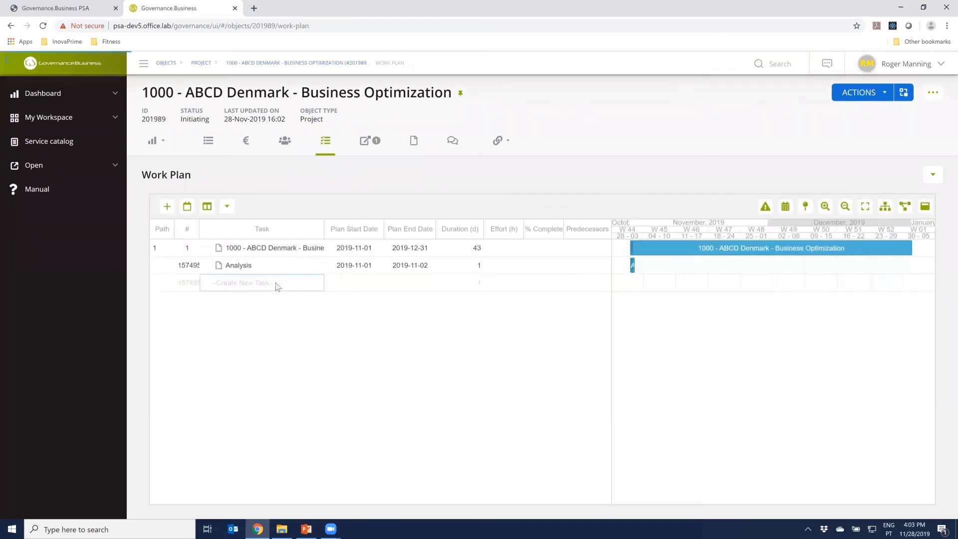
{"action": "type", "text": "Development"}
{"action": "key", "text": "Return"}
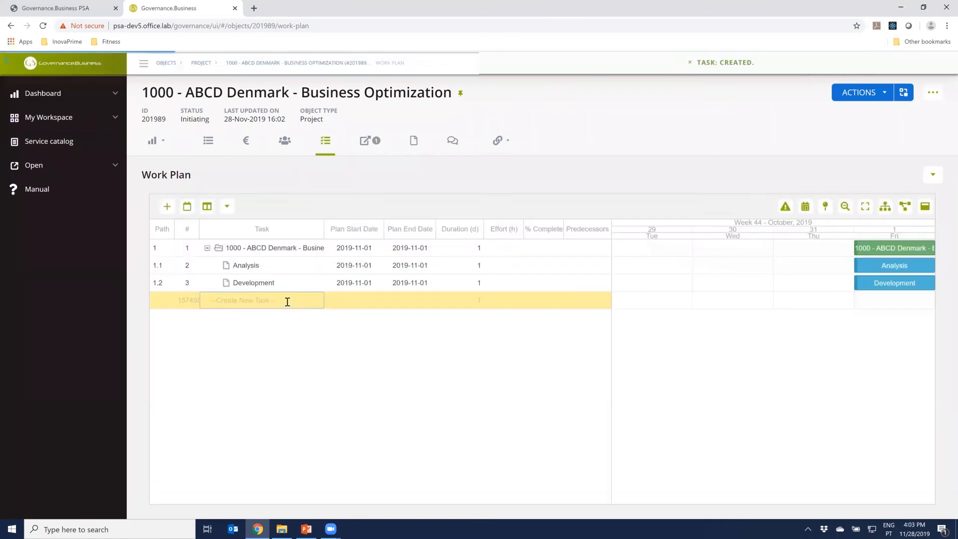
{"action": "type", "text": "Tests"}
{"action": "key", "text": "Return"}
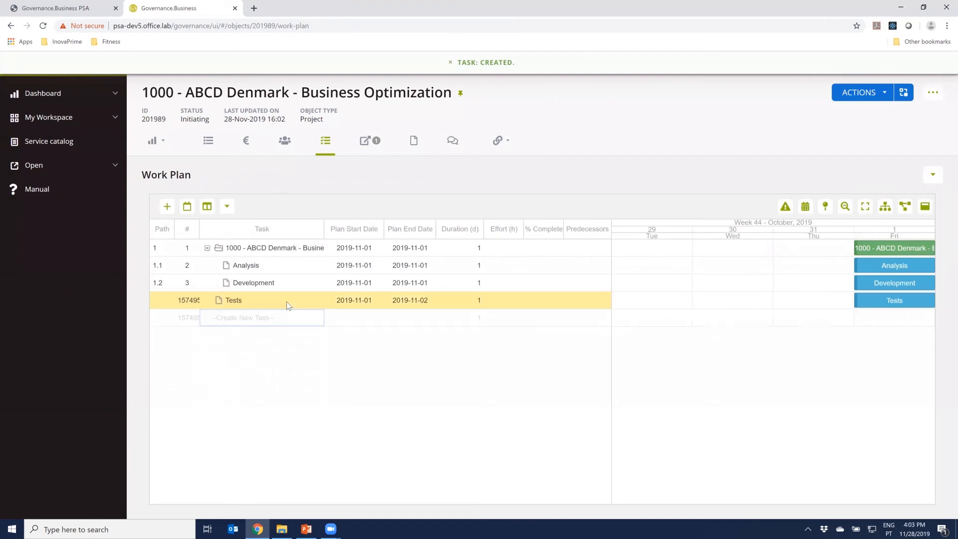
{"action": "type", "text": "Rollout"}
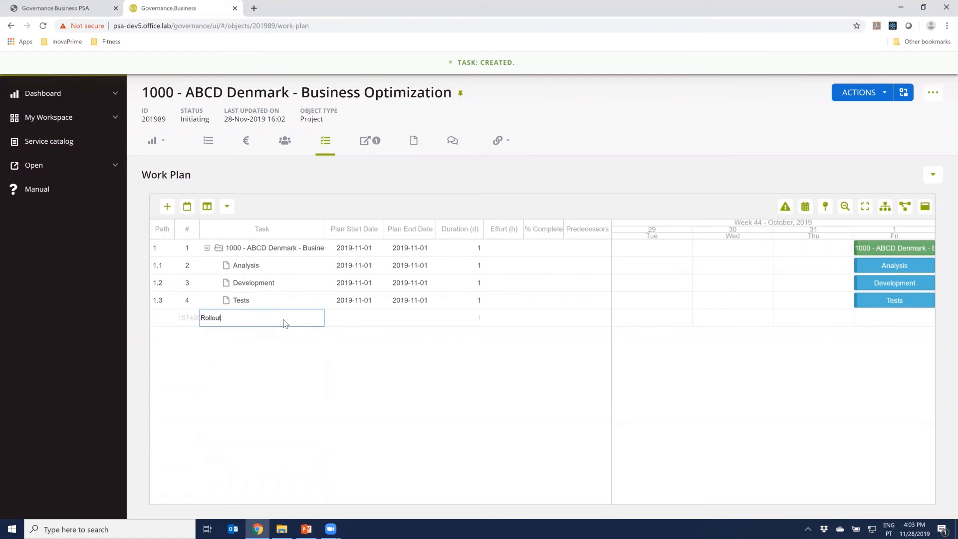
{"action": "key", "text": "Return"}
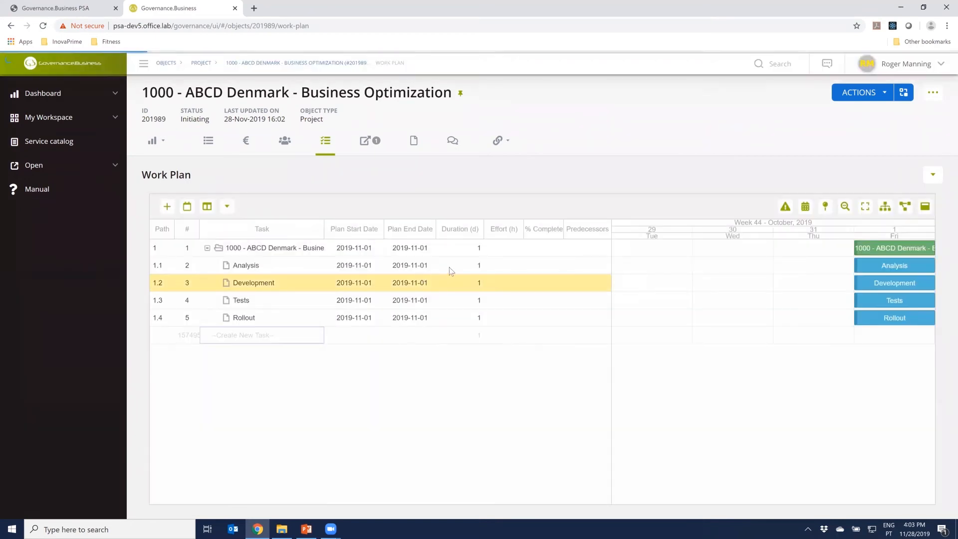
Set the task durations to 5 days for Analysis, 20 for Development, 5 for Tests and 10 for Rollout
{"action": "left_click", "coordinate": [480, 266]}
{"action": "key", "text": "Escape"}
{"action": "type", "text": "5"}
{"action": "key", "text": "Return"}
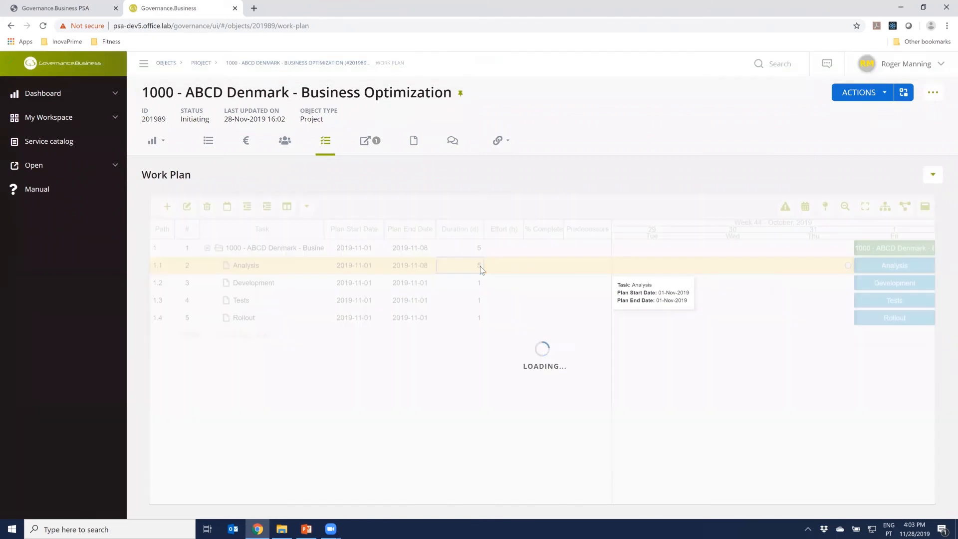
{"action": "left_click", "coordinate": [480, 284]}
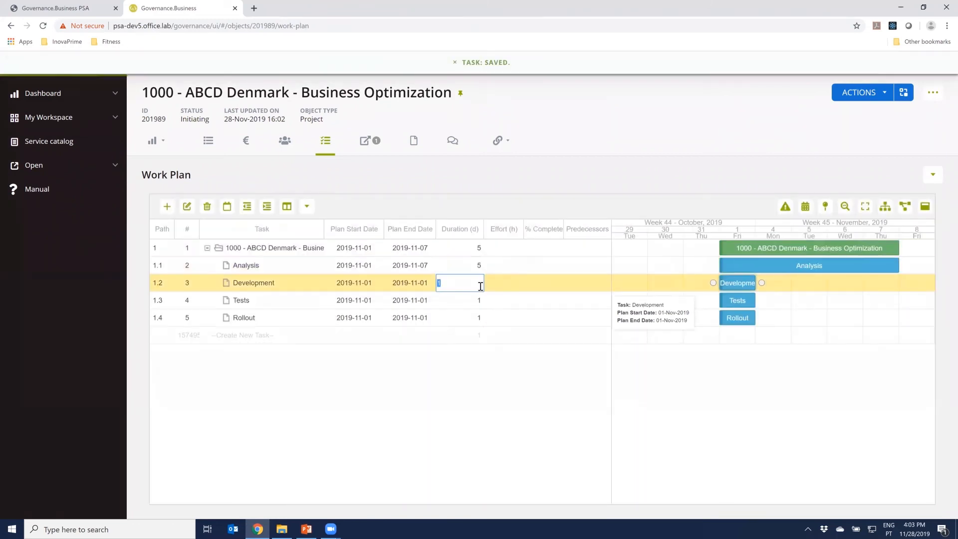
{"action": "key", "text": "Return"}
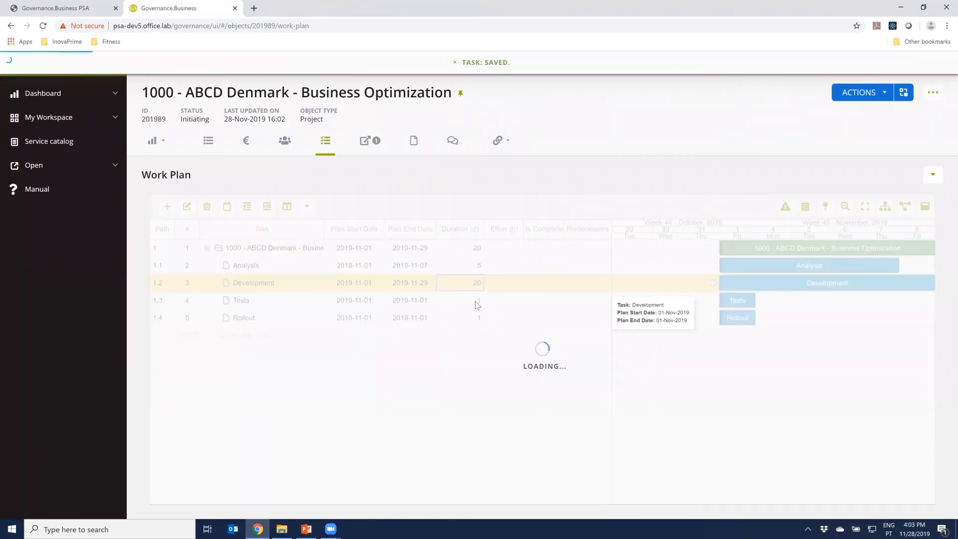
{"action": "left_click", "coordinate": [478, 302]}
{"action": "type", "text": "5"}
{"action": "key", "text": "Return"}
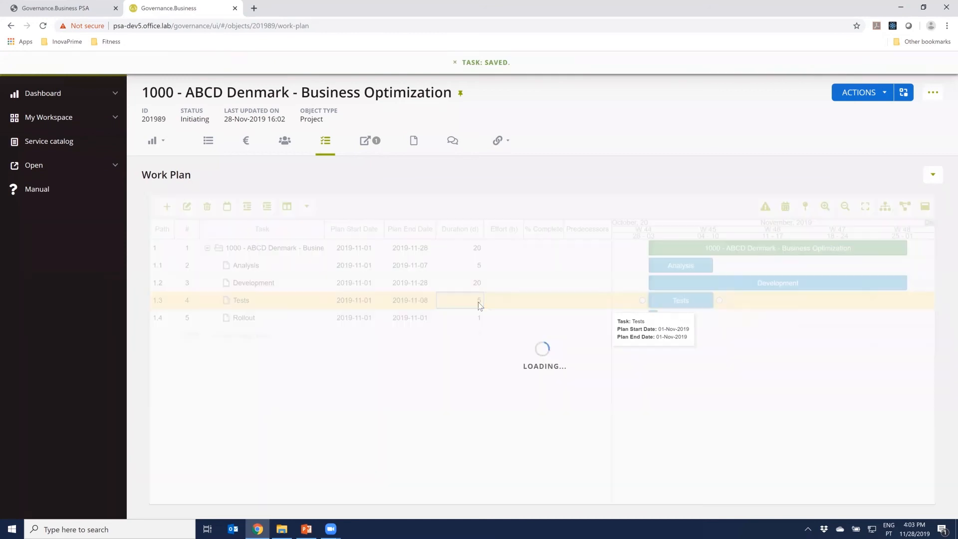
{"action": "left_click", "coordinate": [476, 319]}
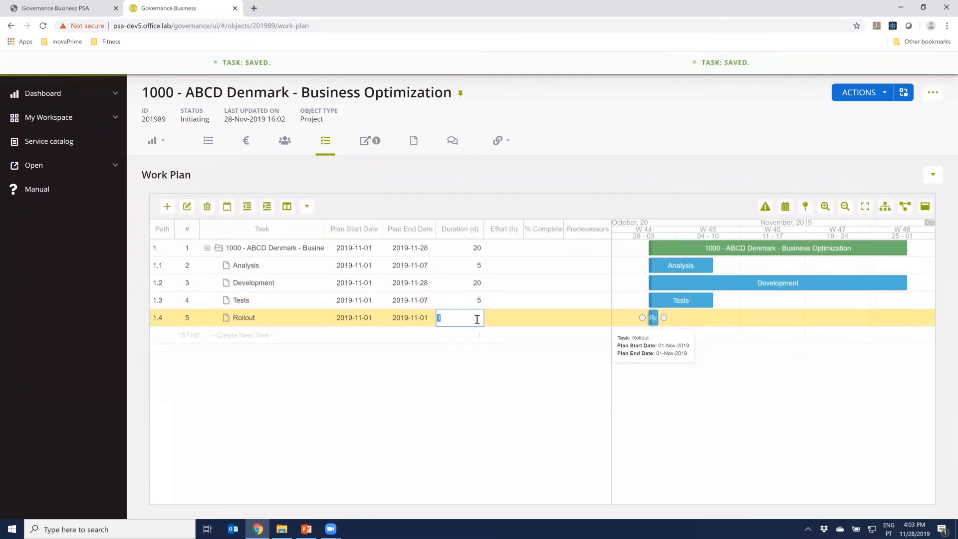
{"action": "type", "text": "10"}
{"action": "key", "text": "Return"}
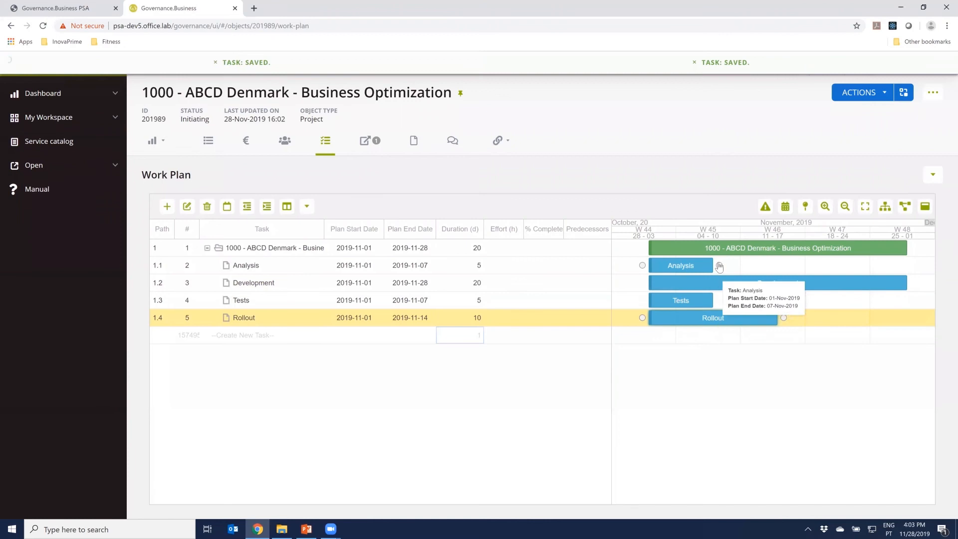
Link the work plan tasks finish-to-start in sequence: Analysis to Development, Development to Tests, and Tests to Rollout
{"action": "left_click_drag", "start_coordinate": [719, 266], "coordinate": [642, 284]}
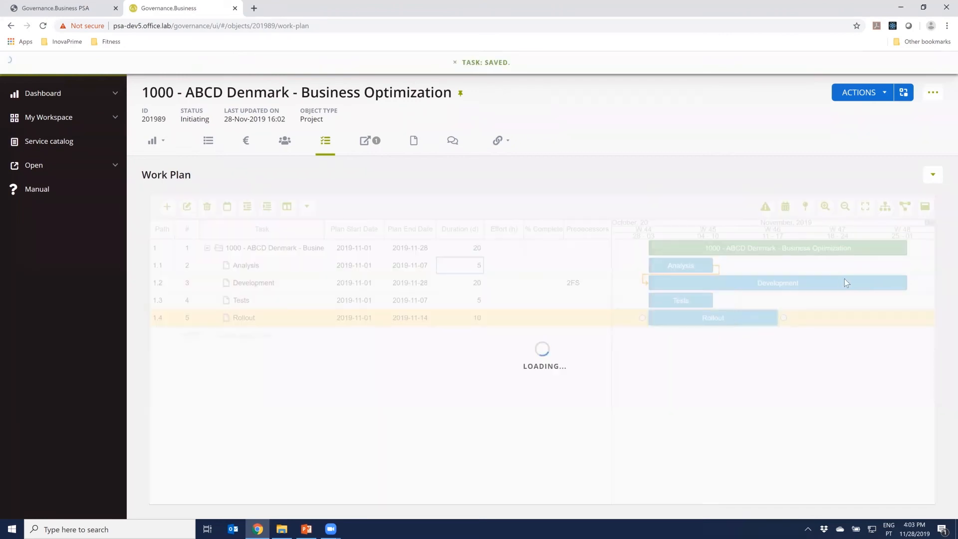
{"action": "left_click_drag", "start_coordinate": [918, 285], "coordinate": [637, 303]}
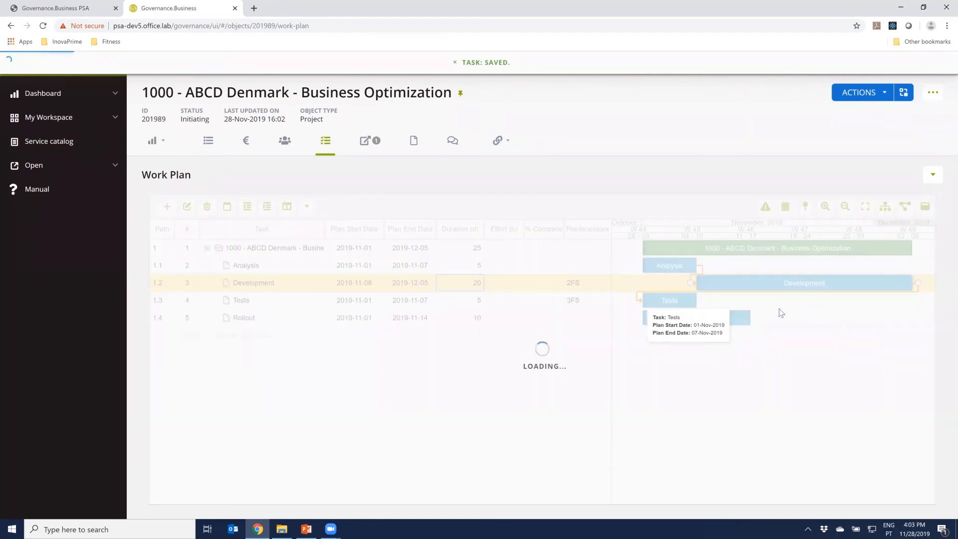
{"action": "left_click_drag", "start_coordinate": [923, 305], "coordinate": [632, 322]}
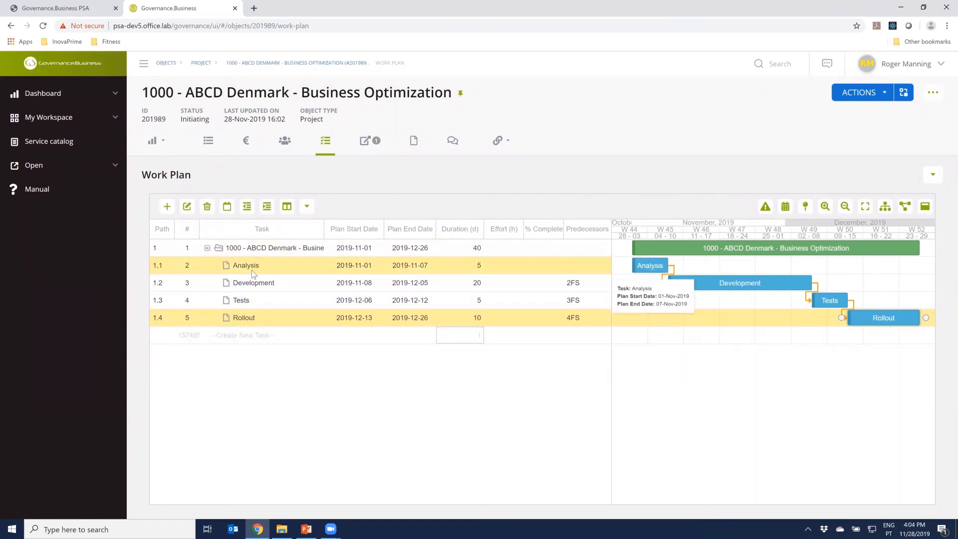
Open the Analysis task for editing and choose the project's team member as a new resource for it
{"action": "double_click", "coordinate": [195, 272]}
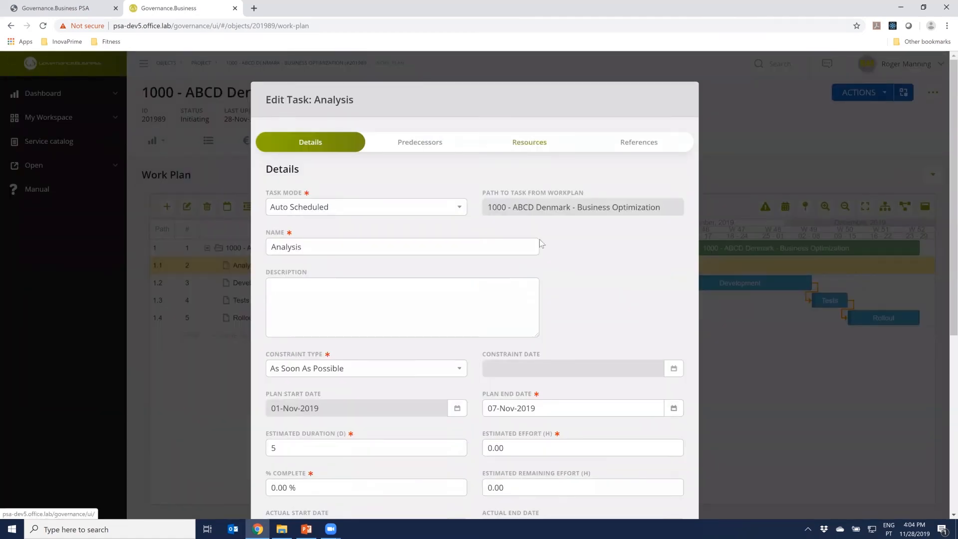
{"action": "scroll", "coordinate": [552, 300], "scroll_direction": "down", "scroll_amount": 1}
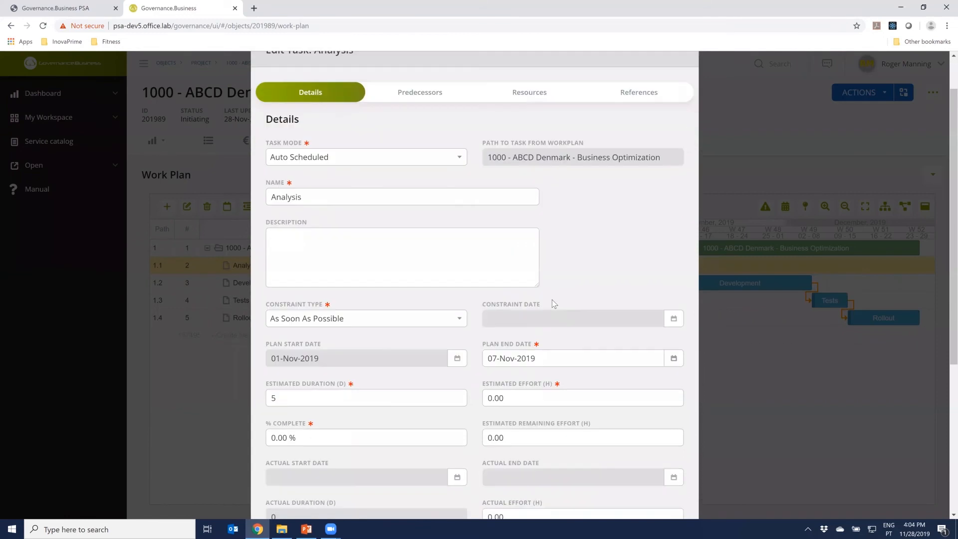
{"action": "scroll", "coordinate": [553, 300], "scroll_direction": "down", "scroll_amount": 2}
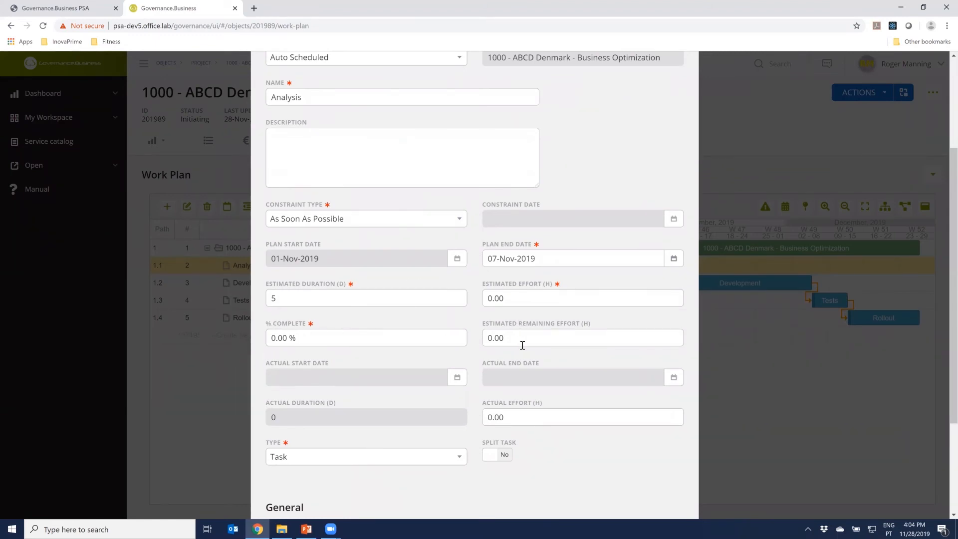
{"action": "scroll", "coordinate": [551, 295], "scroll_direction": "up", "scroll_amount": 2}
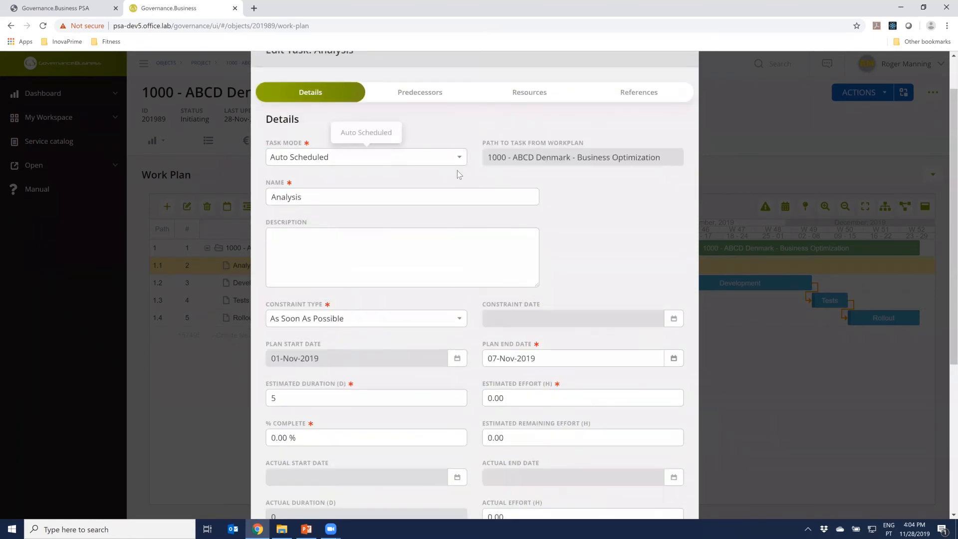
{"action": "left_click", "coordinate": [535, 94]}
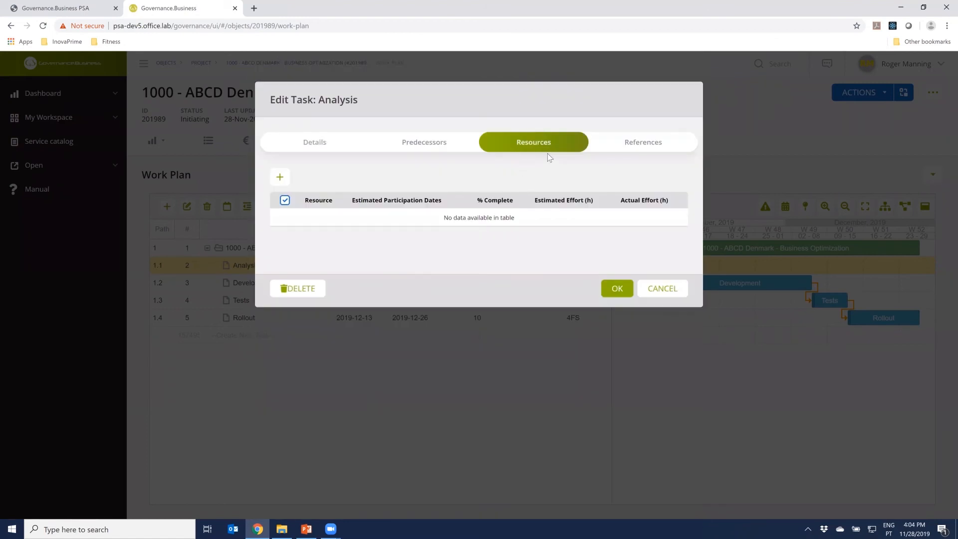
{"action": "left_click", "coordinate": [279, 177]}
{"action": "left_click", "coordinate": [370, 157]}
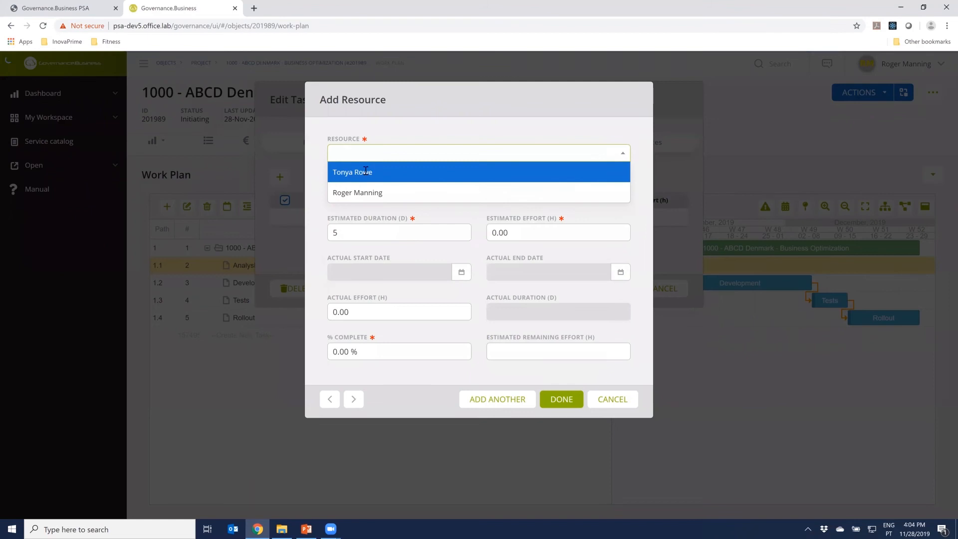
{"action": "left_click", "coordinate": [367, 171]}
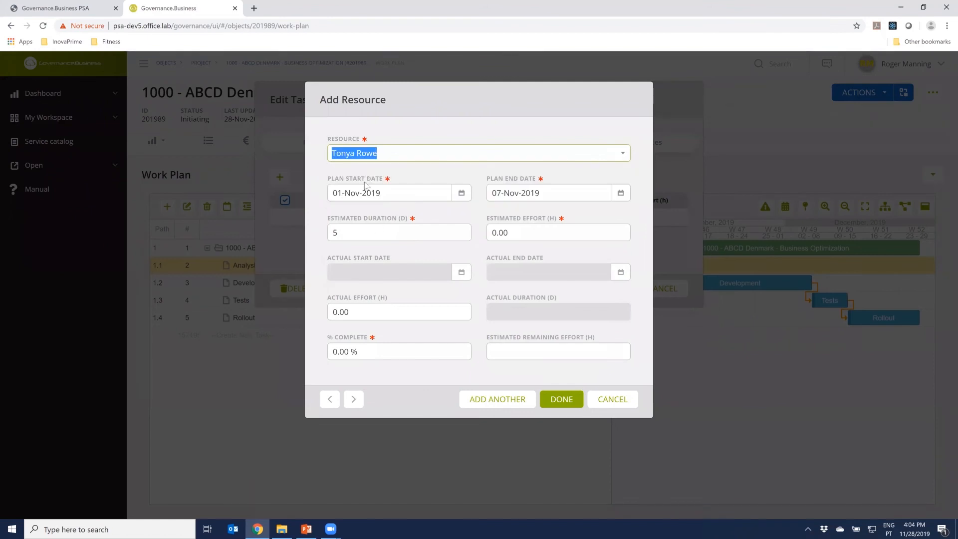
Set the resource's estimated effort on Analysis to 40 hours and save the resource and the task
{"action": "left_click", "coordinate": [492, 235]}
{"action": "type", "text": "8"}
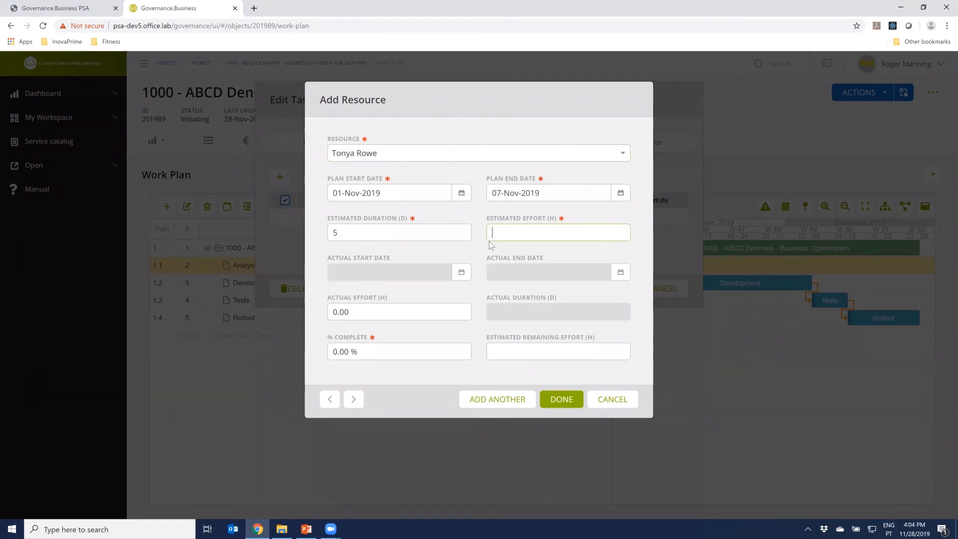
{"action": "type", "text": "0"}
{"action": "left_click", "coordinate": [575, 402]}
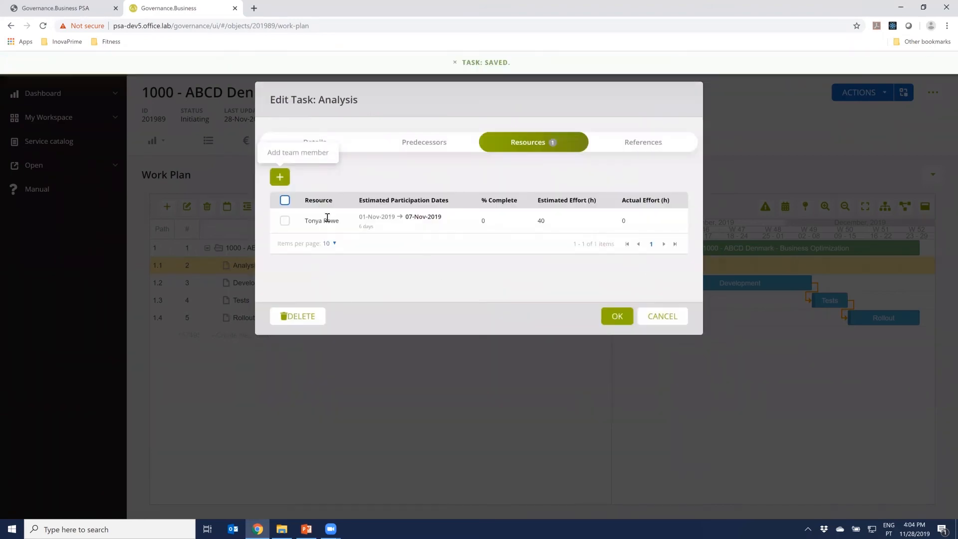
{"action": "left_click", "coordinate": [618, 316]}
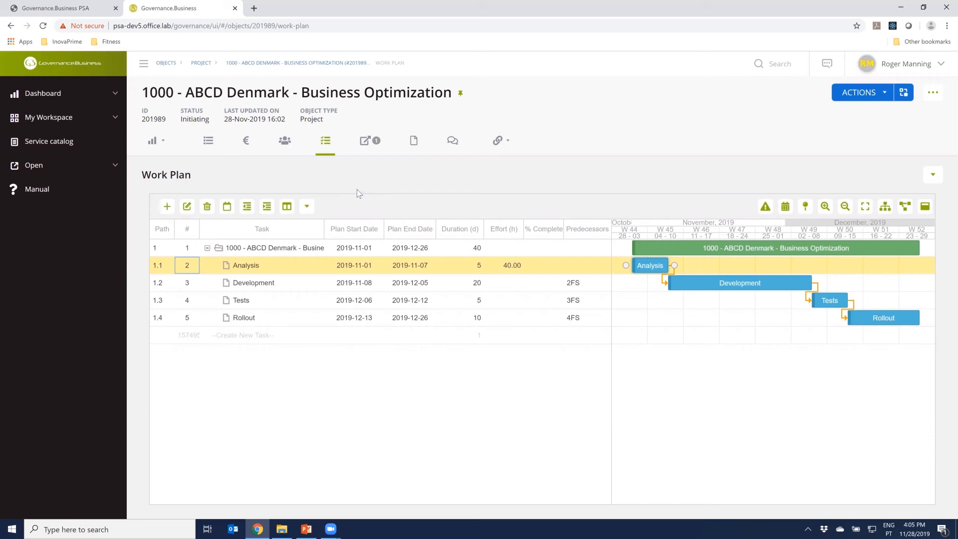
Check the project's cost plan, close the project manager's session and enter the PSA demo as the Team Member
{"action": "left_click", "coordinate": [247, 144]}
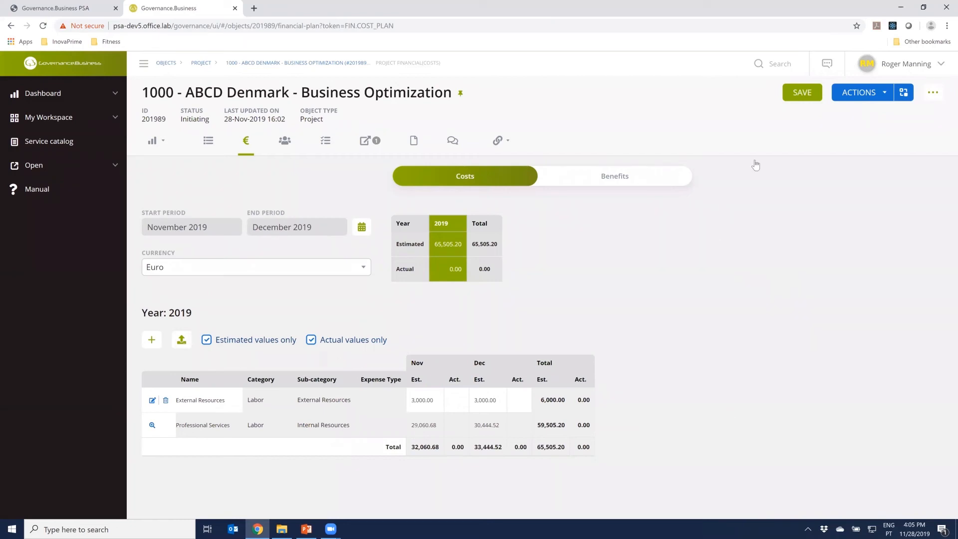
{"action": "left_click", "coordinate": [235, 8]}
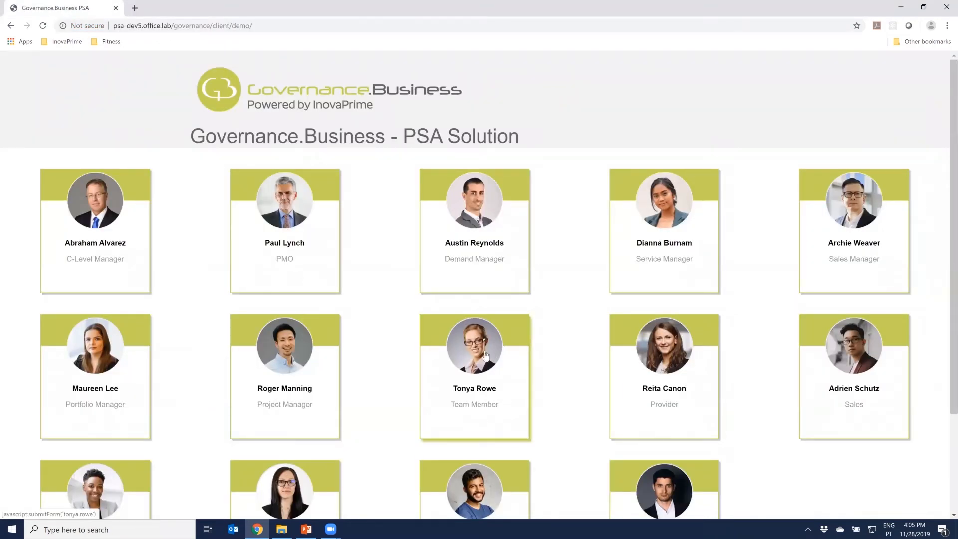
{"action": "left_click", "coordinate": [567, 335]}
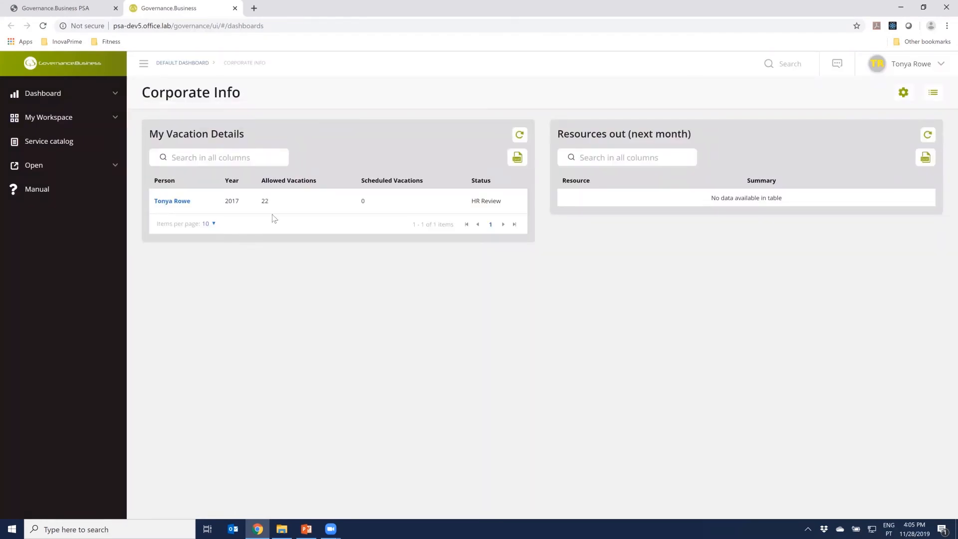
Open the Analysis task of ABCD Denmark - Business Optimization from the team member's task list and review its details
{"action": "left_click", "coordinate": [67, 119]}
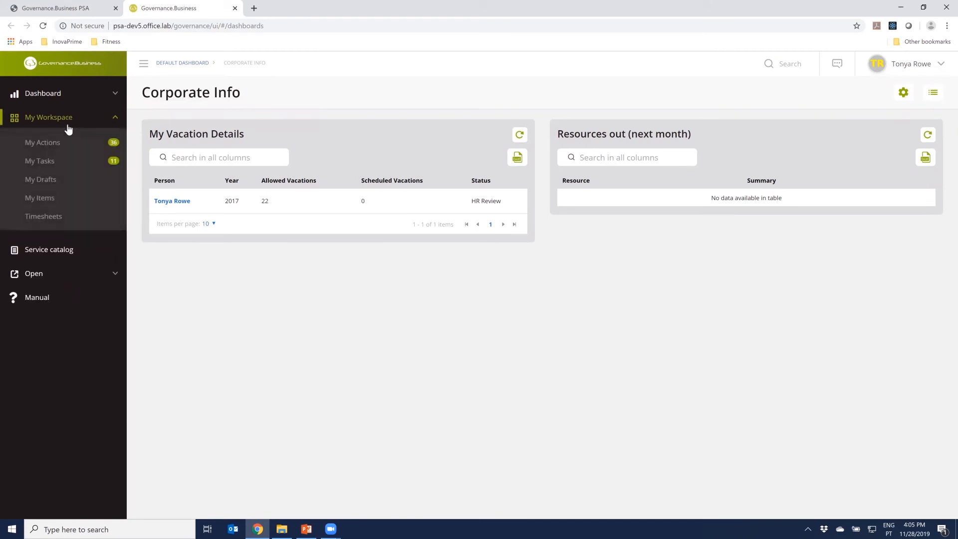
{"action": "left_click", "coordinate": [53, 165]}
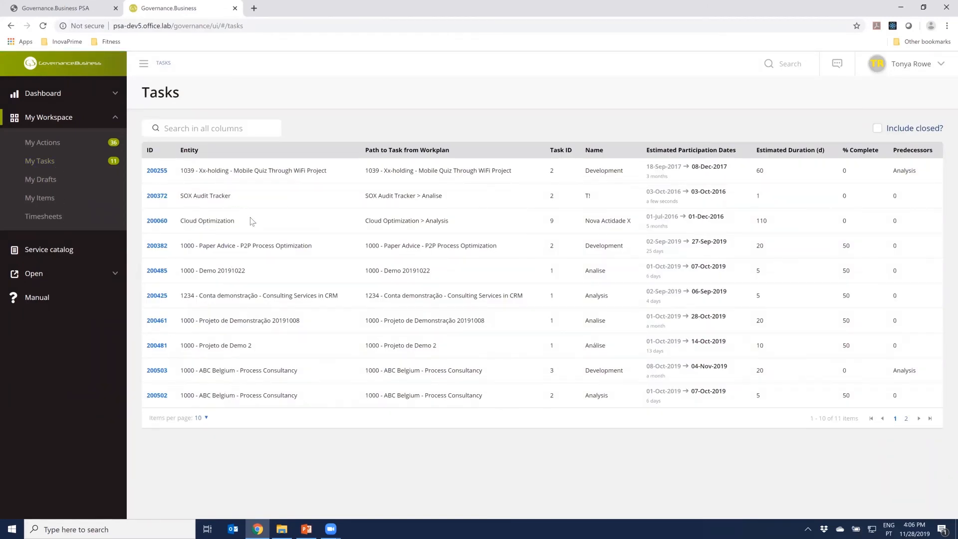
{"action": "left_click", "coordinate": [906, 419]}
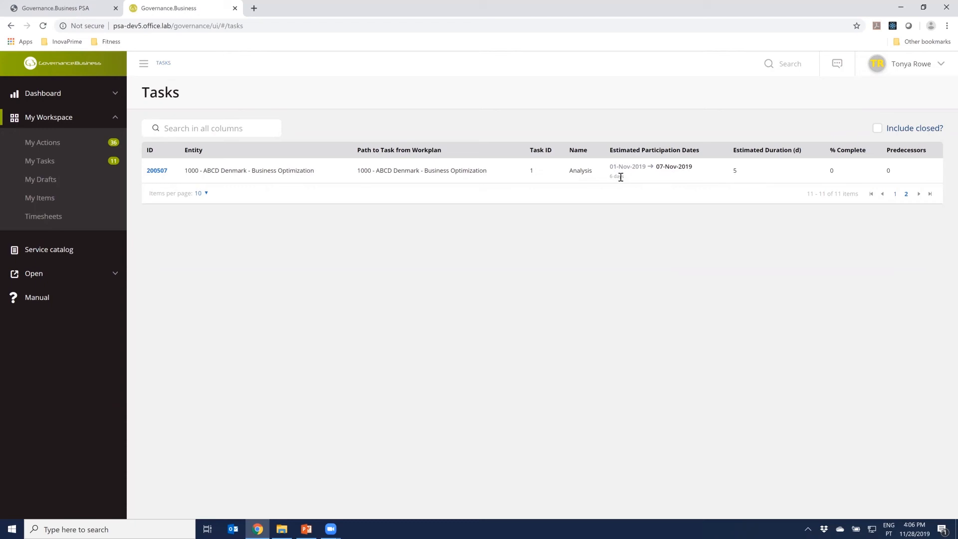
{"action": "left_click", "coordinate": [155, 171]}
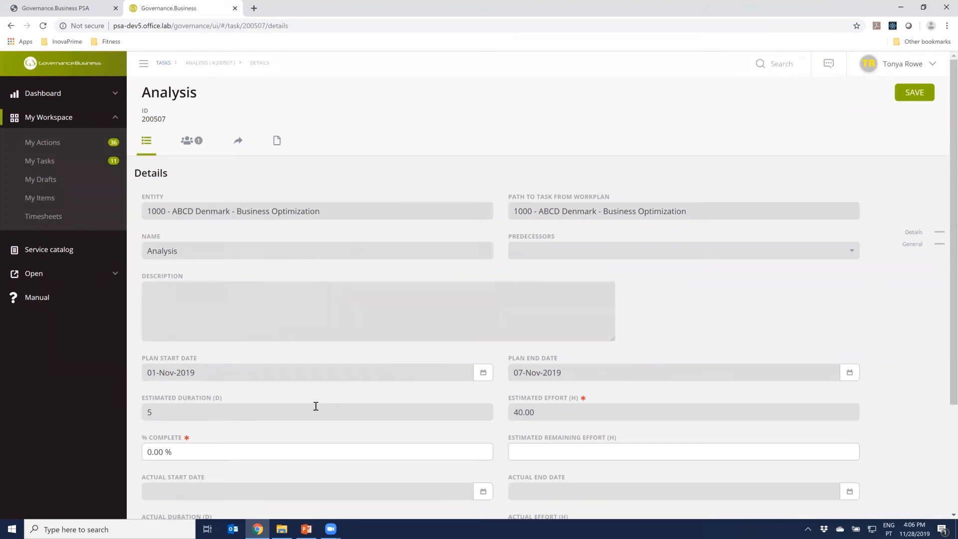
{"action": "scroll", "coordinate": [316, 404], "scroll_direction": "down", "scroll_amount": 2}
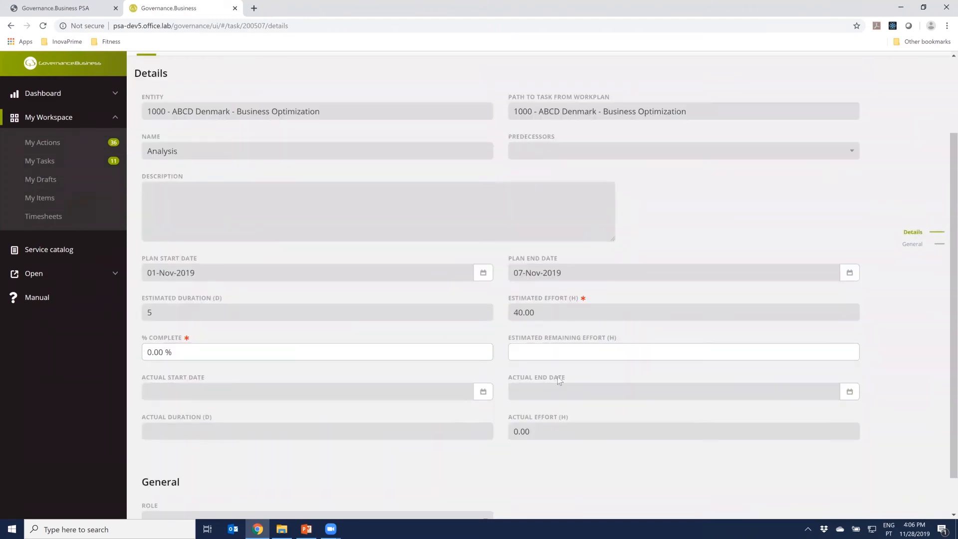
{"action": "scroll", "coordinate": [551, 345], "scroll_direction": "up", "scroll_amount": 1}
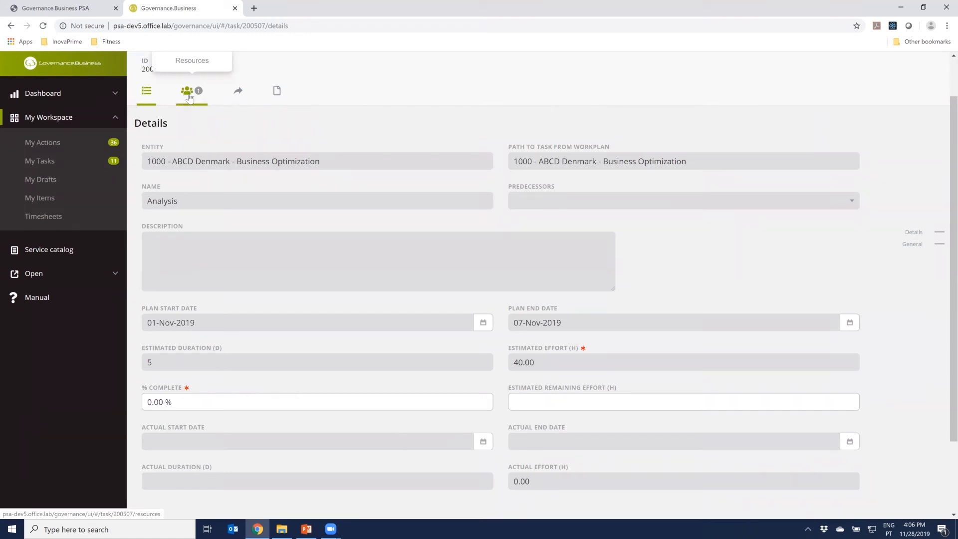
Set the Analysis task to 50% complete with an estimated remaining effort of 20 hours, and save it
{"action": "scroll", "coordinate": [331, 339], "scroll_direction": "down", "scroll_amount": 2}
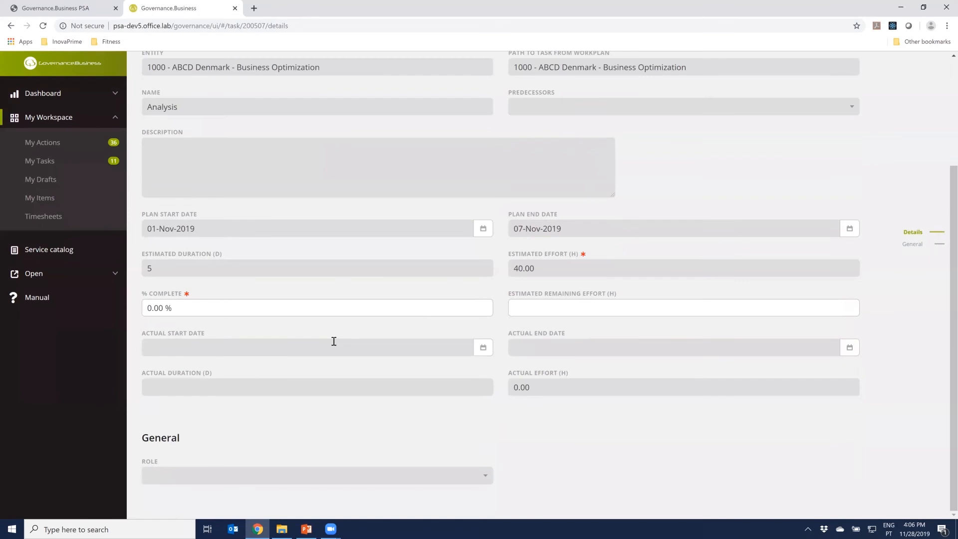
{"action": "left_click_drag", "start_coordinate": [226, 306], "coordinate": [141, 310]}
{"action": "type", "text": "50"}
{"action": "left_click", "coordinate": [224, 289]}
{"action": "left_click", "coordinate": [590, 309]}
{"action": "type", "text": "20"}
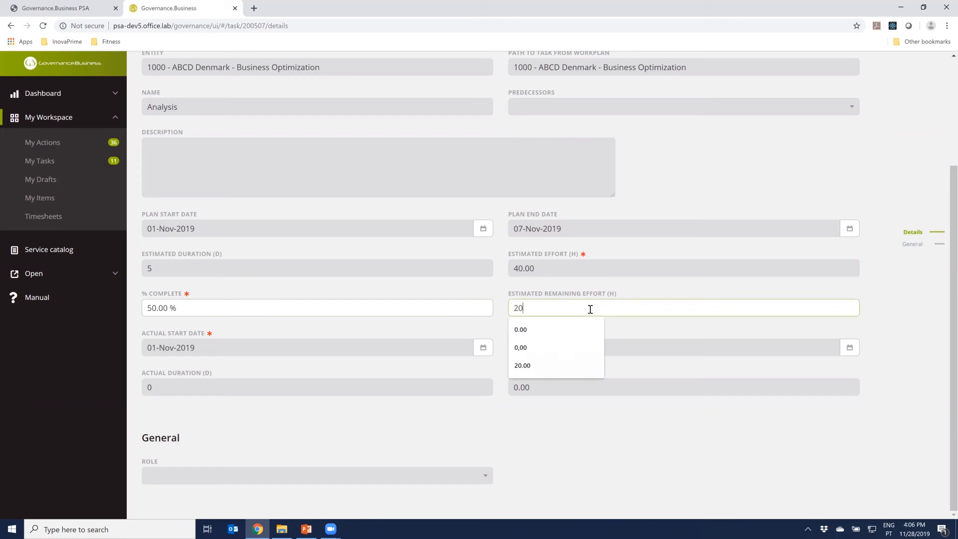
{"action": "left_click", "coordinate": [794, 192]}
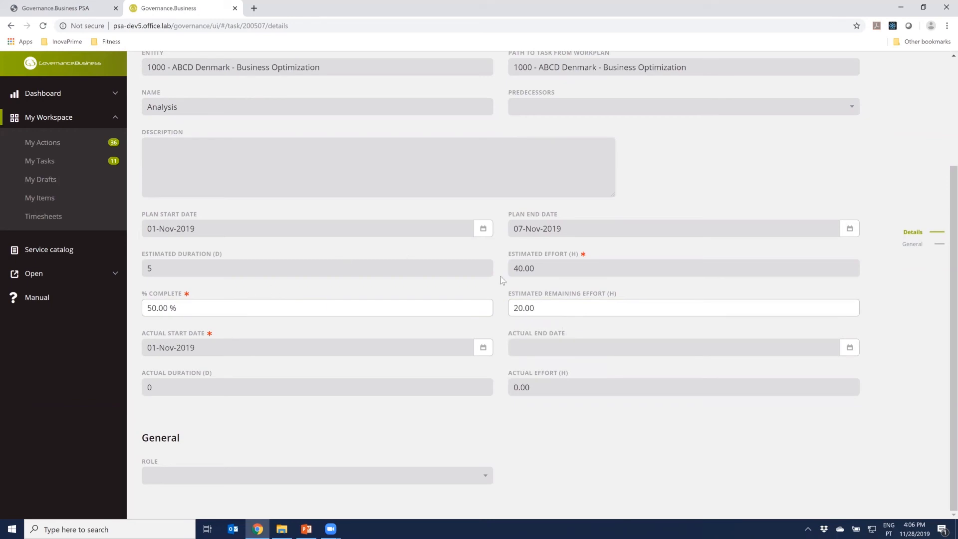
{"action": "scroll", "coordinate": [774, 232], "scroll_direction": "up", "scroll_amount": 3}
{"action": "left_click", "coordinate": [914, 93]}
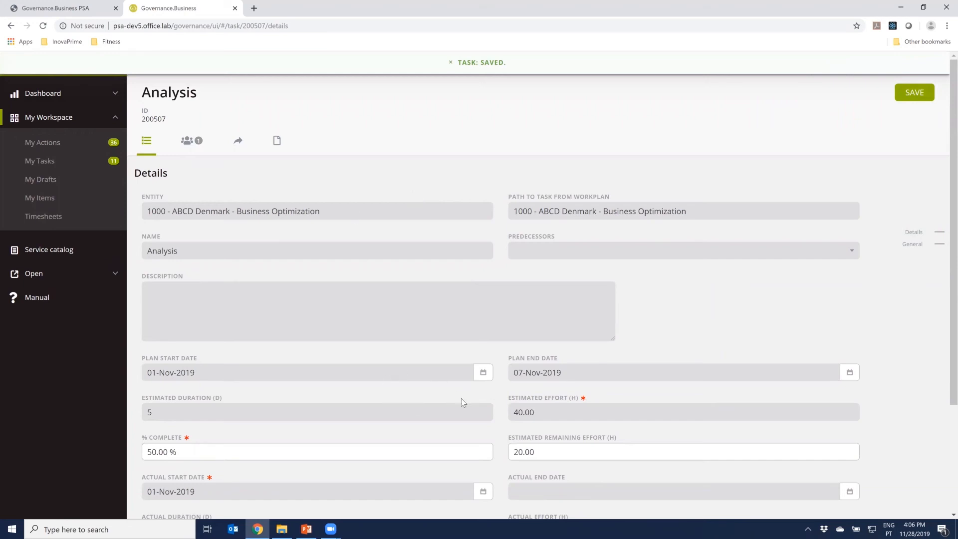
{"action": "scroll", "coordinate": [463, 402], "scroll_direction": "down", "scroll_amount": 2}
{"action": "scroll", "coordinate": [466, 395], "scroll_direction": "up", "scroll_amount": 1}
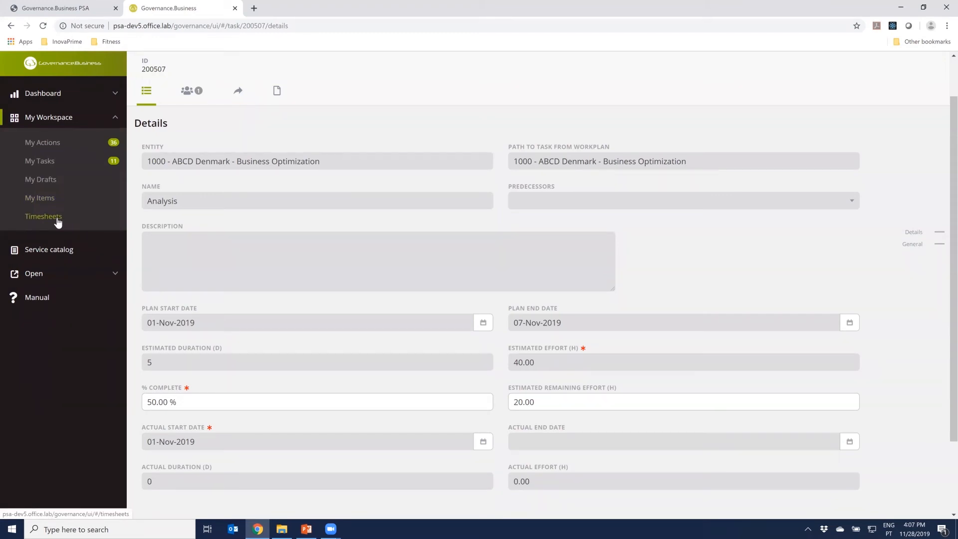
Sort the timesheets by latest start date, open the one starting 21-Nov-2019, and put it into rework
{"action": "left_click", "coordinate": [44, 216]}
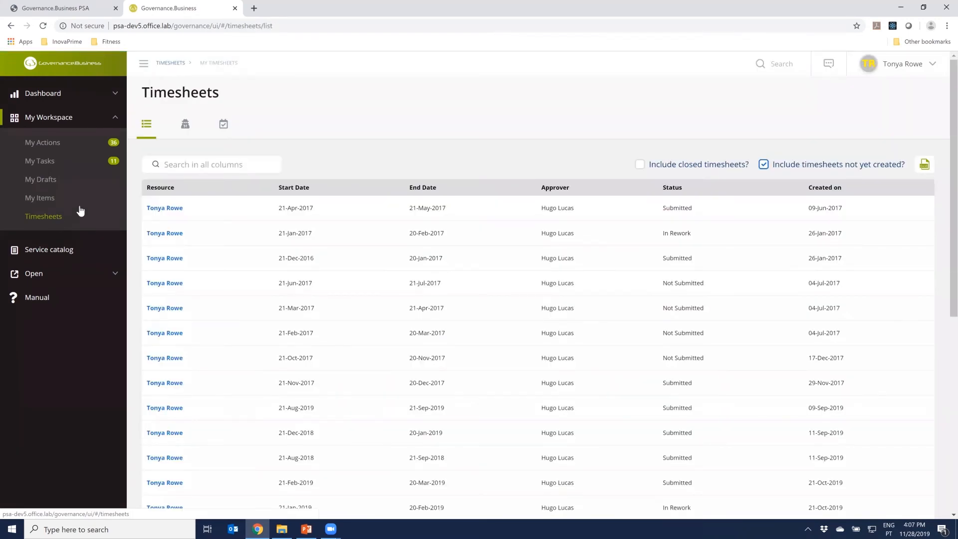
{"action": "left_click", "coordinate": [214, 165]}
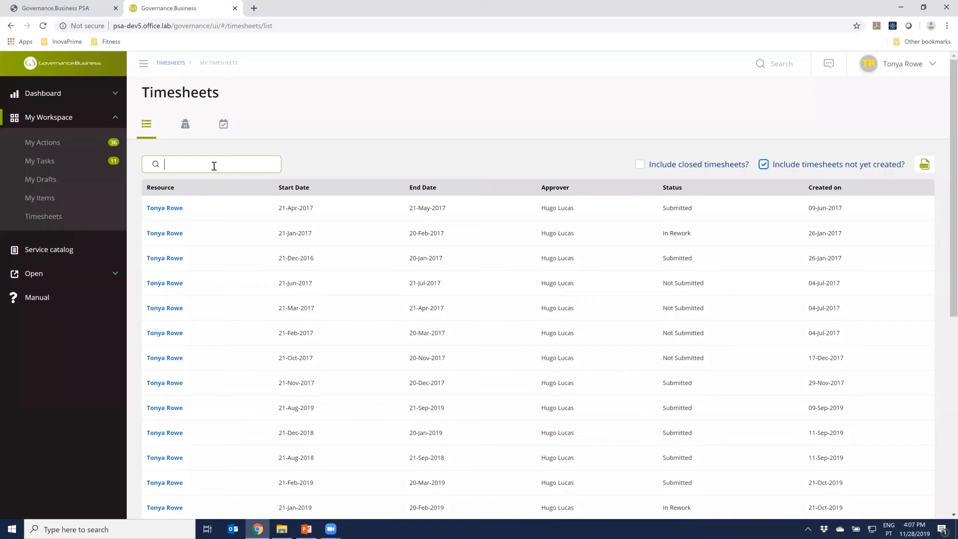
{"action": "left_click", "coordinate": [305, 189]}
{"action": "left_click", "coordinate": [307, 190]}
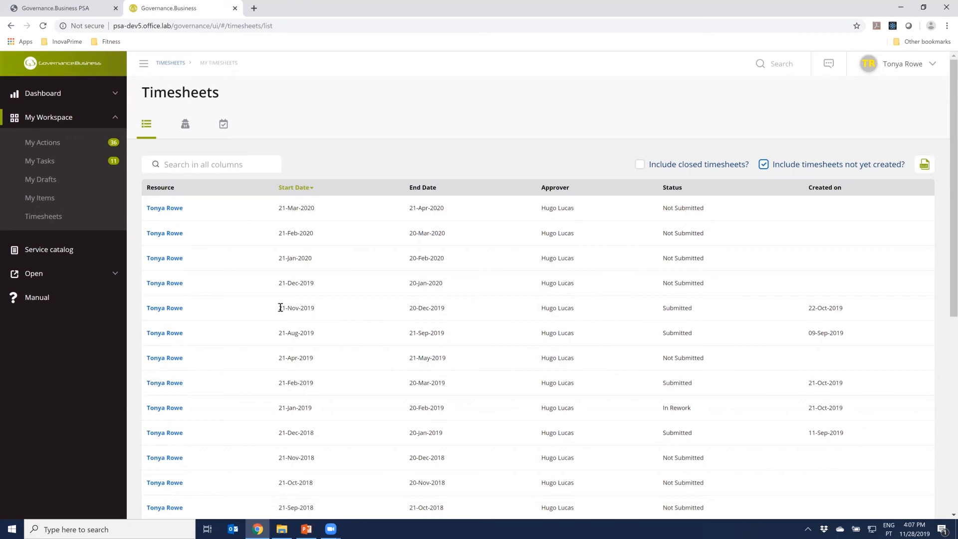
{"action": "left_click", "coordinate": [162, 308]}
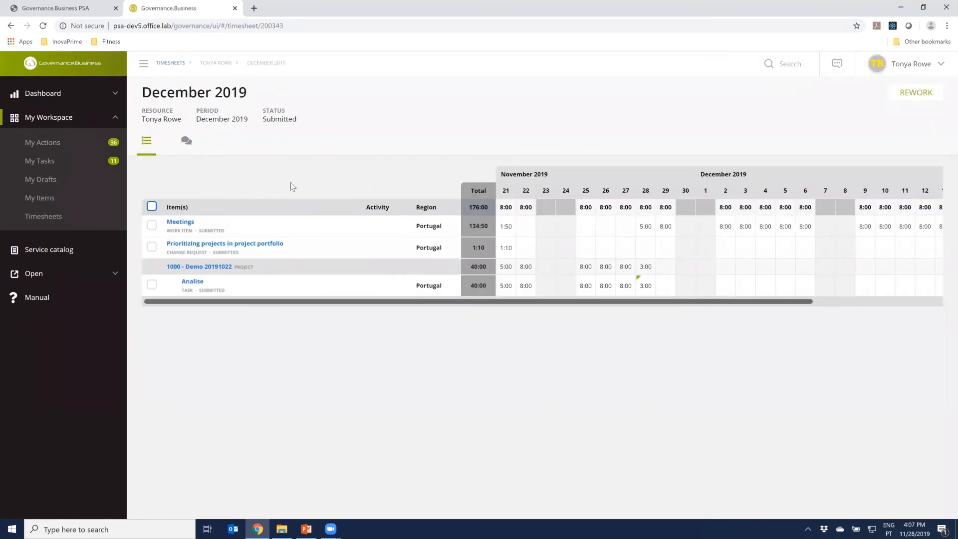
{"action": "left_click", "coordinate": [915, 92]}
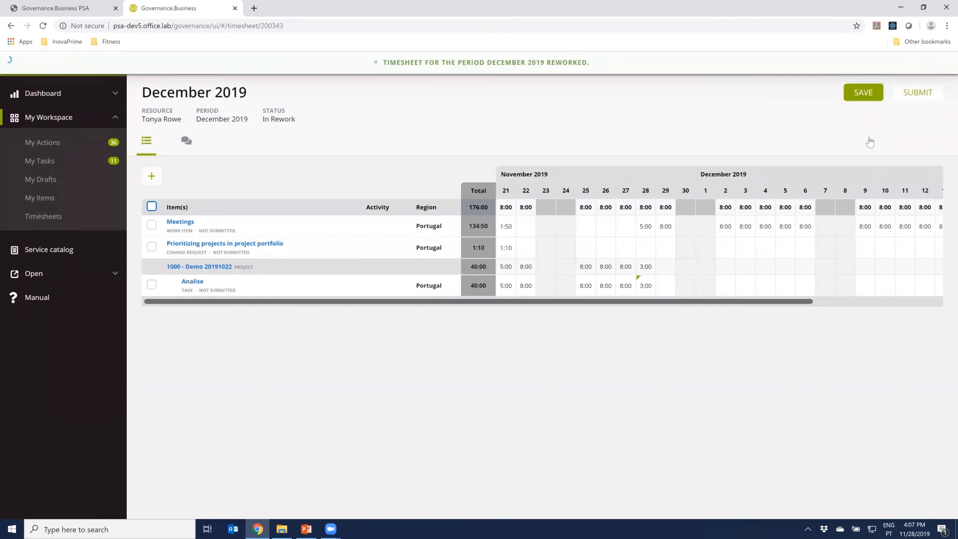
Add the Analysis task of 1000 - ABCD Denmark - Business Optimization to the December 2019 timesheet, searching for "analys"
{"action": "left_click", "coordinate": [160, 183]}
{"action": "left_click", "coordinate": [245, 146]}
{"action": "type", "text": "analys"}
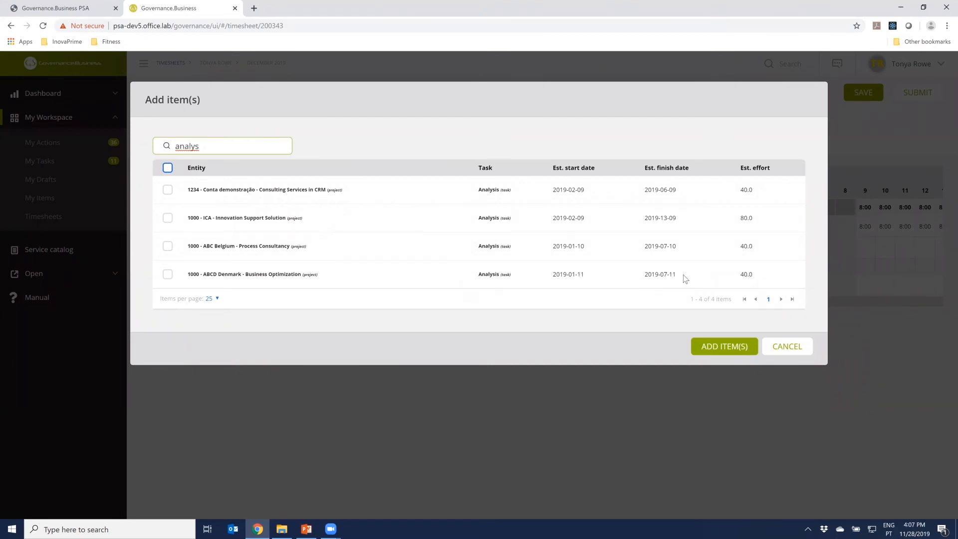
{"action": "left_click", "coordinate": [167, 274]}
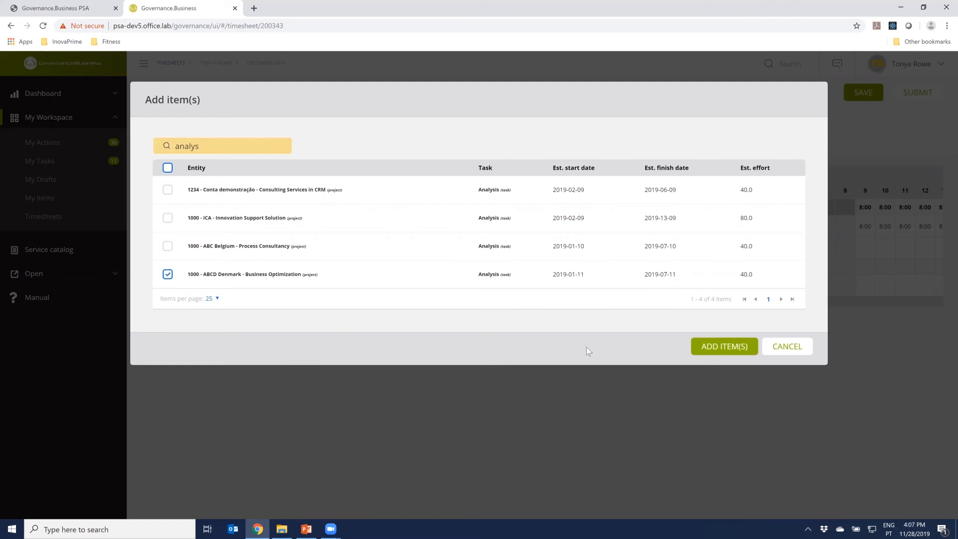
{"action": "left_click", "coordinate": [692, 348]}
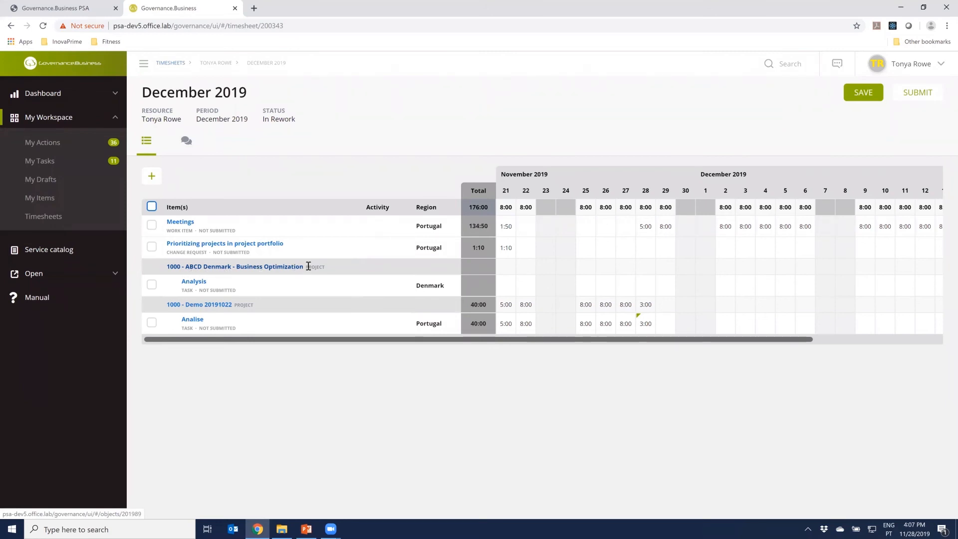
{"action": "mouse_move", "coordinate": [195, 284]}
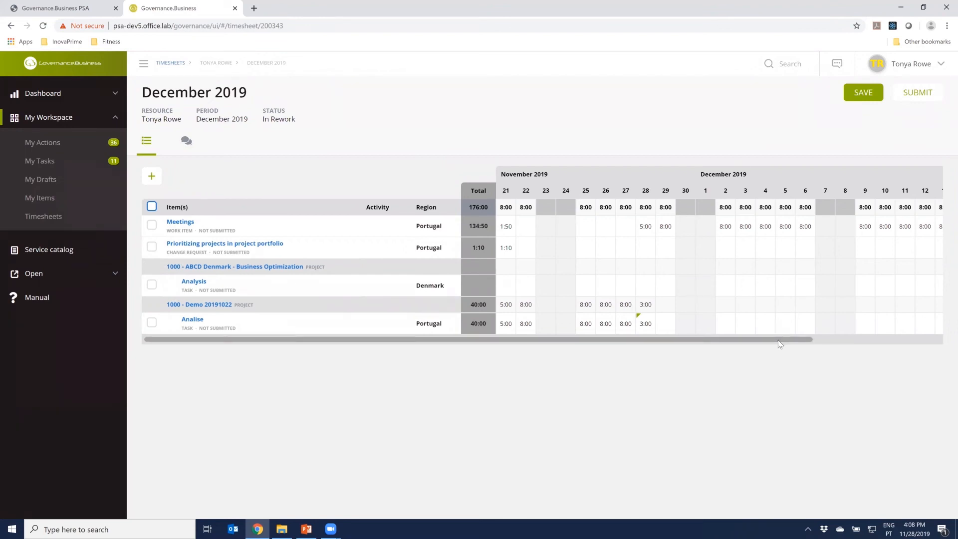
Remove the Meetings work item from the December 2019 timesheet
{"action": "left_click_drag", "start_coordinate": [778, 340], "coordinate": [143, 263]}
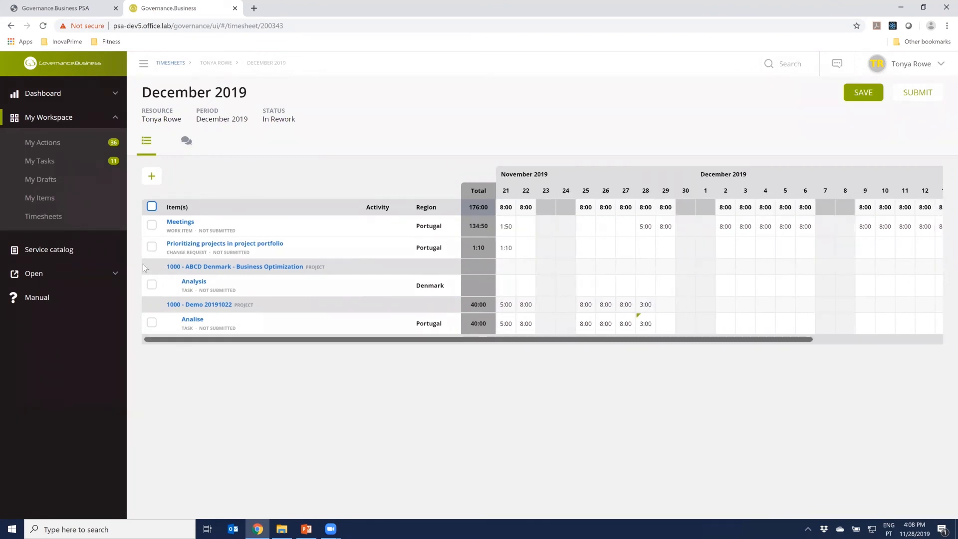
{"action": "left_click", "coordinate": [152, 225]}
{"action": "left_click", "coordinate": [271, 176]}
{"action": "left_click", "coordinate": [531, 174]}
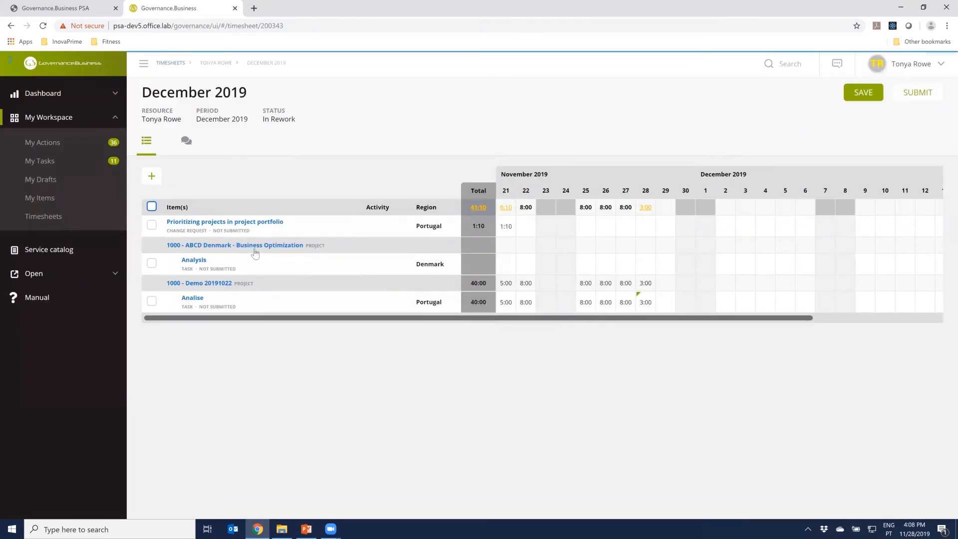
Log hours on the ABCD Denmark Analysis task: 8 on 29 November, 8 on 2 December and 4 on 3 December
{"action": "left_click", "coordinate": [668, 263]}
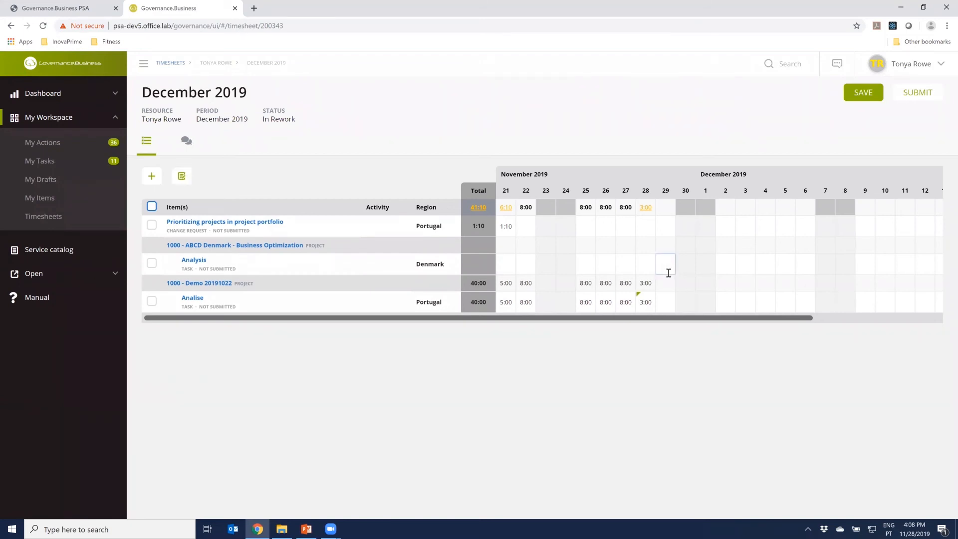
{"action": "type", "text": "8"}
{"action": "left_click", "coordinate": [725, 265]}
{"action": "type", "text": "8"}
{"action": "left_click", "coordinate": [747, 265]}
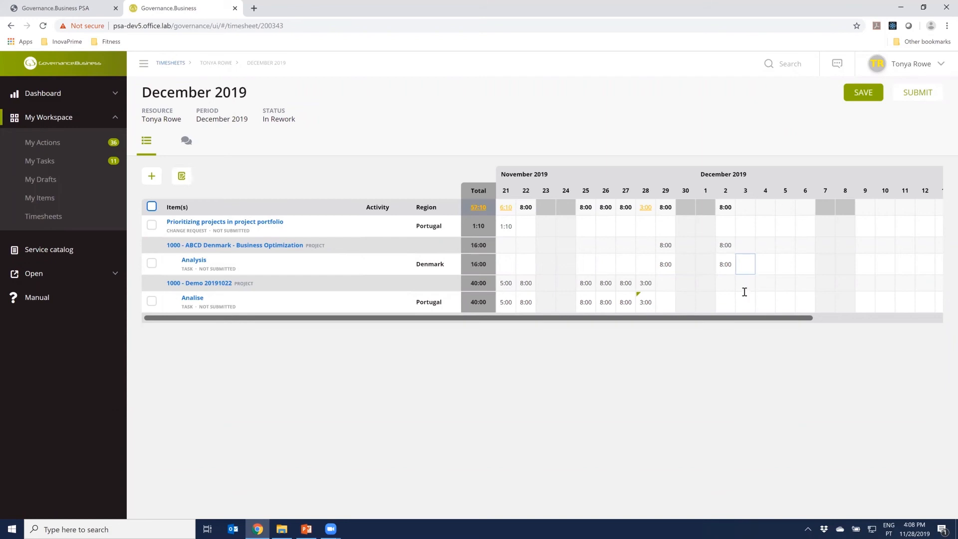
{"action": "type", "text": "4"}
{"action": "left_click", "coordinate": [740, 145]}
Submit the December 2019 timesheet despite its warnings
{"action": "mouse_move", "coordinate": [183, 265]}
{"action": "left_click", "coordinate": [921, 95]}
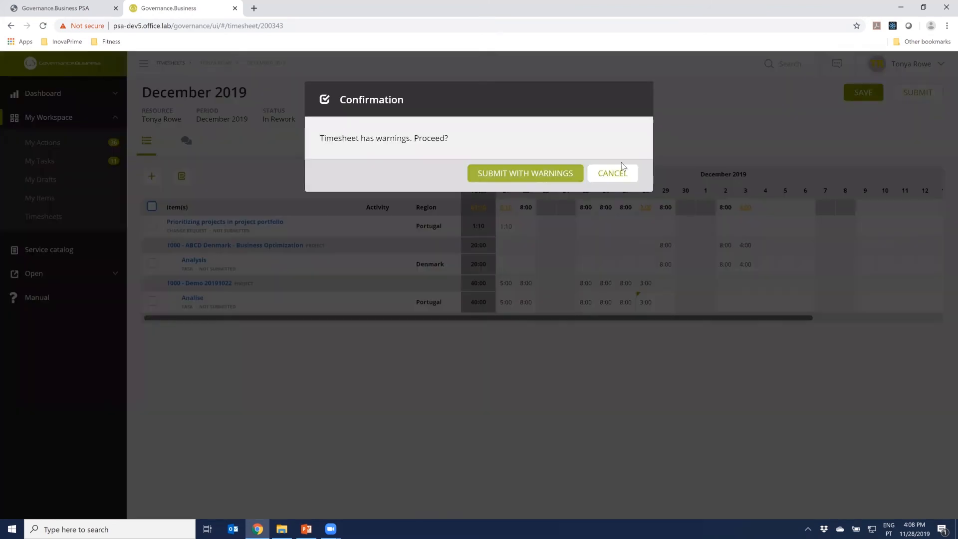
{"action": "left_click", "coordinate": [522, 174]}
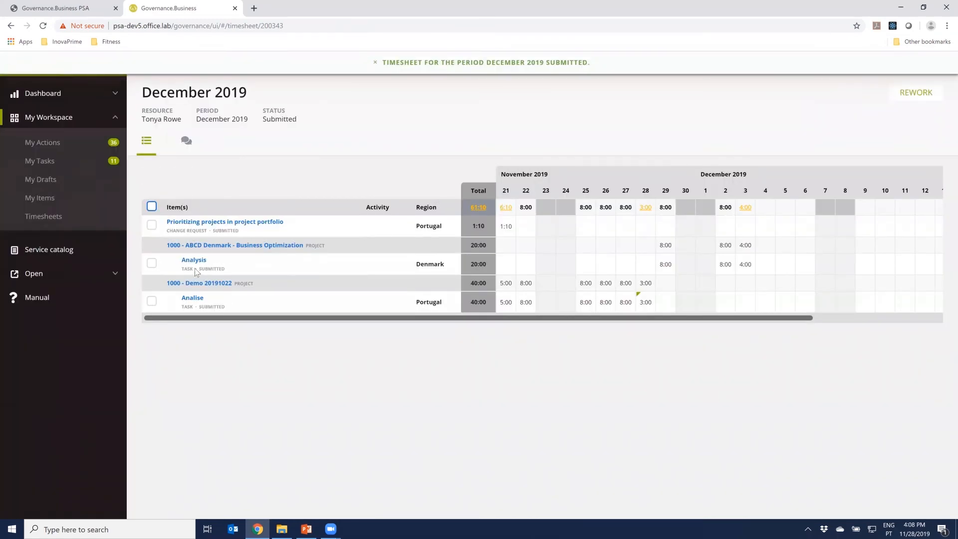
{"action": "mouse_move", "coordinate": [200, 265]}
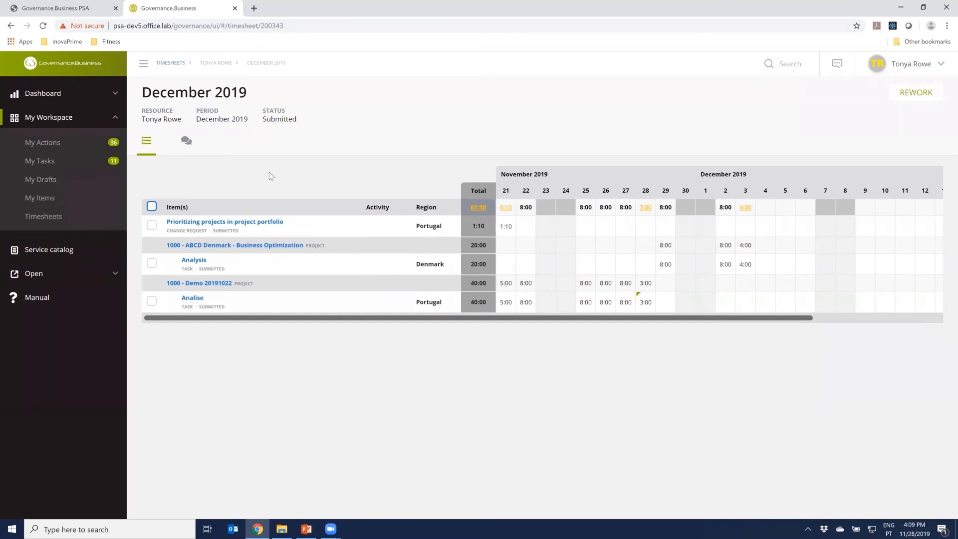
Start a new Corporate expense from the service catalog and set its entity to 1000 - ABCD Denmark - Business Optimization
{"action": "left_click", "coordinate": [54, 255]}
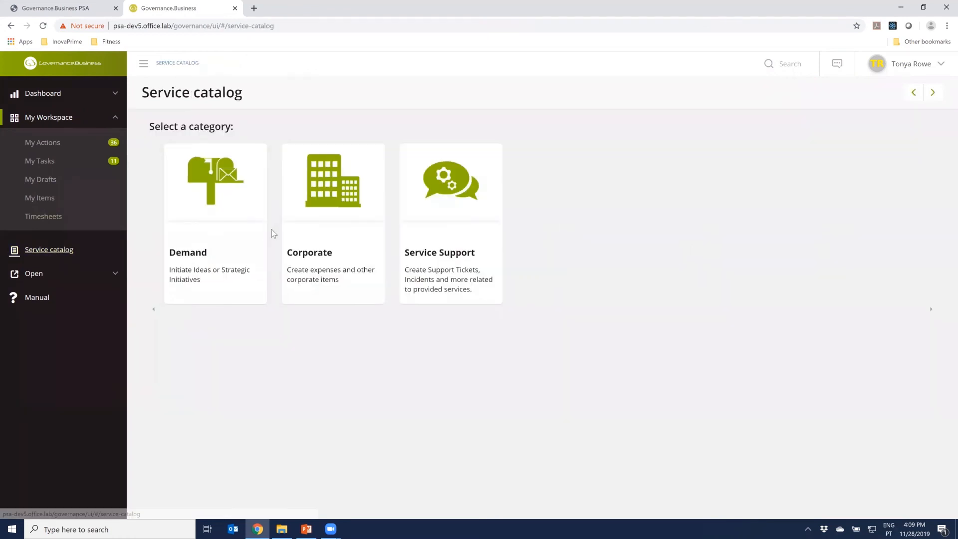
{"action": "left_click", "coordinate": [333, 214]}
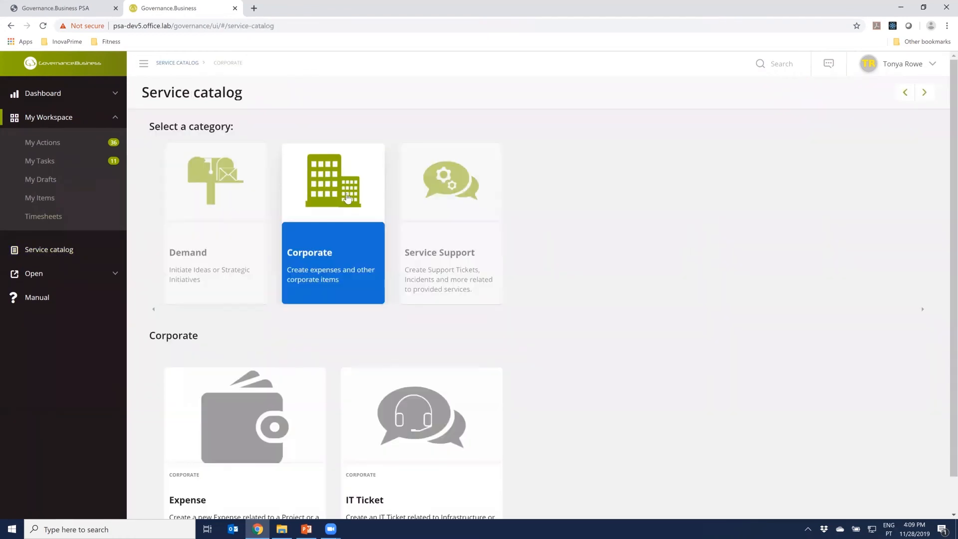
{"action": "scroll", "coordinate": [292, 393], "scroll_direction": "down", "scroll_amount": 1}
{"action": "left_click", "coordinate": [292, 394]}
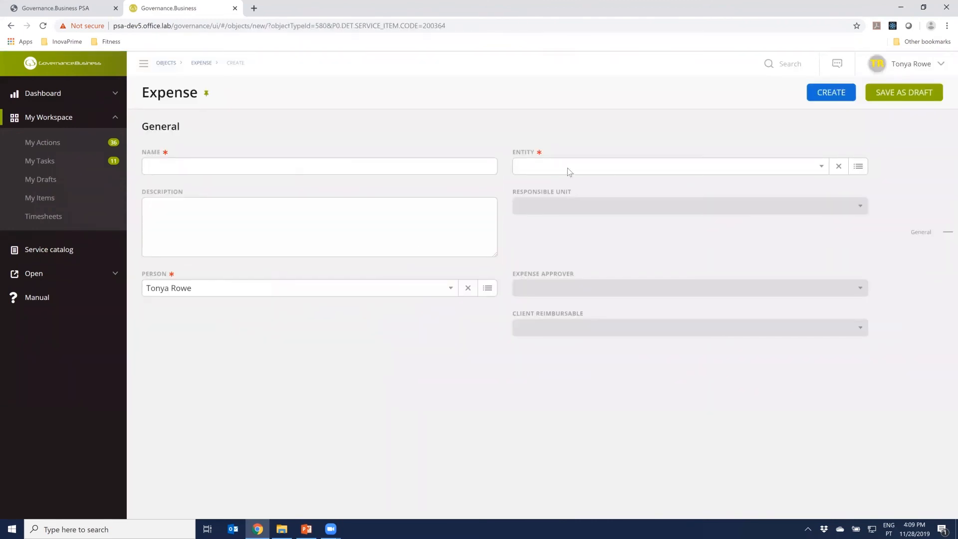
{"action": "left_click", "coordinate": [569, 172]}
{"action": "type", "text": "acb"}
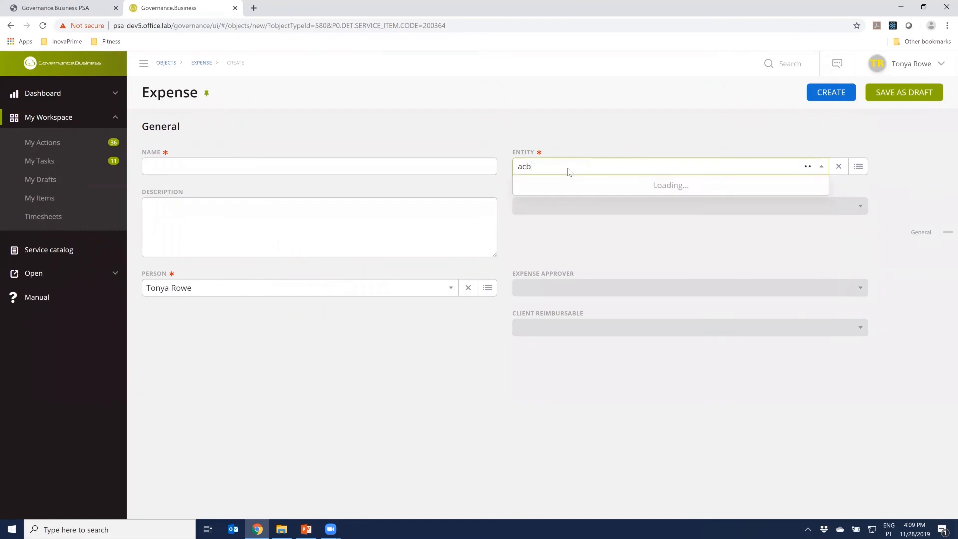
{"action": "key", "text": "BackSpace"}
{"action": "key", "text": "BackSpace"}
{"action": "type", "text": "bcd"}
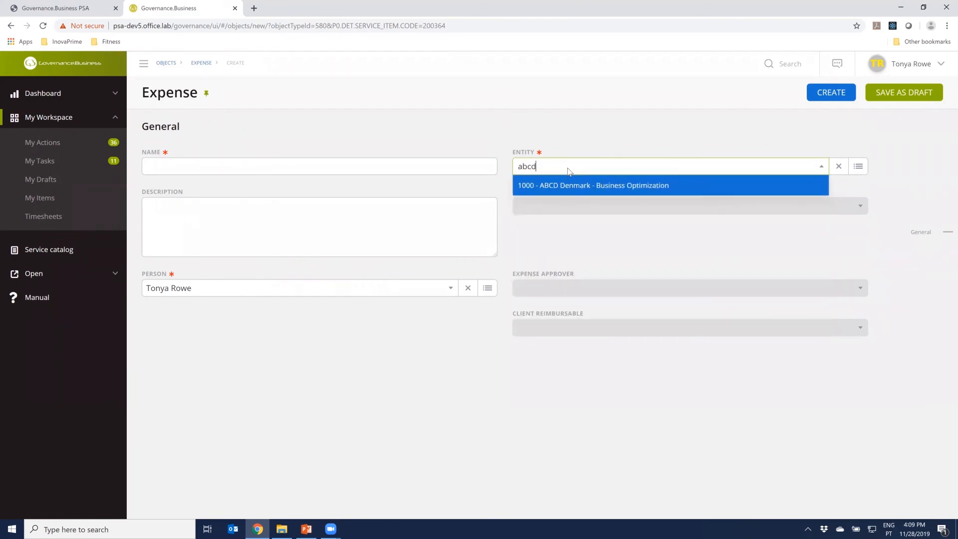
{"action": "key", "text": "Return"}
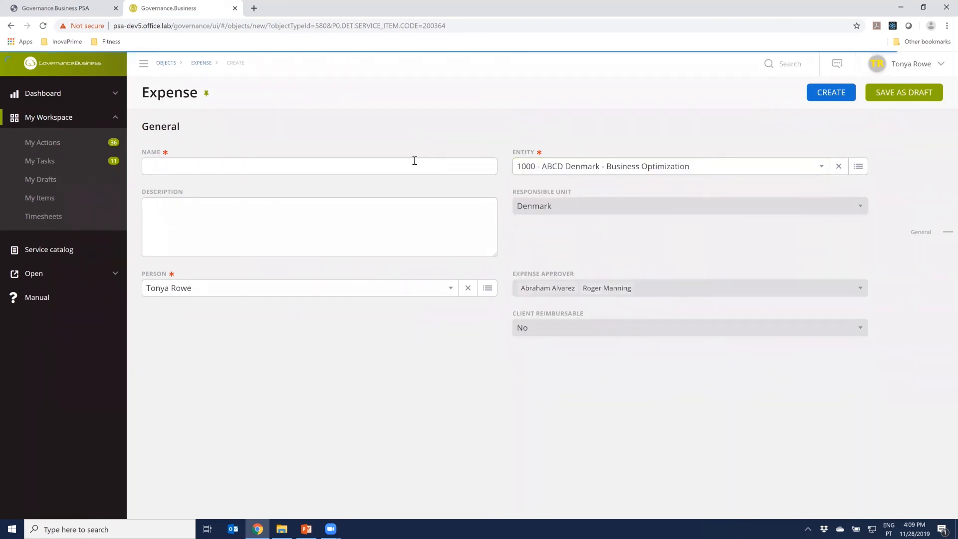
Name the expense "Travel Expenses - Denmark" and create it
{"action": "left_click", "coordinate": [411, 164]}
{"action": "type", "text": "Tra"}
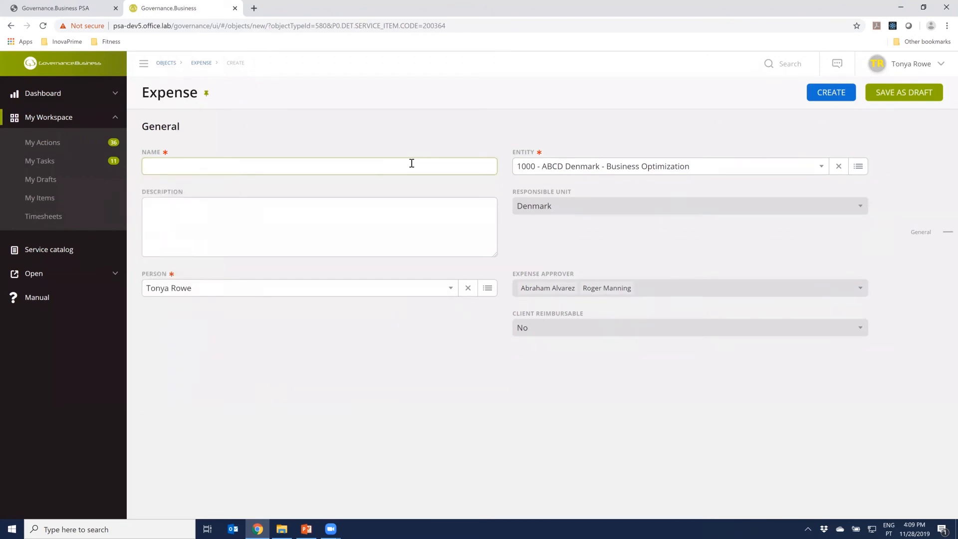
{"action": "type", "text": "vel Expenses - Denmark"}
{"action": "left_click", "coordinate": [432, 141]}
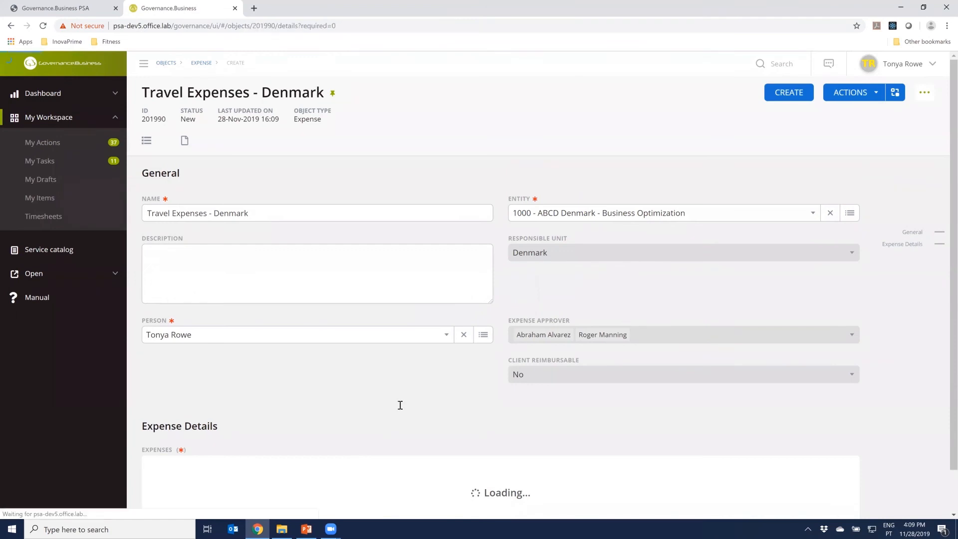
Start an expense line dated 01-Nov-2019 with the category Travel in the expense details
{"action": "scroll", "coordinate": [405, 389], "scroll_direction": "down", "scroll_amount": 4}
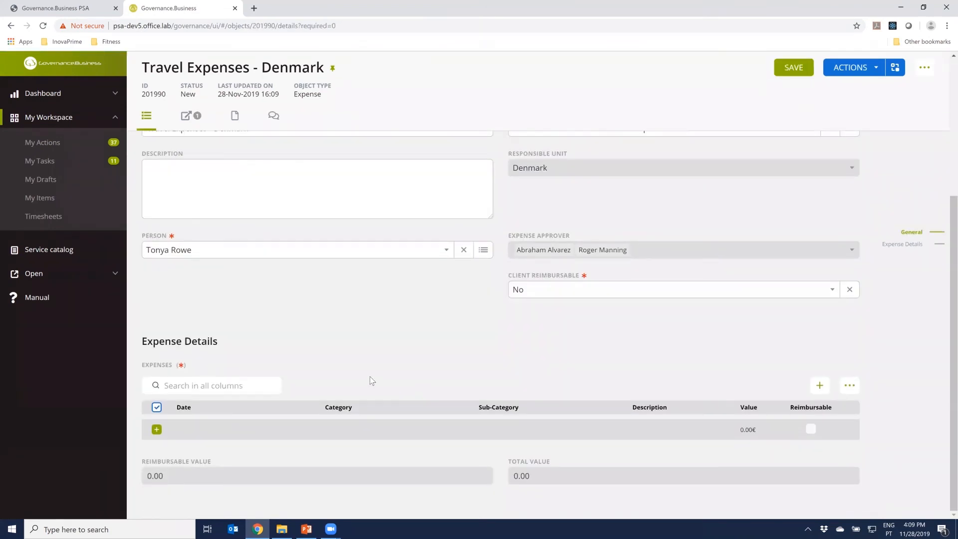
{"action": "left_click", "coordinate": [189, 432]}
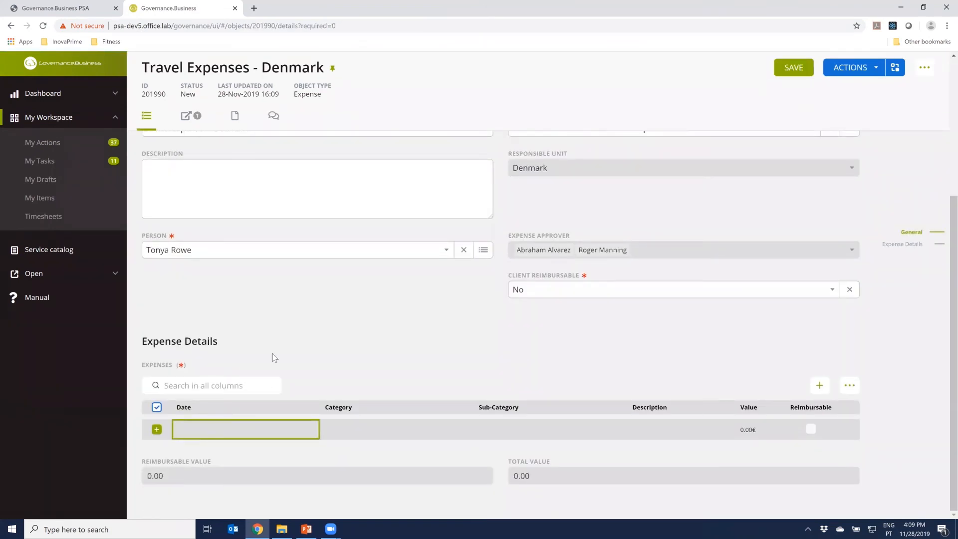
{"action": "type", "text": "1"}
{"action": "type", "text": "-11"}
{"action": "key", "text": "Tab"}
{"action": "left_click", "coordinate": [407, 430]}
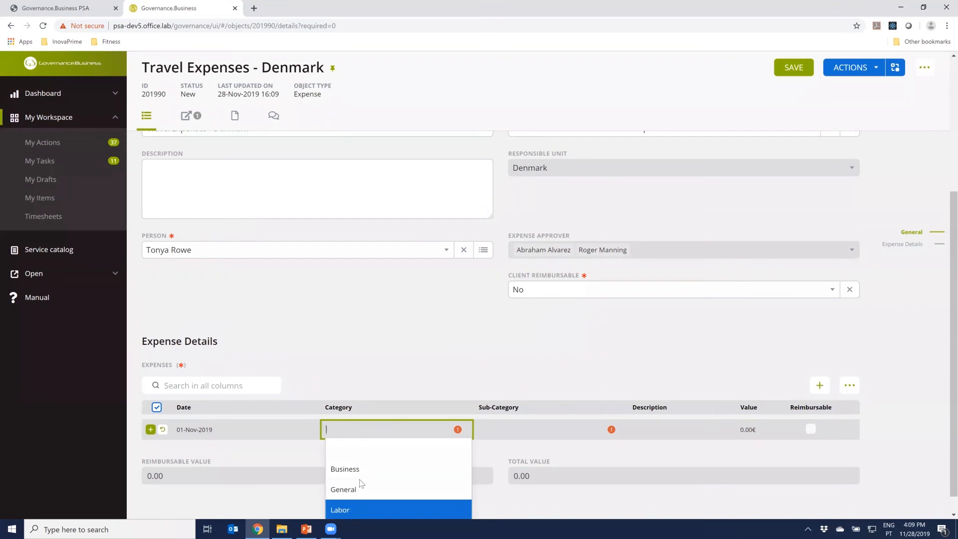
{"action": "scroll", "coordinate": [422, 439], "scroll_direction": "down", "scroll_amount": 1}
{"action": "left_click", "coordinate": [384, 509]}
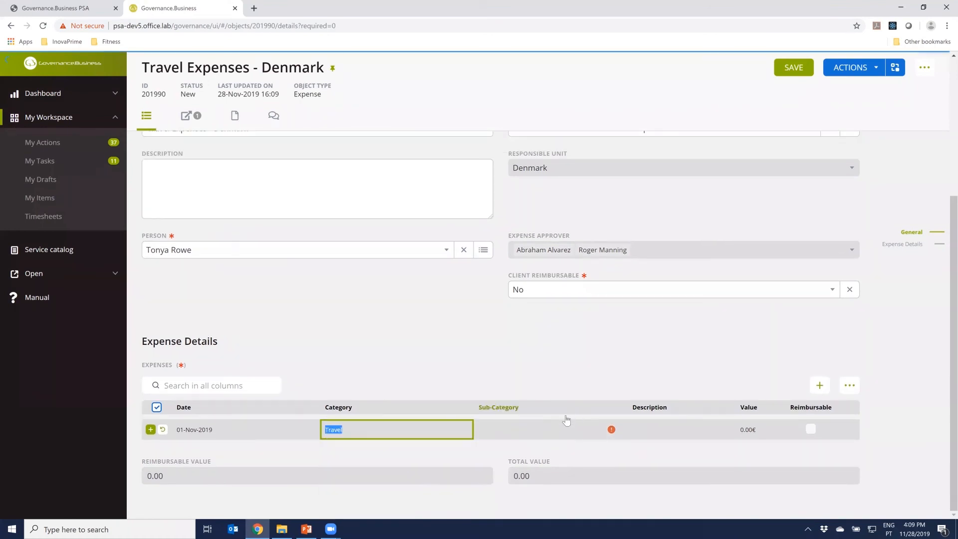
Complete the expense line with sub-category Transportation, description Taxi and a value of 50 €, and add it
{"action": "left_click", "coordinate": [548, 428]}
{"action": "left_click", "coordinate": [532, 489]}
{"action": "left_click", "coordinate": [659, 430]}
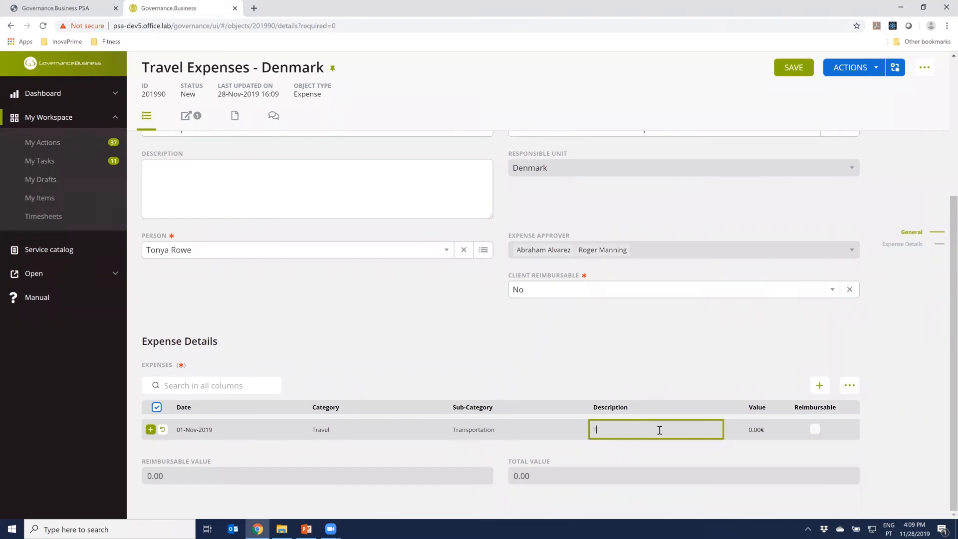
{"action": "left_click", "coordinate": [758, 430]}
{"action": "type", "text": "50€"}
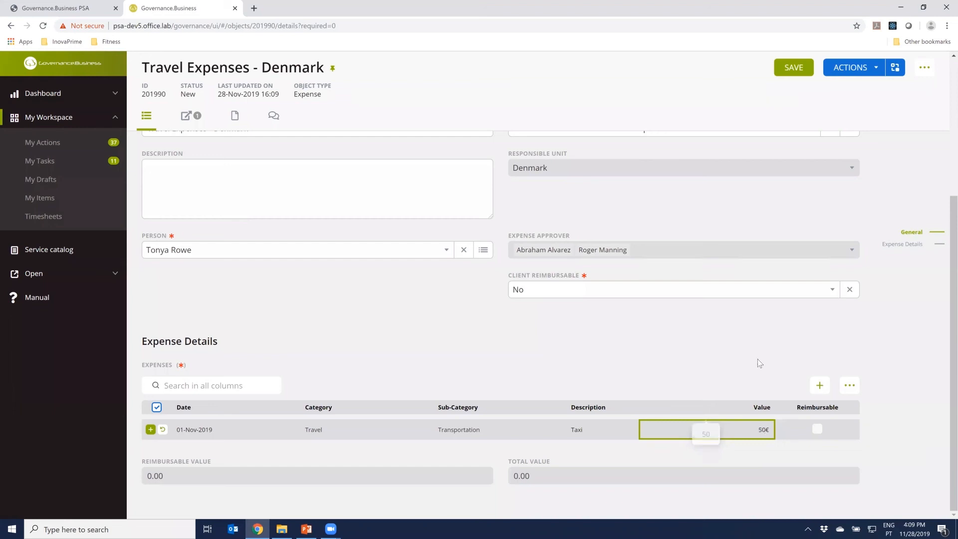
{"action": "left_click", "coordinate": [758, 351]}
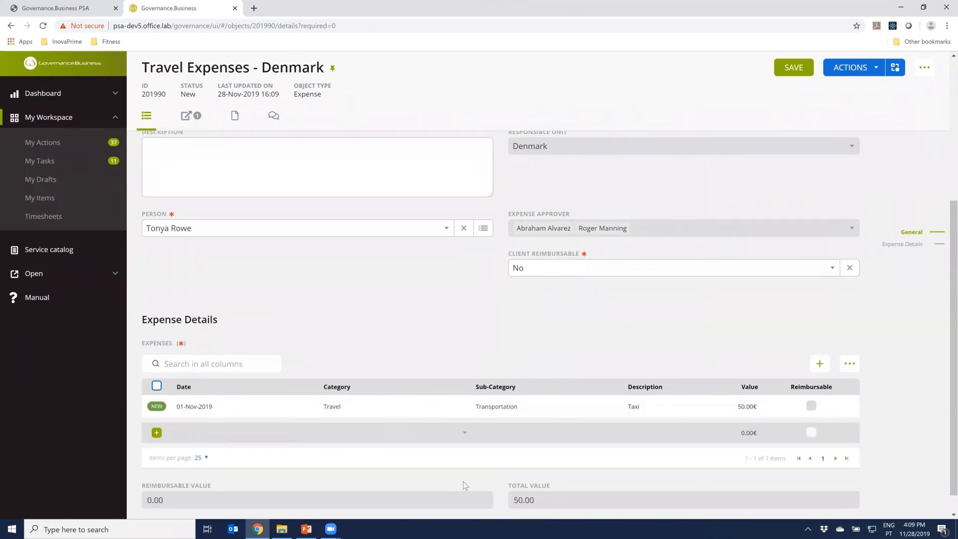
Review the filled-in Travel Expenses - Denmark form and submit the expense for approval
{"action": "scroll", "coordinate": [516, 498], "scroll_direction": "down", "scroll_amount": 1}
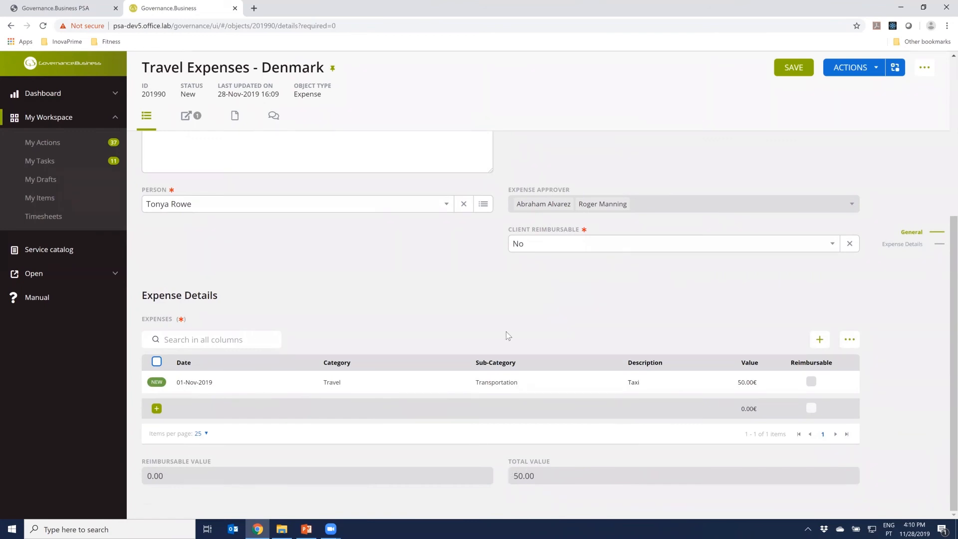
{"action": "scroll", "coordinate": [499, 337], "scroll_direction": "up", "scroll_amount": 5}
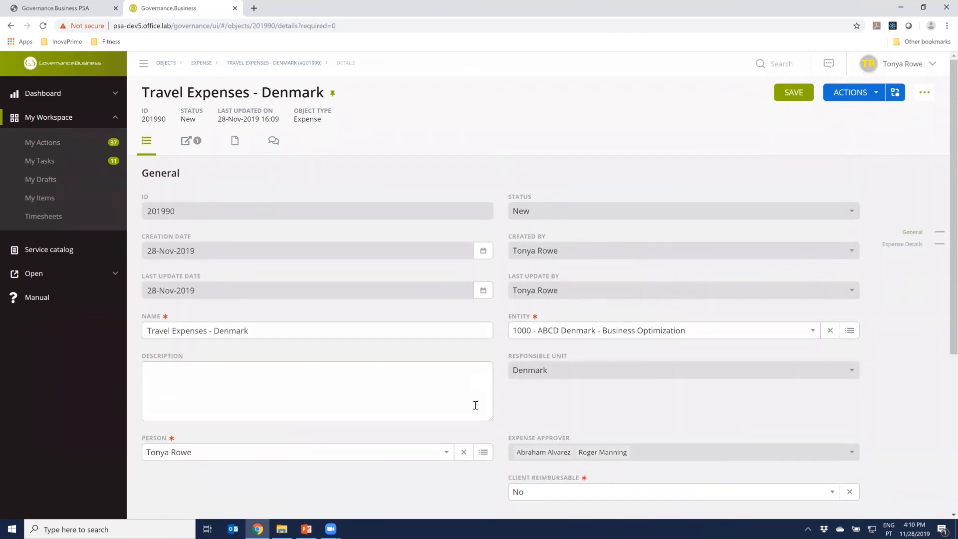
{"action": "scroll", "coordinate": [429, 330], "scroll_direction": "down", "scroll_amount": 1}
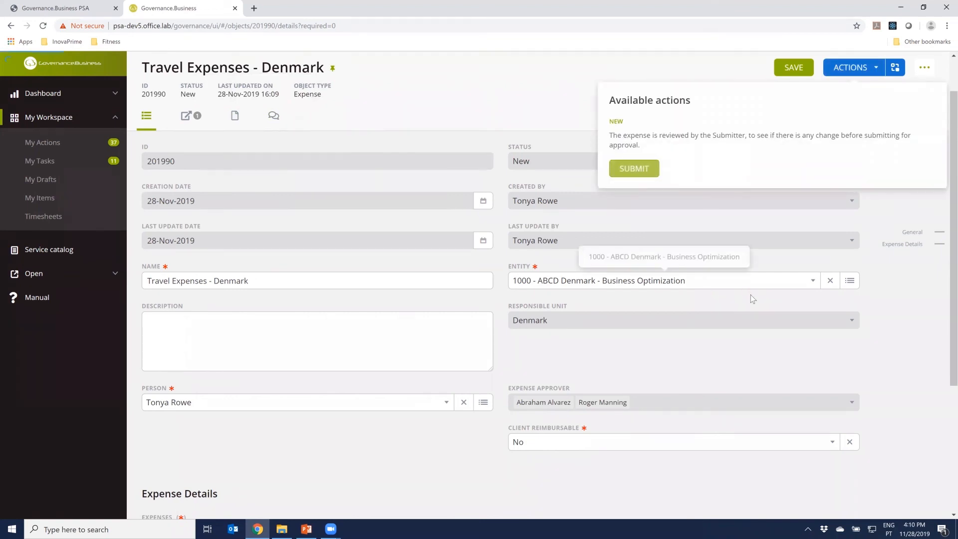
{"action": "left_click", "coordinate": [634, 168]}
{"action": "left_click", "coordinate": [550, 178]}
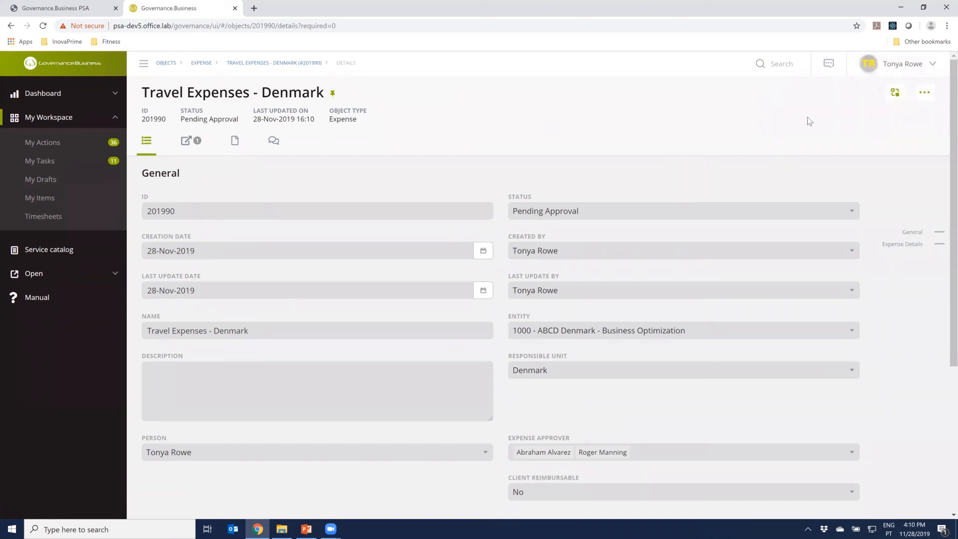
Examine the expense's workflow diagram from manager approval through client reimbursement, and close the team member's session
{"action": "left_click", "coordinate": [894, 92]}
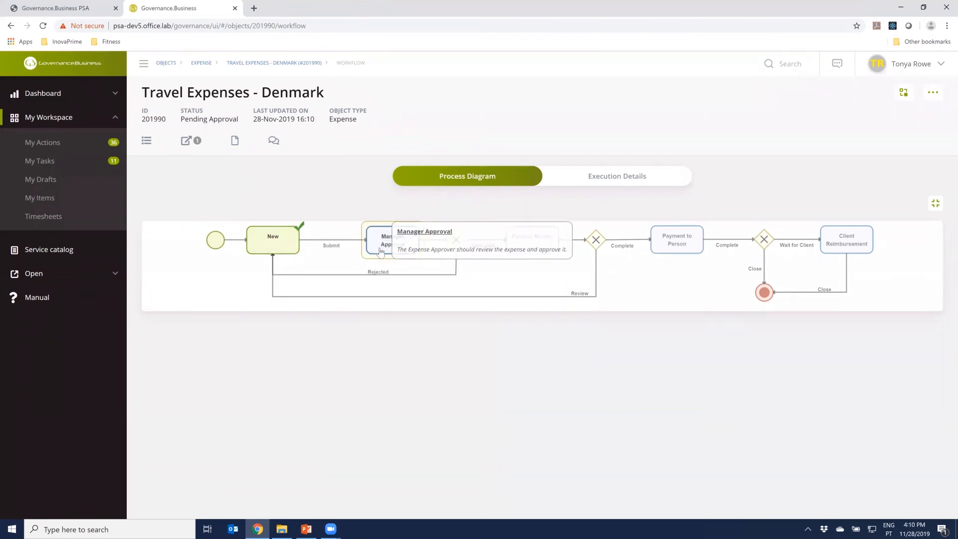
{"action": "mouse_move", "coordinate": [399, 249]}
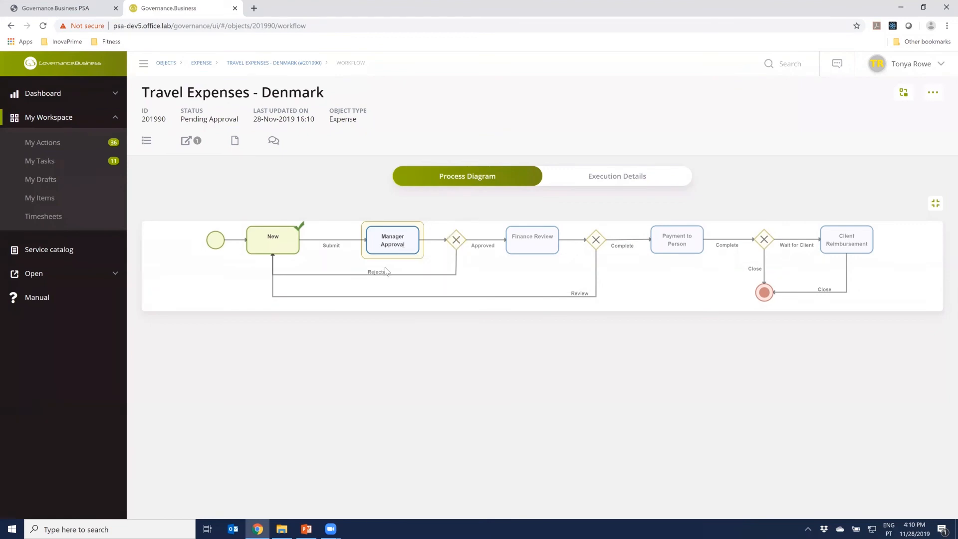
{"action": "mouse_move", "coordinate": [545, 243]}
{"action": "mouse_move", "coordinate": [674, 245]}
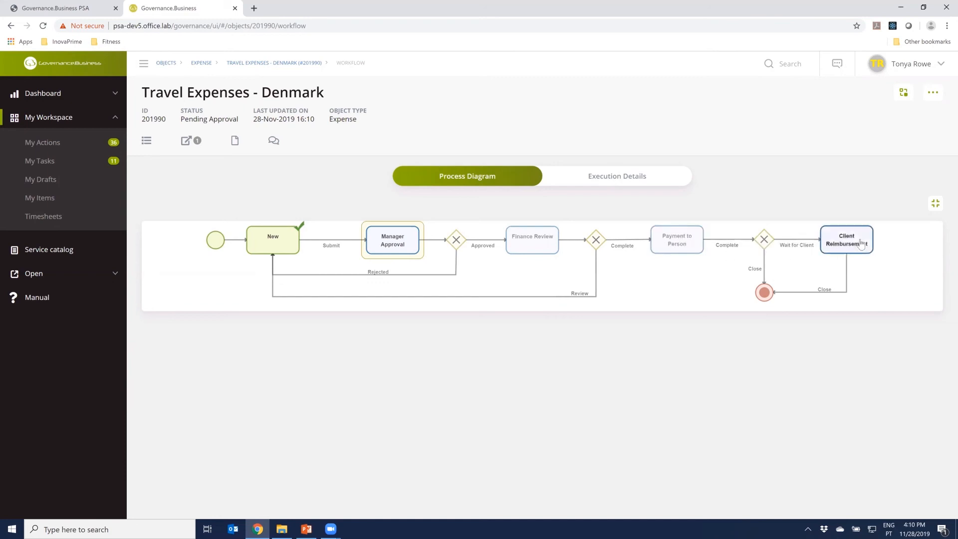
{"action": "mouse_move", "coordinate": [848, 252]}
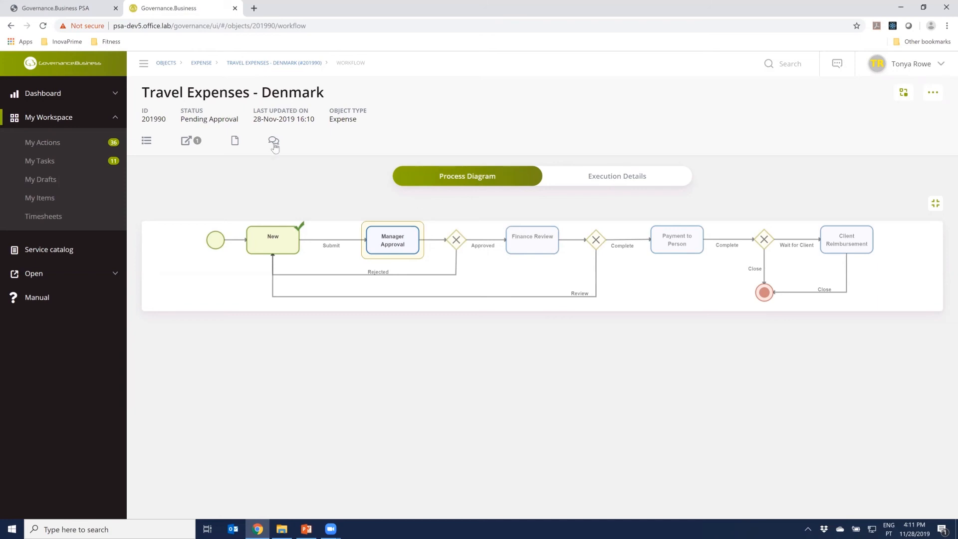
{"action": "left_click", "coordinate": [235, 9]}
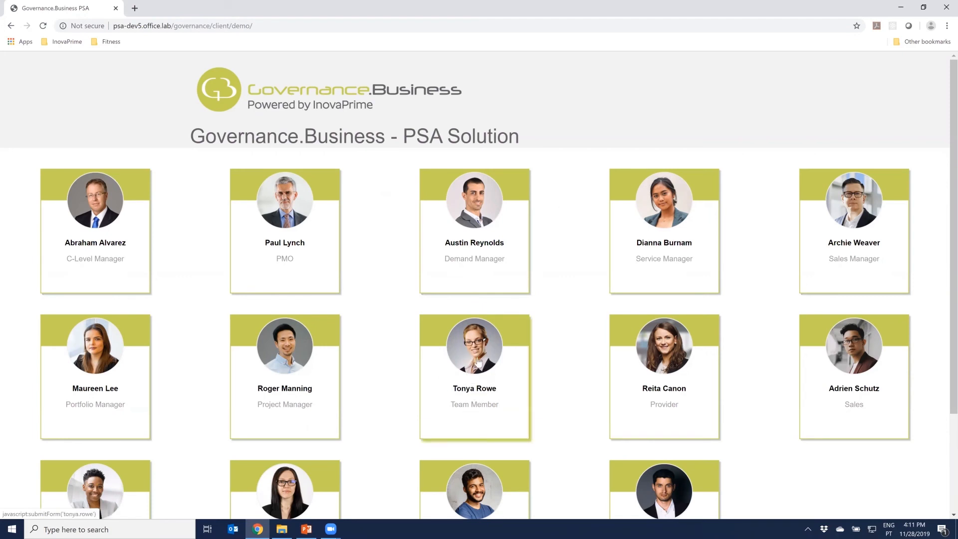
Enter the demo as the project manager and open the work plan of the ABCD Denmark - Business Optimization project
{"action": "left_click", "coordinate": [303, 354]}
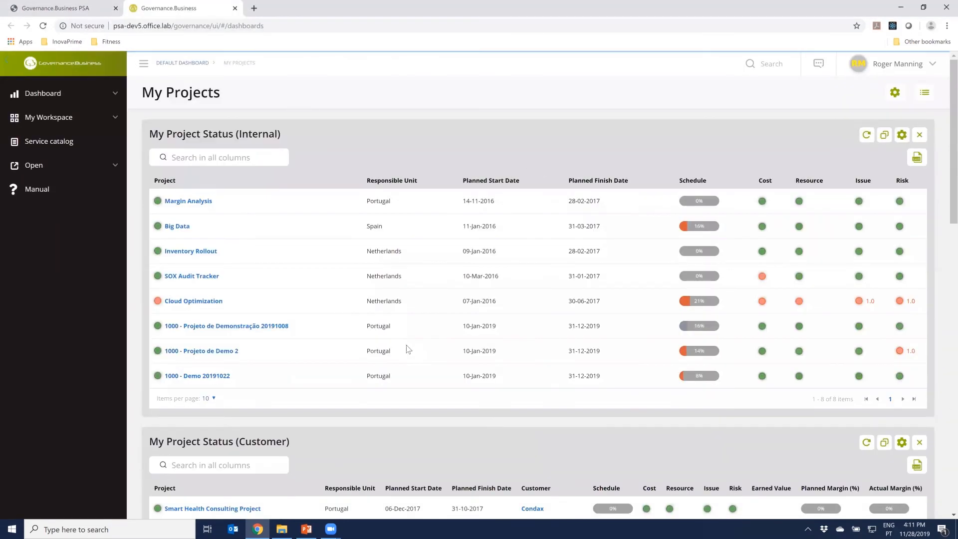
{"action": "scroll", "coordinate": [406, 348], "scroll_direction": "down", "scroll_amount": 11}
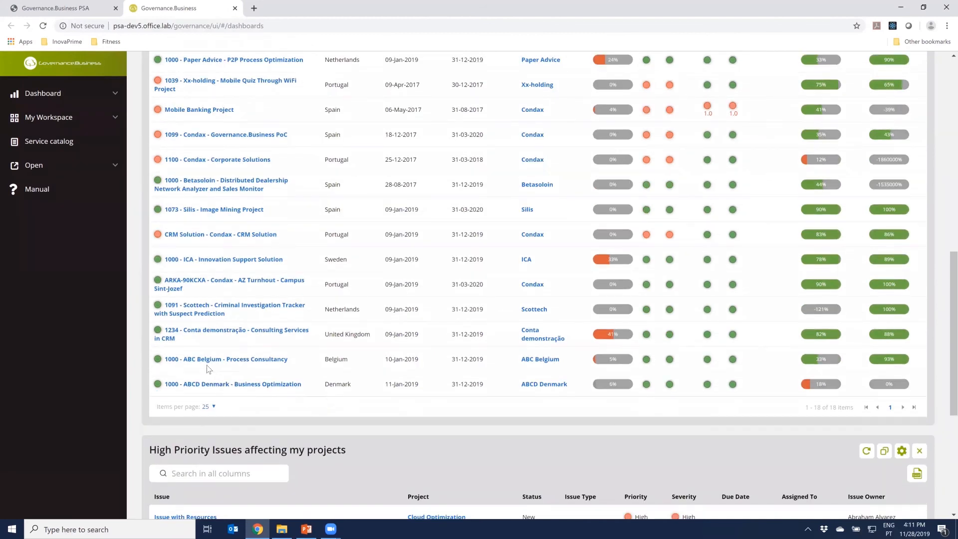
{"action": "left_click", "coordinate": [213, 386]}
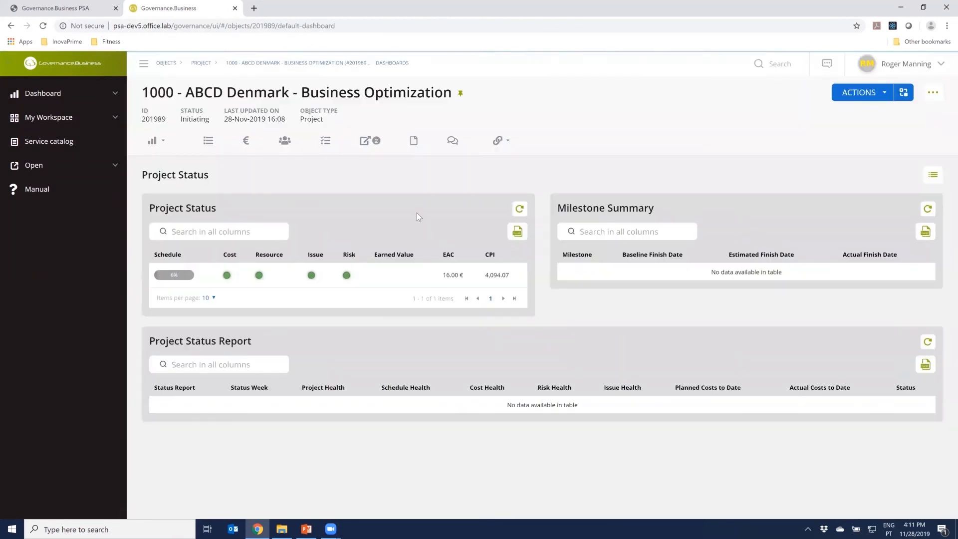
{"action": "left_click", "coordinate": [327, 141]}
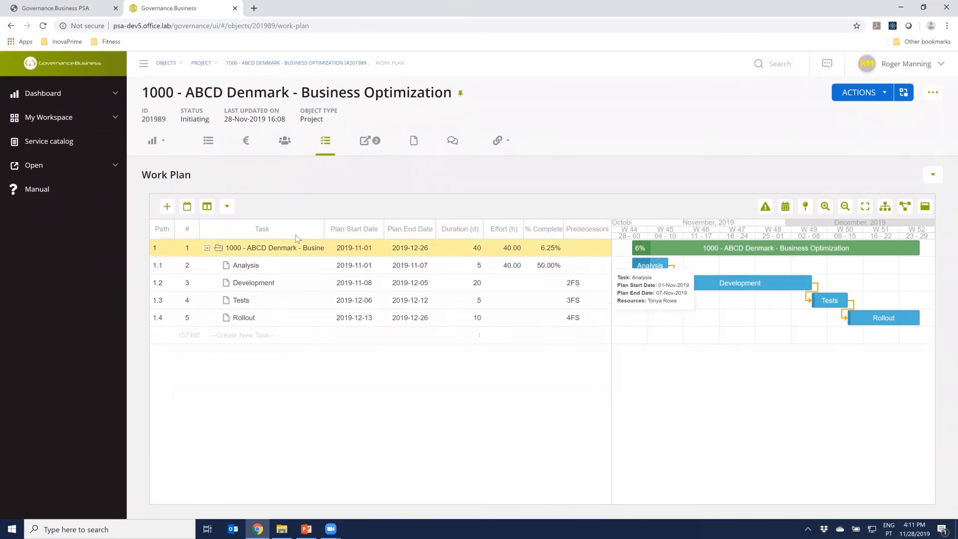
Review the work plan's selectable columns and the Analysis task's progress and effort details, leaving both unchanged
{"action": "left_click", "coordinate": [207, 206]}
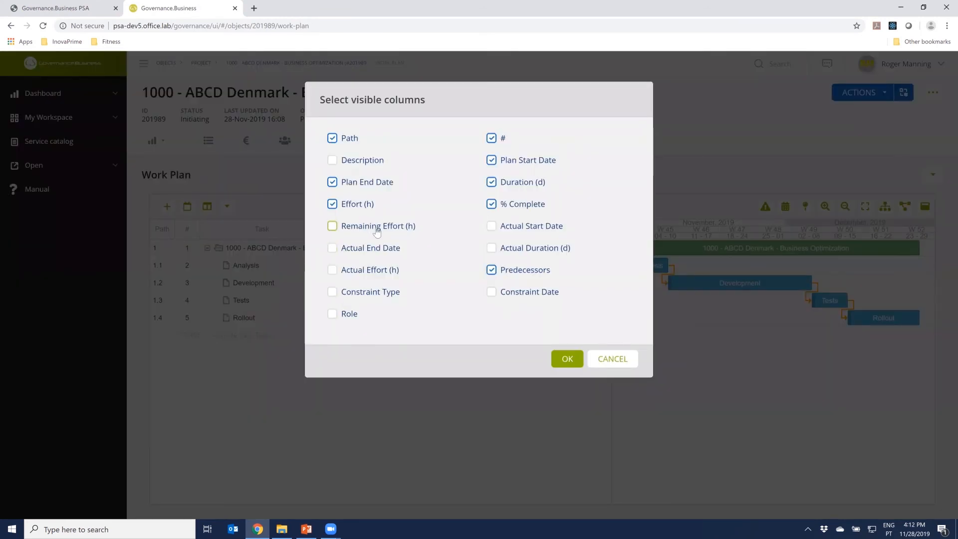
{"action": "left_click", "coordinate": [613, 358]}
{"action": "double_click", "coordinate": [199, 267]}
{"action": "scroll", "coordinate": [559, 377], "scroll_direction": "down", "scroll_amount": 3}
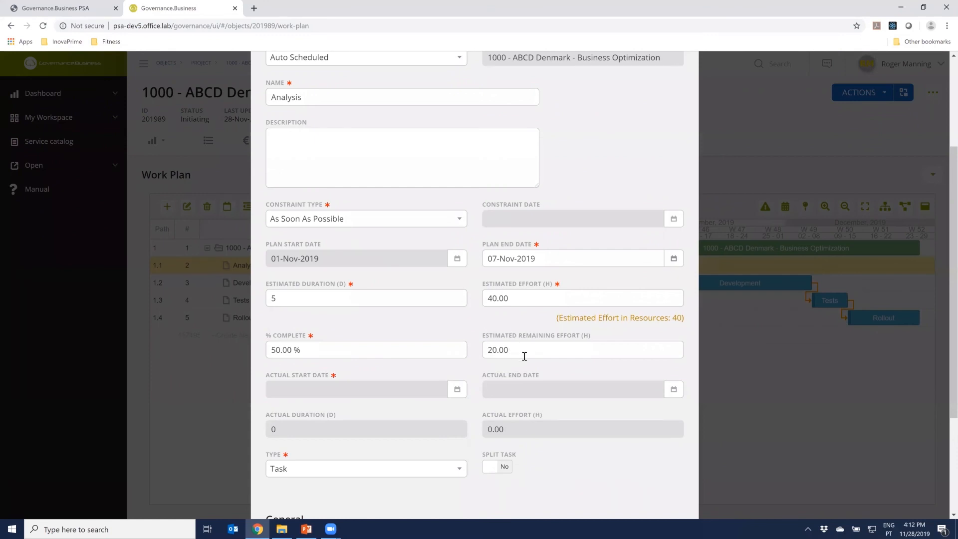
{"action": "key", "text": "Escape"}
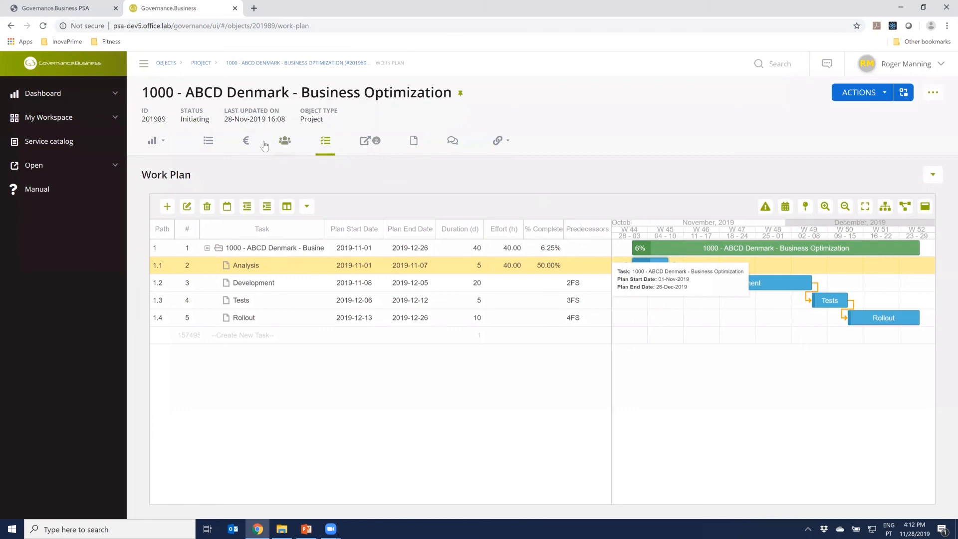
Show the project's approvals dashboard and open the pending timesheet and the Travel Expenses - Denmark expense in separate browser tabs
{"action": "left_click", "coordinate": [159, 142]}
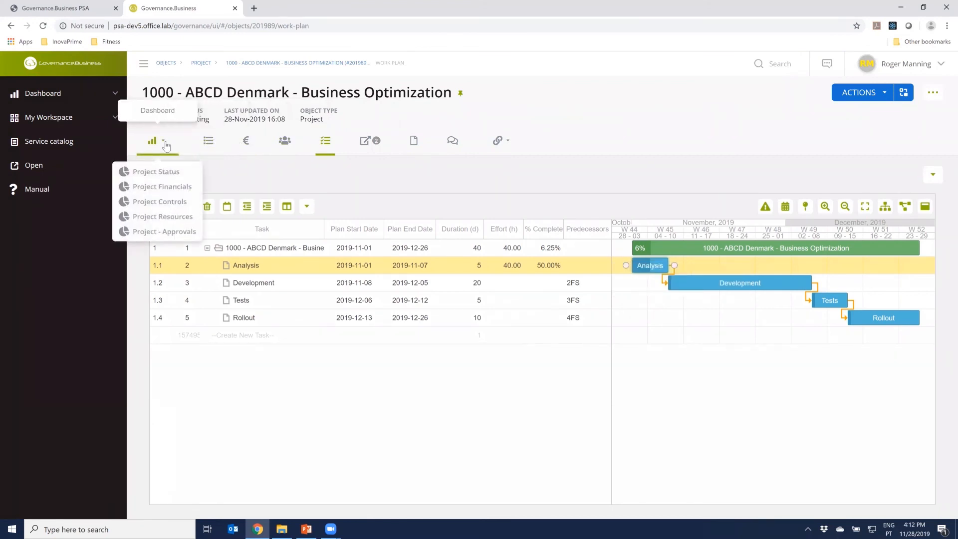
{"action": "left_click", "coordinate": [178, 232]}
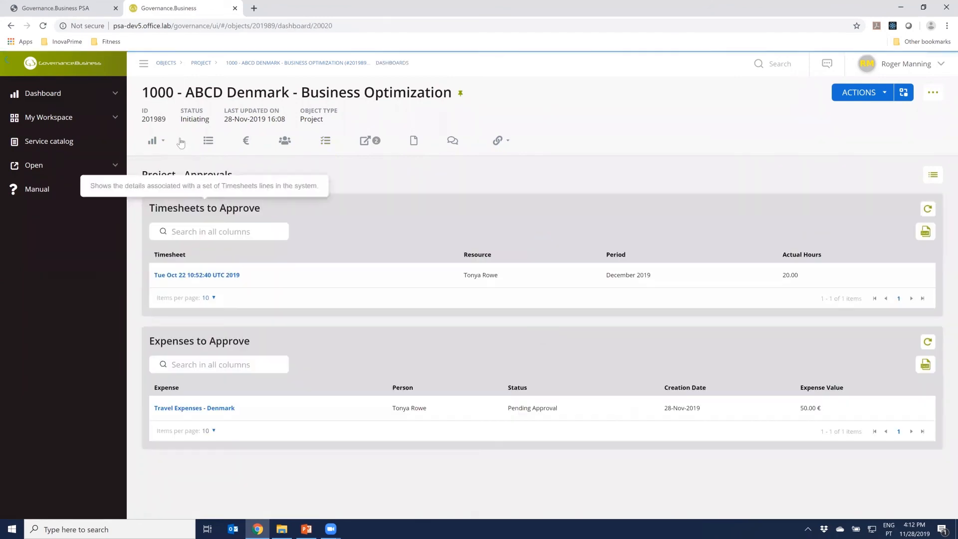
{"action": "left_click", "coordinate": [65, 120]}
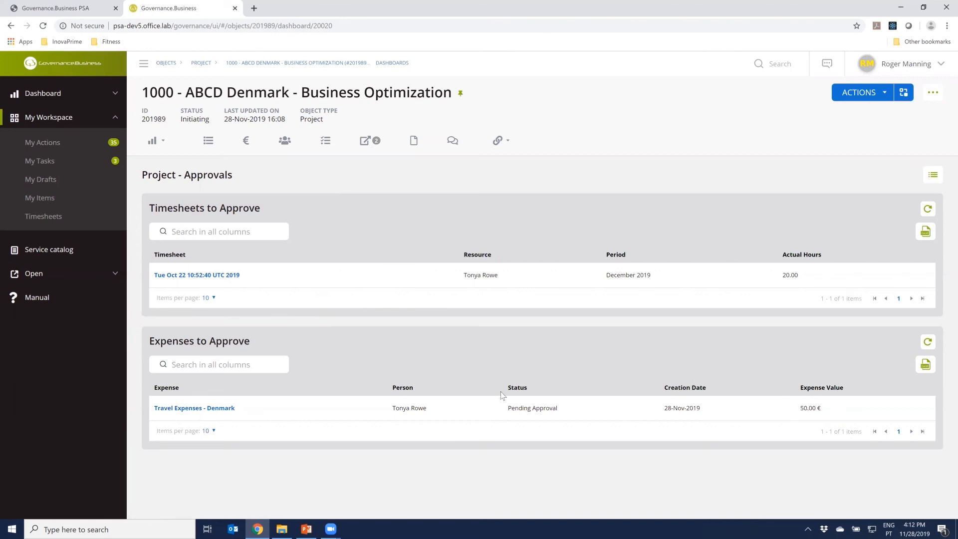
{"action": "right_click", "coordinate": [220, 275]}
{"action": "left_click", "coordinate": [256, 283]}
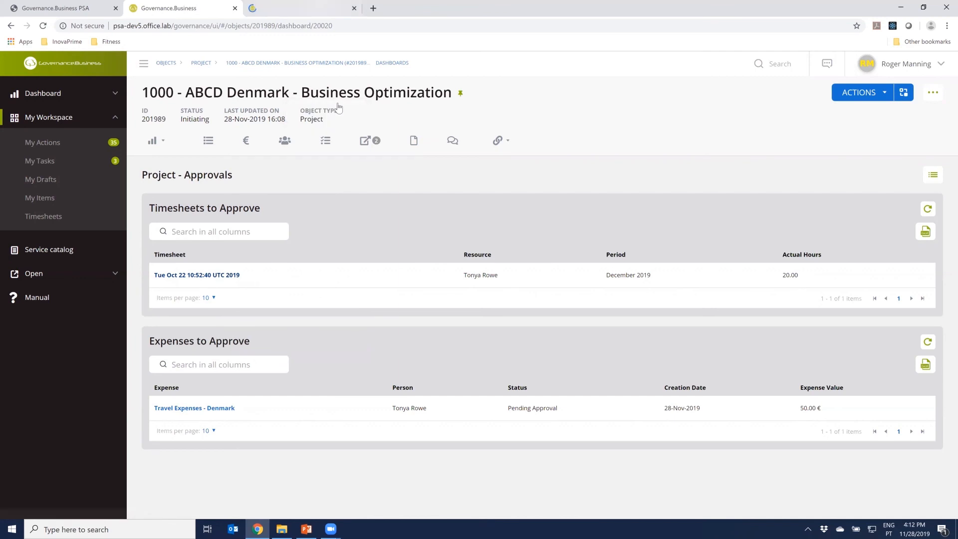
{"action": "right_click", "coordinate": [223, 414]}
{"action": "left_click", "coordinate": [275, 420]}
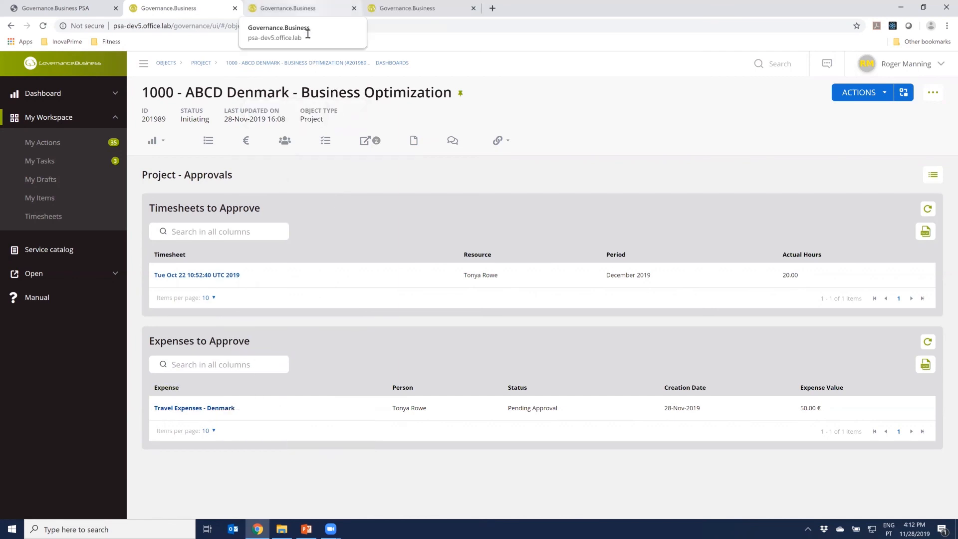
Approve the submitted Analysis hours of the Business Optimization project in the team member's December 2019 timesheet
{"action": "left_click", "coordinate": [308, 8]}
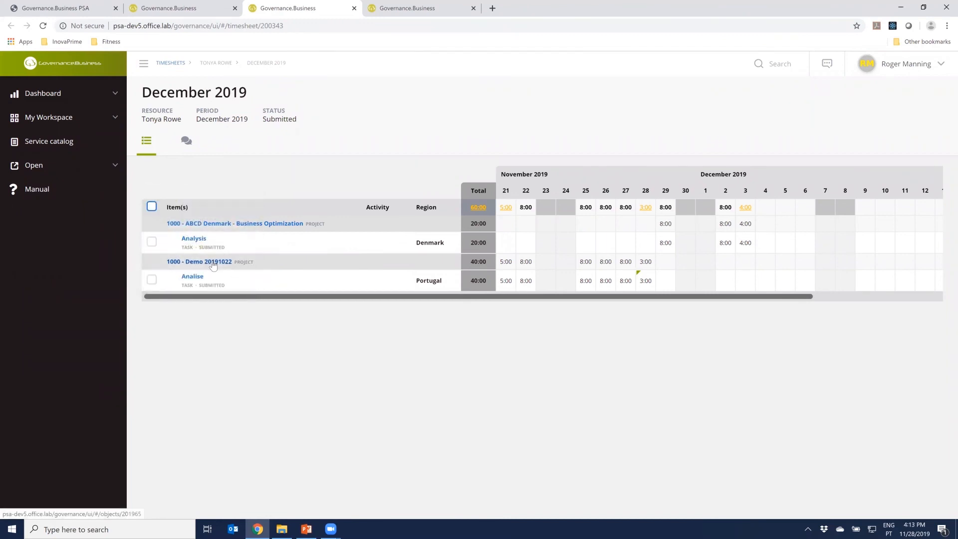
{"action": "mouse_move", "coordinate": [190, 277]}
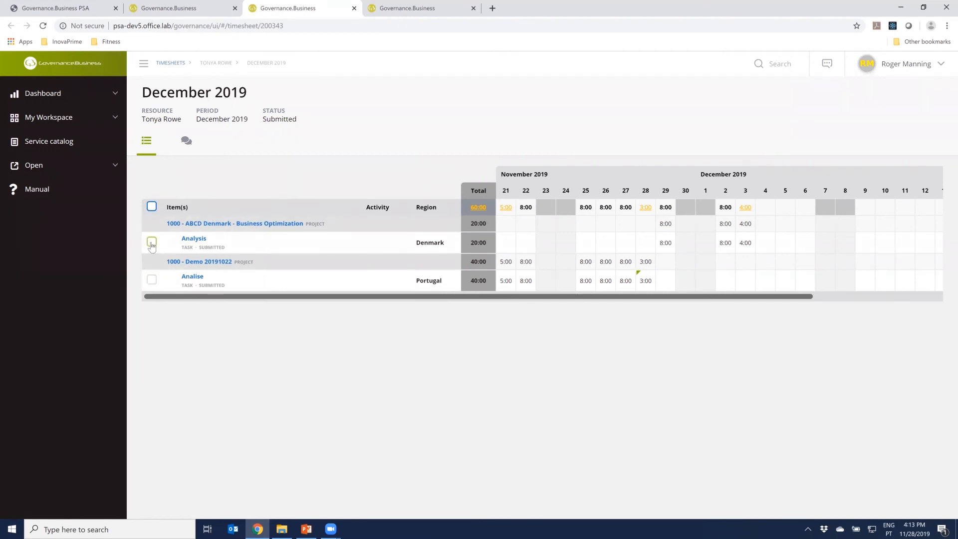
{"action": "left_click", "coordinate": [151, 242]}
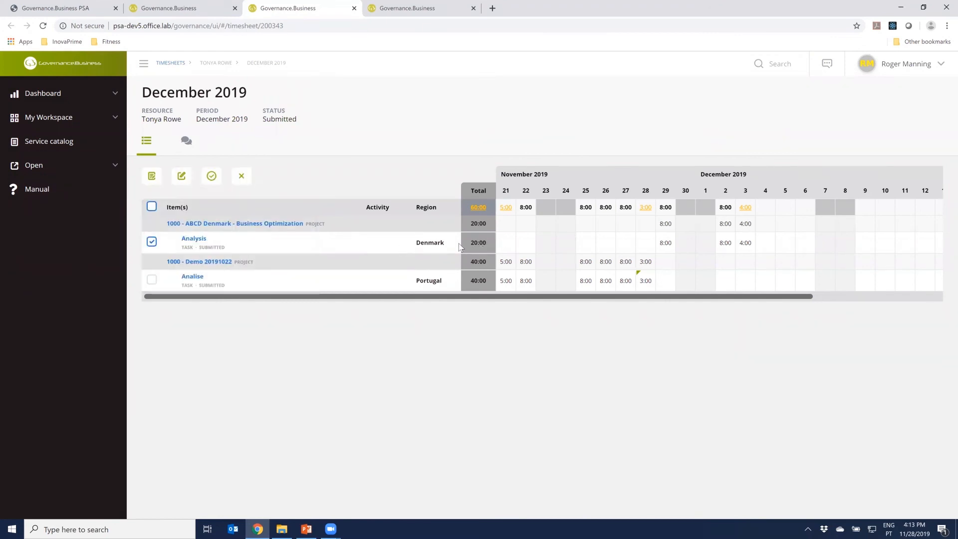
{"action": "left_click", "coordinate": [215, 177]}
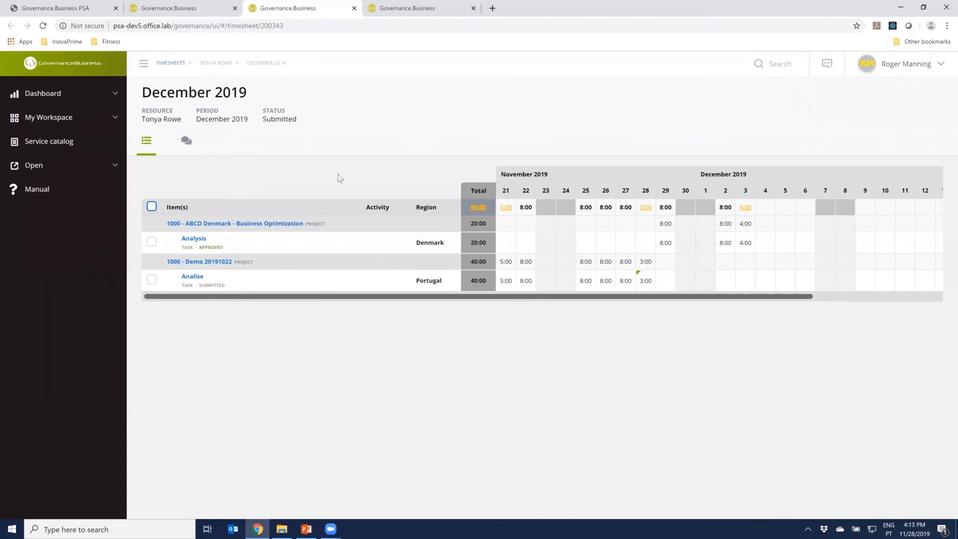
Check the project's estimated and actual costs in its financial plan, and close the timesheet
{"action": "left_click", "coordinate": [197, 7]}
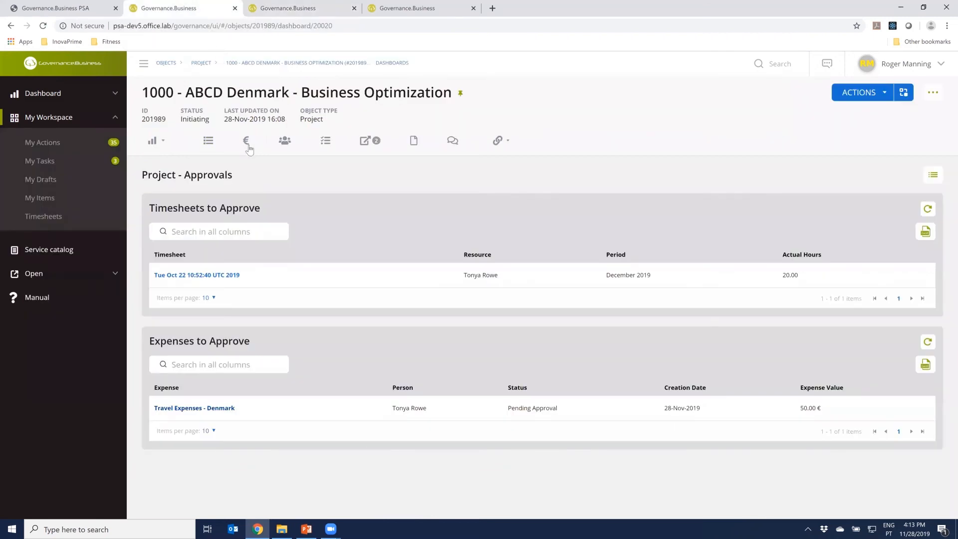
{"action": "left_click", "coordinate": [246, 140]}
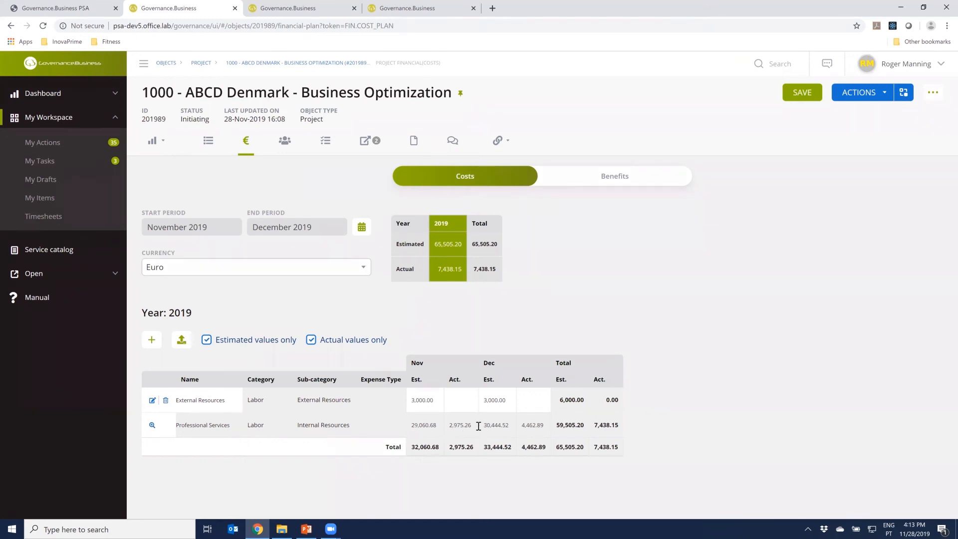
{"action": "left_click", "coordinate": [302, 18]}
{"action": "left_click", "coordinate": [354, 8]}
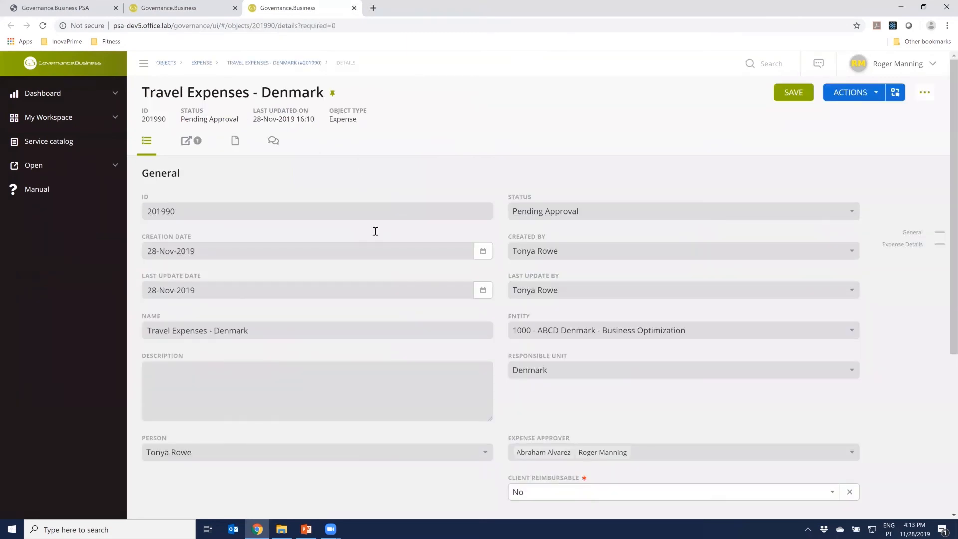
Review the Travel Expenses - Denmark form with its expense lines and approve the expense as manager
{"action": "scroll", "coordinate": [371, 299], "scroll_direction": "down", "scroll_amount": 5}
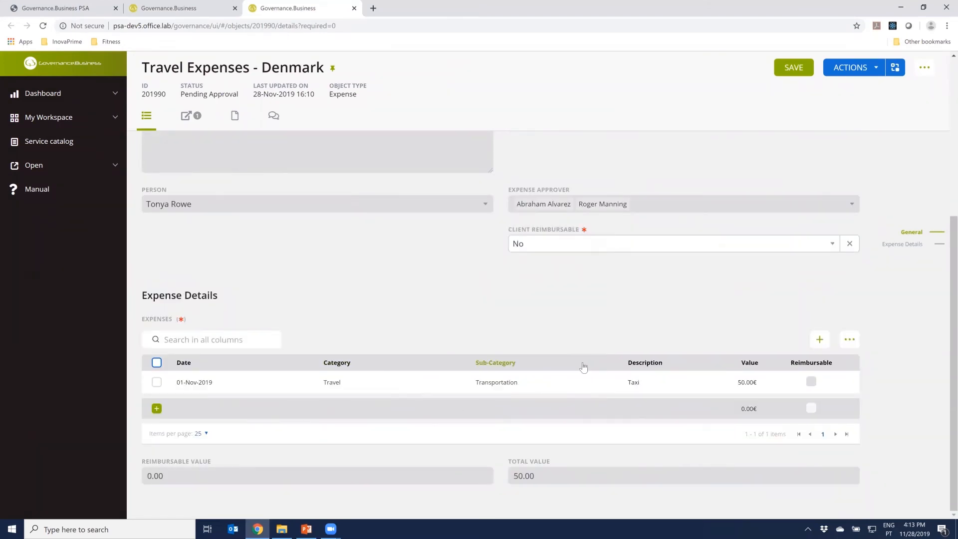
{"action": "scroll", "coordinate": [587, 369], "scroll_direction": "up", "scroll_amount": 3}
{"action": "scroll", "coordinate": [584, 367], "scroll_direction": "up", "scroll_amount": 2}
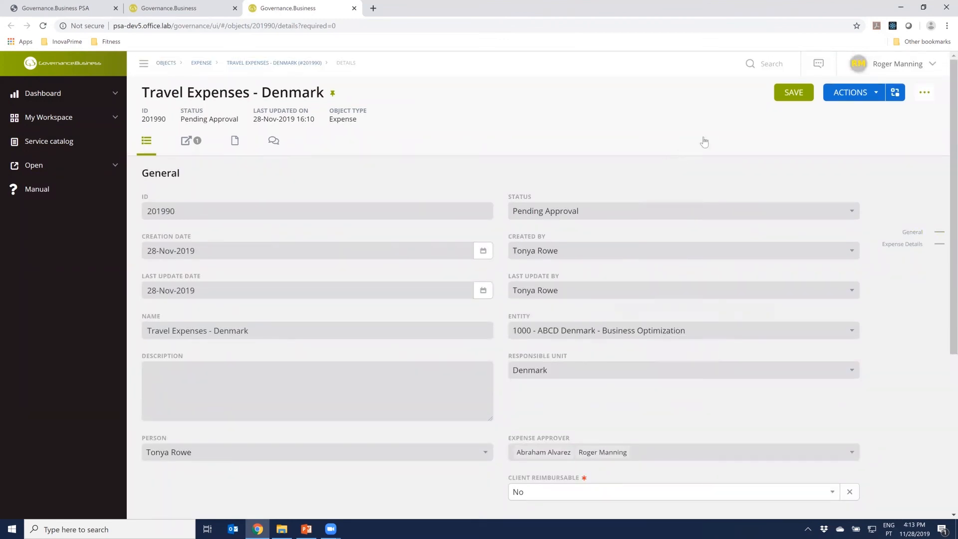
{"action": "left_click", "coordinate": [874, 94]}
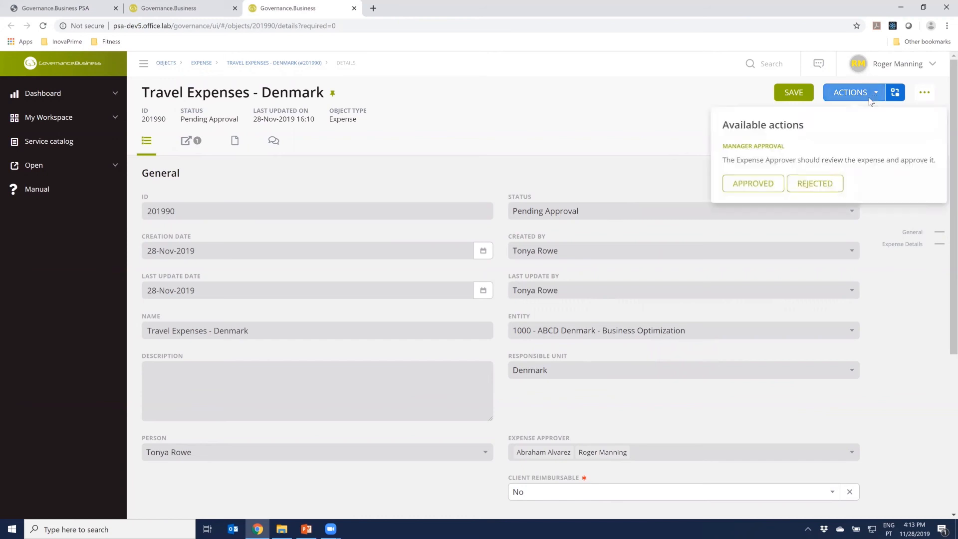
{"action": "left_click", "coordinate": [766, 190]}
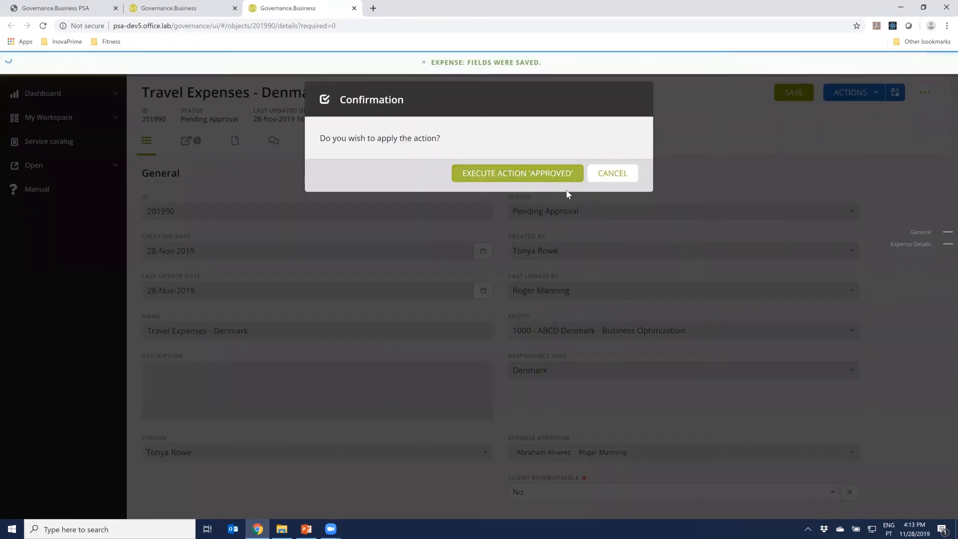
{"action": "left_click", "coordinate": [537, 175]}
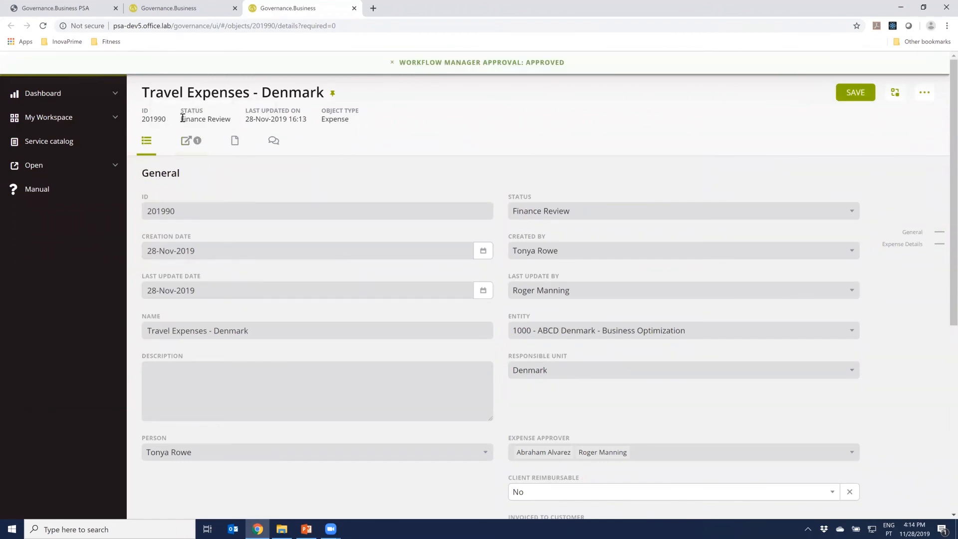
Examine the expense's workflow diagram, and review the project's refreshed costs and benefits
{"action": "left_click", "coordinate": [895, 92]}
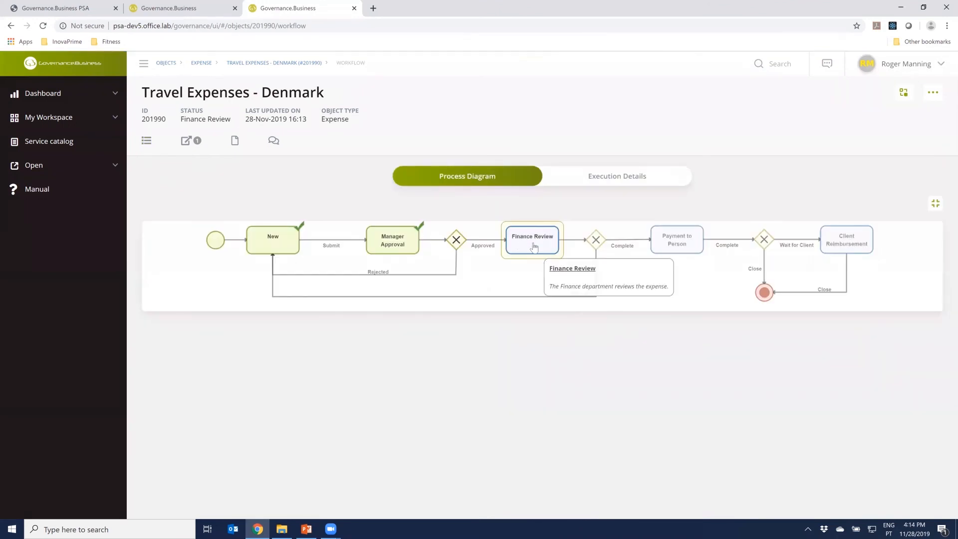
{"action": "left_click", "coordinate": [199, 13]}
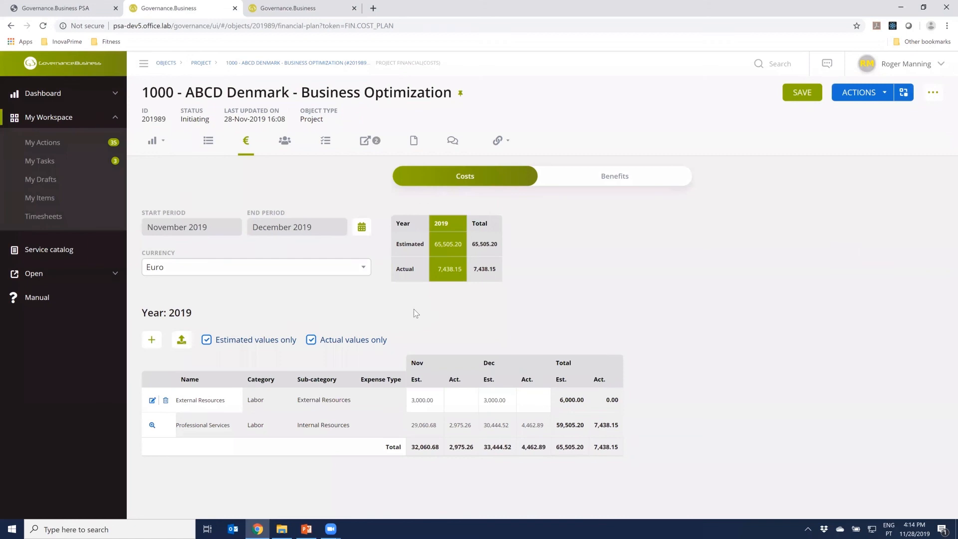
{"action": "key", "text": "F5"}
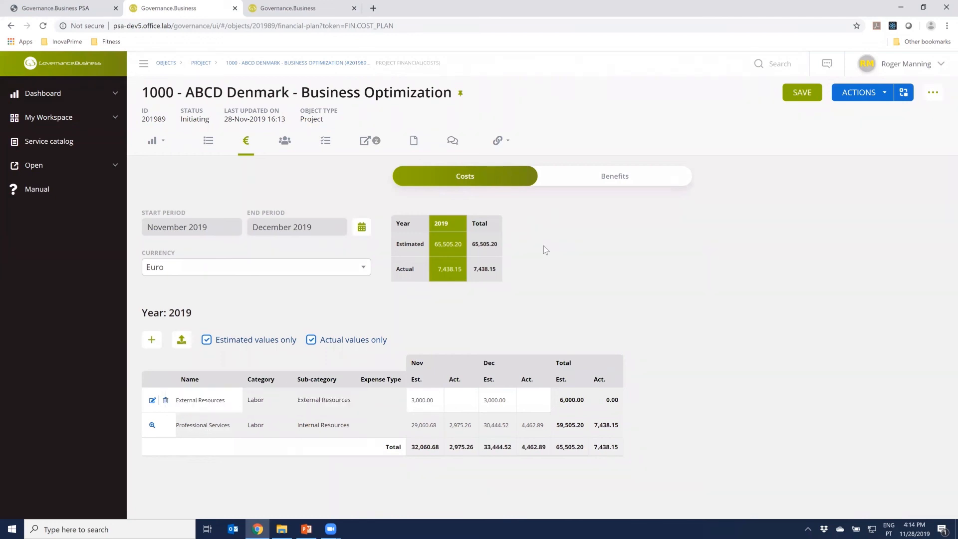
{"action": "key", "text": "ctrl+Tab"}
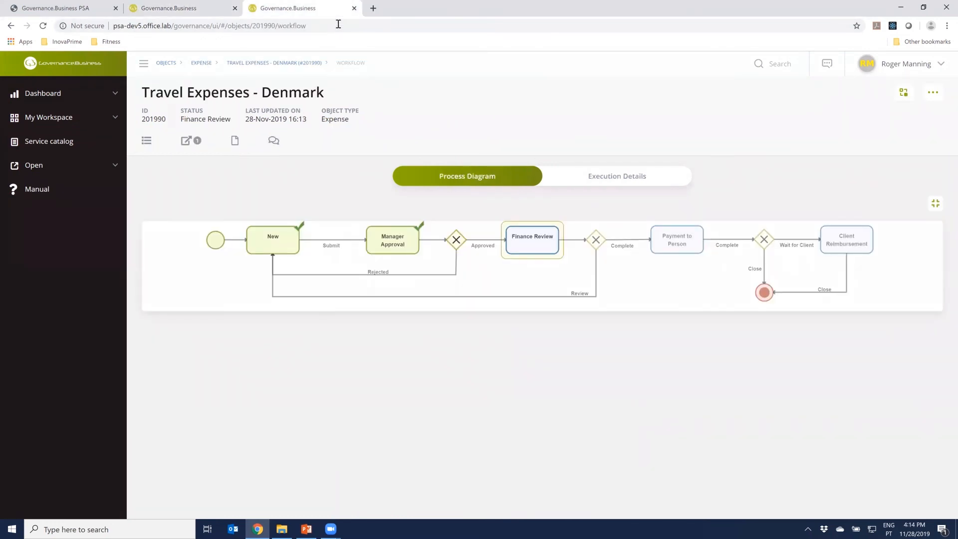
{"action": "left_click", "coordinate": [354, 8]}
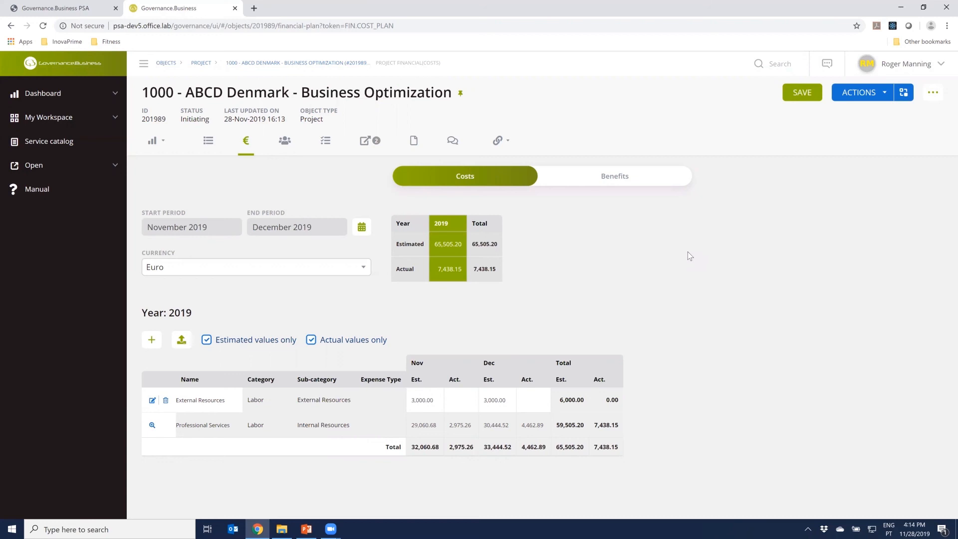
{"action": "left_click", "coordinate": [610, 180]}
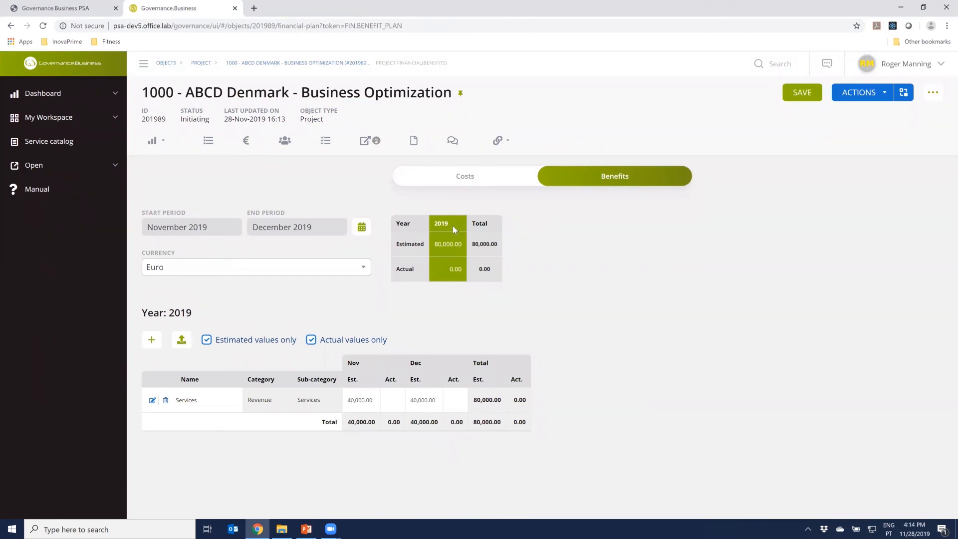
Start a new invoice from the Business Optimization project and name it Invoice for ABCD Denmark - November 2019
{"action": "left_click", "coordinate": [499, 142]}
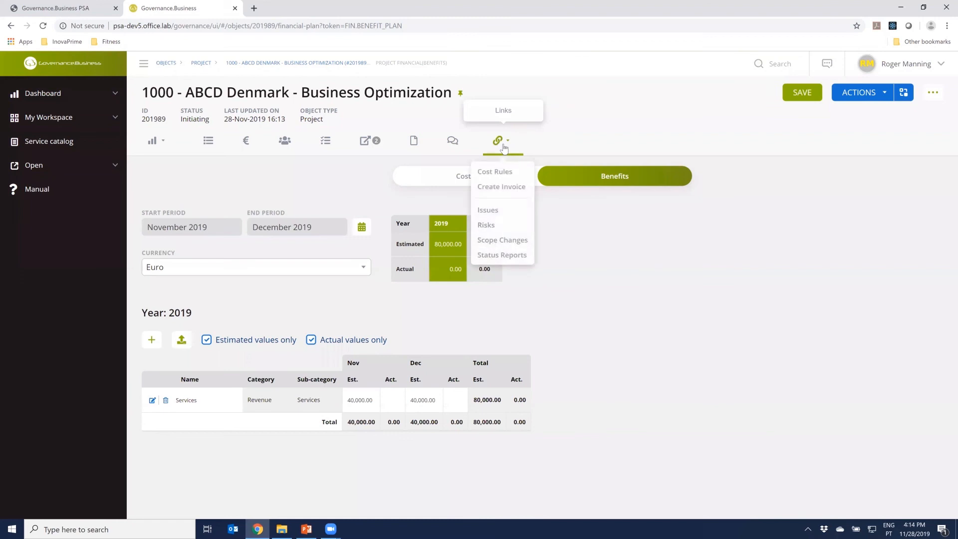
{"action": "left_click", "coordinate": [502, 187]}
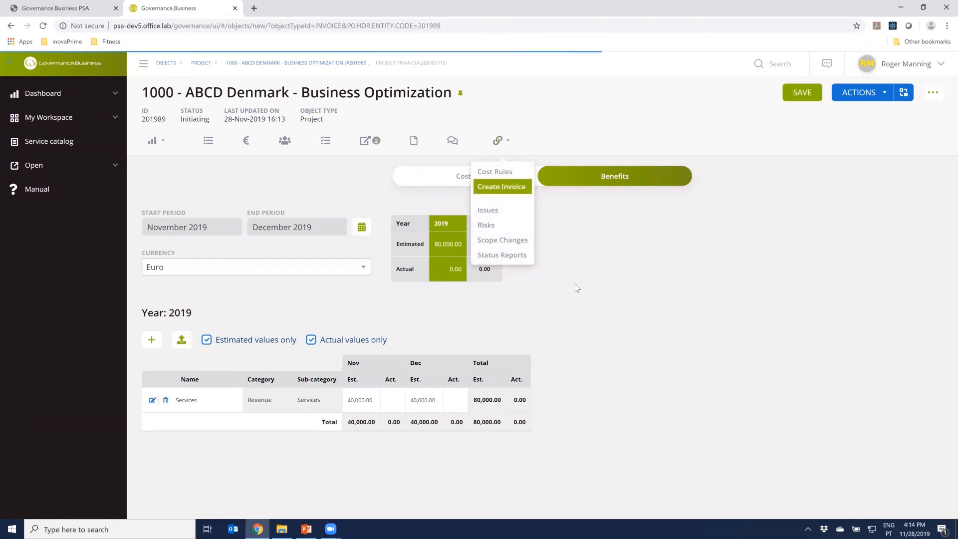
{"action": "left_click", "coordinate": [310, 160]}
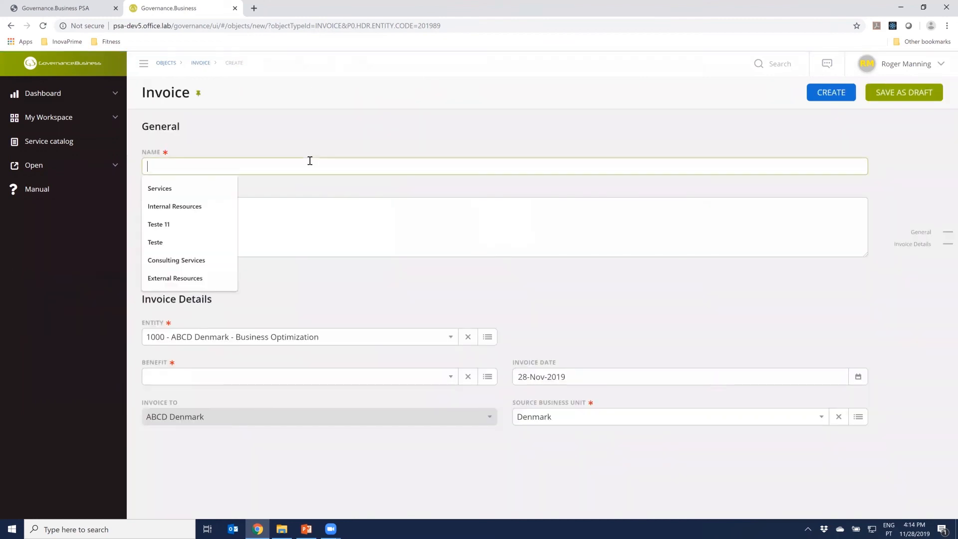
{"action": "type", "text": "Invoice for ABCD "}
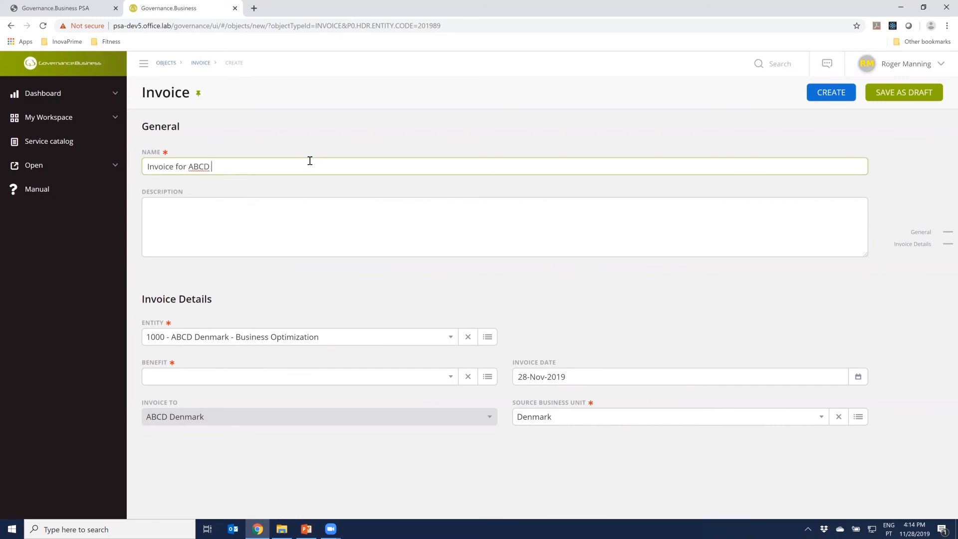
{"action": "type", "text": "Denmark - November 2019"}
{"action": "left_click", "coordinate": [338, 325]}
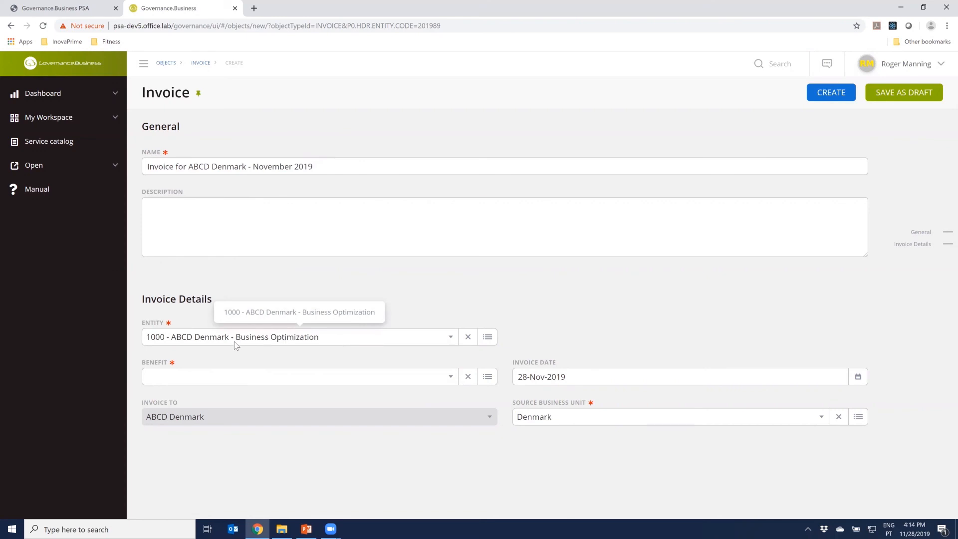
Set the invoice's benefit to Services and create the invoice
{"action": "left_click", "coordinate": [488, 377]}
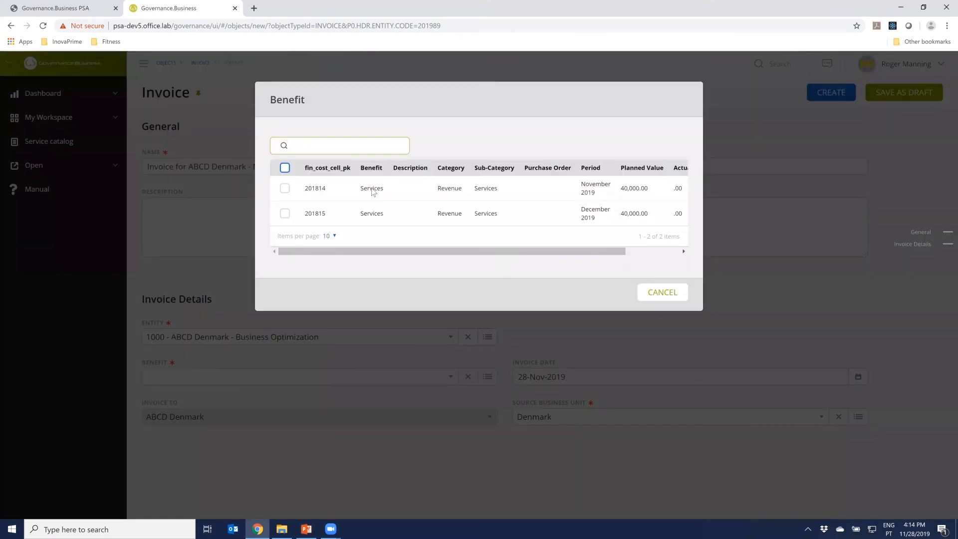
{"action": "left_click", "coordinate": [285, 189]}
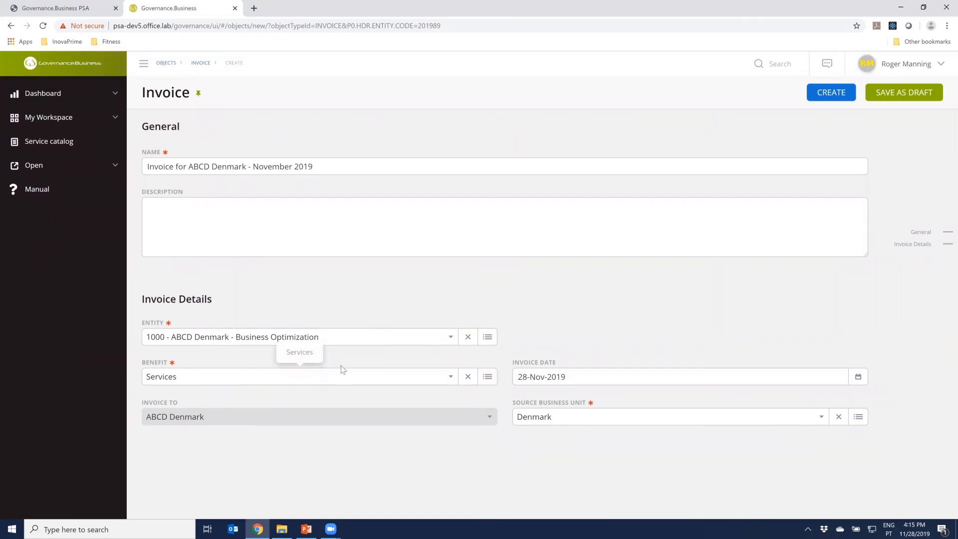
{"action": "left_click", "coordinate": [831, 94]}
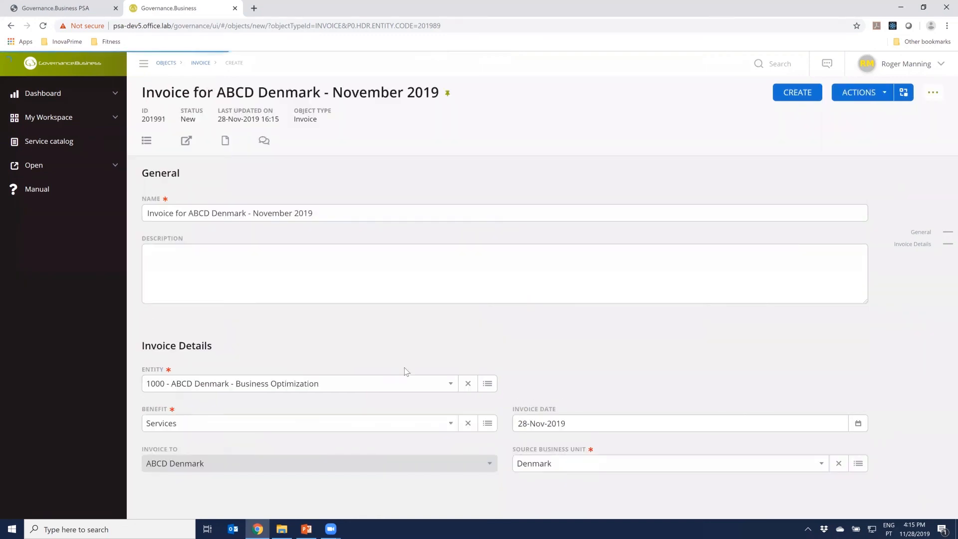
Add an invoice line of type Other with a value to invoice of 40,000 €
{"action": "scroll", "coordinate": [807, 411], "scroll_direction": "down", "scroll_amount": 5}
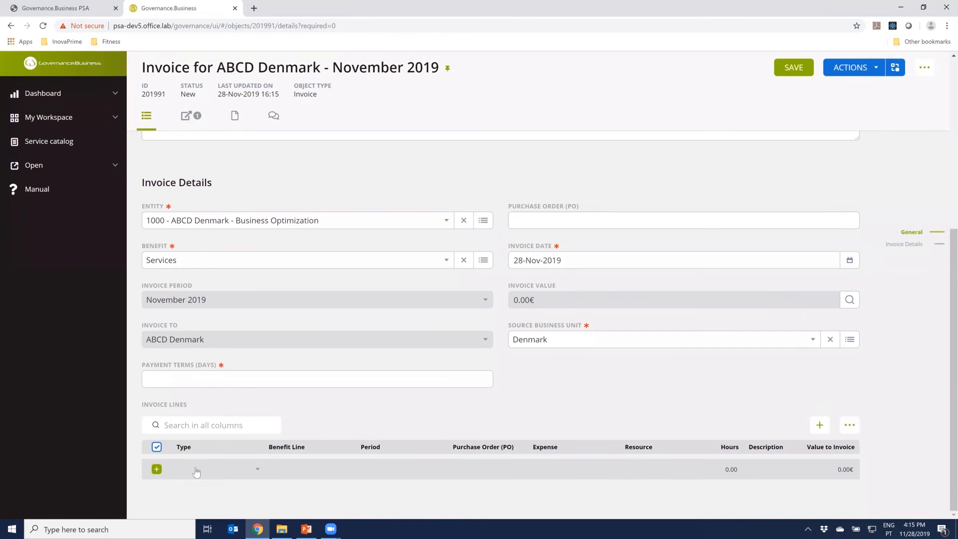
{"action": "left_click", "coordinate": [251, 472]}
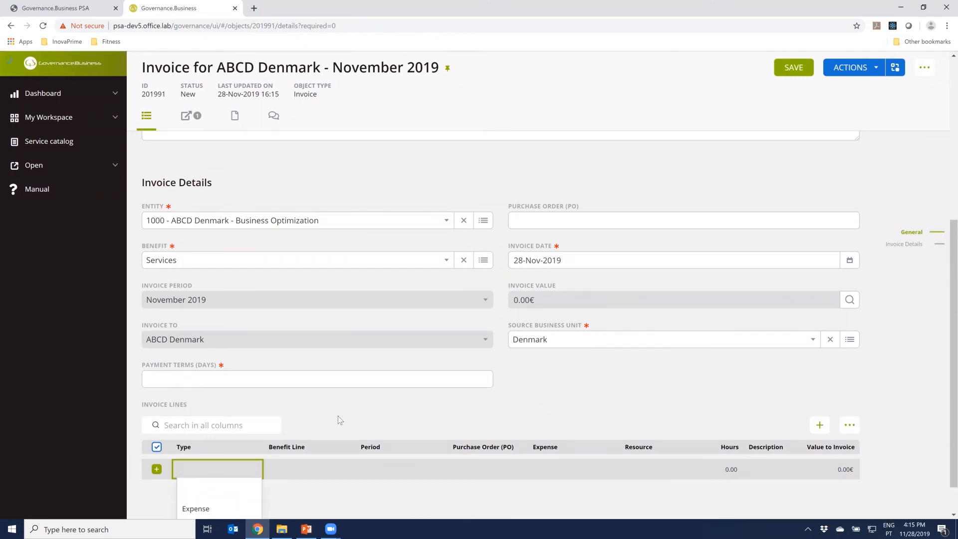
{"action": "scroll", "coordinate": [337, 415], "scroll_direction": "down", "scroll_amount": 1}
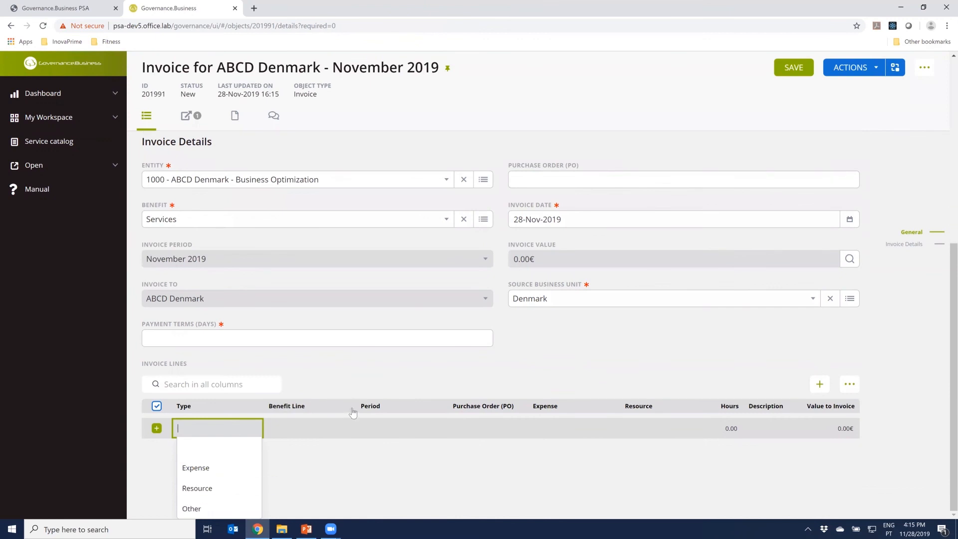
{"action": "left_click", "coordinate": [214, 507]}
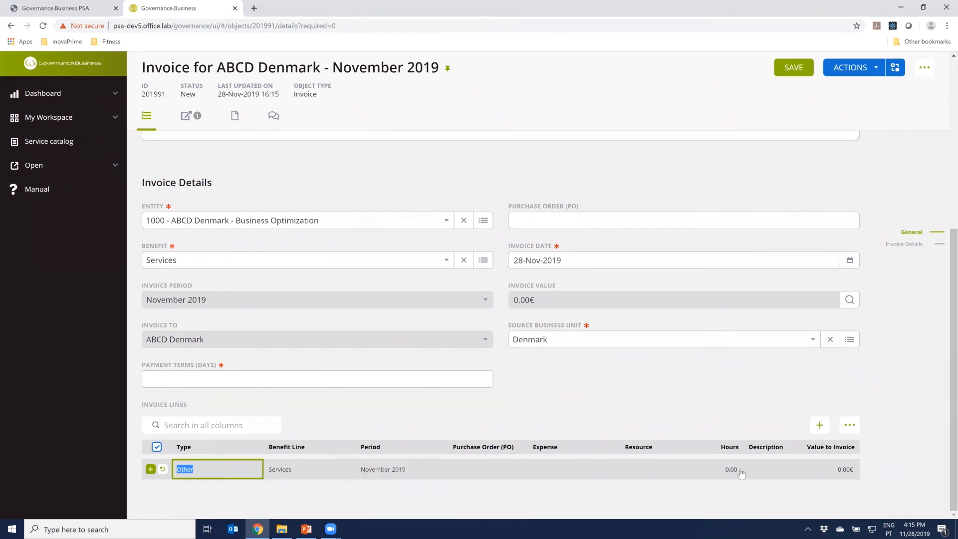
{"action": "left_click", "coordinate": [836, 470]}
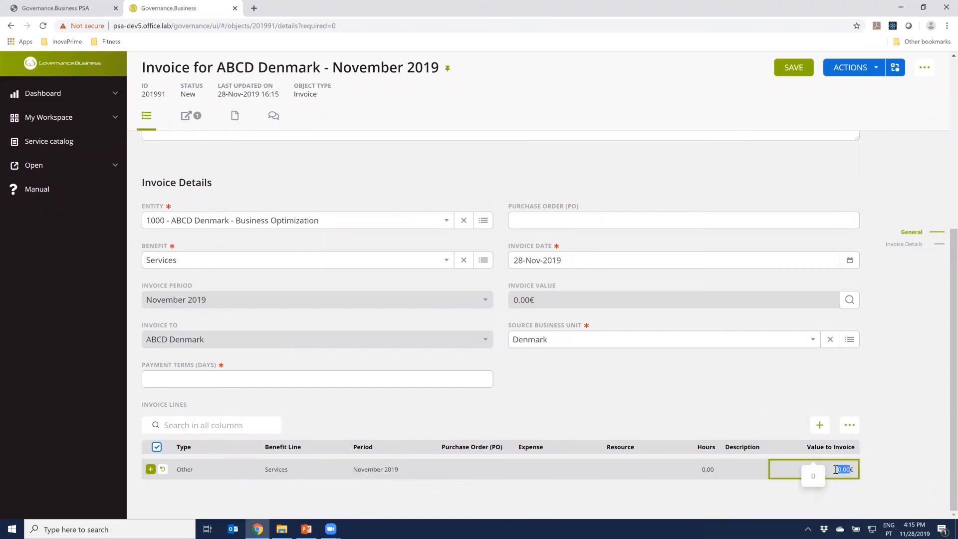
{"action": "type", "text": "40000"}
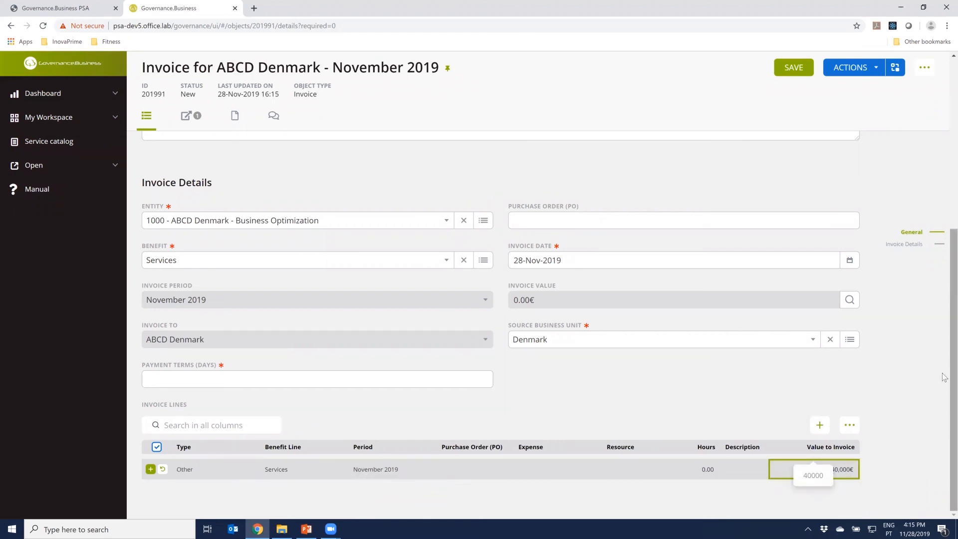
{"action": "left_click", "coordinate": [917, 372]}
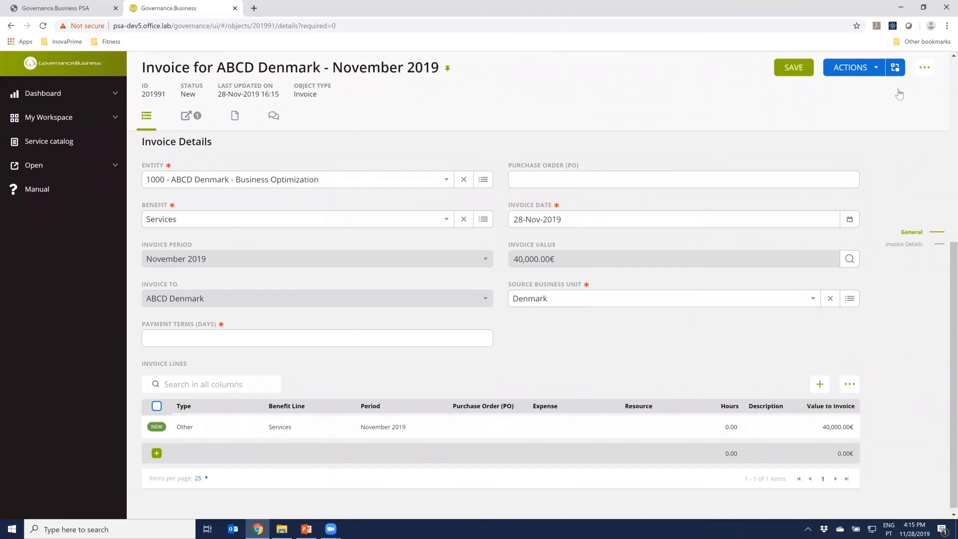
Set the payment terms to 30 days and complete the invoice's New stage, confirming the action
{"action": "left_click", "coordinate": [880, 72]}
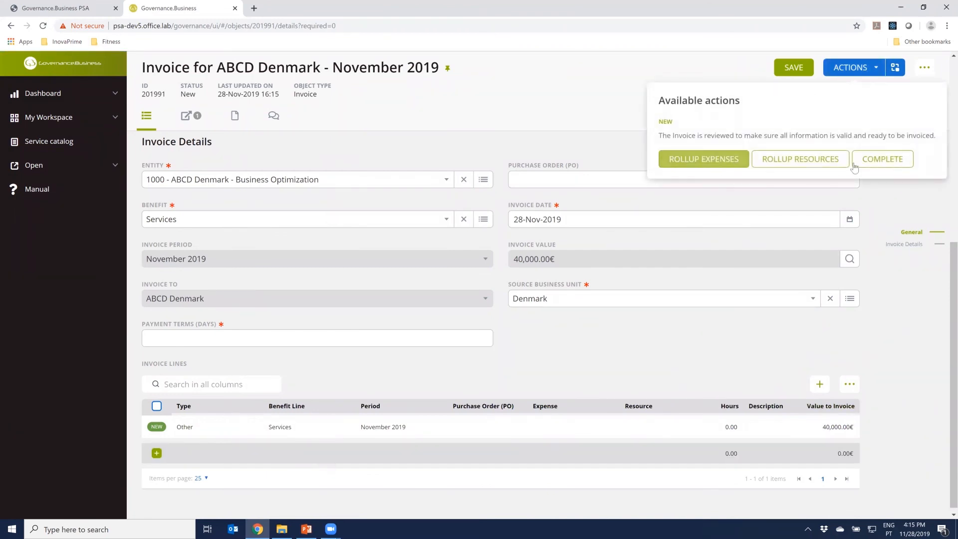
{"action": "left_click", "coordinate": [881, 164]}
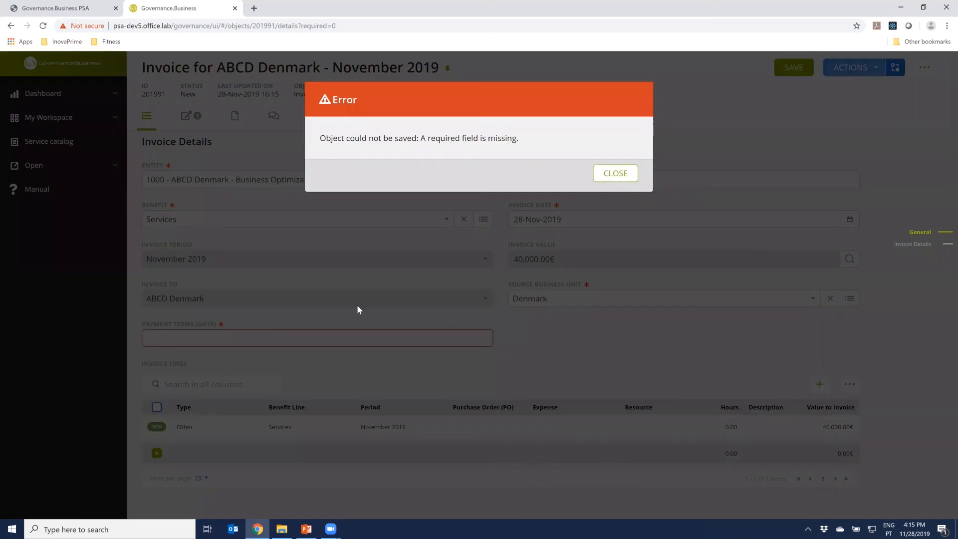
{"action": "left_click", "coordinate": [321, 330]}
{"action": "type", "text": "30"}
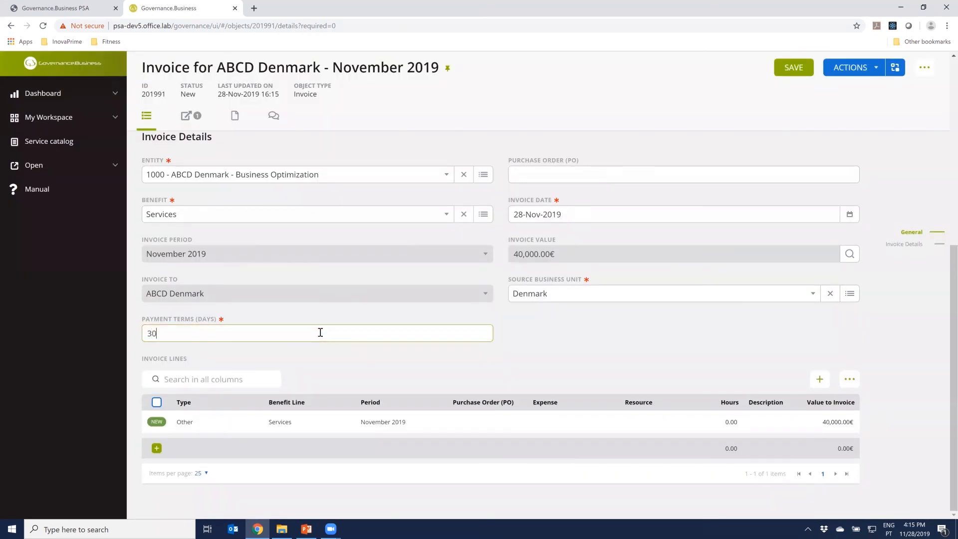
{"action": "left_click", "coordinate": [878, 70]}
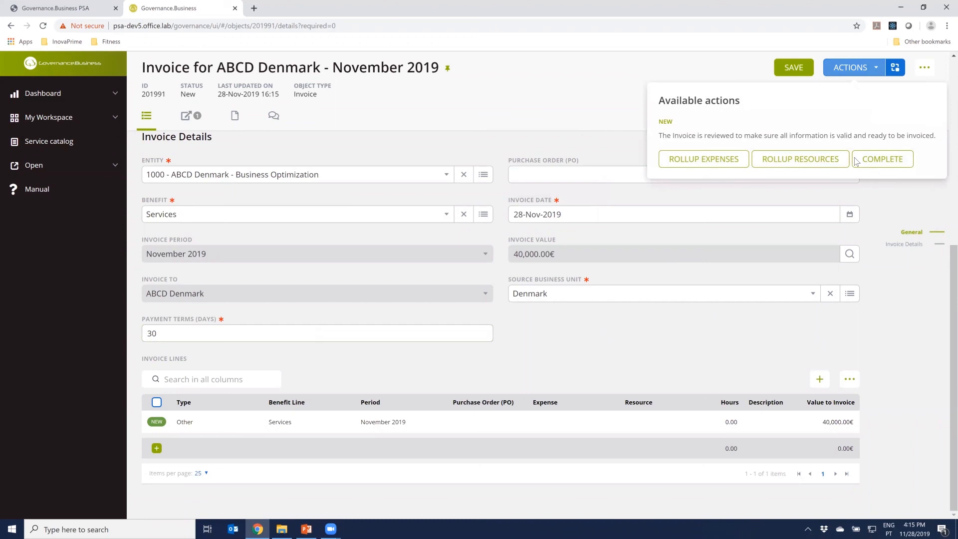
{"action": "left_click", "coordinate": [863, 162]}
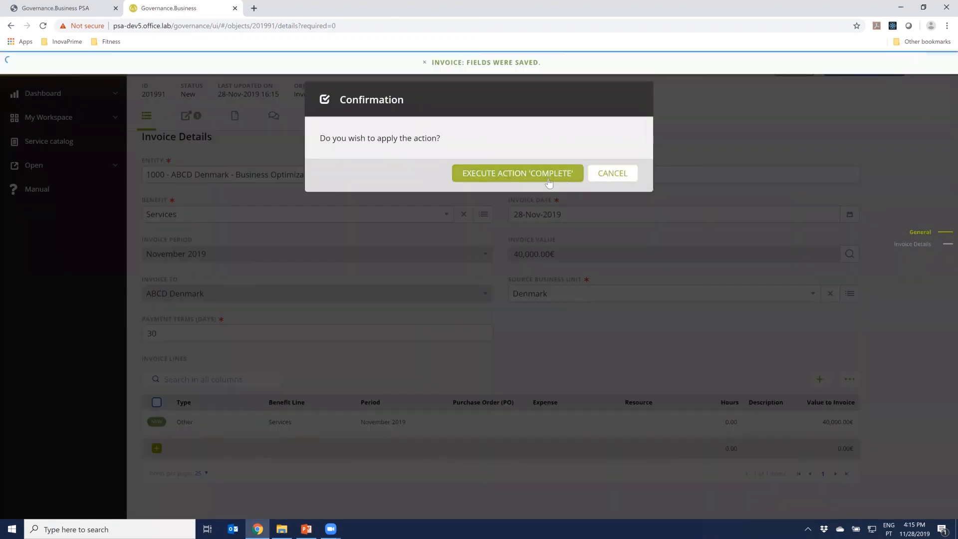
{"action": "left_click", "coordinate": [547, 176]}
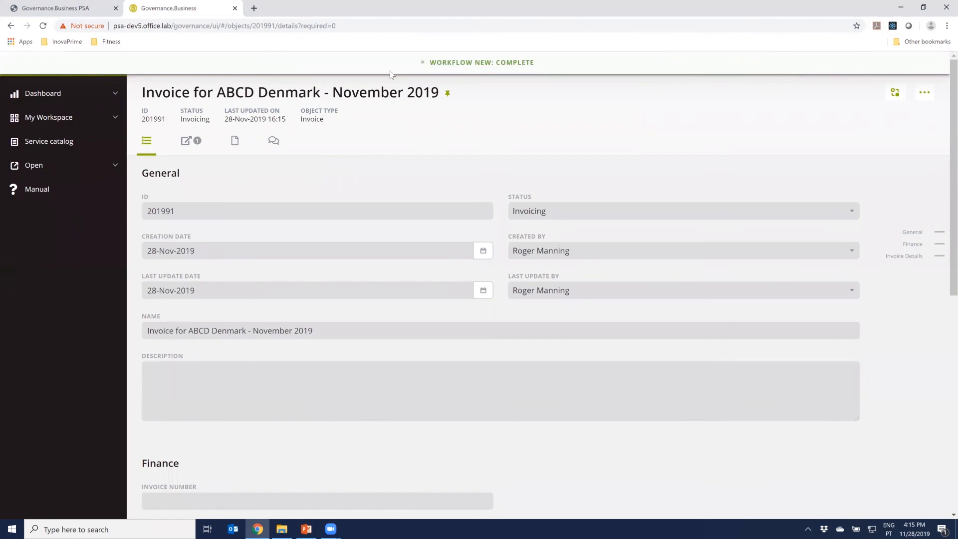
Examine the invoice's process diagram, reading the descriptions of its workflow stages
{"action": "left_click", "coordinate": [895, 93]}
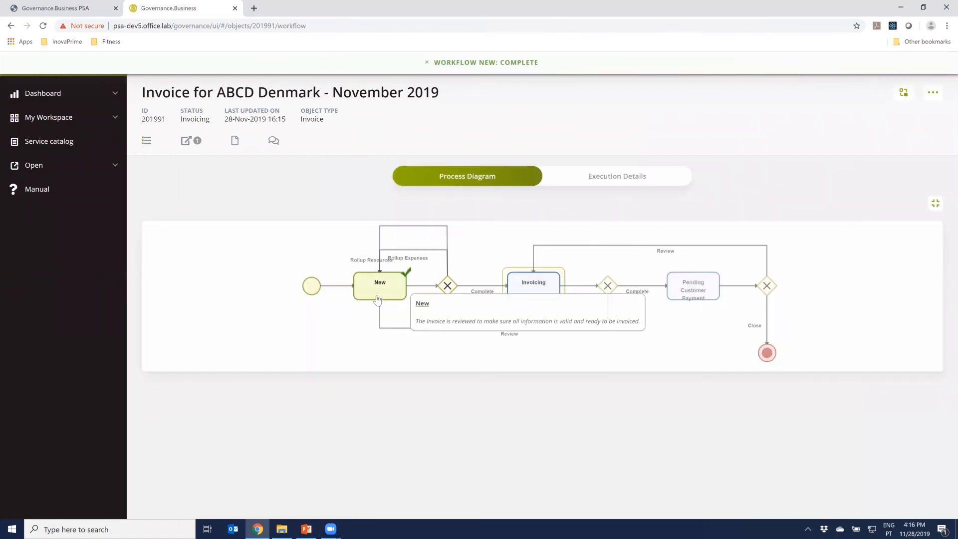
{"action": "mouse_move", "coordinate": [543, 272]}
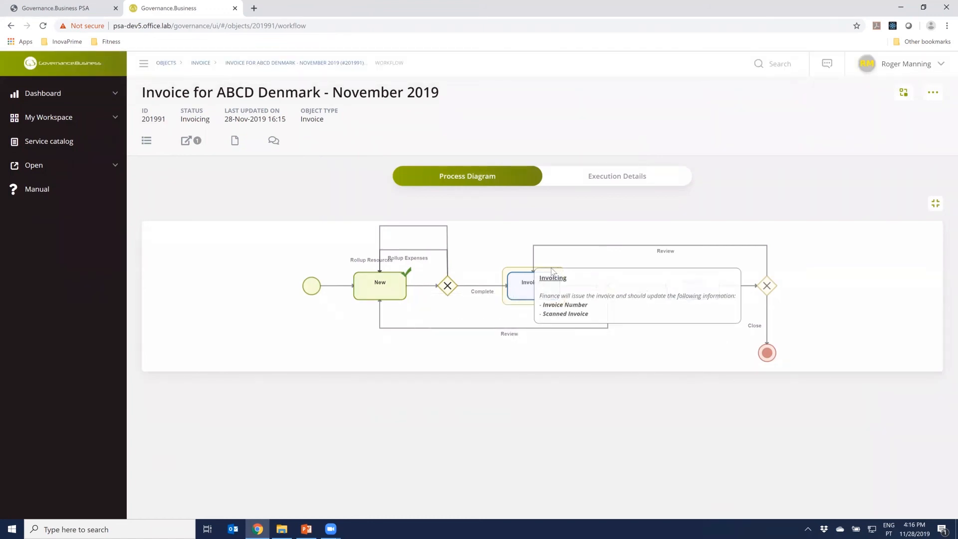
{"action": "mouse_move", "coordinate": [531, 296]}
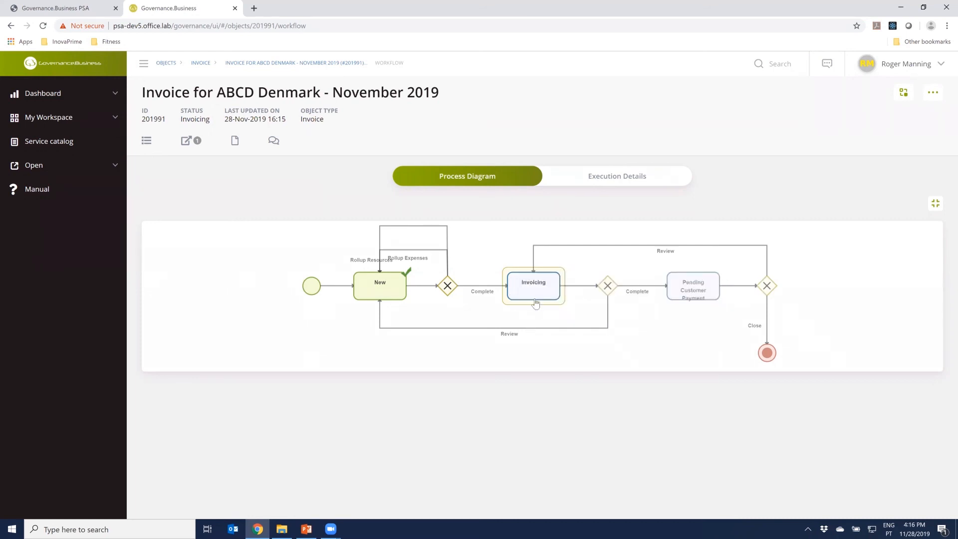
{"action": "mouse_move", "coordinate": [535, 299]}
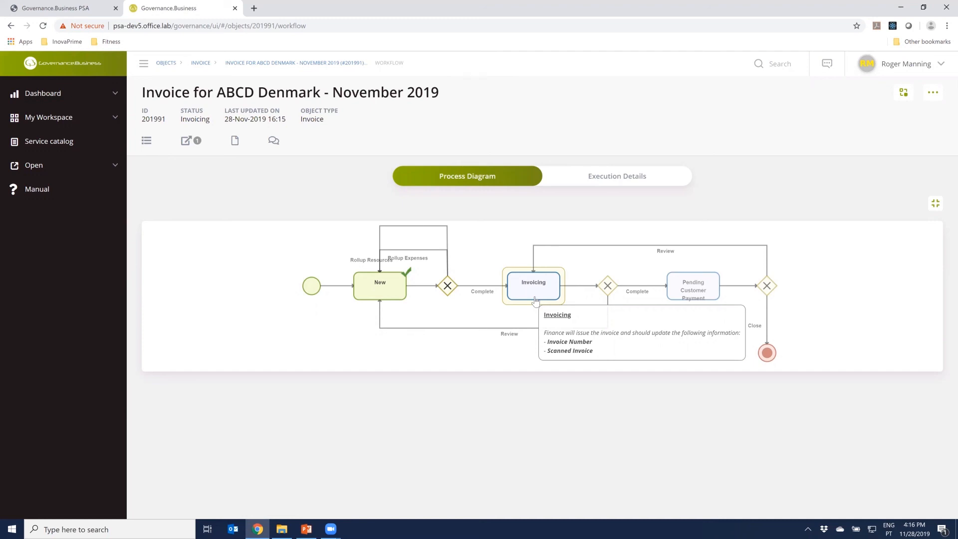
{"action": "mouse_move", "coordinate": [676, 291]}
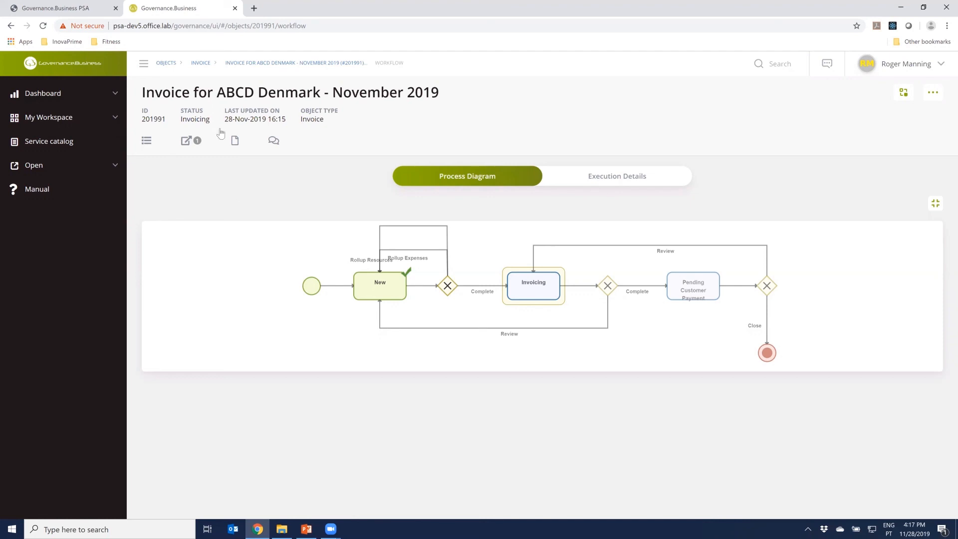
Leave the project manager session, enter the demo as the Finance role and list its pending actions
{"action": "left_click", "coordinate": [235, 9]}
{"action": "scroll", "coordinate": [174, 372], "scroll_direction": "down", "scroll_amount": 3}
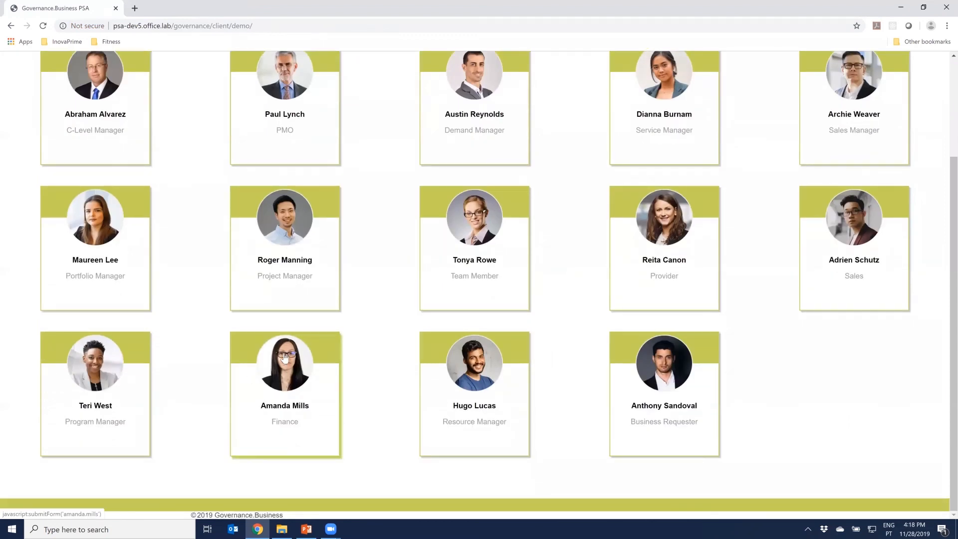
{"action": "left_click", "coordinate": [290, 390]}
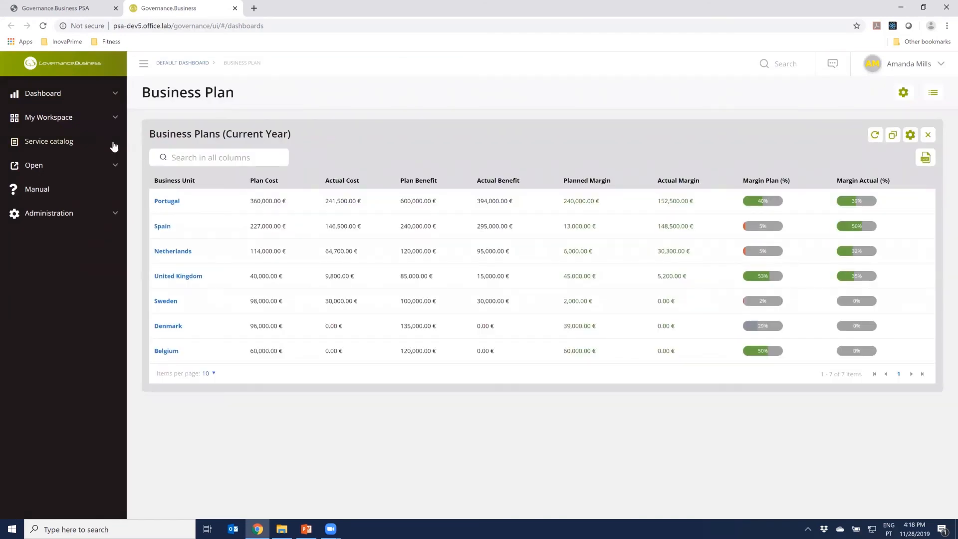
{"action": "left_click", "coordinate": [53, 120]}
{"action": "left_click", "coordinate": [51, 143]}
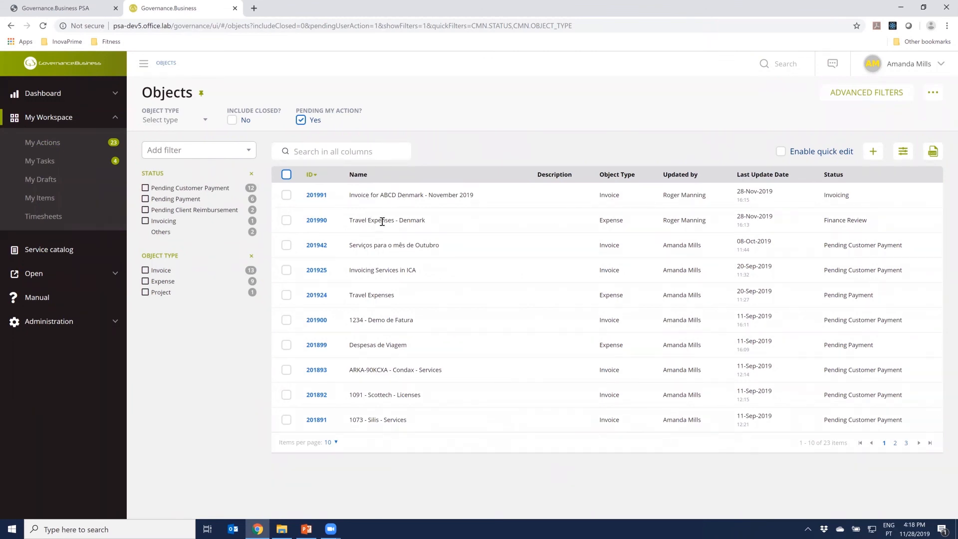
Open Travel Expenses - Denmark and Invoice for ABCD Denmark - November 2019 in separate browser tabs, and show the expense
{"action": "right_click", "coordinate": [319, 220]}
{"action": "left_click", "coordinate": [347, 226]}
{"action": "right_click", "coordinate": [320, 199]}
{"action": "left_click", "coordinate": [344, 204]}
{"action": "key", "text": "ctrl+Tab"}
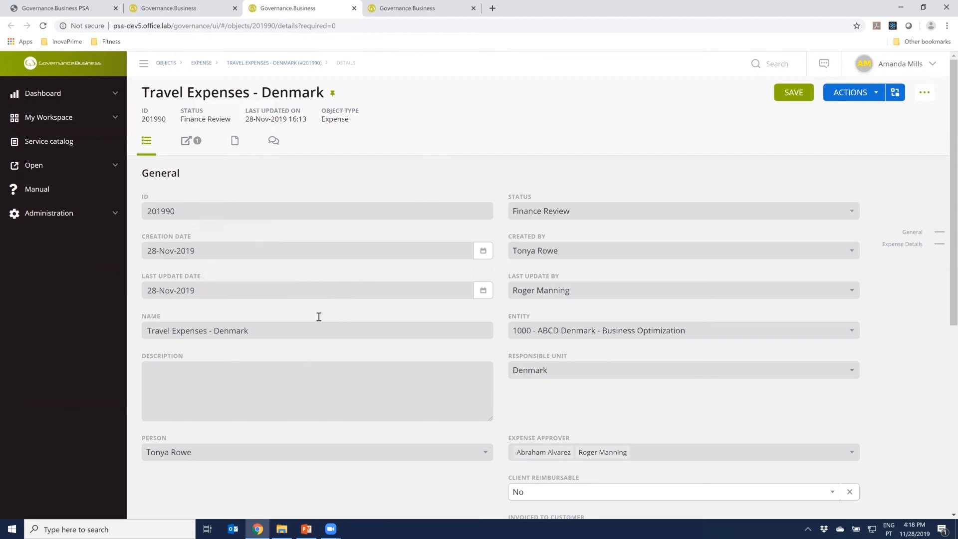
Review the expense's details and expense lines, and complete its Finance Review stage
{"action": "scroll", "coordinate": [387, 343], "scroll_direction": "down", "scroll_amount": 5}
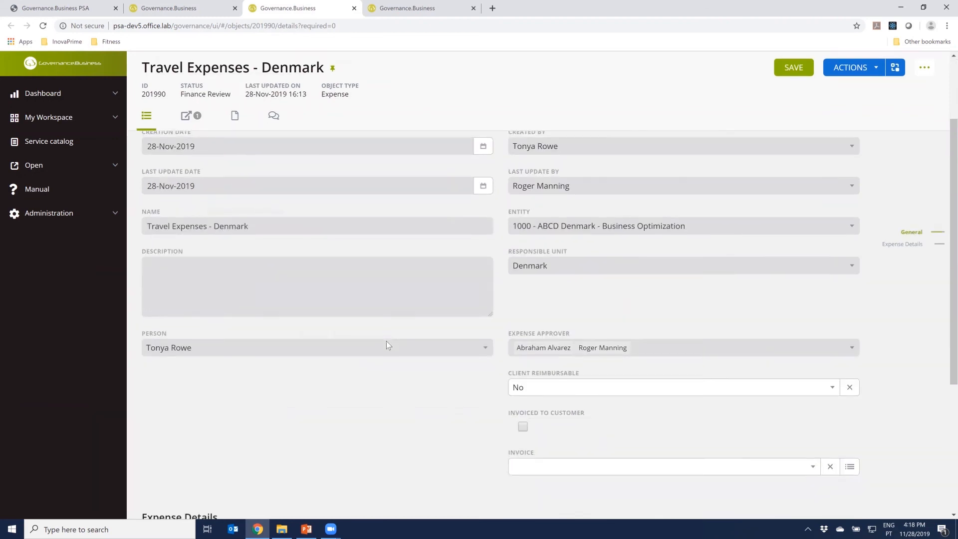
{"action": "scroll", "coordinate": [386, 340], "scroll_direction": "down", "scroll_amount": 2}
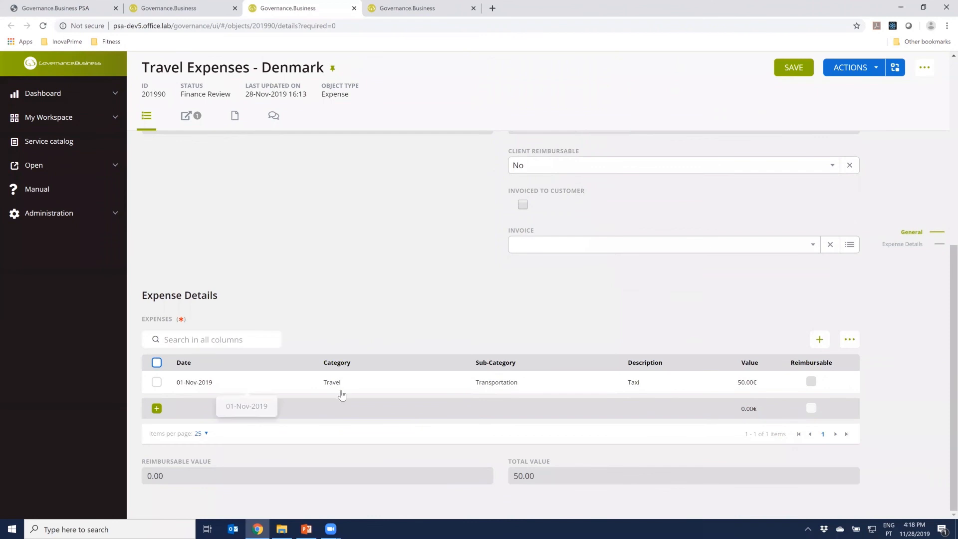
{"action": "scroll", "coordinate": [475, 369], "scroll_direction": "up", "scroll_amount": 7}
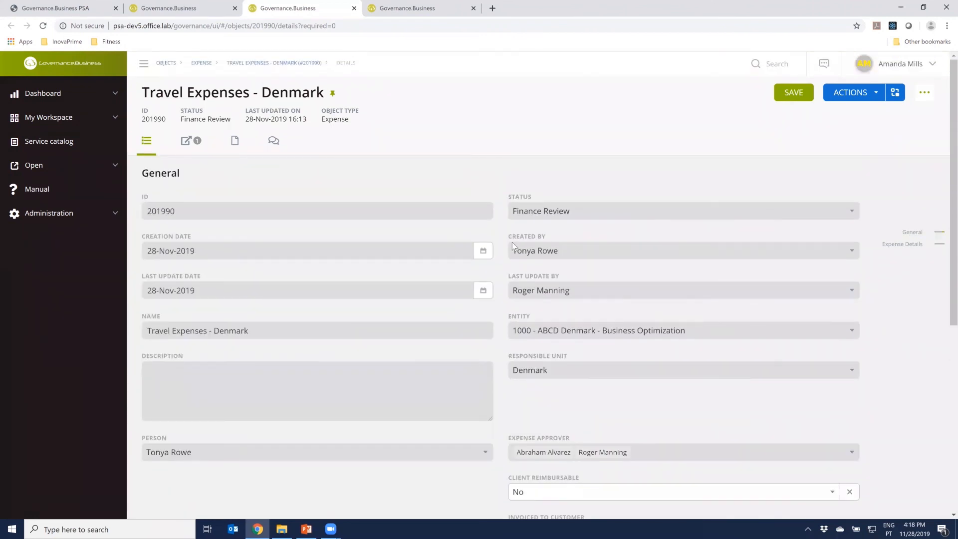
{"action": "left_click", "coordinate": [876, 94]}
{"action": "left_click", "coordinate": [810, 183]}
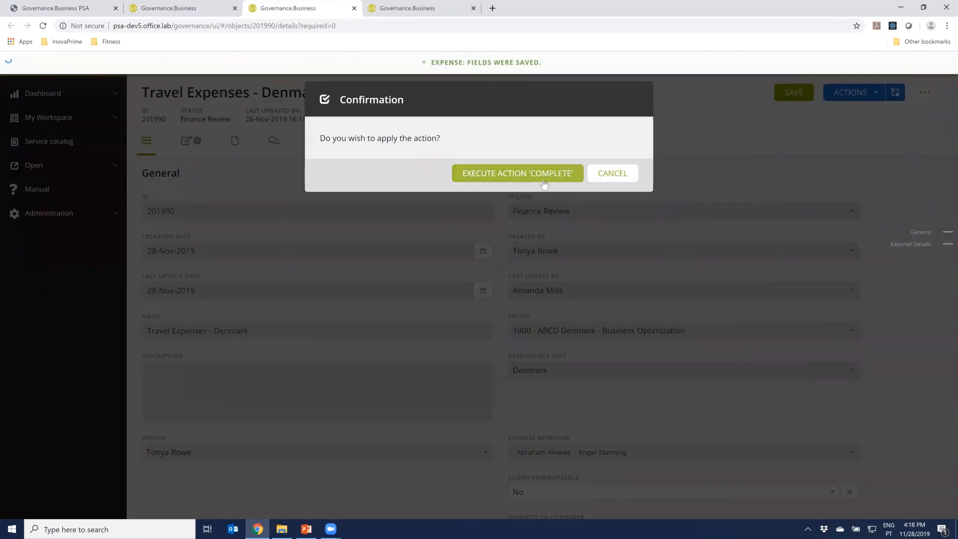
{"action": "left_click", "coordinate": [538, 178]}
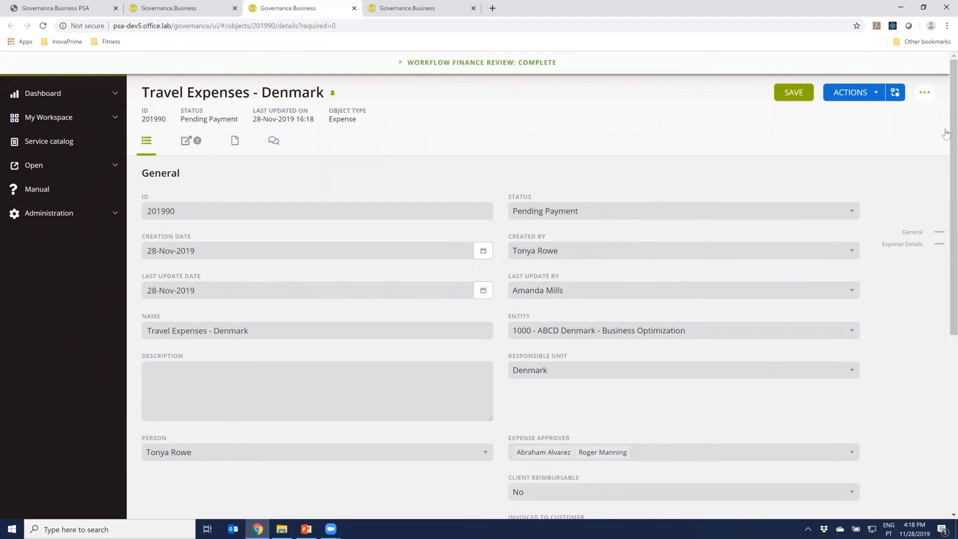
Check the expense's process diagram, complete the Payment to Person stage and return to the expense details
{"action": "left_click", "coordinate": [899, 98]}
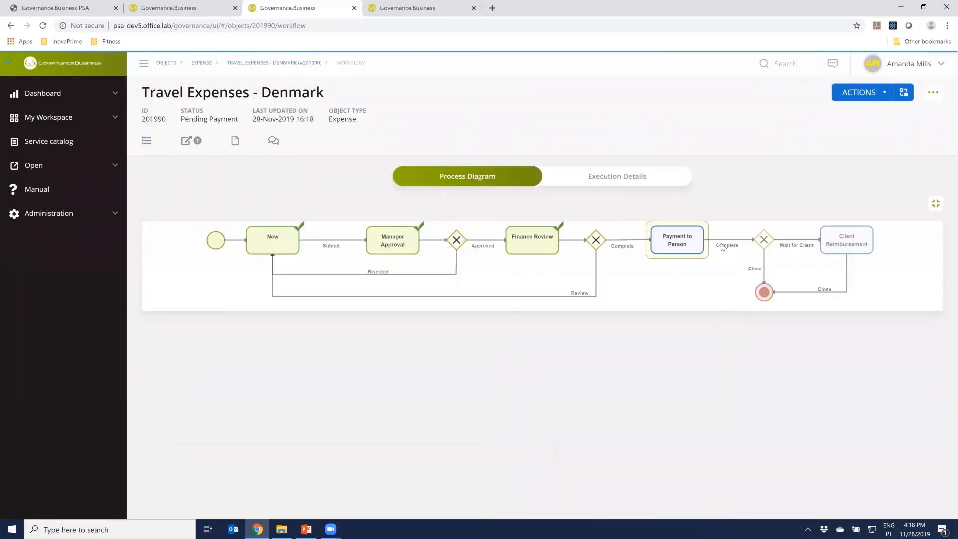
{"action": "mouse_move", "coordinate": [703, 241]}
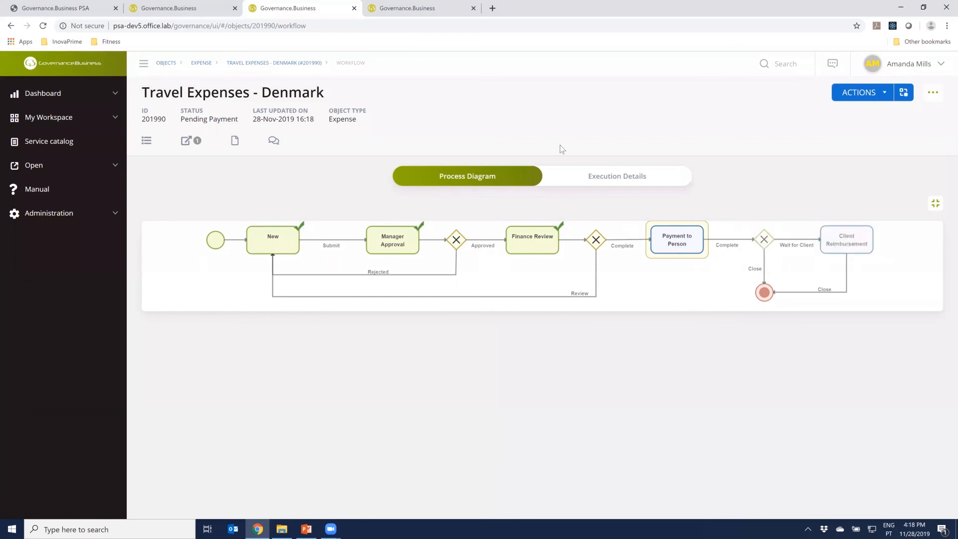
{"action": "left_click", "coordinate": [882, 98]}
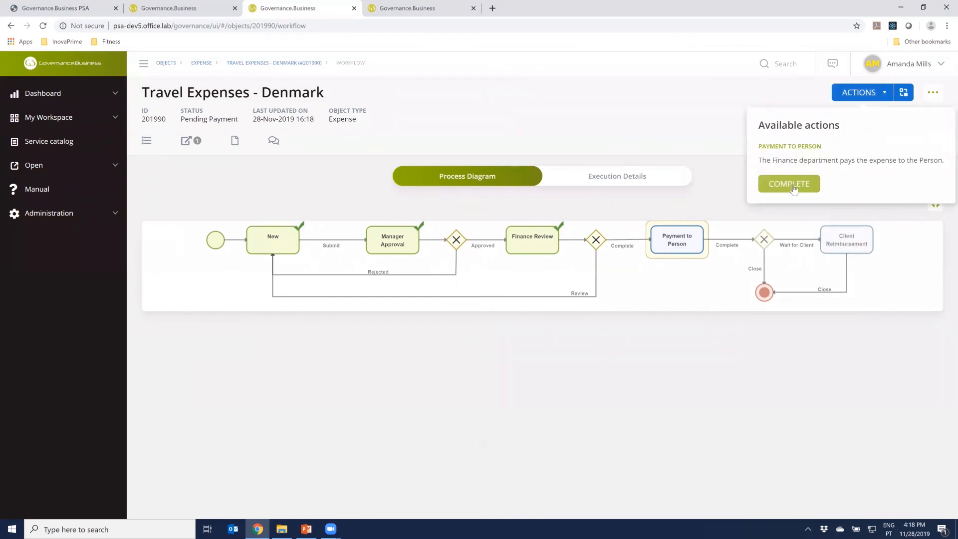
{"action": "left_click", "coordinate": [794, 183]}
{"action": "left_click", "coordinate": [542, 174]}
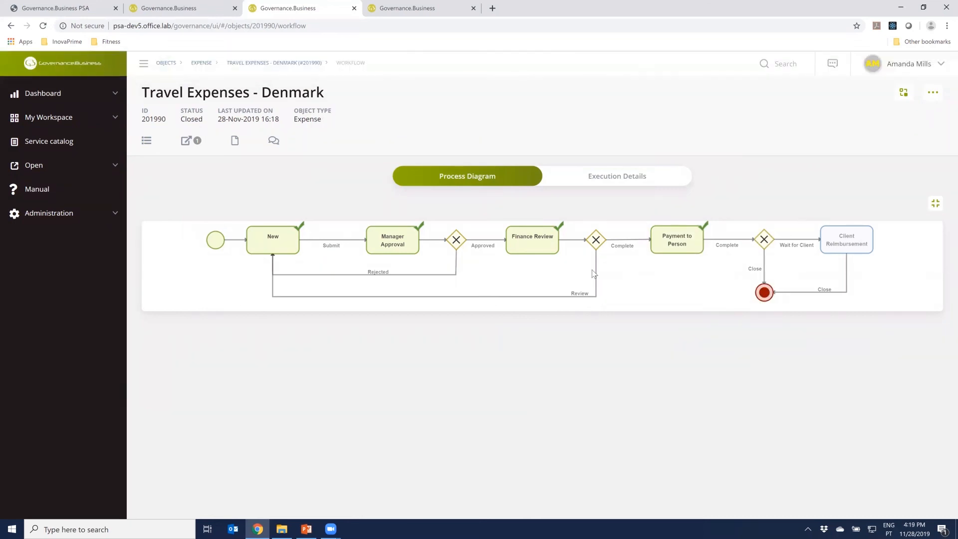
{"action": "left_click", "coordinate": [146, 141]}
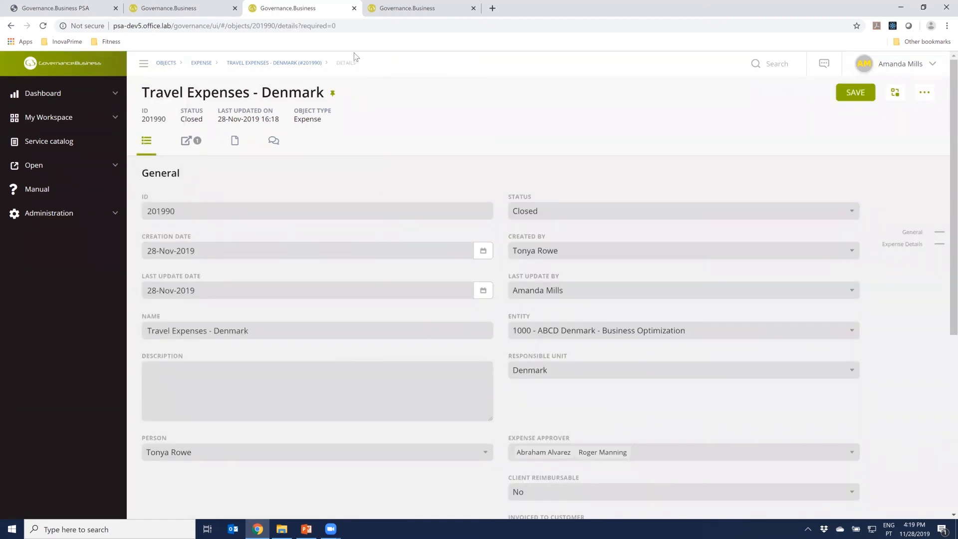
Close the expense's browser tab and review the general, finance and invoice line details of Invoice for ABCD Denmark - November 2019
{"action": "left_click", "coordinate": [353, 8]}
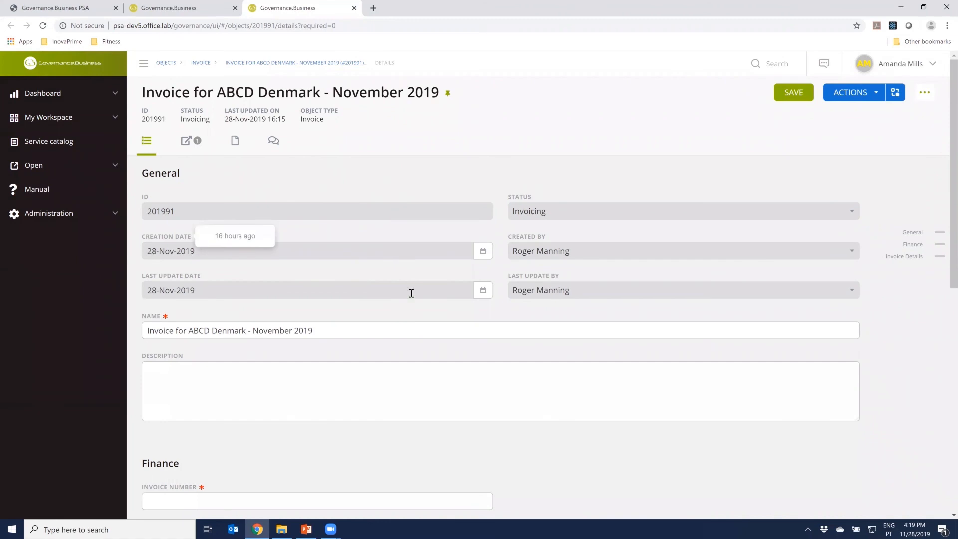
{"action": "scroll", "coordinate": [411, 294], "scroll_direction": "down", "scroll_amount": 2}
{"action": "scroll", "coordinate": [412, 296], "scroll_direction": "up", "scroll_amount": 2}
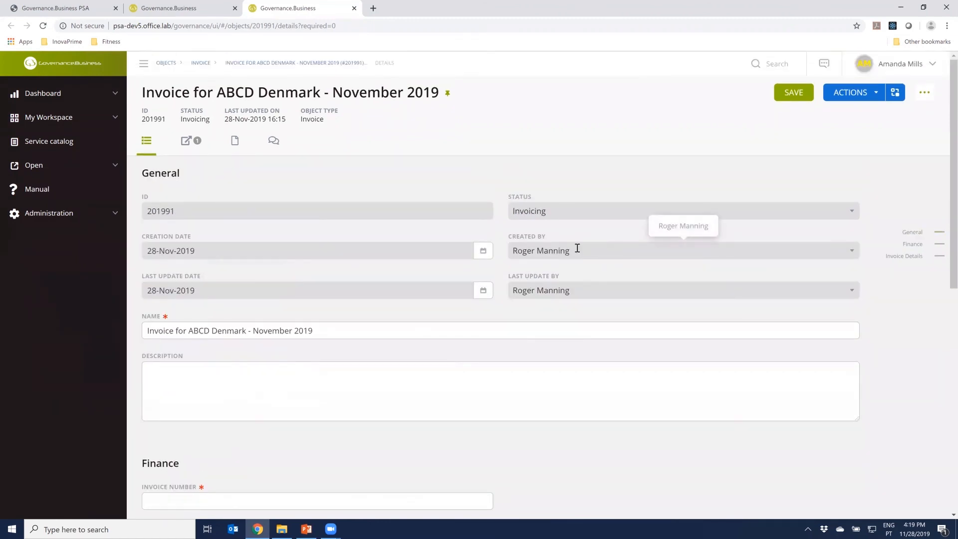
{"action": "scroll", "coordinate": [403, 386], "scroll_direction": "down", "scroll_amount": 4}
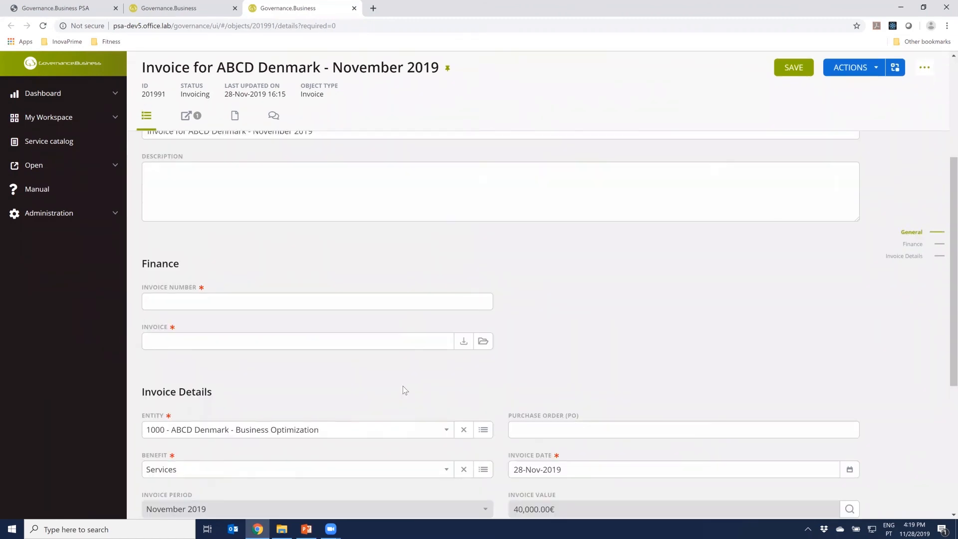
{"action": "scroll", "coordinate": [403, 385], "scroll_direction": "down", "scroll_amount": 5}
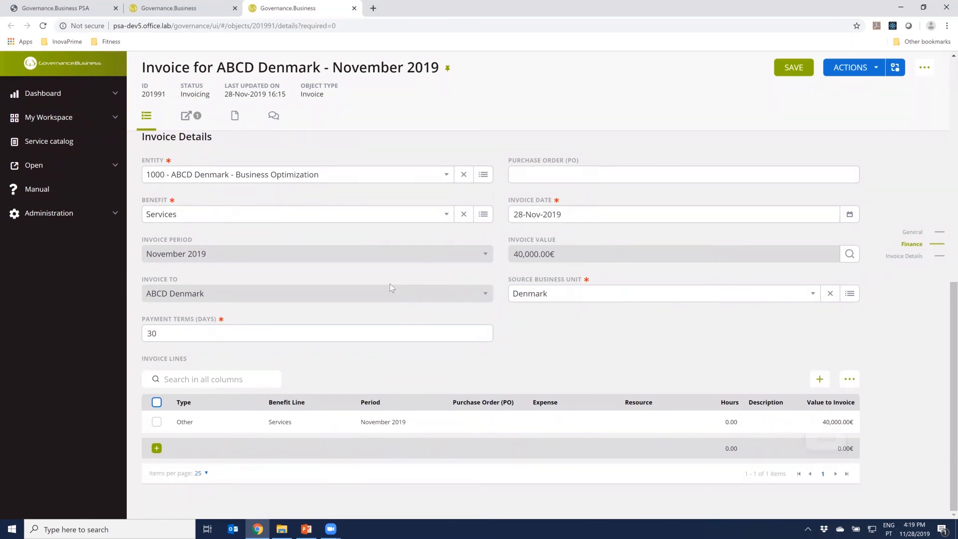
Set the invoice number to 1236, attach screen.jpg from Downloads as the invoice file, and save the invoice
{"action": "scroll", "coordinate": [461, 365], "scroll_direction": "up", "scroll_amount": 4}
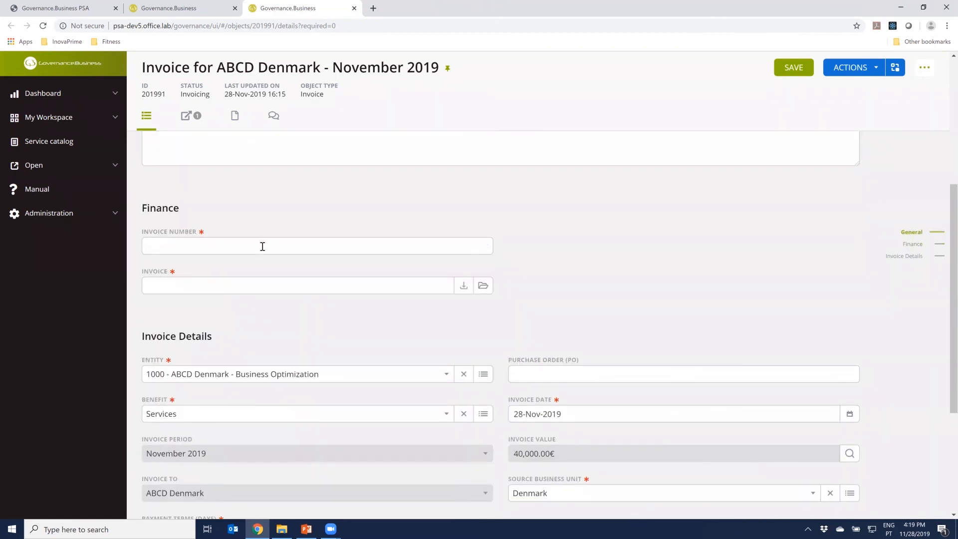
{"action": "left_click", "coordinate": [261, 245]}
{"action": "type", "text": "1236"}
{"action": "left_click", "coordinate": [481, 288]}
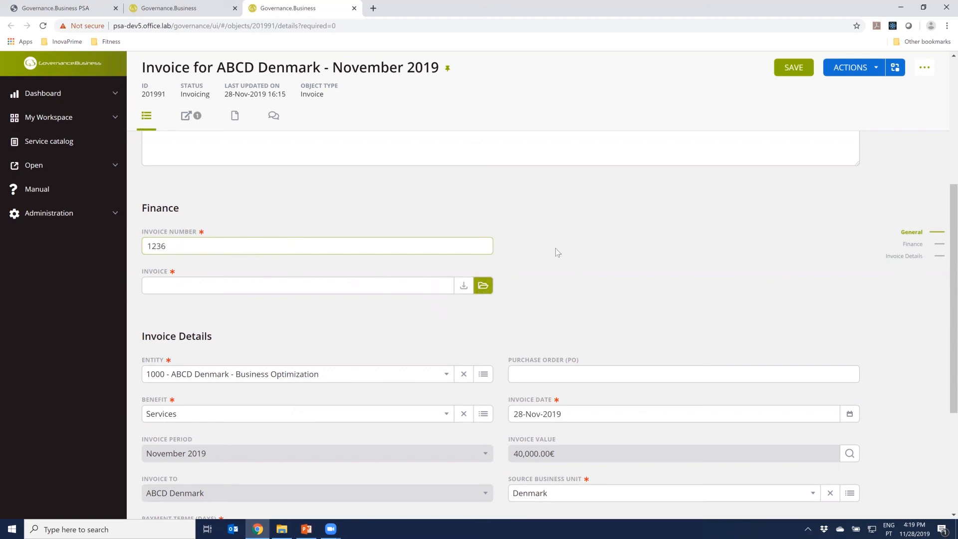
{"action": "left_click", "coordinate": [483, 285]}
{"action": "left_click", "coordinate": [509, 210]}
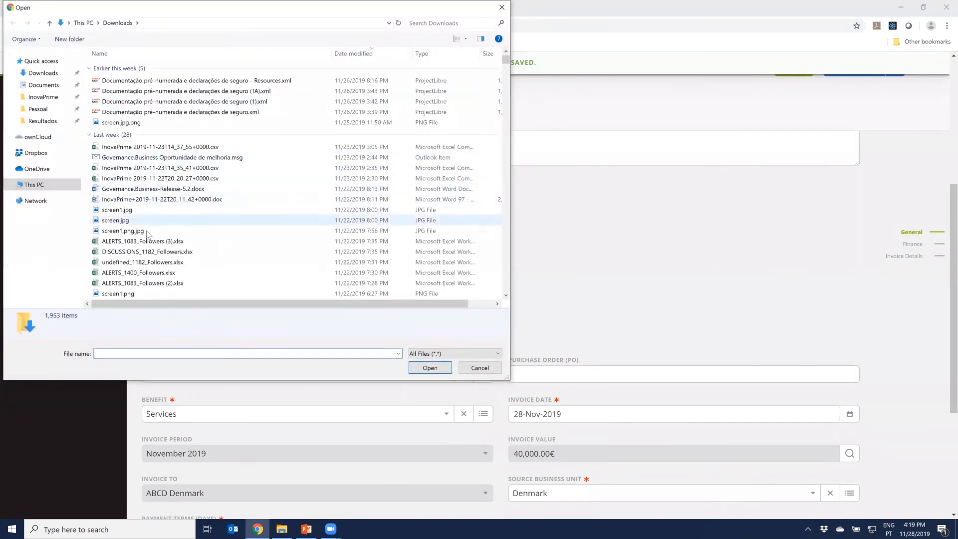
{"action": "left_click", "coordinate": [126, 220]}
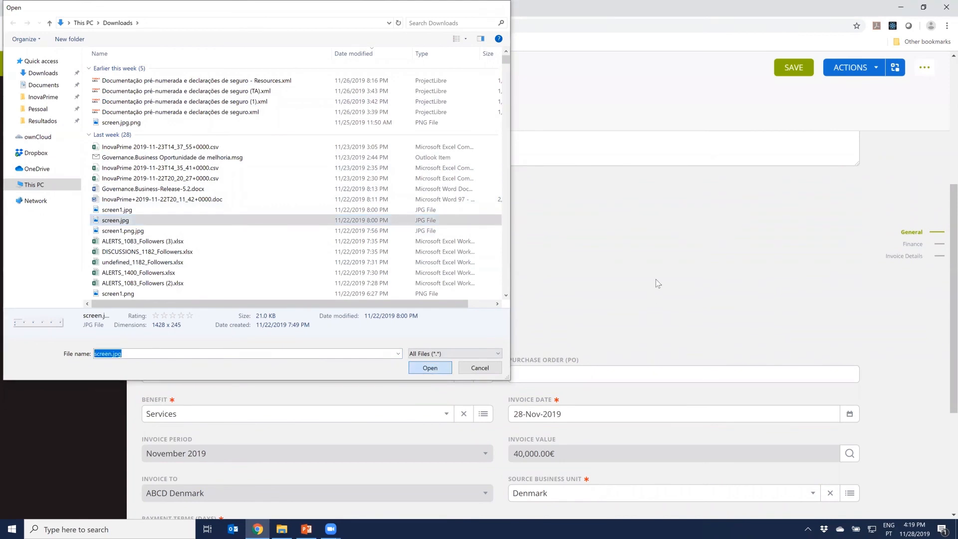
{"action": "key", "text": "Return"}
{"action": "left_click", "coordinate": [793, 68]}
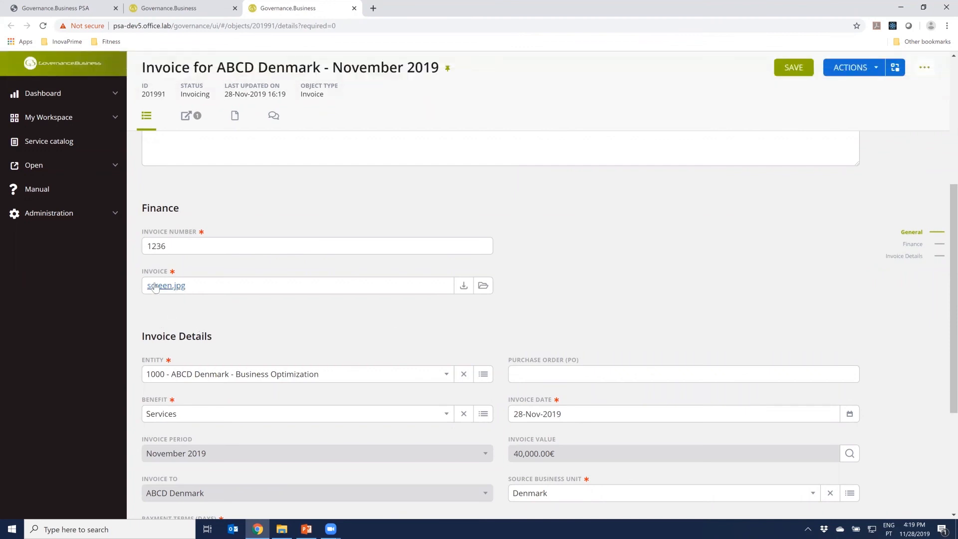
Complete the Invoicing stage of the ABCD Denmark invoice and confirm the action
{"action": "scroll", "coordinate": [325, 204], "scroll_direction": "up", "scroll_amount": 5}
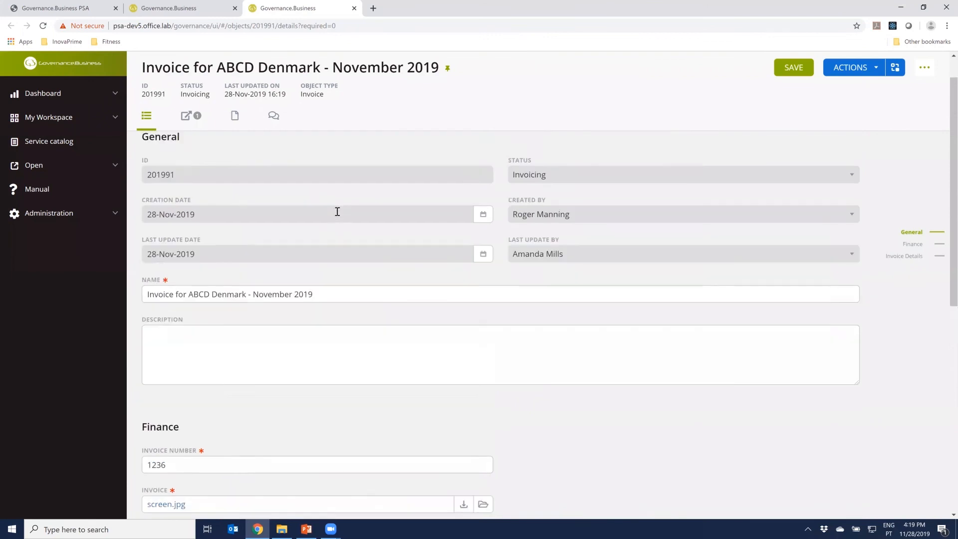
{"action": "left_click", "coordinate": [864, 101]}
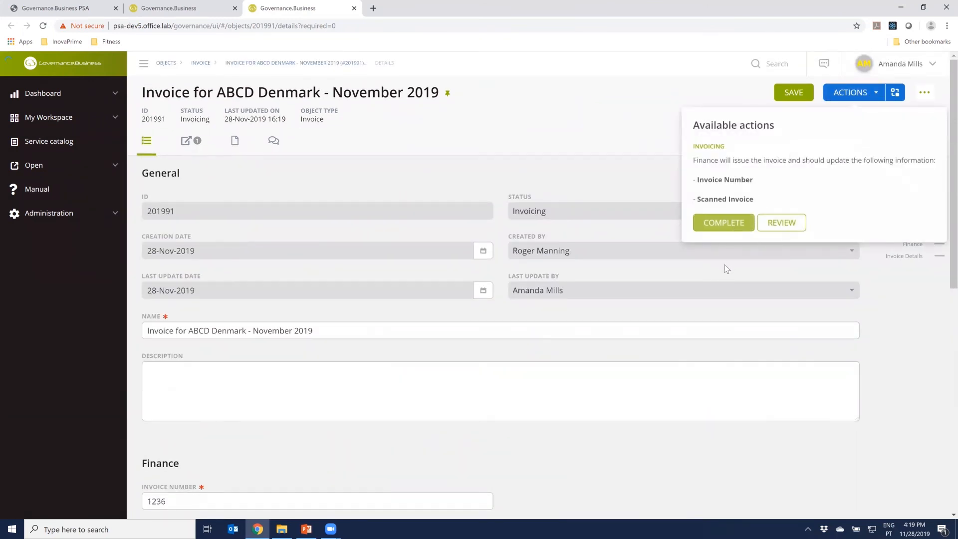
{"action": "left_click", "coordinate": [723, 222]}
{"action": "left_click", "coordinate": [517, 171]}
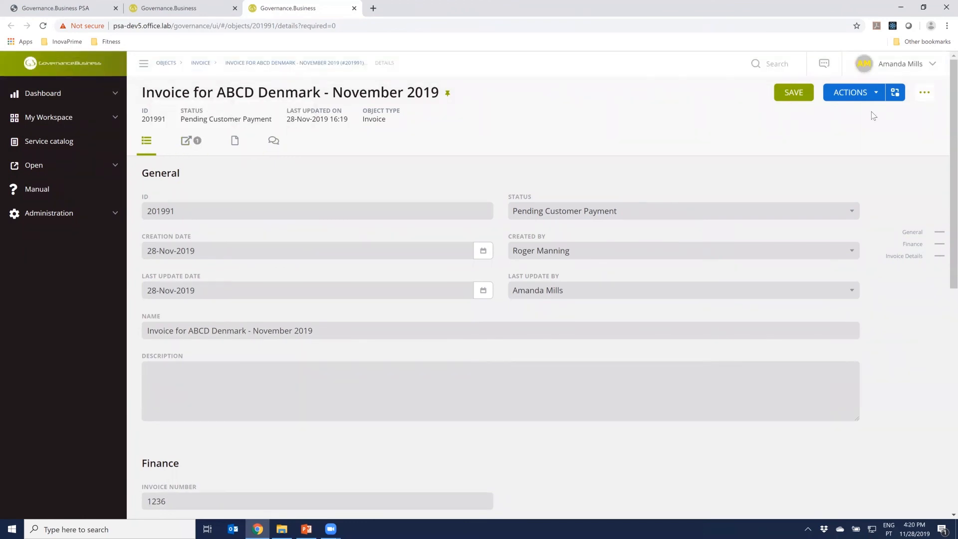
Check the invoice's process diagram and execute the Close action on its Pending Customer Payment stage
{"action": "left_click", "coordinate": [895, 92]}
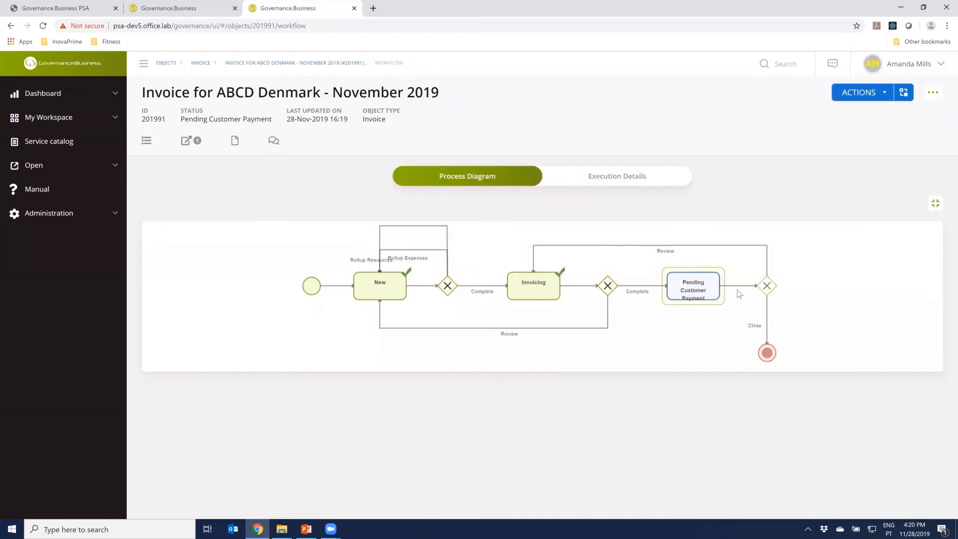
{"action": "left_click", "coordinate": [885, 99]}
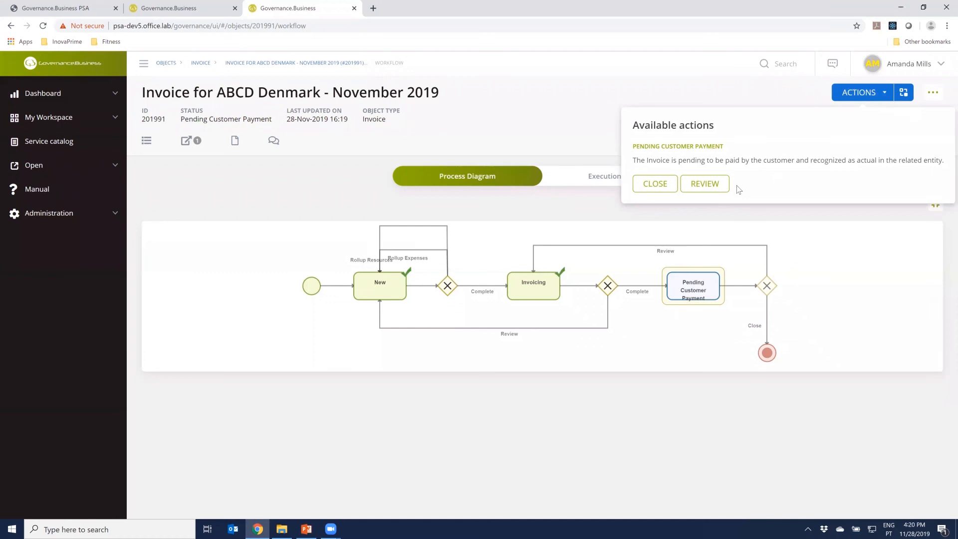
{"action": "left_click", "coordinate": [655, 184]}
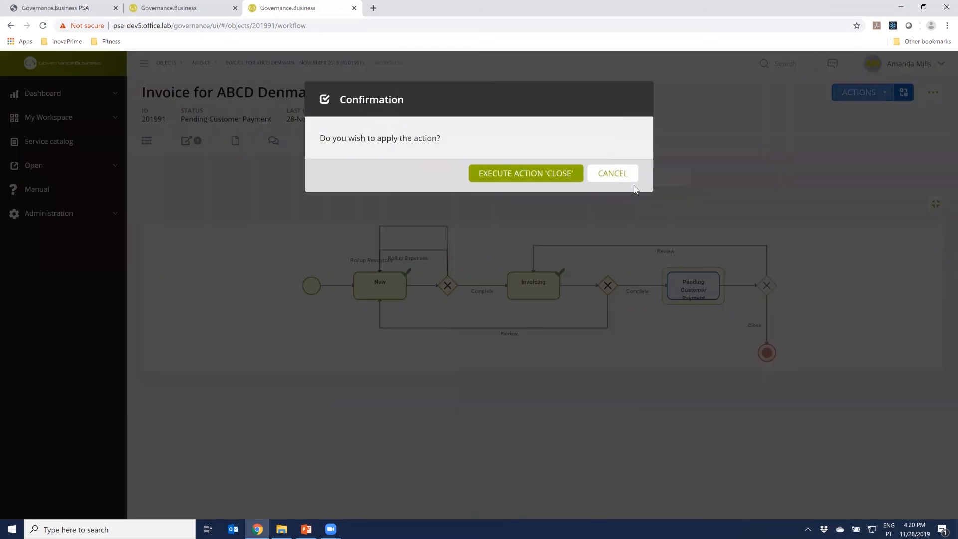
{"action": "left_click", "coordinate": [560, 174]}
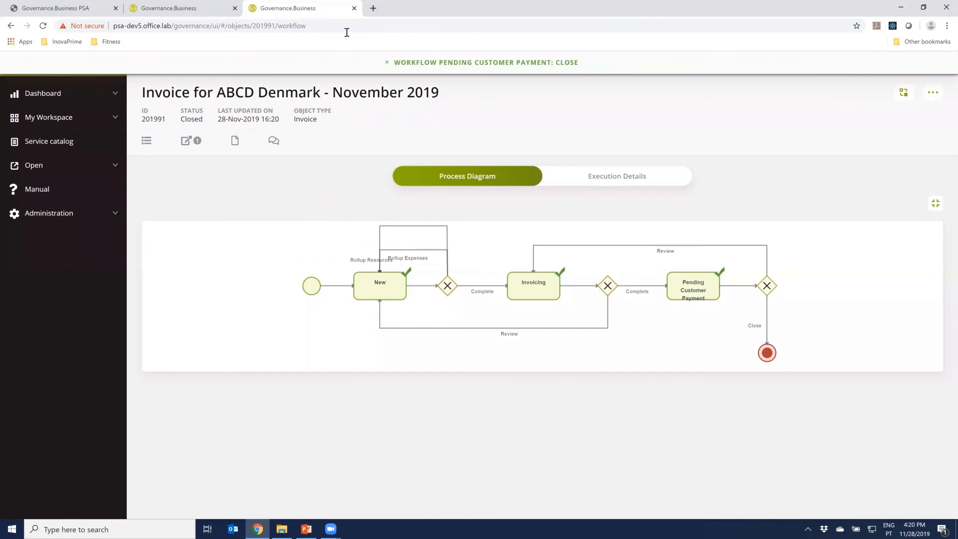
Leave the Finance session, enter the demo as project manager and open the project 1000 - ABCD Denmark - Business Optimization
{"action": "left_click", "coordinate": [354, 8]}
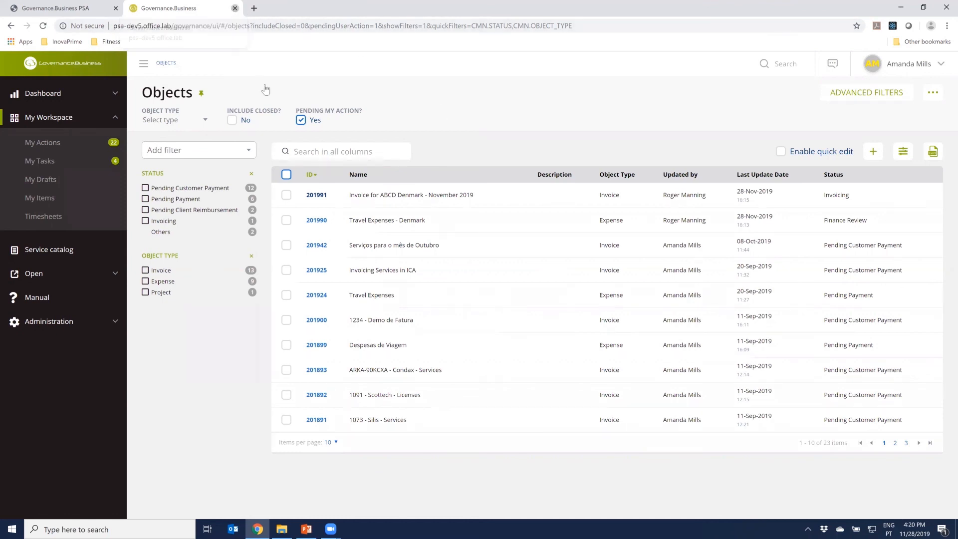
{"action": "left_click", "coordinate": [234, 9]}
{"action": "left_click", "coordinate": [336, 232]}
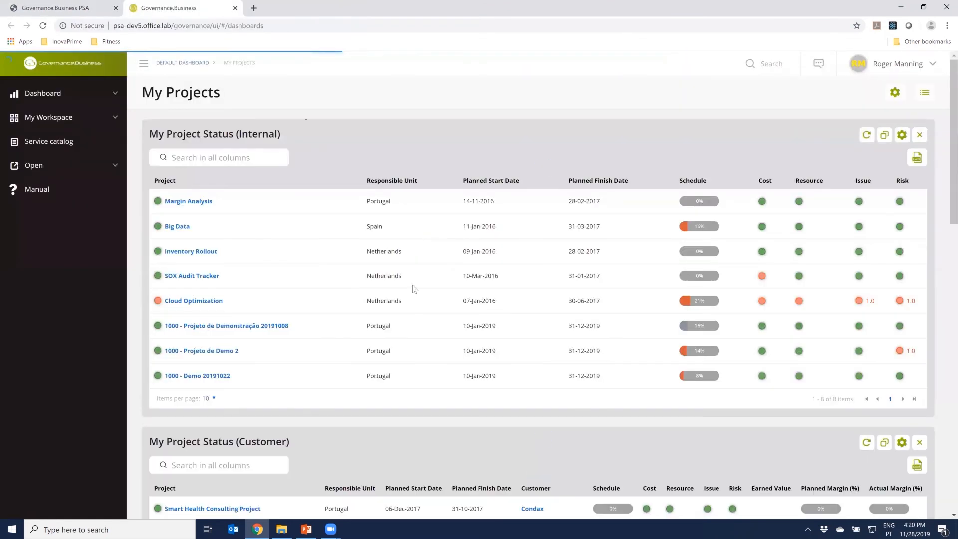
{"action": "scroll", "coordinate": [385, 341], "scroll_direction": "down", "scroll_amount": 5}
{"action": "scroll", "coordinate": [388, 336], "scroll_direction": "down", "scroll_amount": 8}
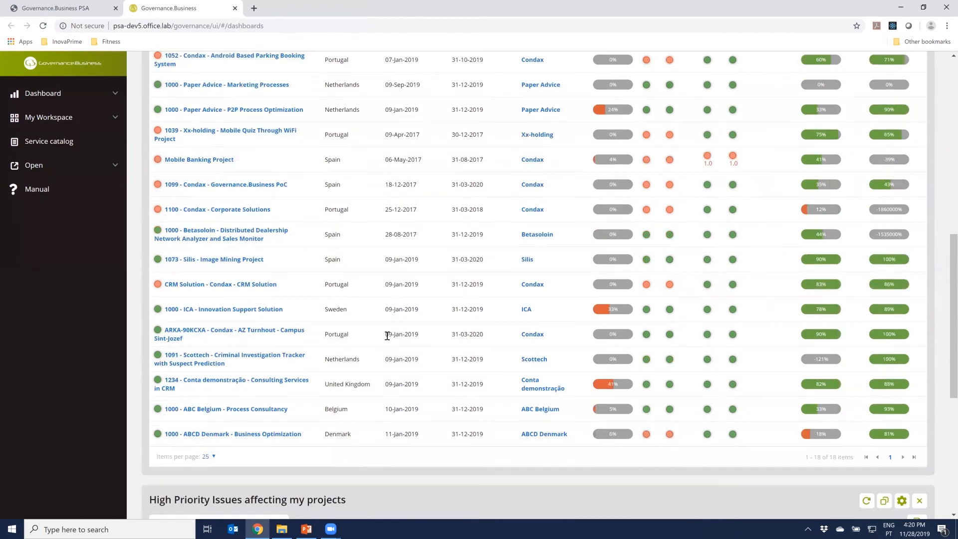
{"action": "left_click", "coordinate": [261, 239]}
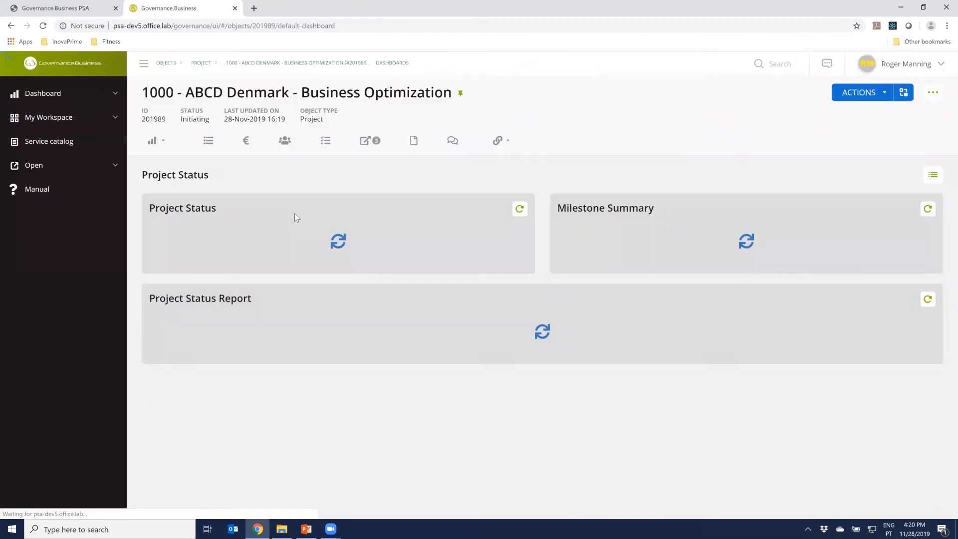
Review the project's planned and actual costs and benefits, including its Project Financials dashboard
{"action": "left_click", "coordinate": [246, 140]}
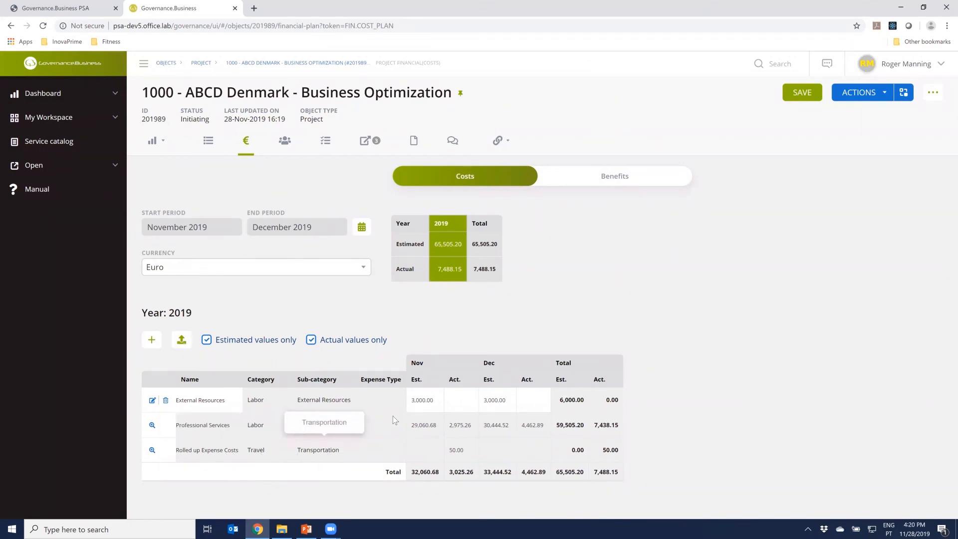
{"action": "left_click", "coordinate": [607, 179]}
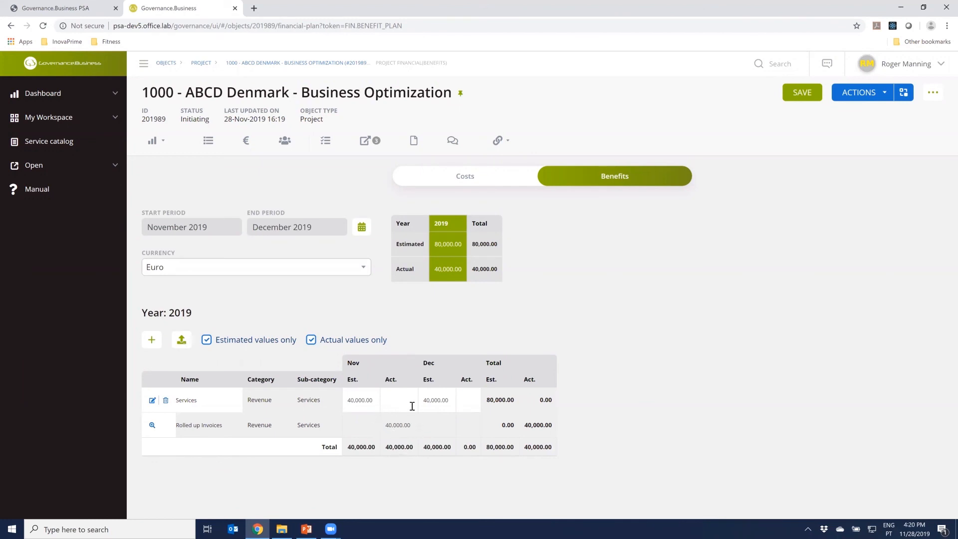
{"action": "left_click", "coordinate": [153, 141]}
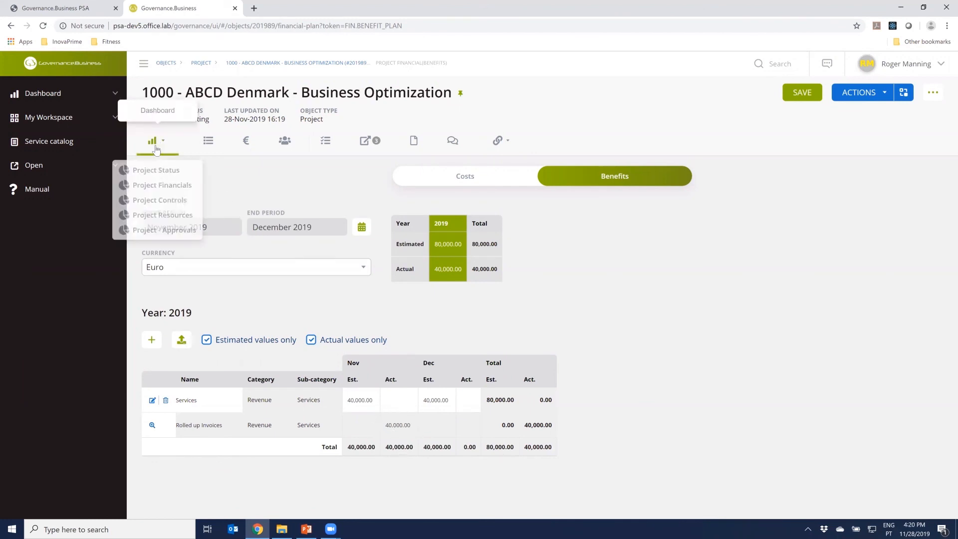
{"action": "left_click", "coordinate": [160, 188]}
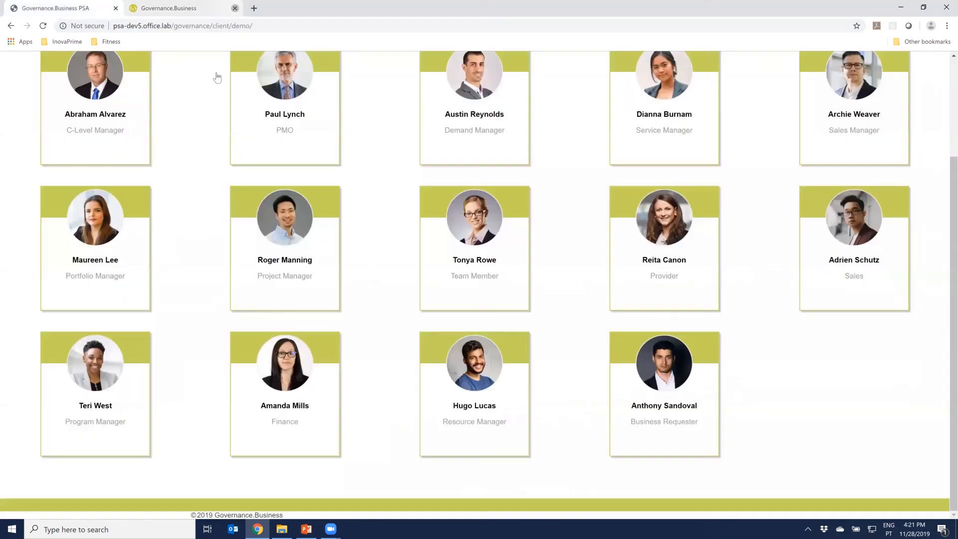
Leave the project manager session, enter the demo under the role with the Business Plan dashboard, and open the Denmark business plan
{"action": "left_click", "coordinate": [235, 8]}
{"action": "left_click", "coordinate": [115, 106]}
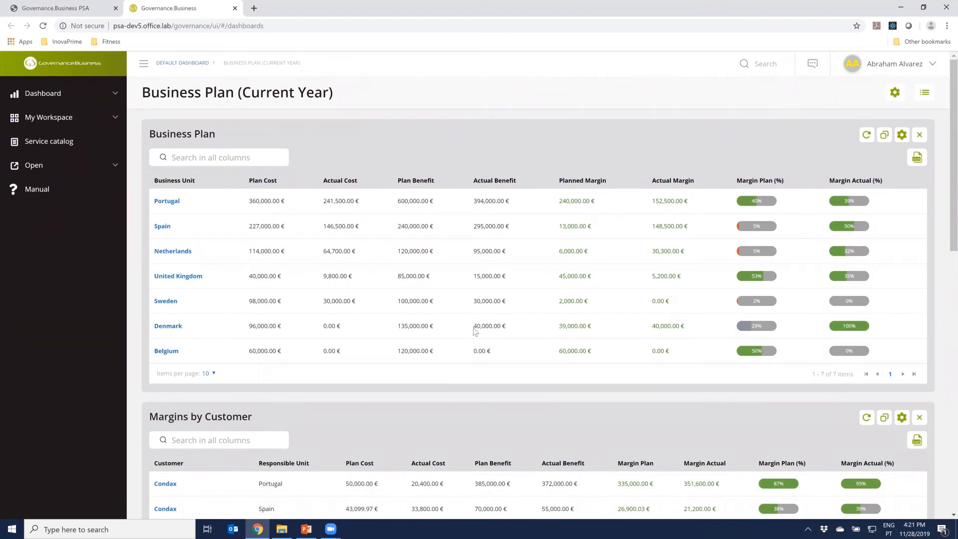
{"action": "left_click", "coordinate": [168, 328]}
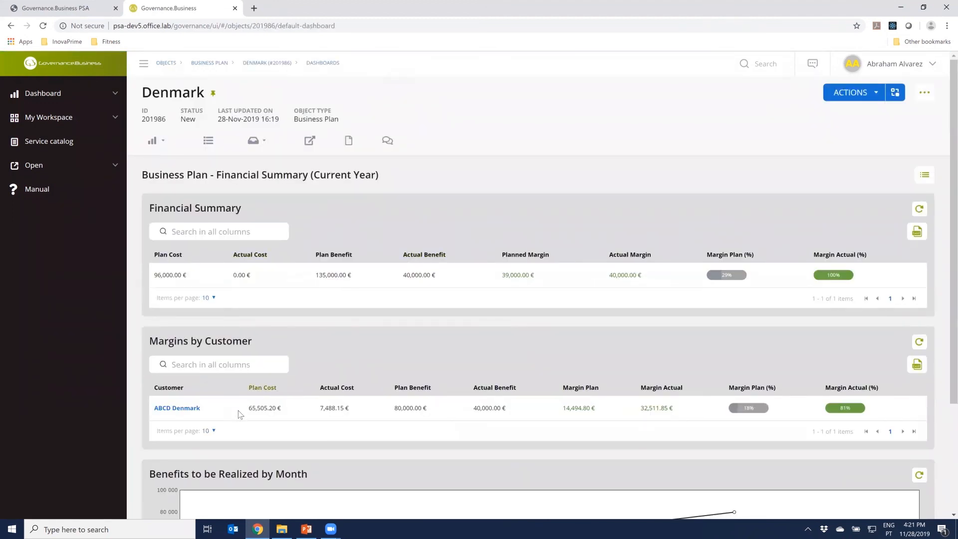
Review the Denmark plan's financial summary and its Delivery Status dashboard, and return to the Financial Summary (Current Year) dashboard
{"action": "scroll", "coordinate": [228, 428], "scroll_direction": "down", "scroll_amount": 1}
{"action": "scroll", "coordinate": [228, 428], "scroll_direction": "down", "scroll_amount": 2}
{"action": "scroll", "coordinate": [280, 328], "scroll_direction": "up", "scroll_amount": 2}
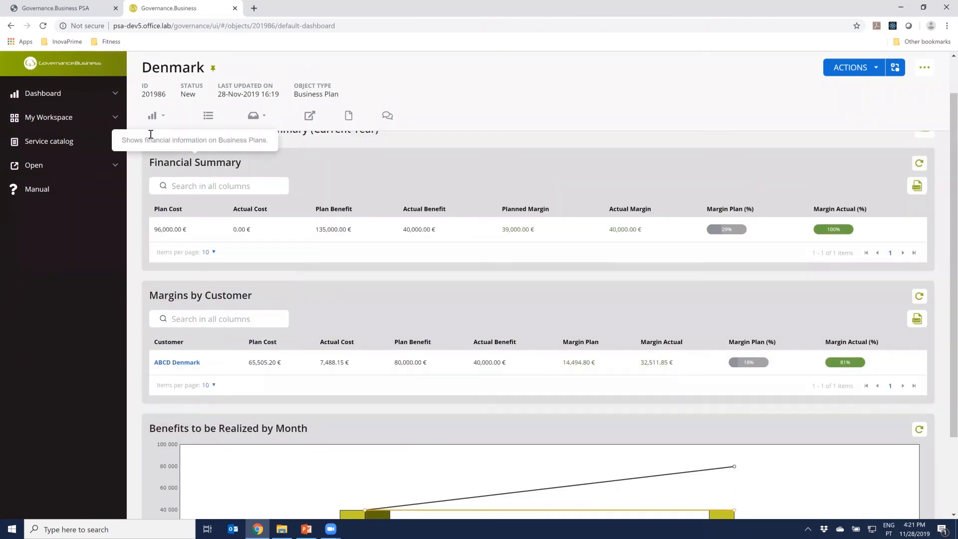
{"action": "left_click", "coordinate": [152, 116]}
{"action": "left_click", "coordinate": [132, 192]}
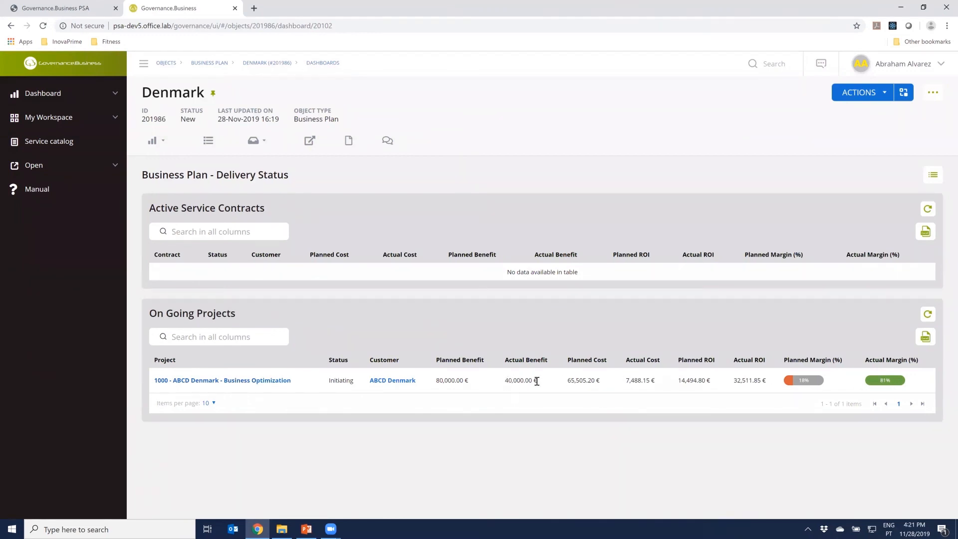
{"action": "left_click", "coordinate": [158, 145]}
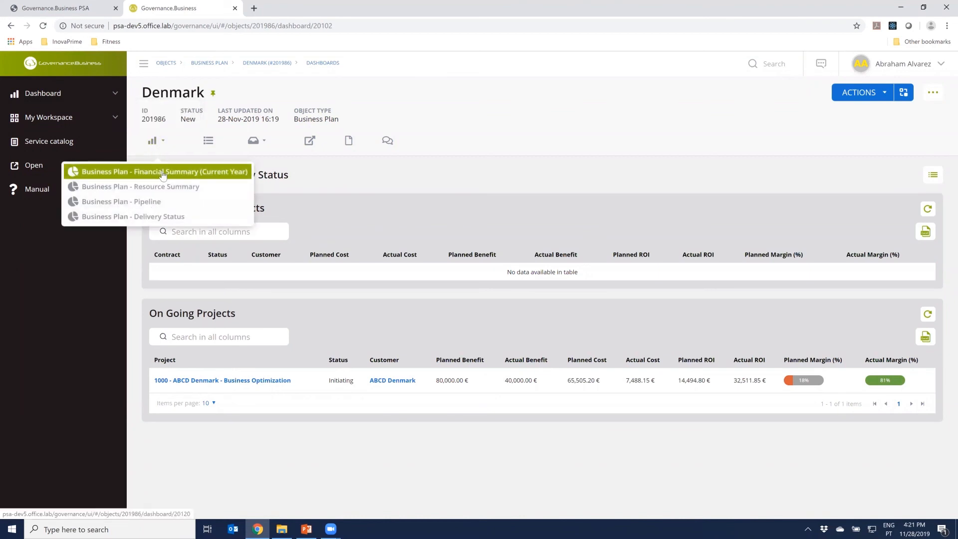
{"action": "left_click", "coordinate": [165, 170]}
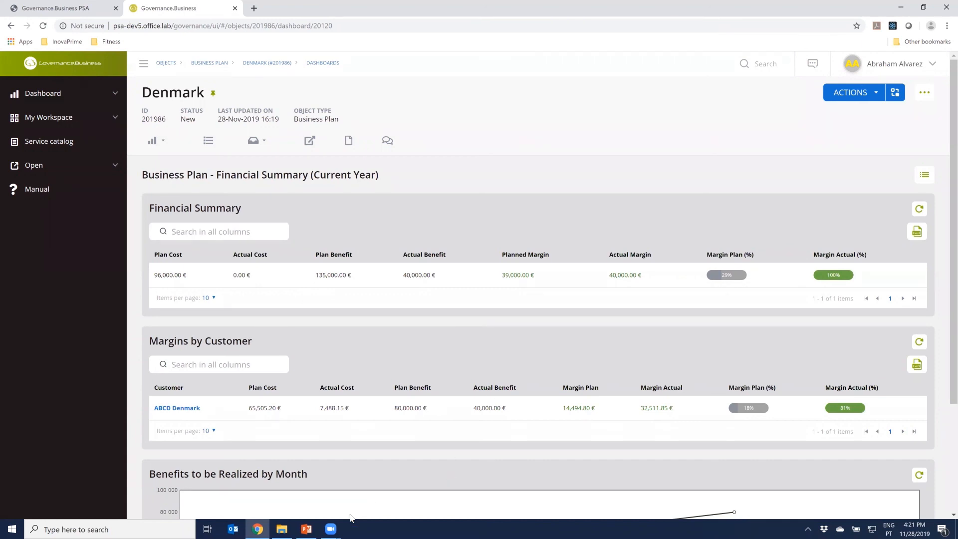
Switch to the PowerPoint presentation and advance it to the Project Execution Management summary slide
{"action": "left_click", "coordinate": [307, 529]}
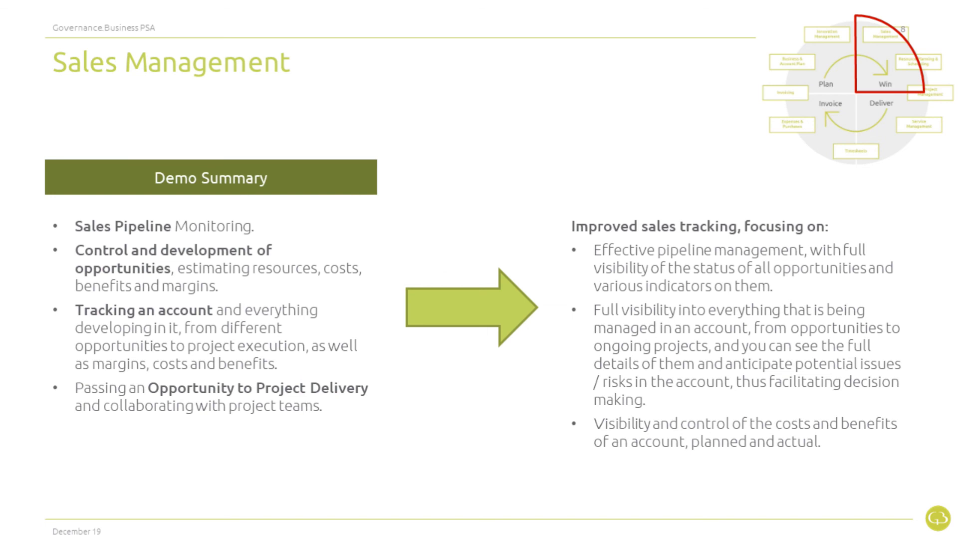
{"action": "key", "text": "Right"}
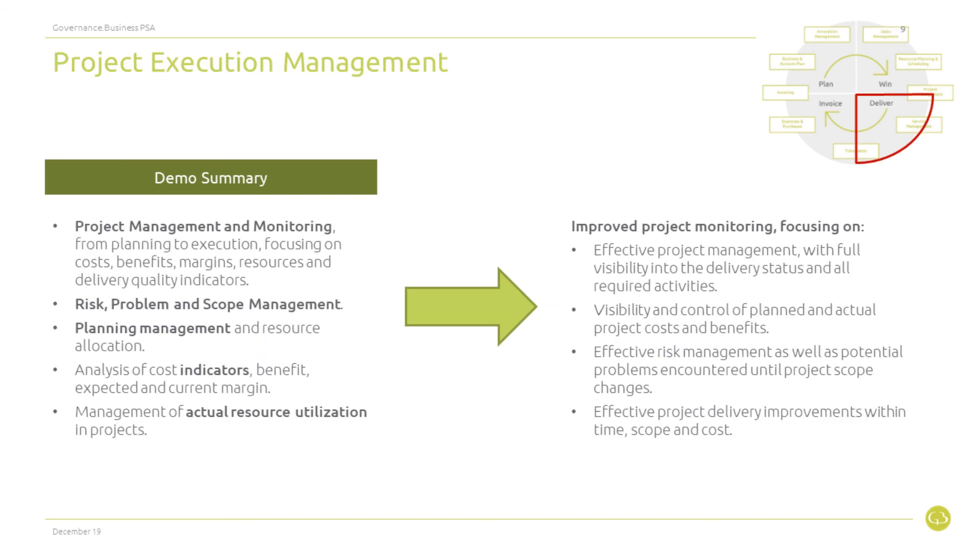